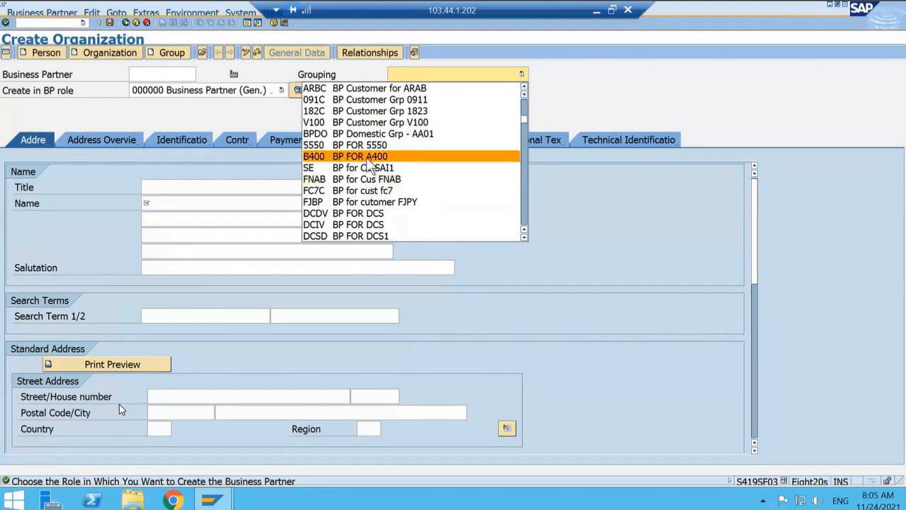
Step: Set the business partner grouping to D3 BP ACCOUNT GROUP
{"action": "scroll", "coordinate": [370, 163], "scroll_direction": "up", "scroll_amount": 9}
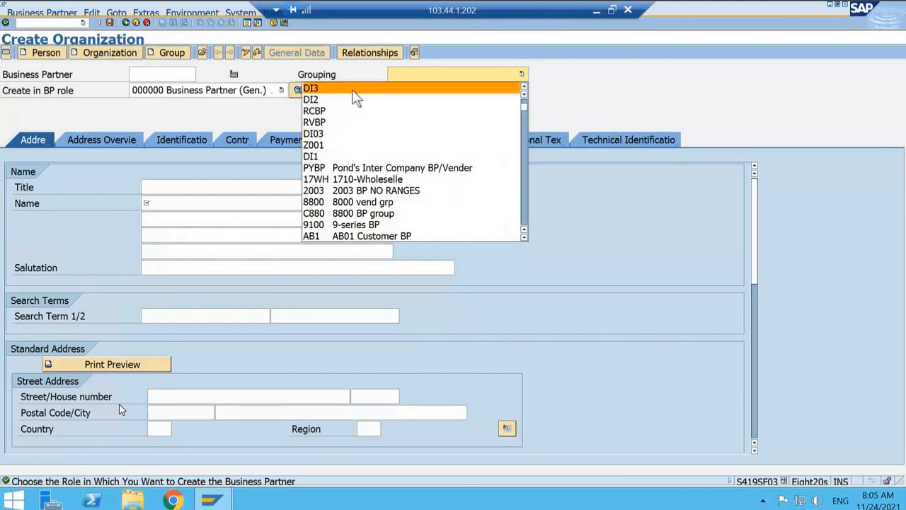
{"action": "scroll", "coordinate": [352, 89], "scroll_direction": "up", "scroll_amount": 1}
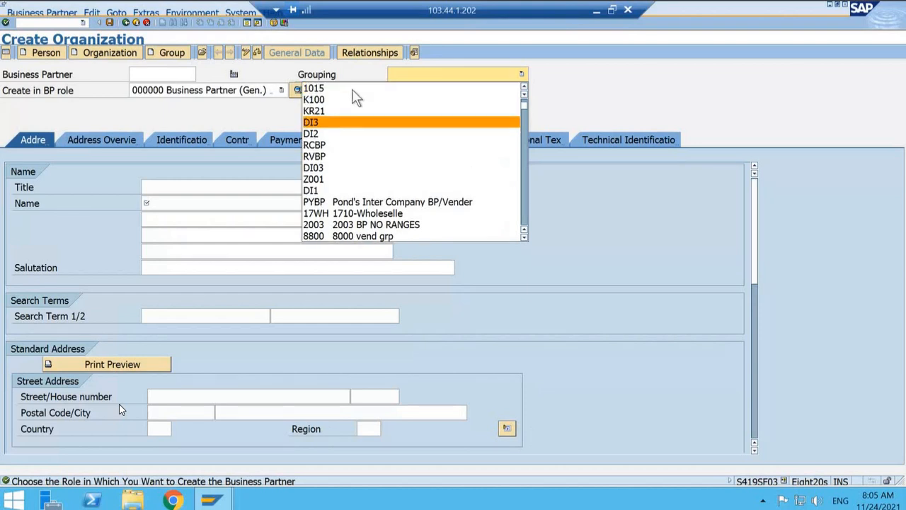
{"action": "scroll", "coordinate": [335, 136], "scroll_direction": "up", "scroll_amount": 2}
{"action": "scroll", "coordinate": [339, 169], "scroll_direction": "down", "scroll_amount": 3}
{"action": "scroll", "coordinate": [342, 174], "scroll_direction": "down", "scroll_amount": 8}
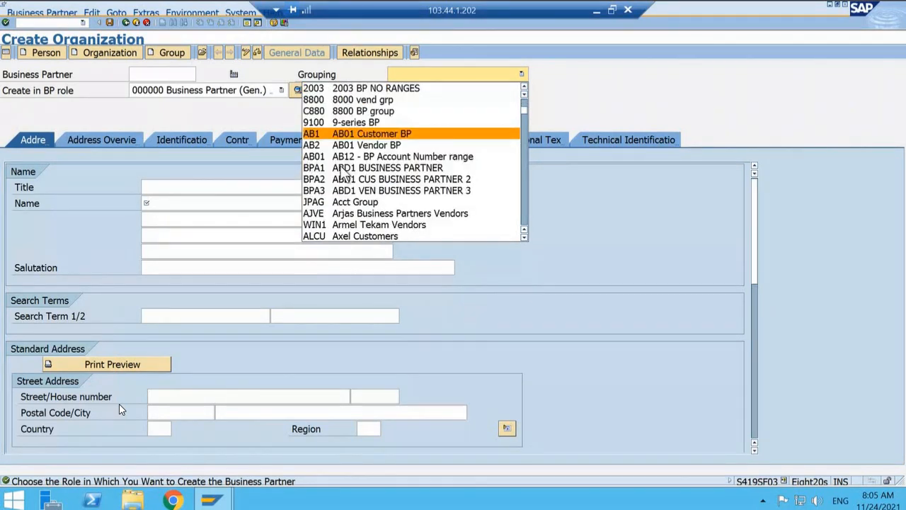
{"action": "scroll", "coordinate": [341, 171], "scroll_direction": "down", "scroll_amount": 4}
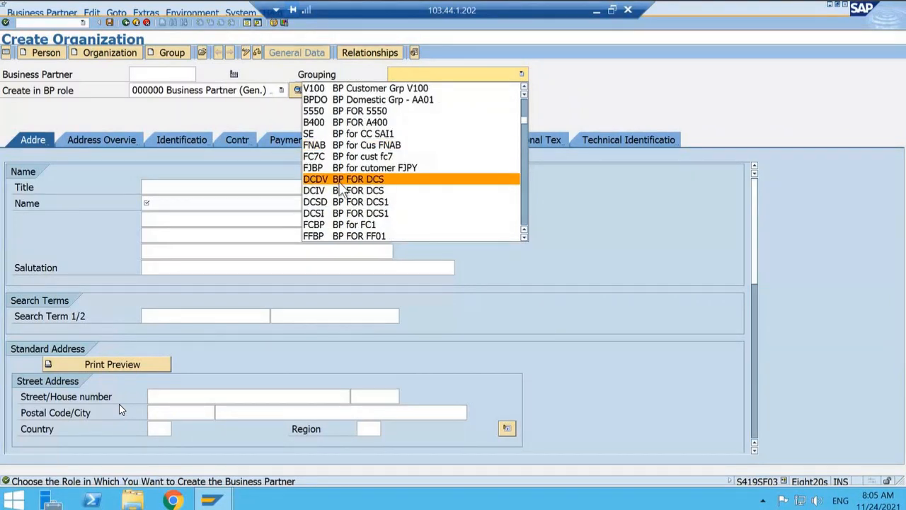
{"action": "scroll", "coordinate": [341, 190], "scroll_direction": "down", "scroll_amount": 3}
{"action": "scroll", "coordinate": [341, 190], "scroll_direction": "down", "scroll_amount": 14}
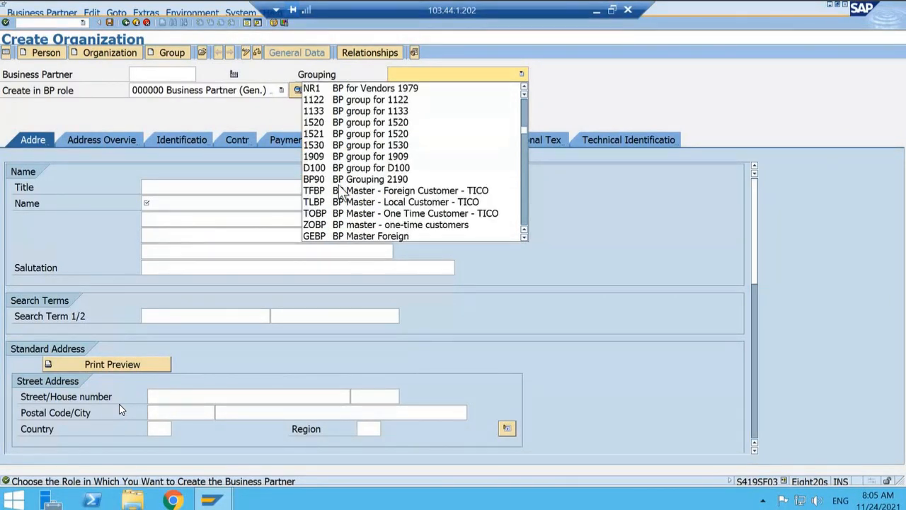
{"action": "scroll", "coordinate": [340, 219], "scroll_direction": "down", "scroll_amount": 4}
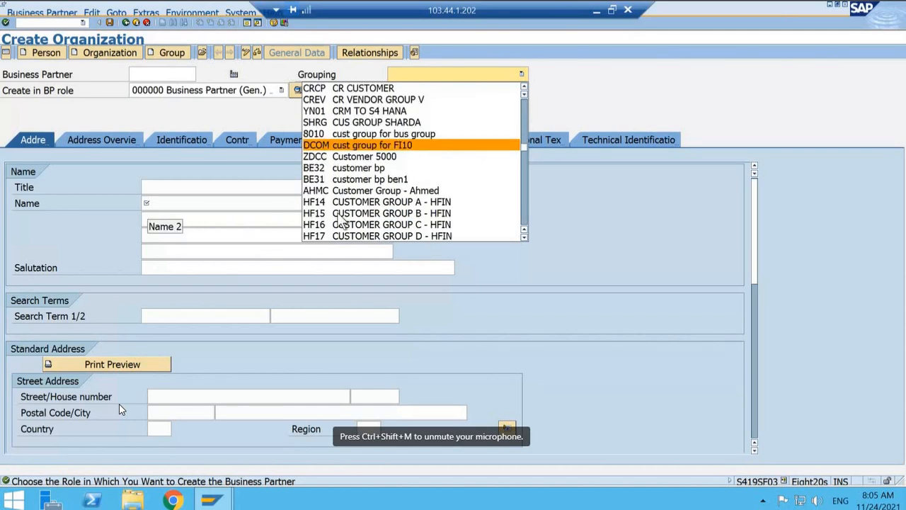
{"action": "scroll", "coordinate": [341, 221], "scroll_direction": "down", "scroll_amount": 4}
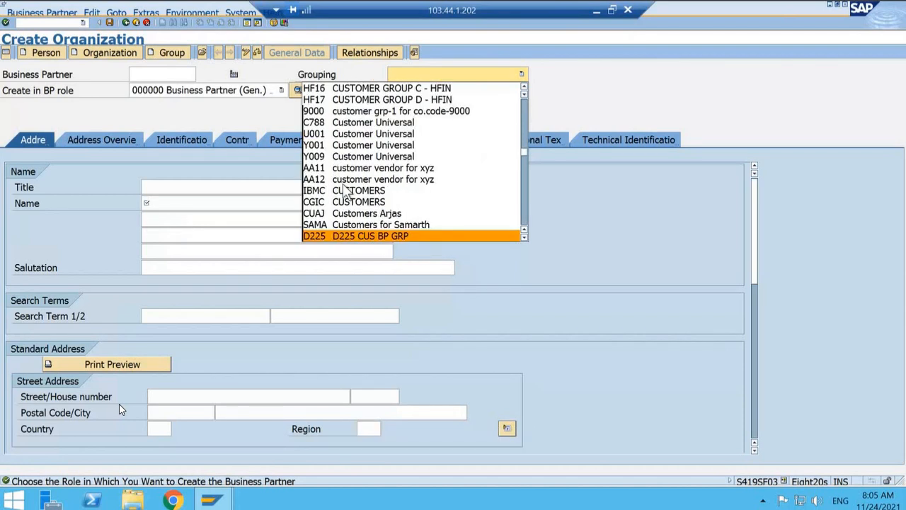
{"action": "scroll", "coordinate": [345, 192], "scroll_direction": "down", "scroll_amount": 1}
{"action": "left_click", "coordinate": [349, 225]}
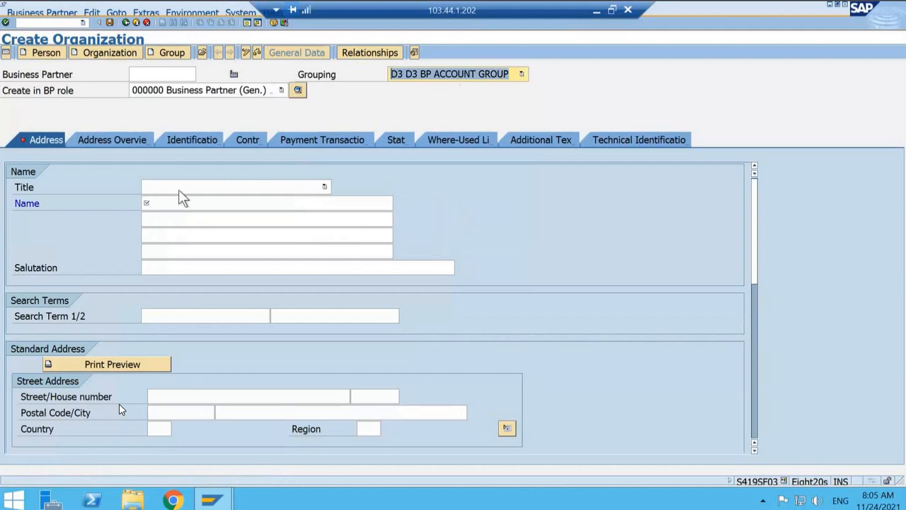
Step: Choose 000000 Business Partner (Gen.) as the role in which to create the organization
{"action": "left_click", "coordinate": [145, 73]}
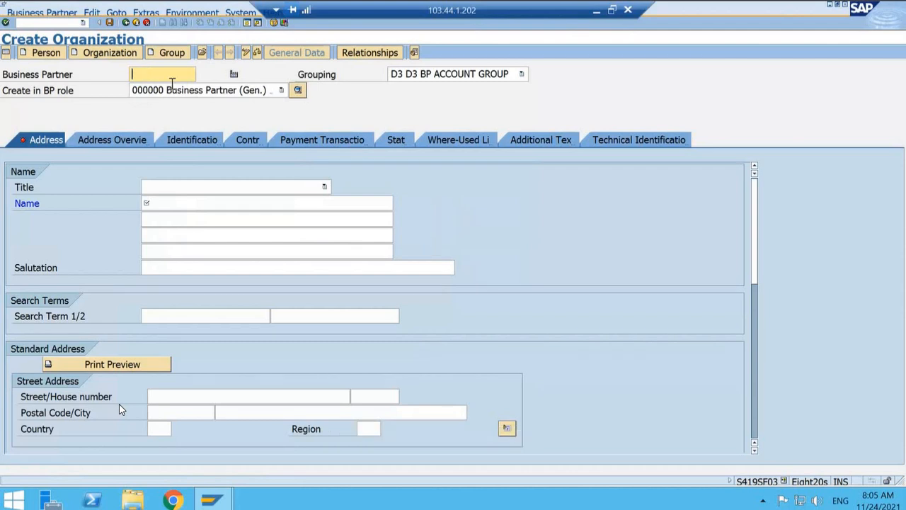
{"action": "left_click", "coordinate": [285, 91]}
{"action": "left_click", "coordinate": [233, 107]}
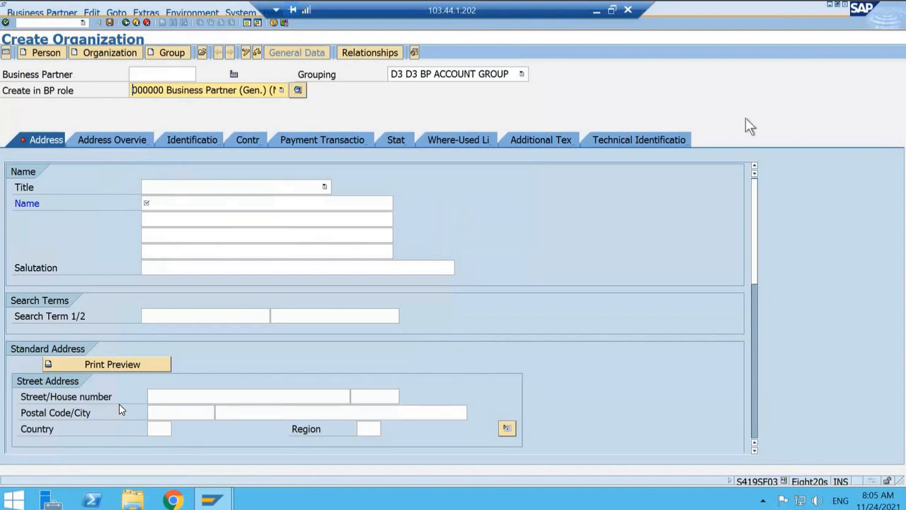
{"action": "left_click", "coordinate": [72, 24]}
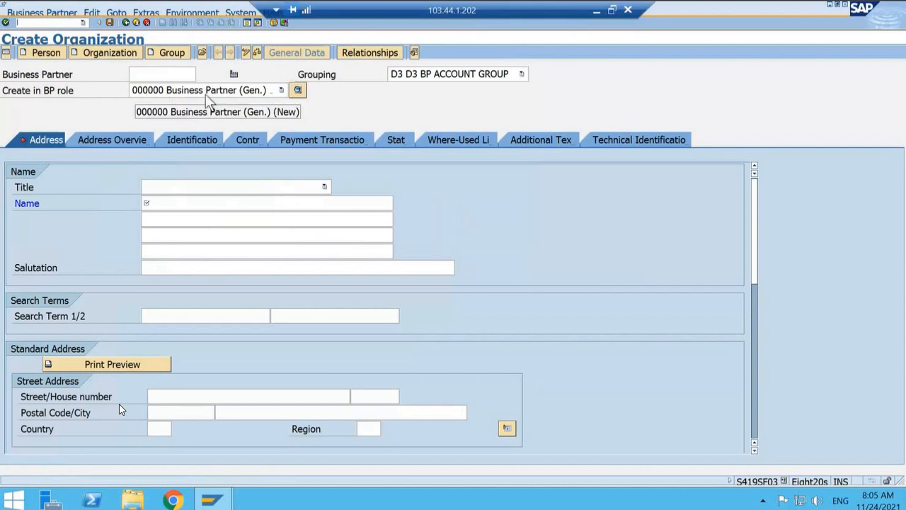
Step: Enter ABC COMPANY as the organization's name and ABC as its first search term
{"action": "left_click", "coordinate": [189, 202]}
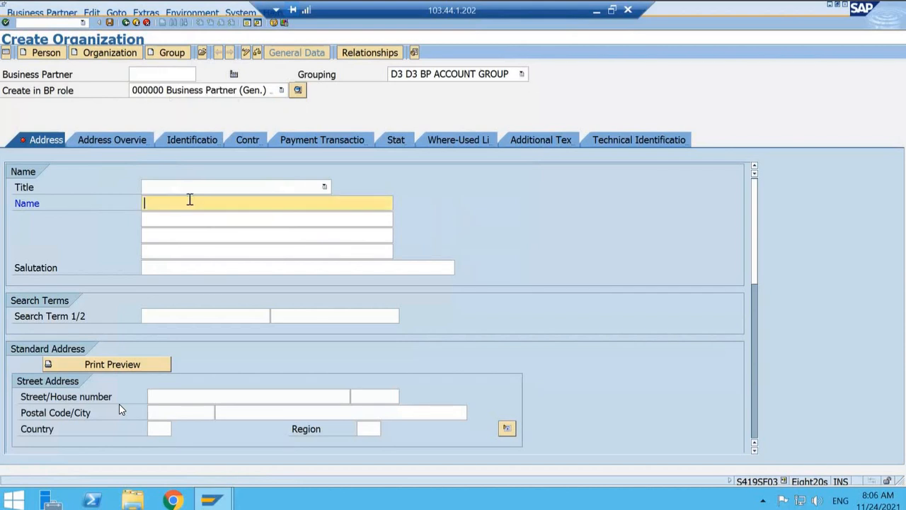
{"action": "type", "text": "d"}
{"action": "key", "text": "BackSpace"}
{"action": "type", "text": "a"}
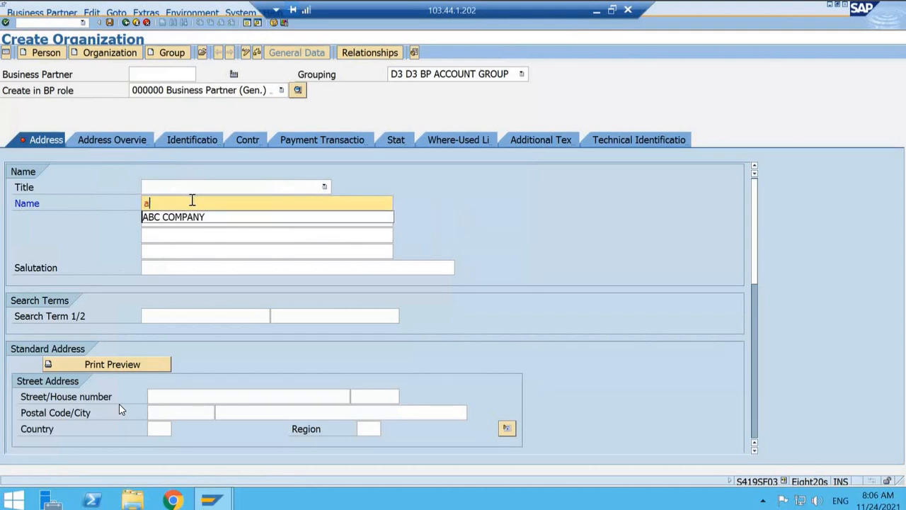
{"action": "key", "text": "Return"}
{"action": "key", "text": "Tab"}
{"action": "key", "text": "Tab"}
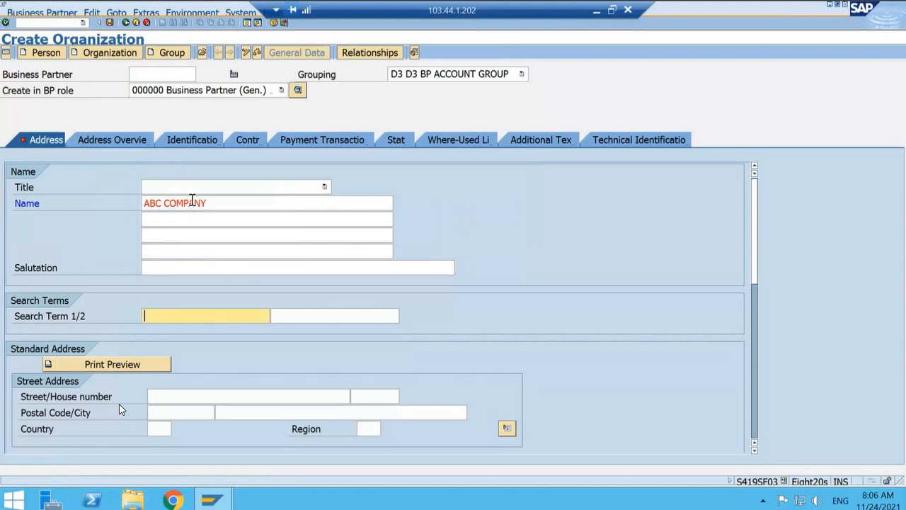
{"action": "type", "text": "abc"}
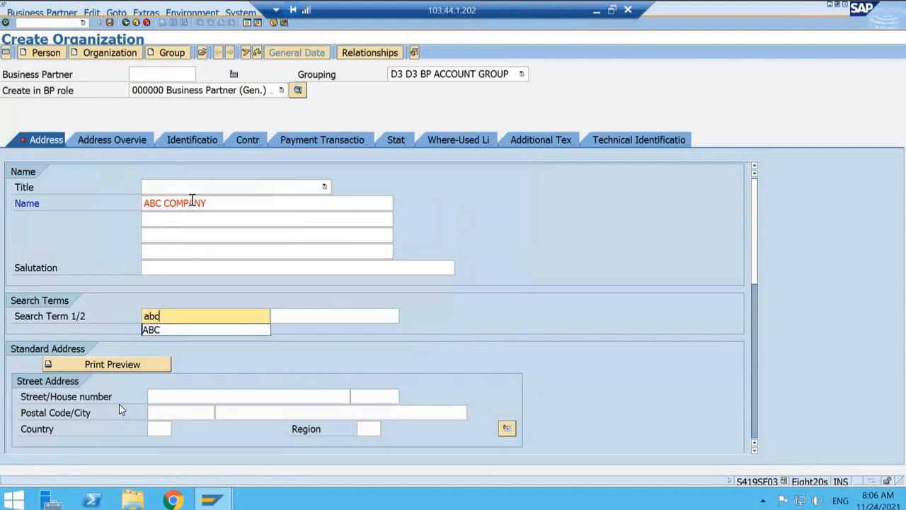
{"action": "left_click", "coordinate": [158, 330]}
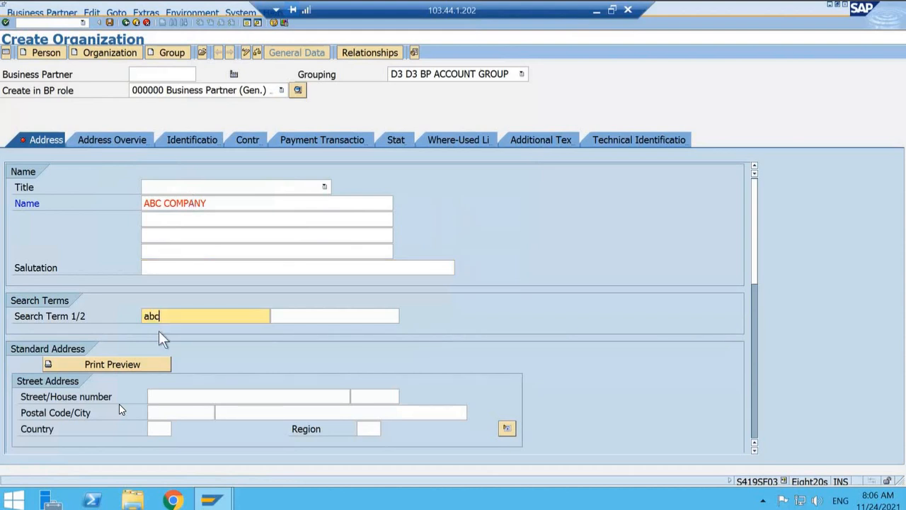
Step: Fill in the organization's street, postal code and city, and set the country to IN
{"action": "left_click", "coordinate": [173, 396]}
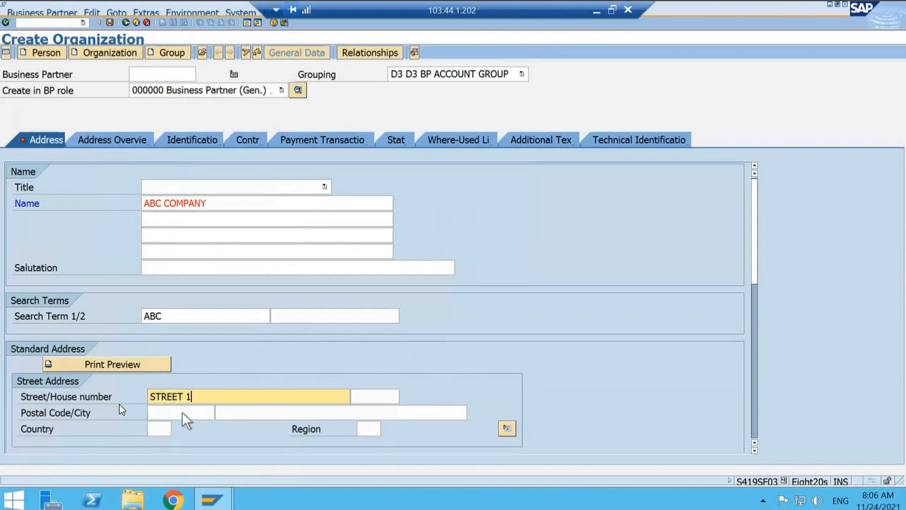
{"action": "left_click", "coordinate": [182, 412]}
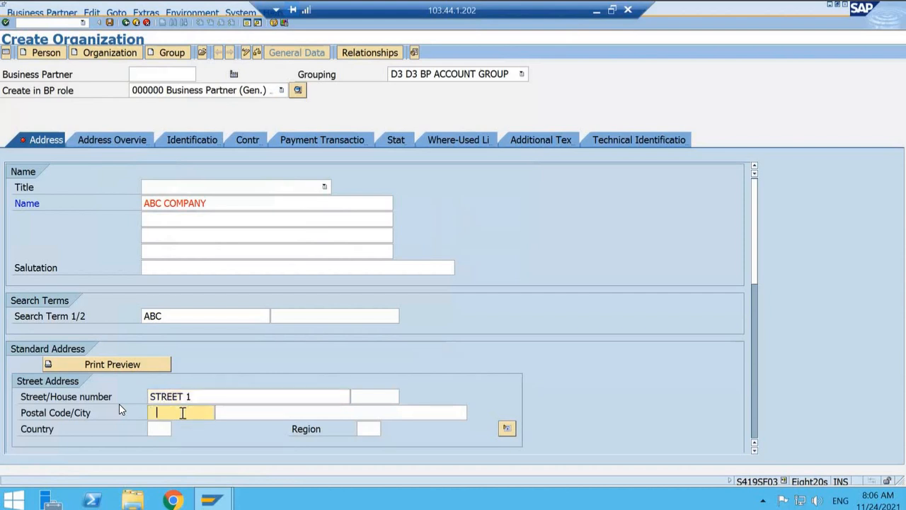
{"action": "key", "text": "BackSpace"}
{"action": "type", "text": "500"}
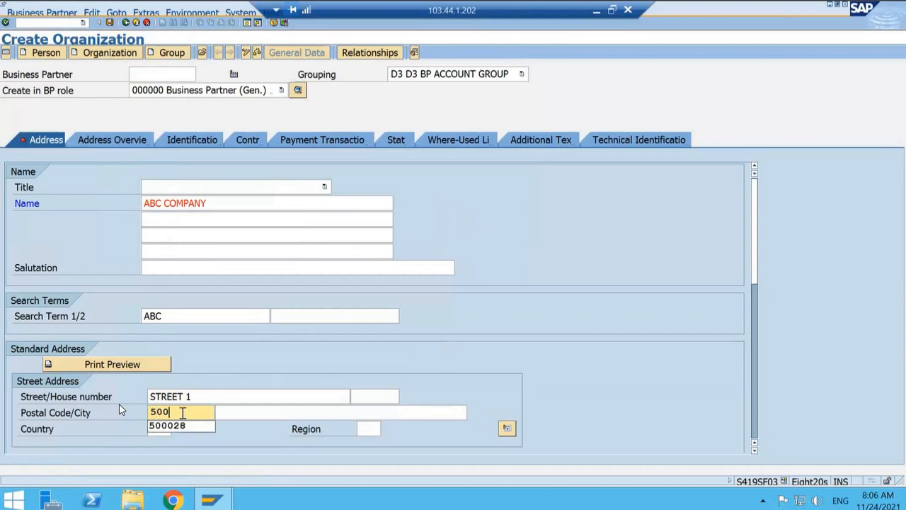
{"action": "key", "text": "Down"}
{"action": "key", "text": "Tab"}
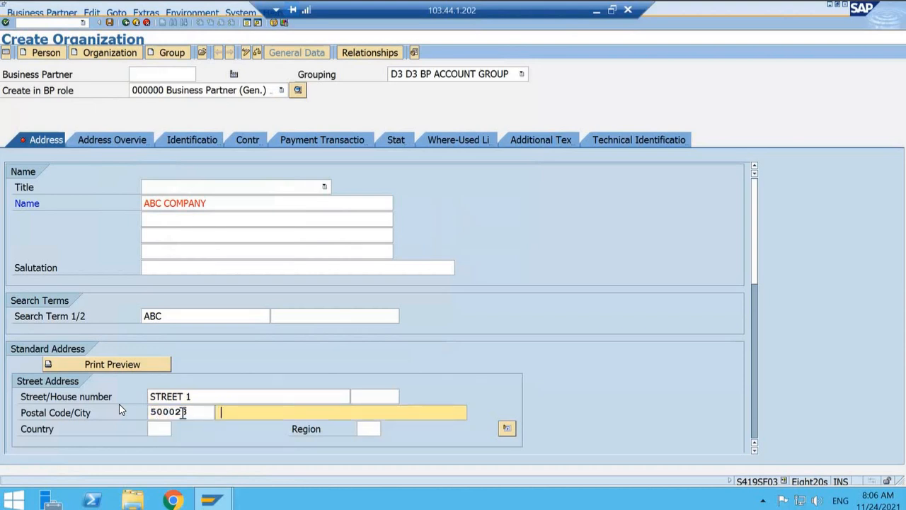
{"action": "key", "text": "BackSpace"}
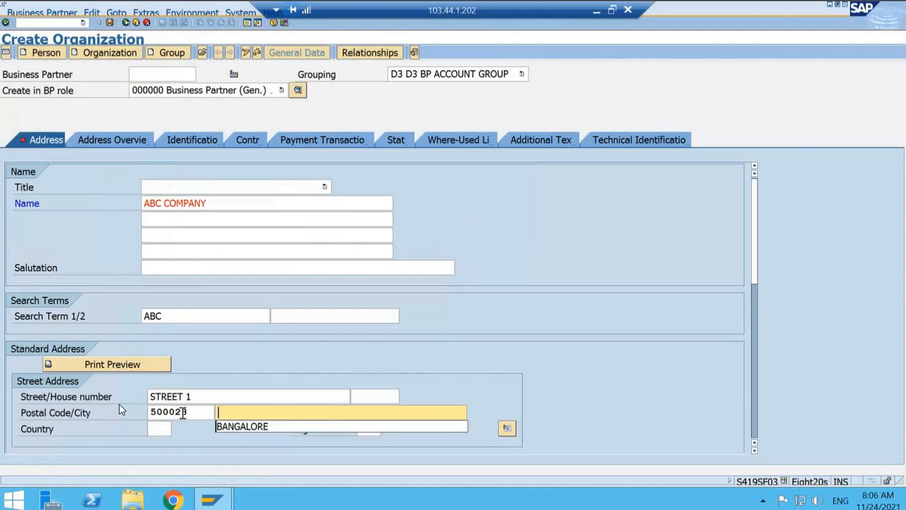
{"action": "key", "text": "Down"}
{"action": "key", "text": "Return"}
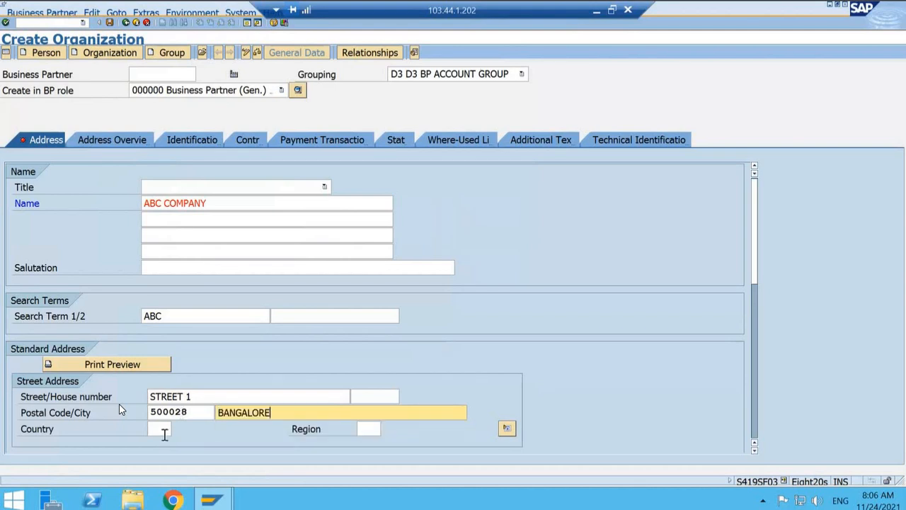
{"action": "left_click", "coordinate": [164, 433]}
{"action": "type", "text": "IN"}
{"action": "key", "text": "Tab"}
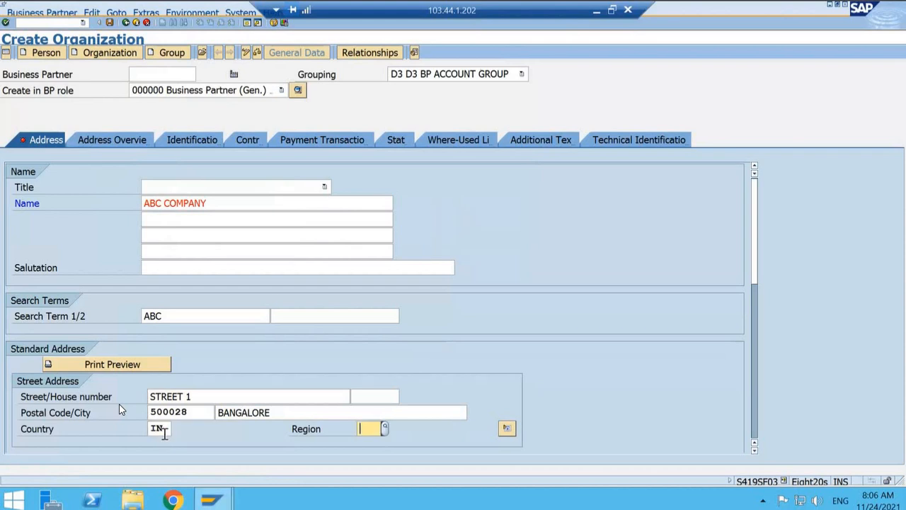
Step: Set the organization's communication language to EN English
{"action": "scroll", "coordinate": [451, 453], "scroll_direction": "down", "scroll_amount": 3}
{"action": "scroll", "coordinate": [395, 436], "scroll_direction": "down", "scroll_amount": 3}
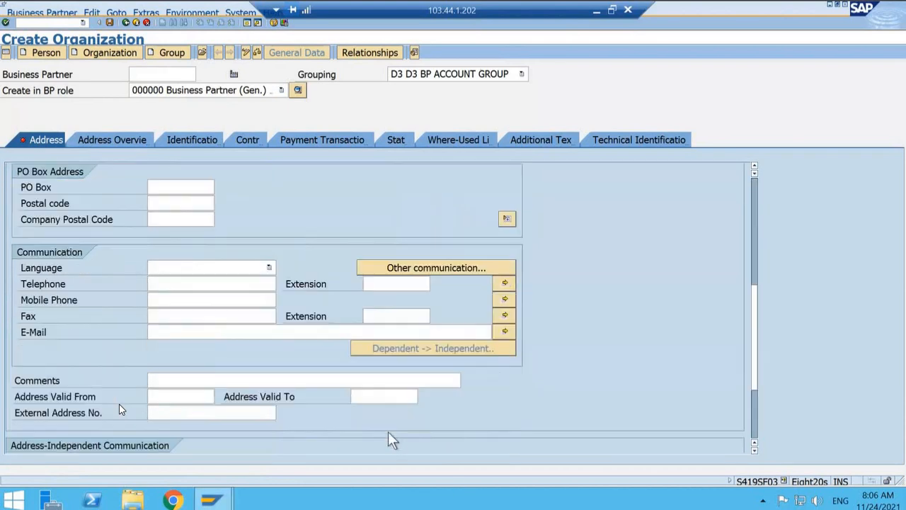
{"action": "left_click", "coordinate": [243, 269]}
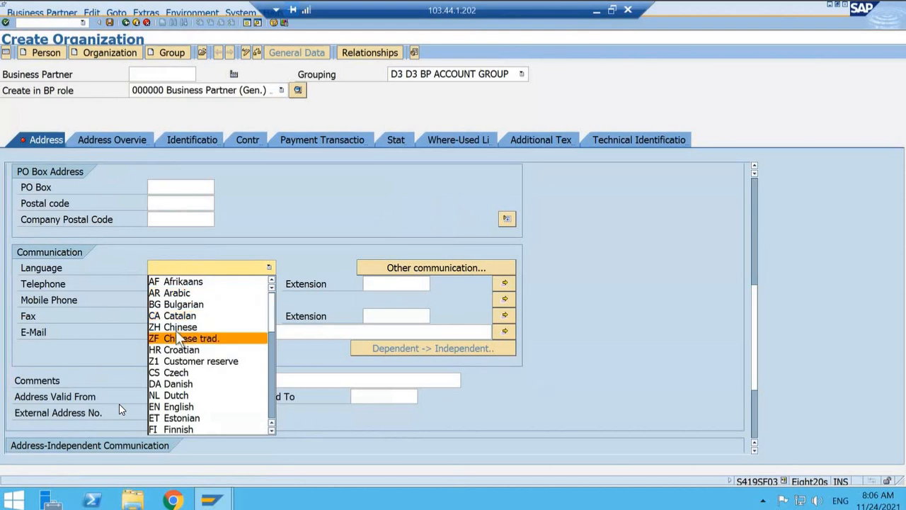
{"action": "left_click", "coordinate": [175, 408]}
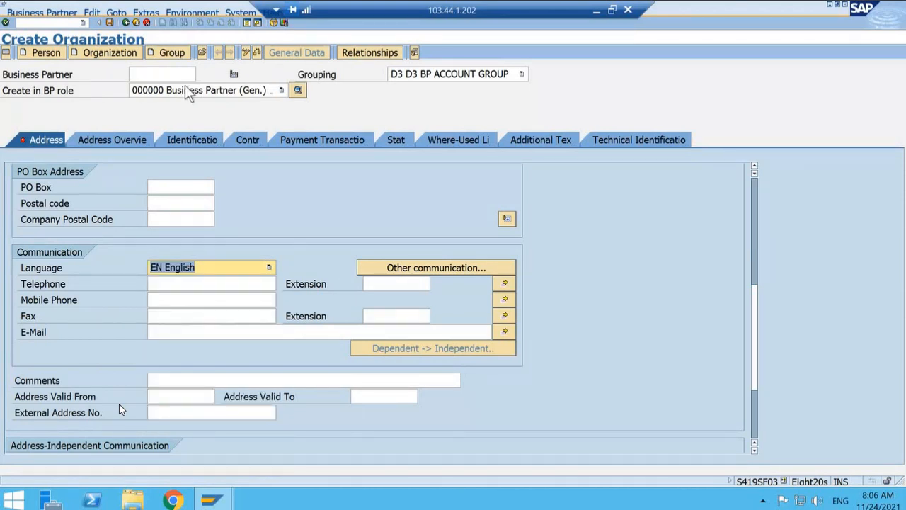
Step: Try to assign a business partner number manually, and clear the entered number
{"action": "left_click", "coordinate": [755, 200]}
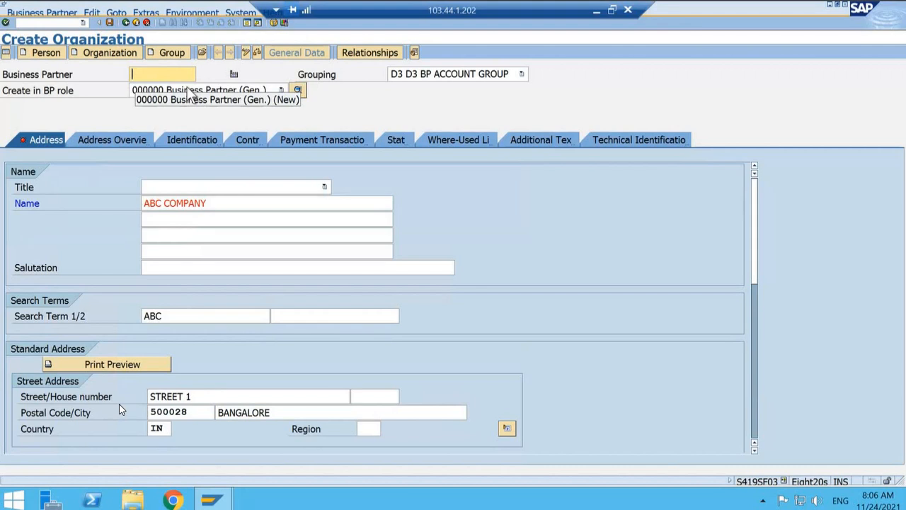
{"action": "type", "text": "11"}
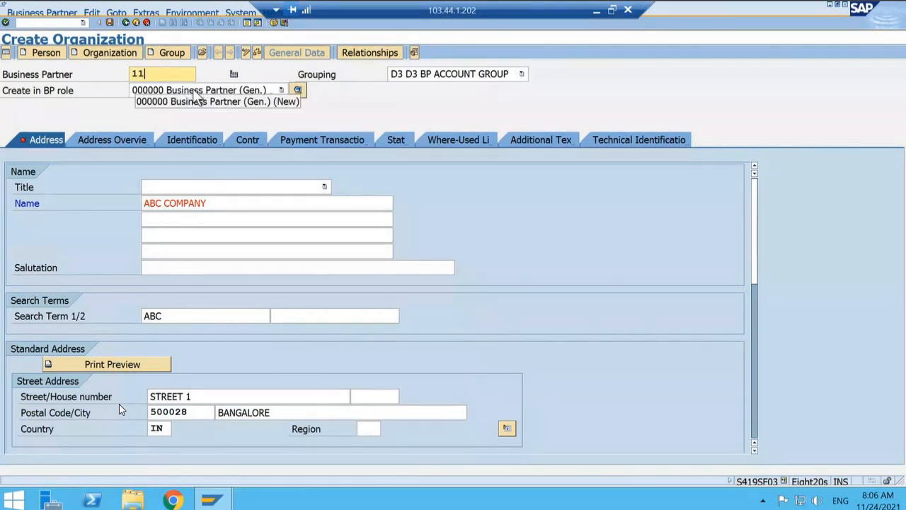
{"action": "key", "text": "BackSpace"}
{"action": "type", "text": "00000"}
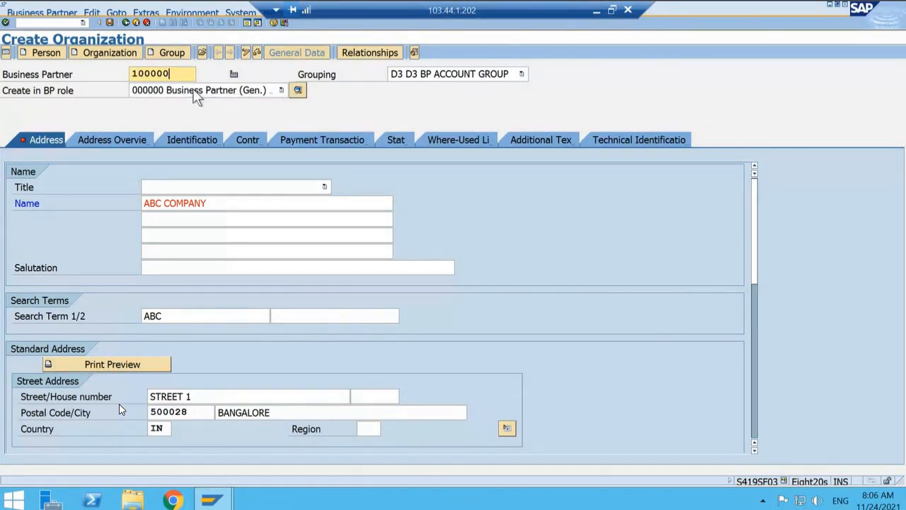
{"action": "key", "text": "Return"}
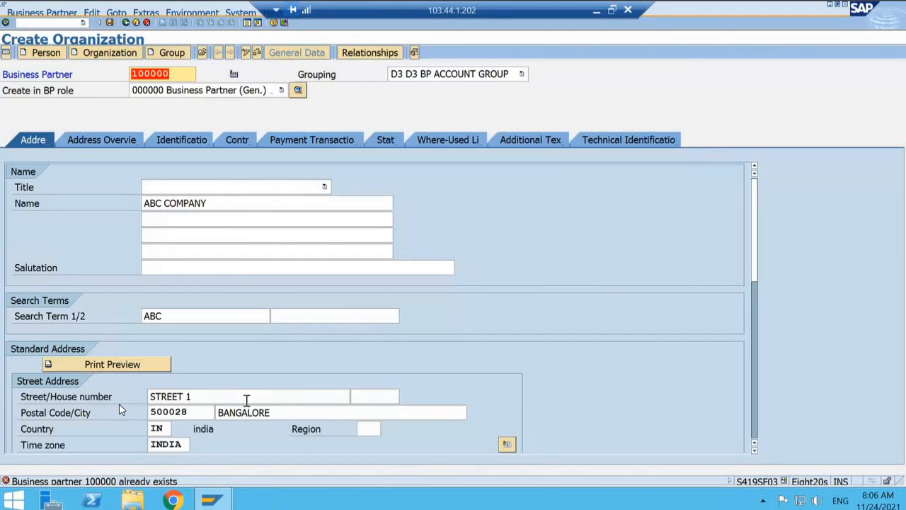
{"action": "key", "text": "BackSpace"}
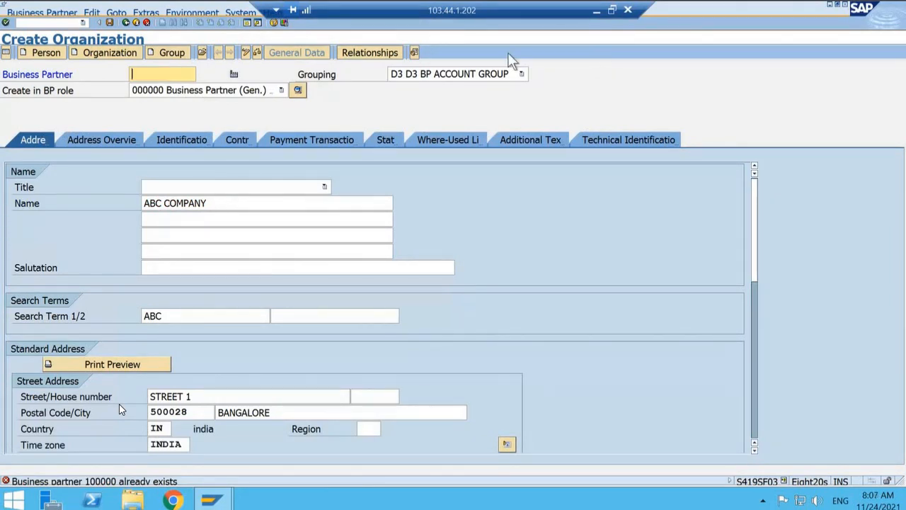
Step: Save the new ABC COMPANY business partner and switch its record to change mode
{"action": "left_click", "coordinate": [110, 22]}
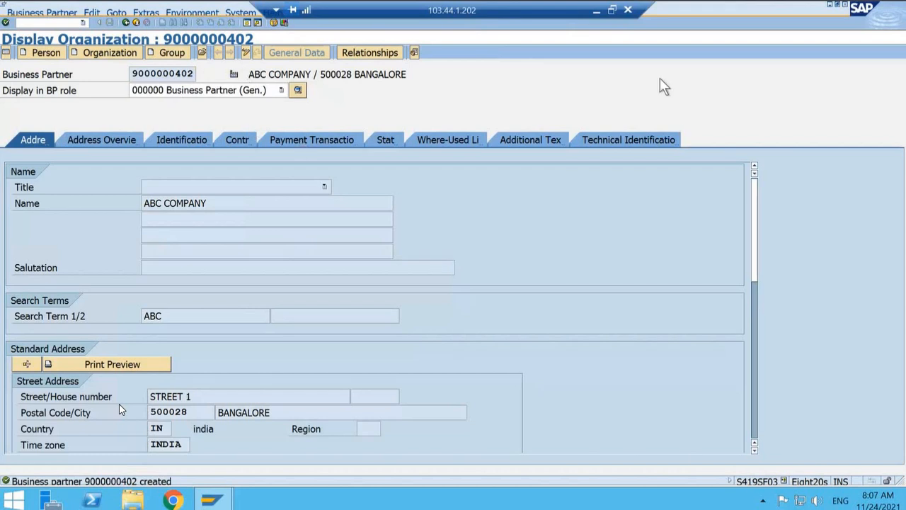
{"action": "left_click", "coordinate": [246, 54]}
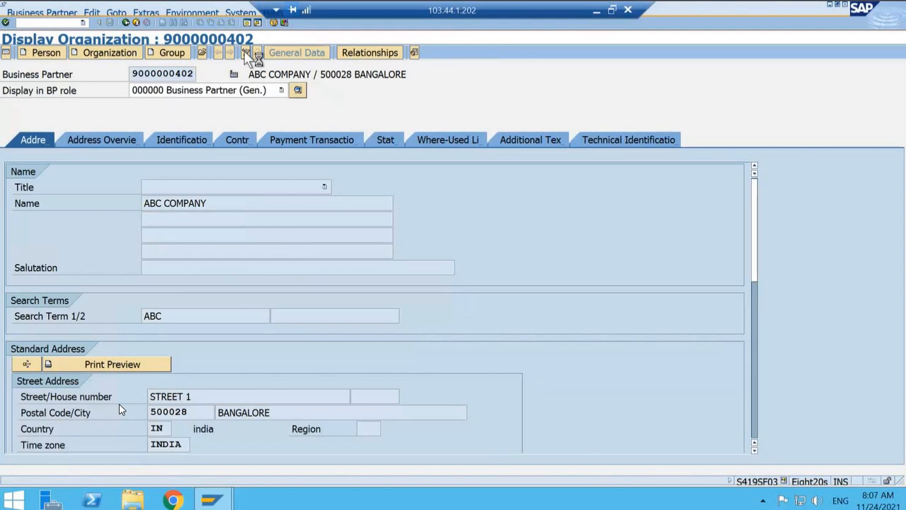
Step: Extend the business partner with the FLVN00 FI- Vender role and open its company code data
{"action": "left_click", "coordinate": [279, 90]}
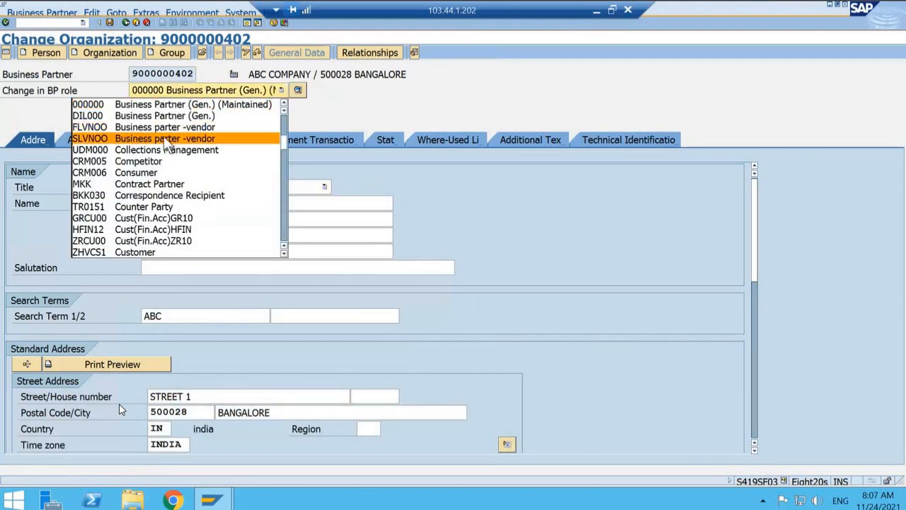
{"action": "scroll", "coordinate": [167, 144], "scroll_direction": "down", "scroll_amount": 5}
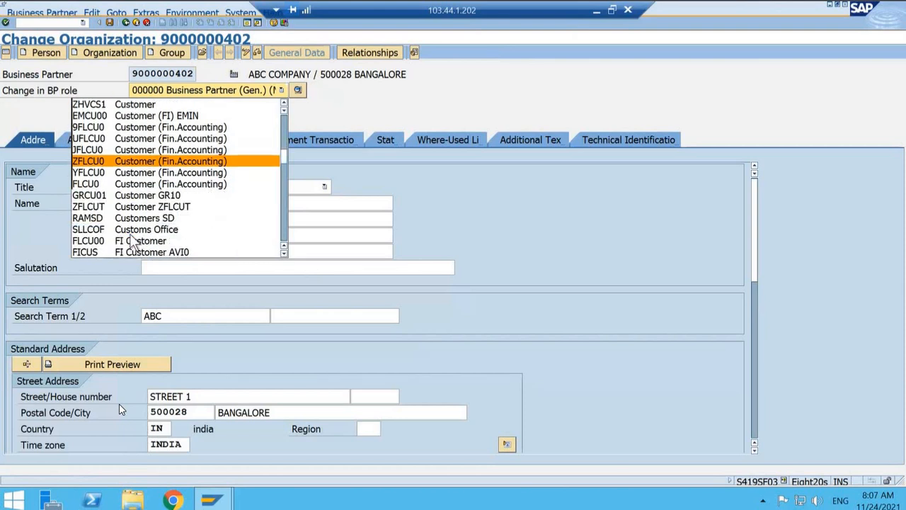
{"action": "scroll", "coordinate": [130, 238], "scroll_direction": "down", "scroll_amount": 3}
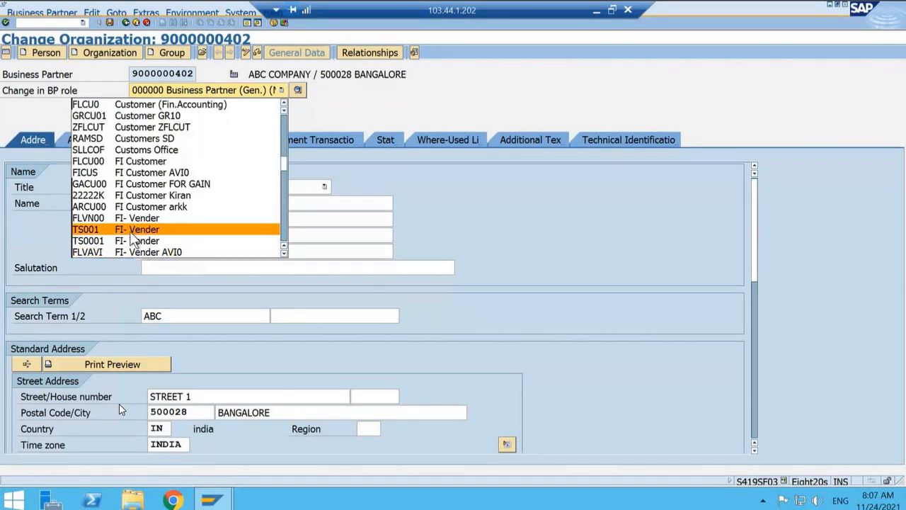
{"action": "left_click", "coordinate": [131, 220]}
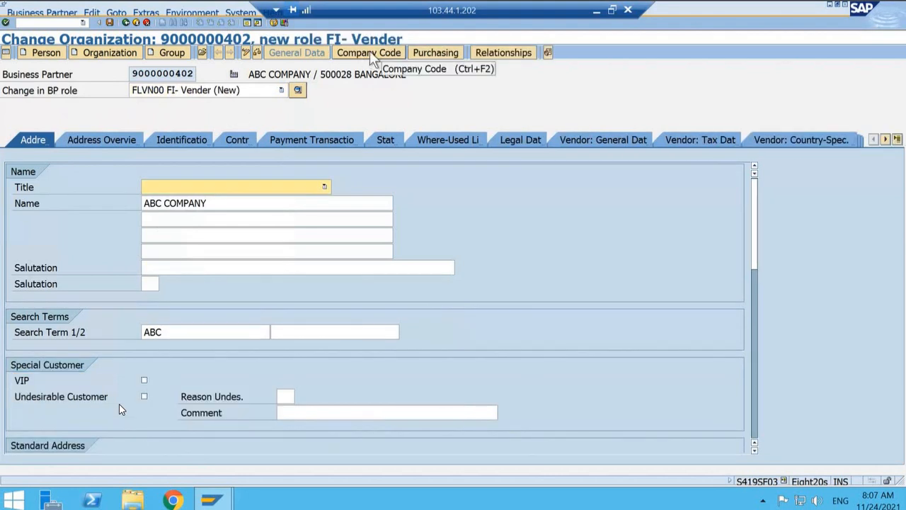
{"action": "left_click", "coordinate": [370, 52]}
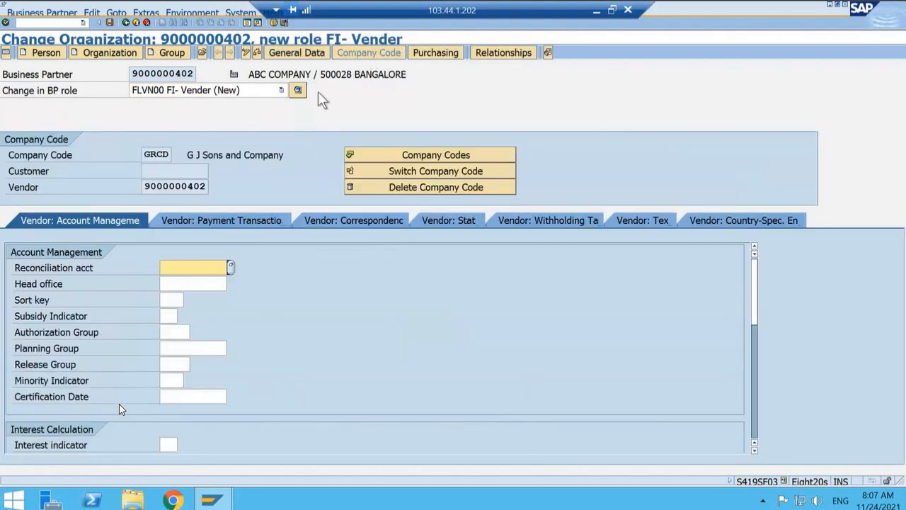
Step: Create a new company code entry for the vendor and browse the list of available company codes
{"action": "left_click", "coordinate": [412, 153]}
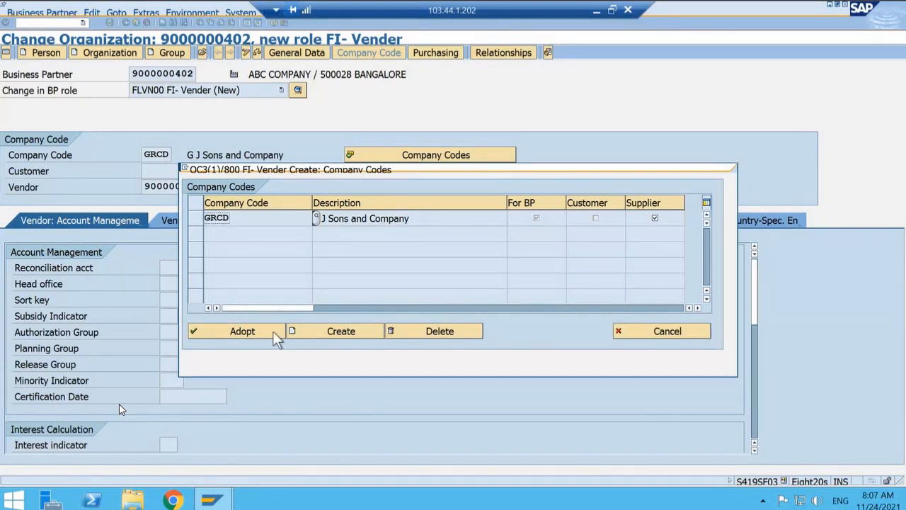
{"action": "left_click", "coordinate": [303, 331]}
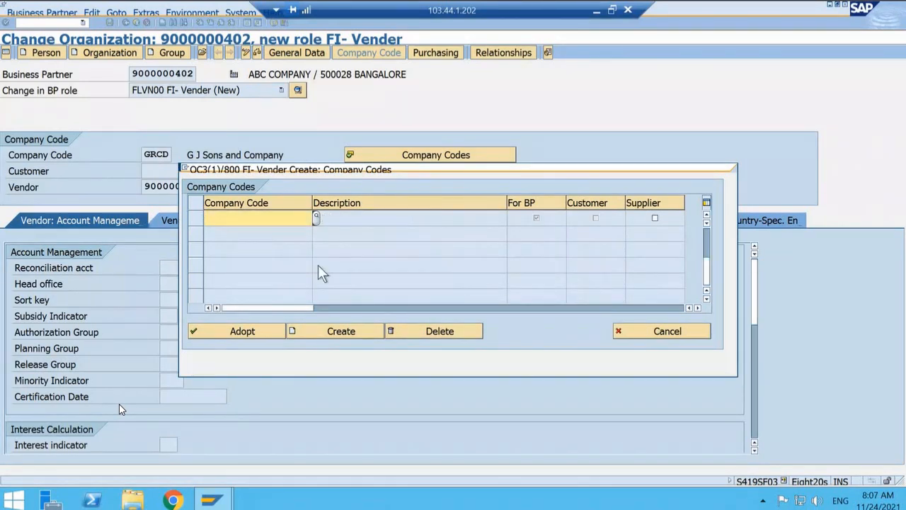
{"action": "left_click", "coordinate": [315, 216]}
{"action": "scroll", "coordinate": [289, 235], "scroll_direction": "down", "scroll_amount": 1}
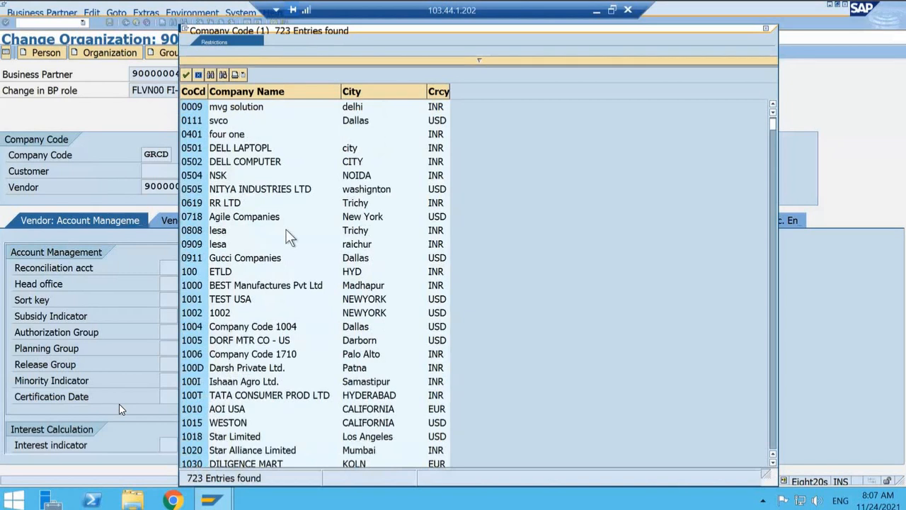
{"action": "scroll", "coordinate": [289, 236], "scroll_direction": "down", "scroll_amount": 5}
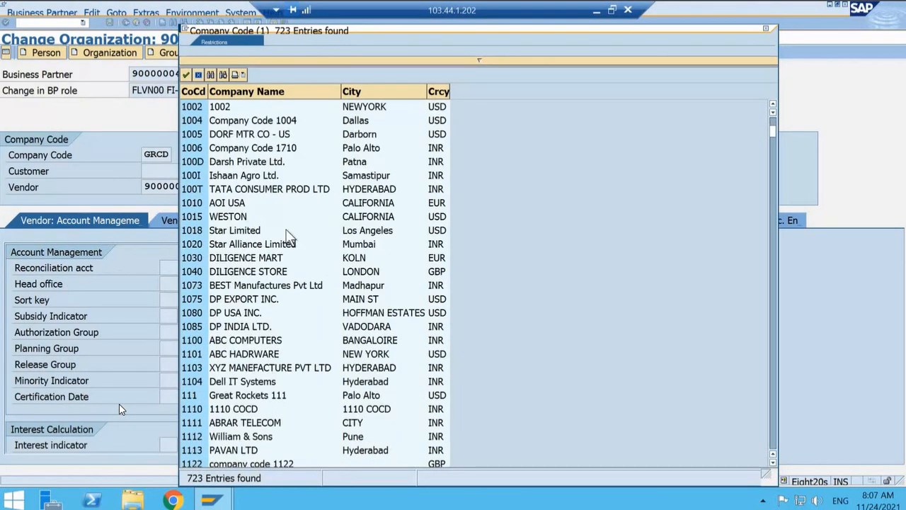
{"action": "scroll", "coordinate": [289, 236], "scroll_direction": "down", "scroll_amount": 1}
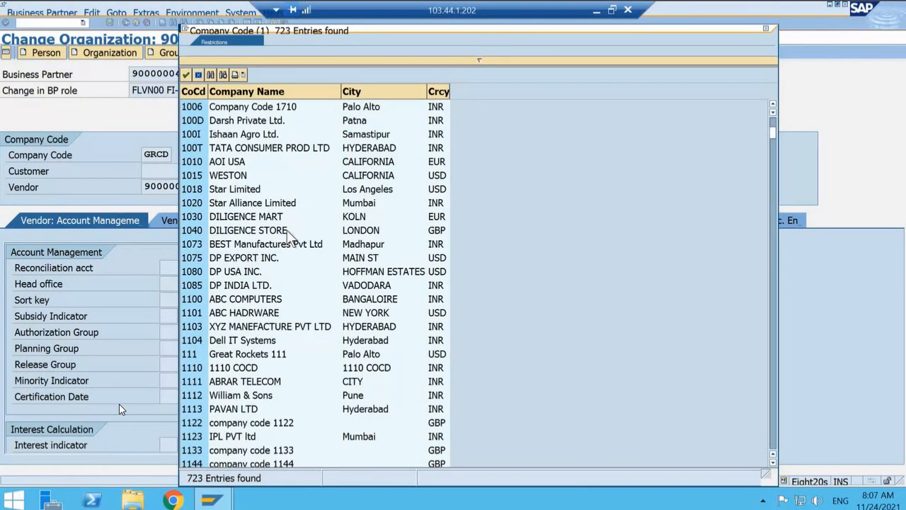
{"action": "scroll", "coordinate": [312, 235], "scroll_direction": "down", "scroll_amount": 12}
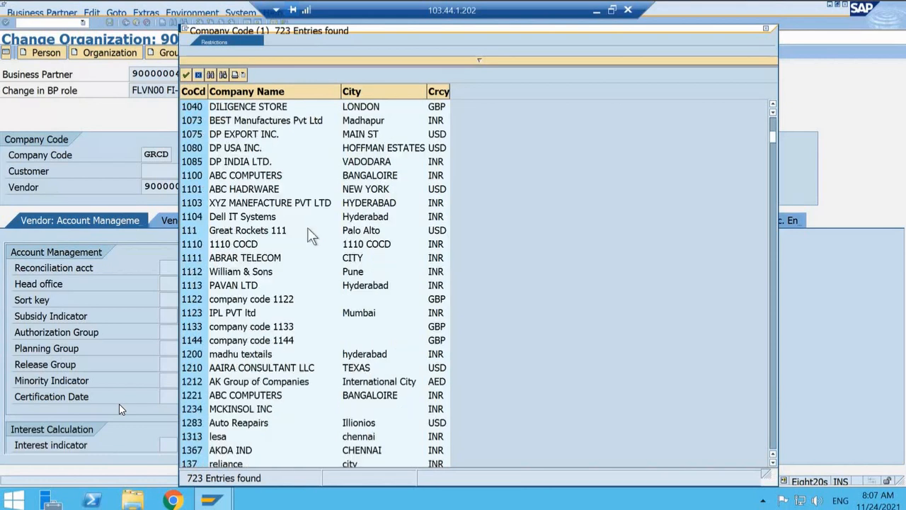
{"action": "scroll", "coordinate": [308, 230], "scroll_direction": "down", "scroll_amount": 4}
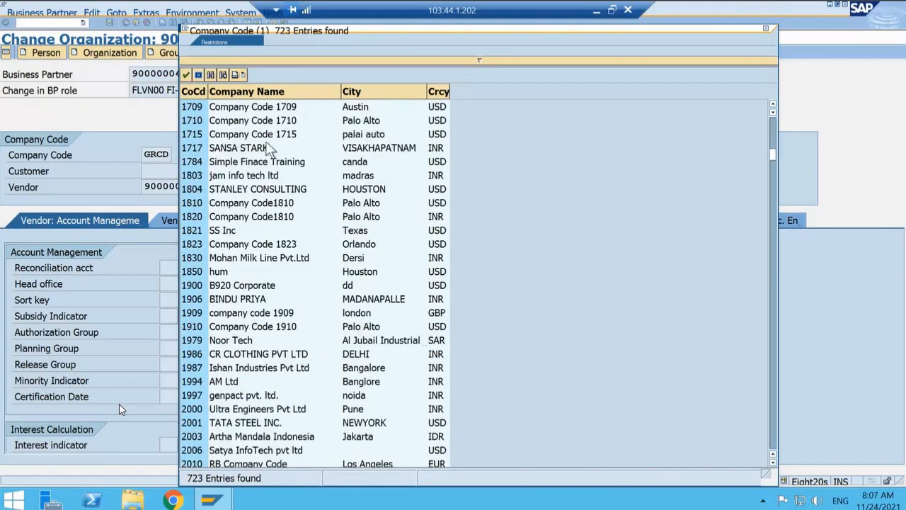
Step: Find the company code with the search term DEL, enter DELA (Della Foods), and mark it for Supplier
{"action": "left_click", "coordinate": [210, 75]}
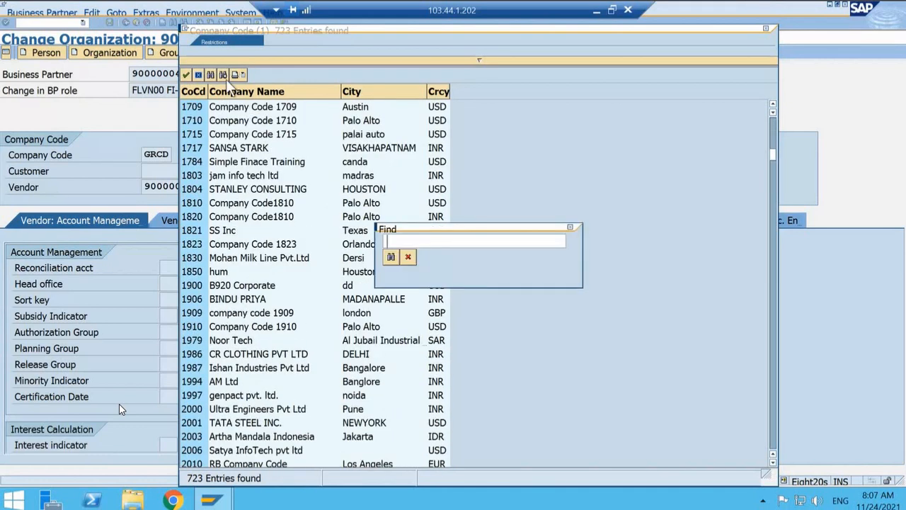
{"action": "type", "text": "CL"}
{"action": "key", "text": "BackSpace"}
{"action": "key", "text": "BackSpace"}
{"action": "type", "text": "DEL"}
{"action": "key", "text": "Return"}
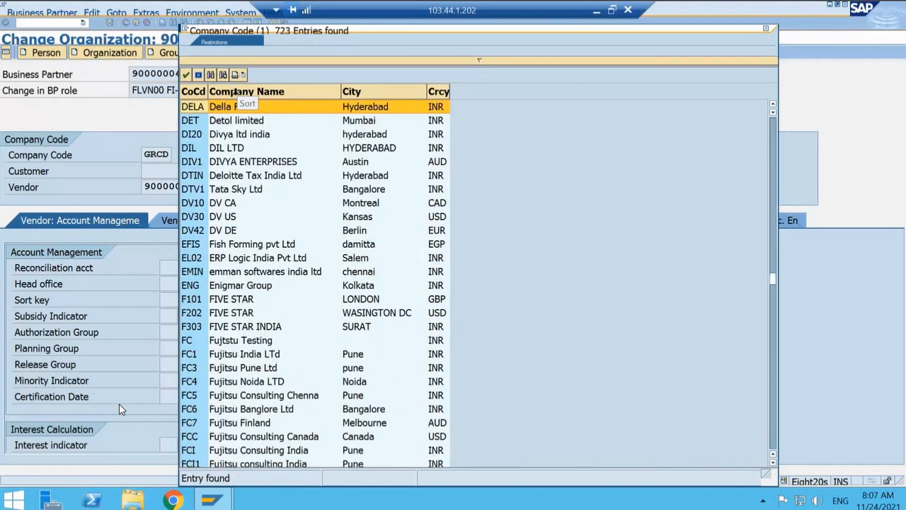
{"action": "double_click", "coordinate": [227, 107]}
{"action": "left_click", "coordinate": [194, 218]}
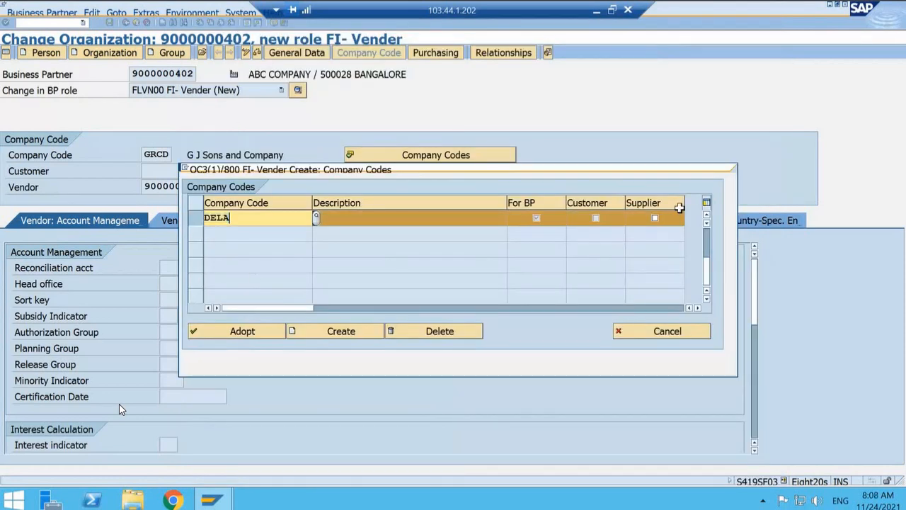
{"action": "left_click", "coordinate": [655, 218]}
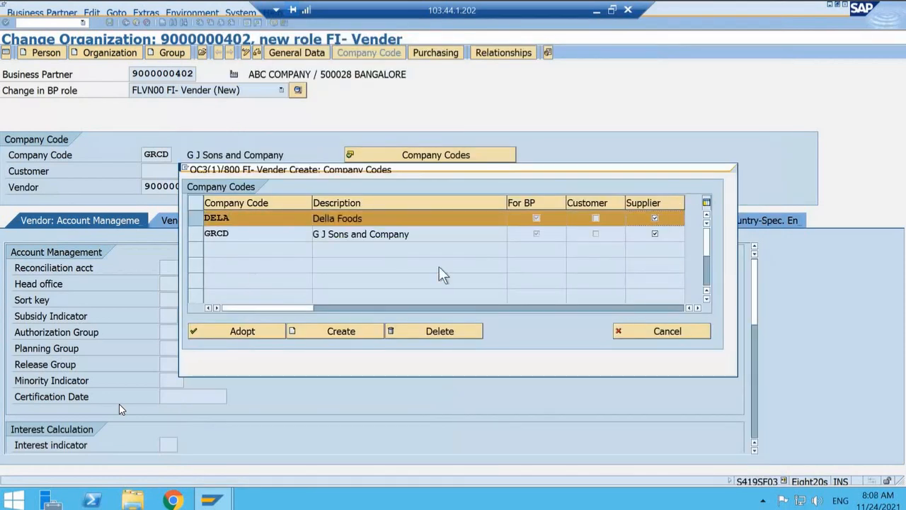
Step: Create another company code entry for DELA, mark it for Supplier, and adopt the company codes
{"action": "left_click", "coordinate": [306, 330]}
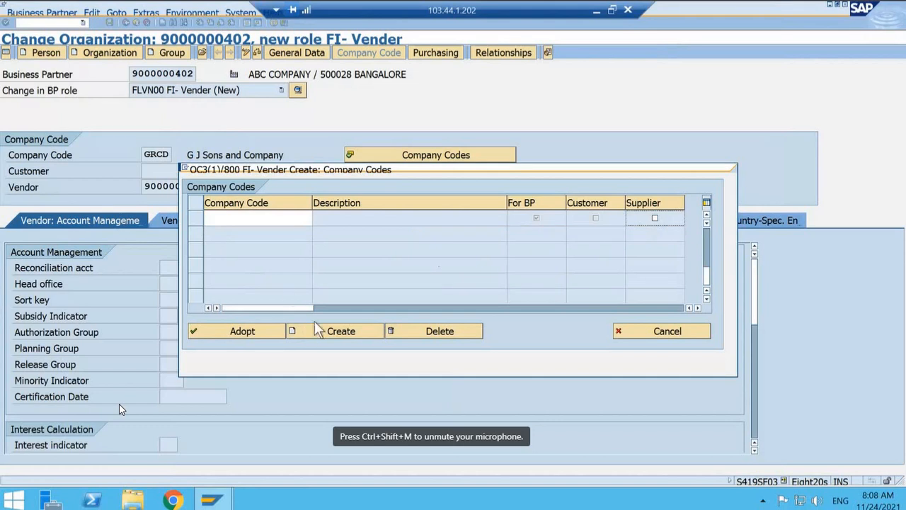
{"action": "left_click", "coordinate": [252, 218]}
{"action": "type", "text": "DELA"}
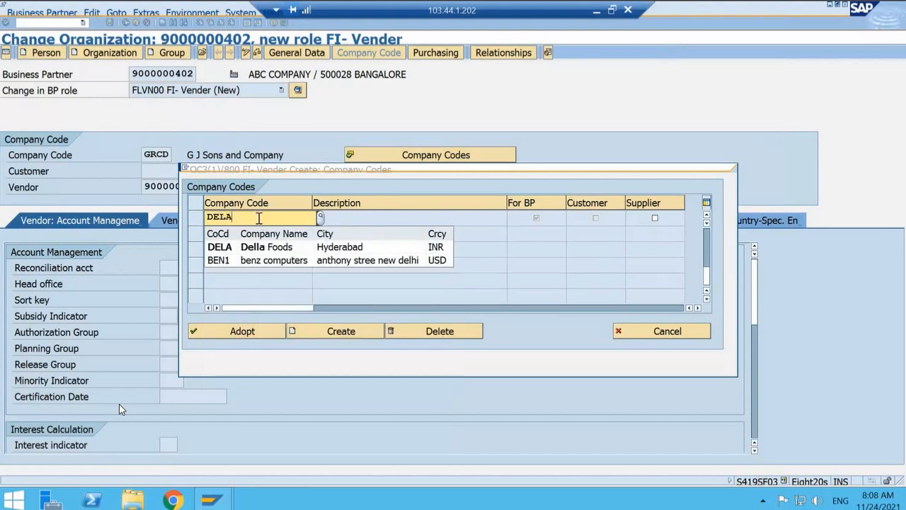
{"action": "left_click", "coordinate": [228, 249]}
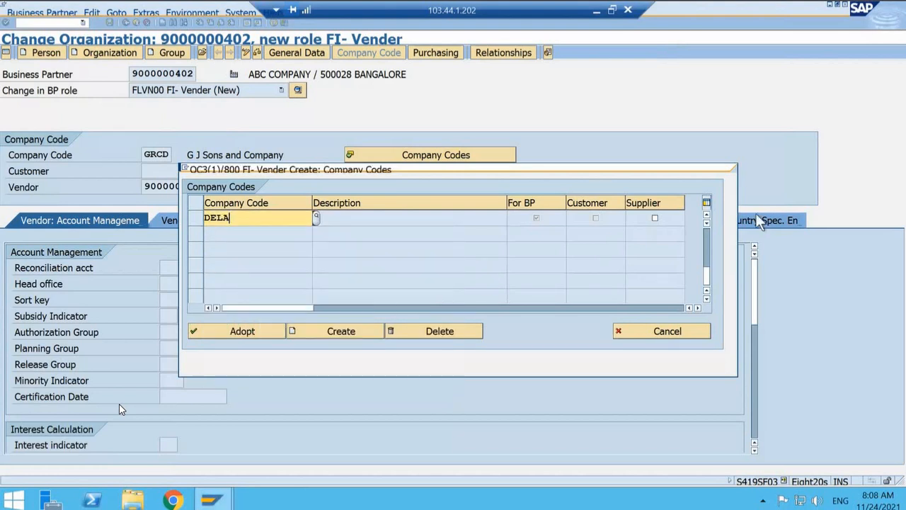
{"action": "left_click", "coordinate": [655, 218]}
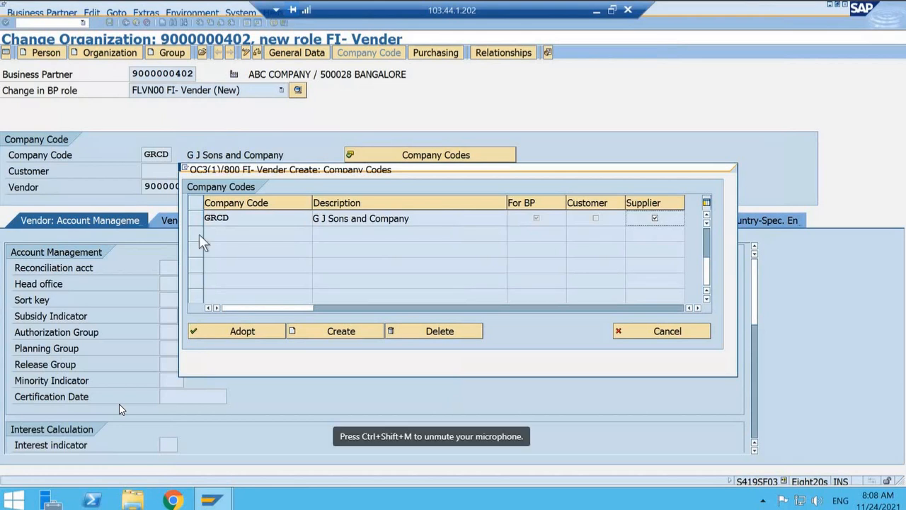
{"action": "left_click", "coordinate": [260, 335]}
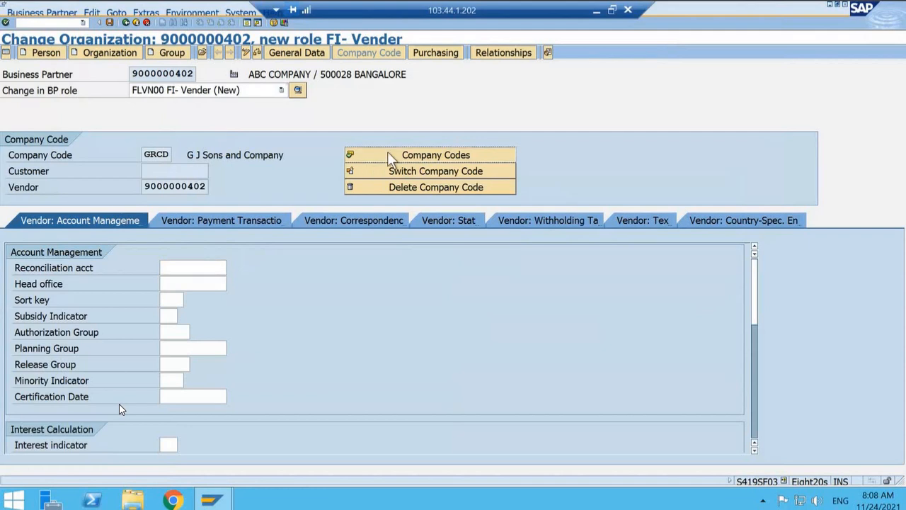
Step: Select company code DELA for the vendor role and adopt it as the displayed company code
{"action": "left_click", "coordinate": [393, 187]}
{"action": "left_click", "coordinate": [239, 235]}
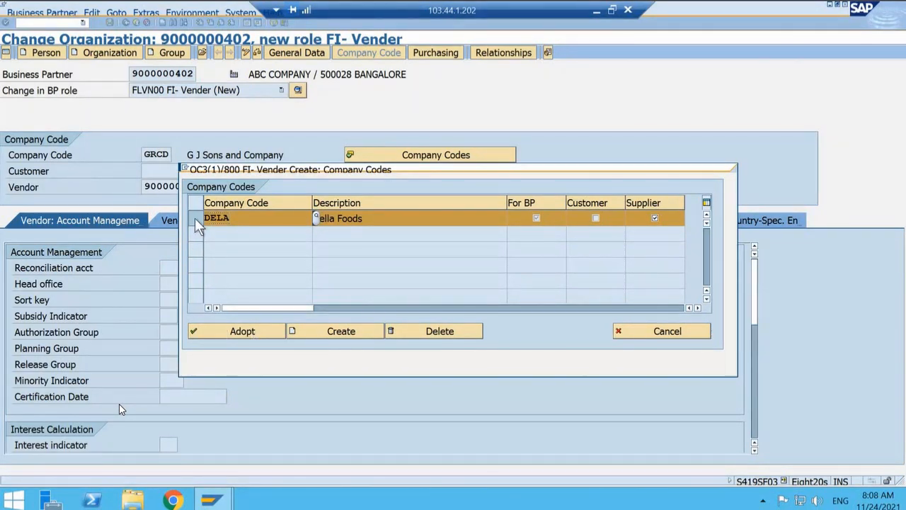
{"action": "left_click", "coordinate": [225, 334]}
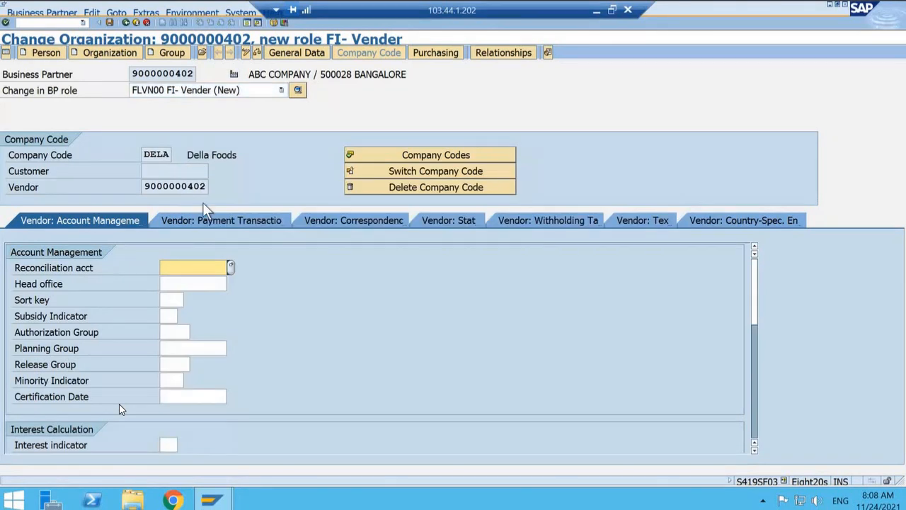
Step: Look up entries for the vendor's reconciliation account, and save and close the business partner record
{"action": "left_click", "coordinate": [231, 267]}
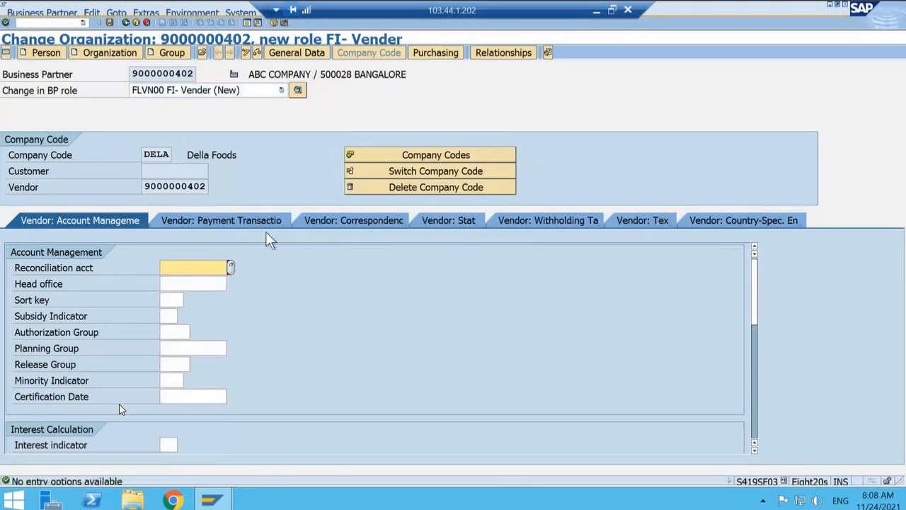
{"action": "left_click", "coordinate": [109, 23]}
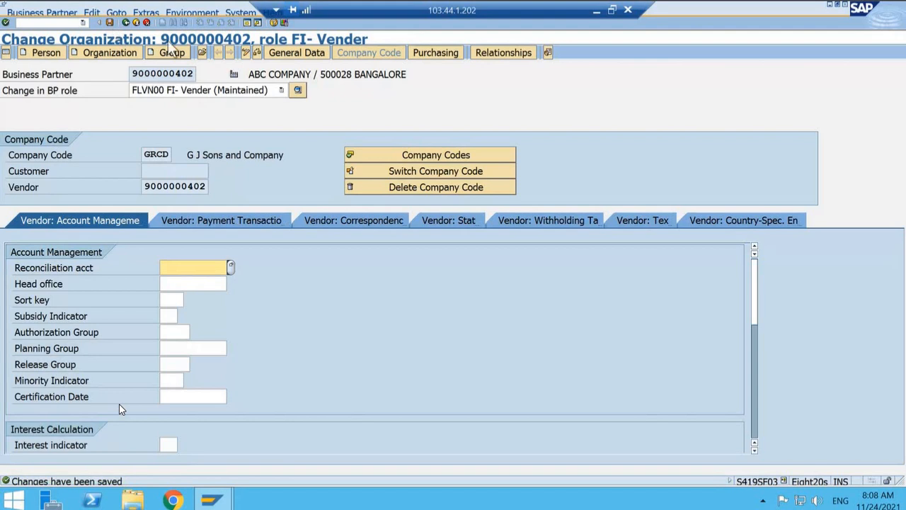
{"action": "left_click", "coordinate": [127, 22]}
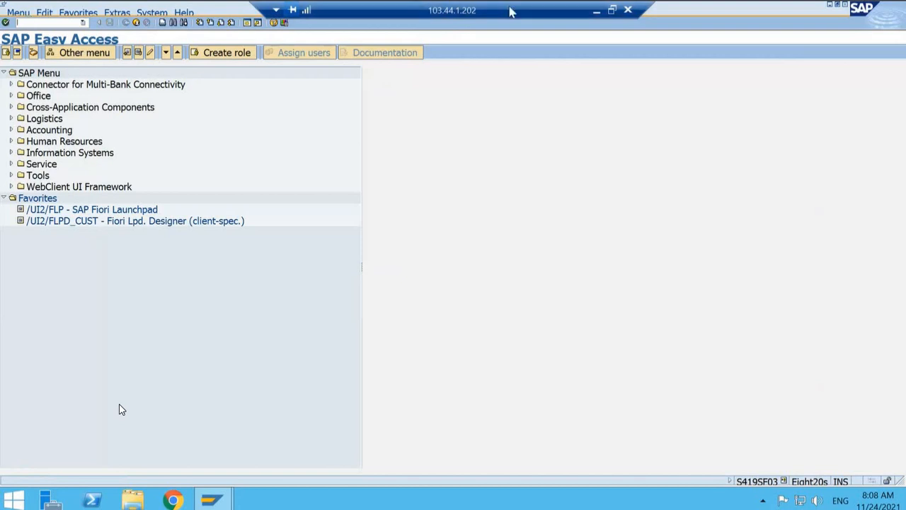
{"action": "left_click", "coordinate": [596, 11]}
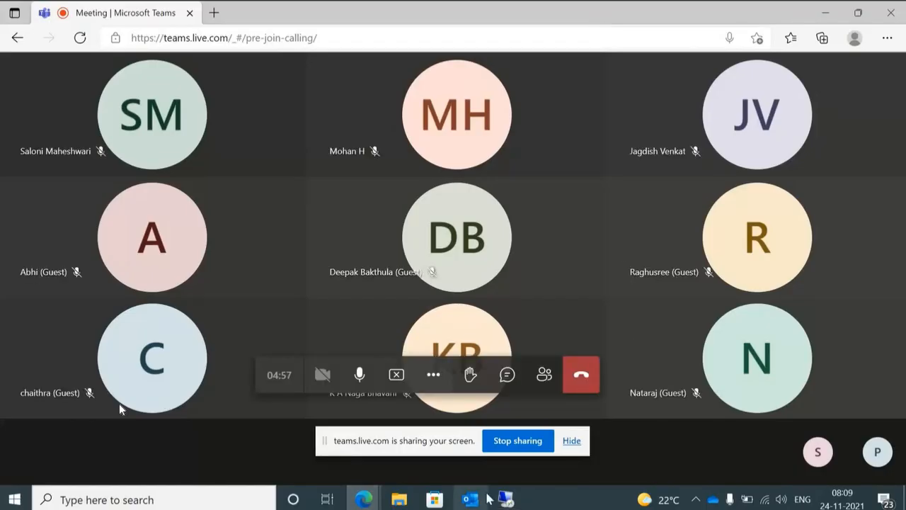
{"action": "mouse_move", "coordinate": [505, 498]}
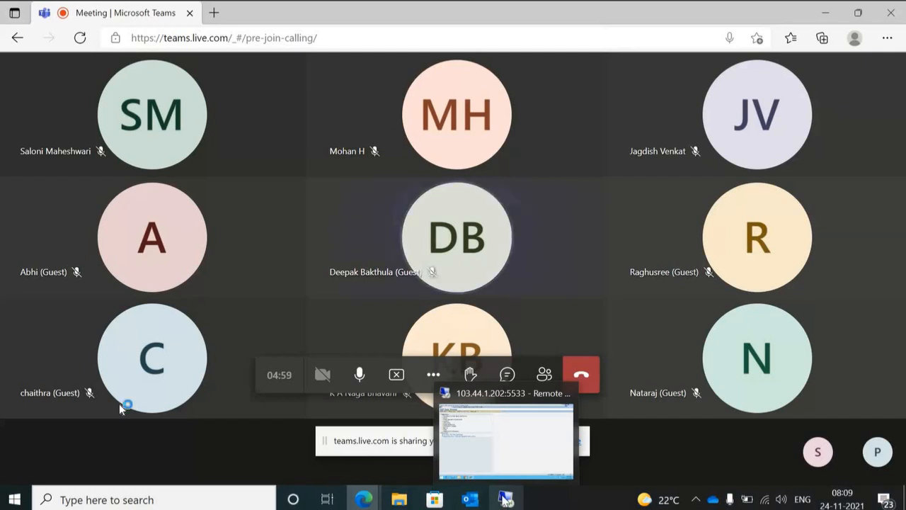
{"action": "left_click", "coordinate": [496, 460]}
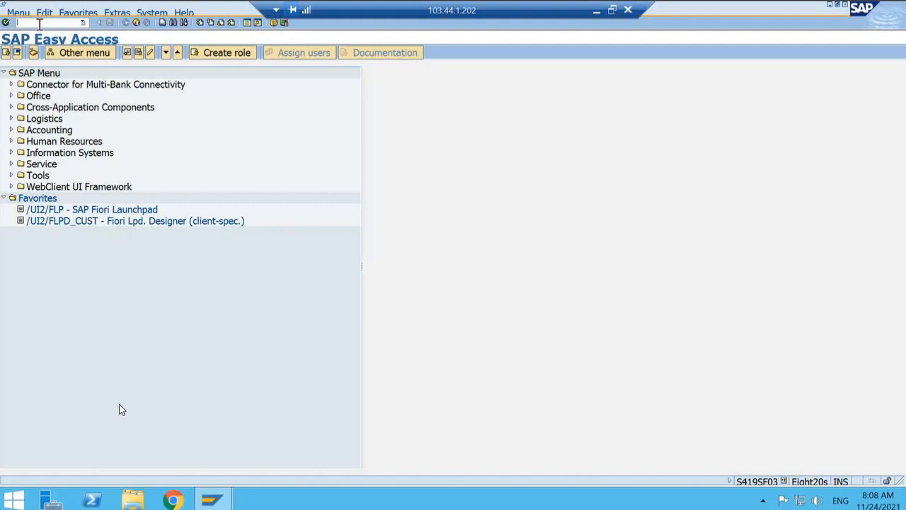
Step: Run transaction SPRO and display the SAP Reference IMG
{"action": "type", "text": "apro"}
{"action": "key", "text": "Return"}
{"action": "type", "text": "spro"}
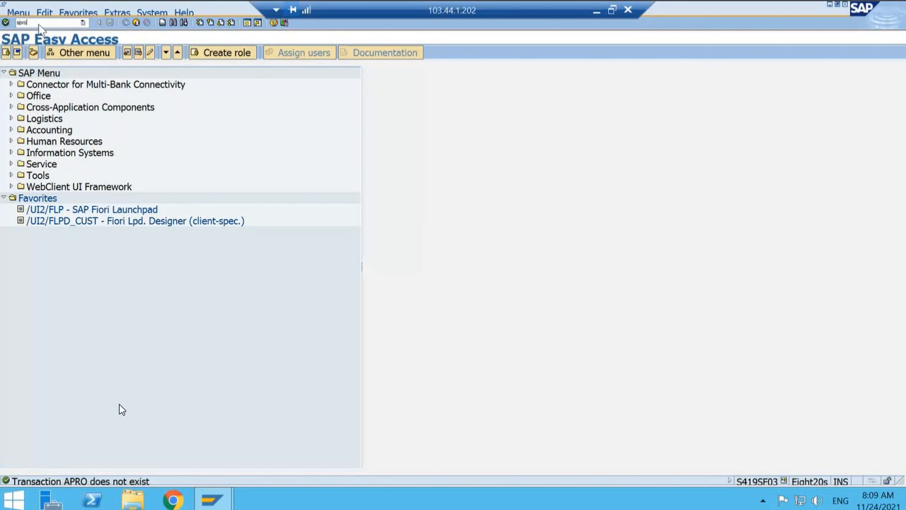
{"action": "key", "text": "Return"}
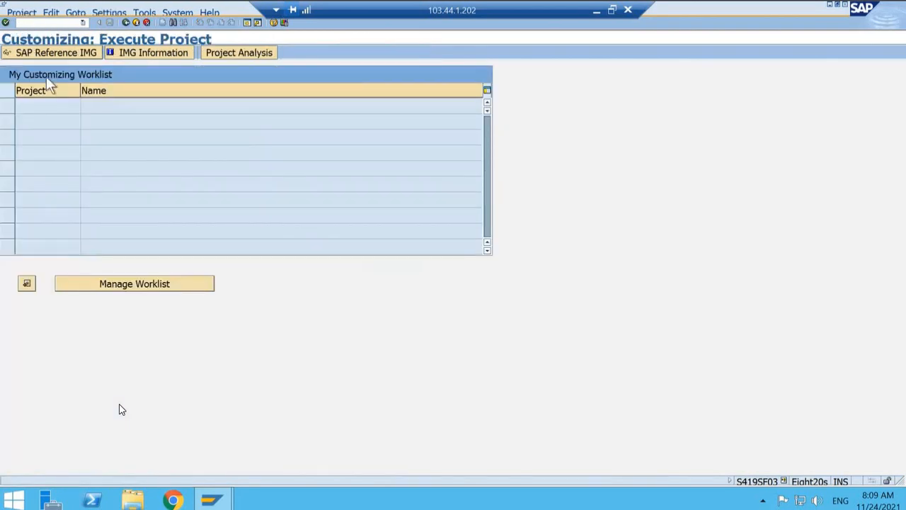
{"action": "left_click", "coordinate": [64, 53]}
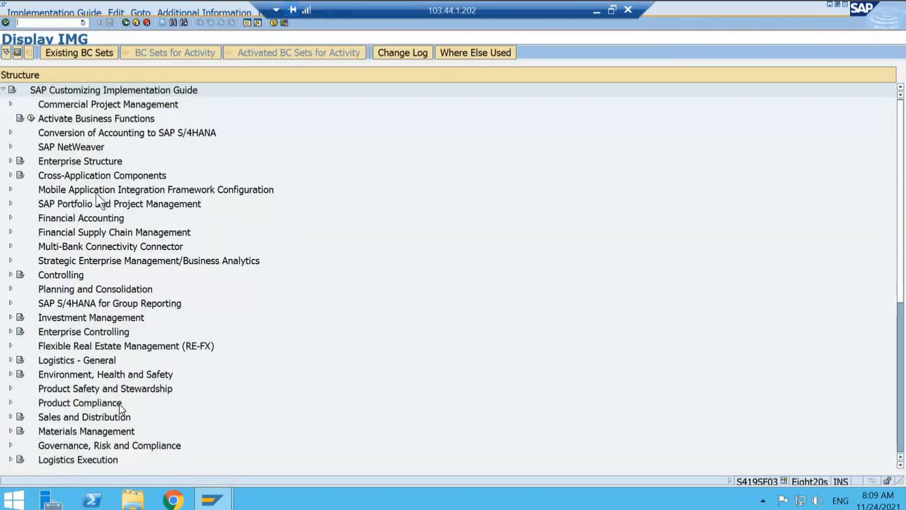
Step: Expand Financial Accounting and its Financial Accounting Global Settings node in the implementation guide
{"action": "key", "text": "Down"}
{"action": "key", "text": "Down"}
{"action": "key", "text": "Right"}
{"action": "key", "text": "Down"}
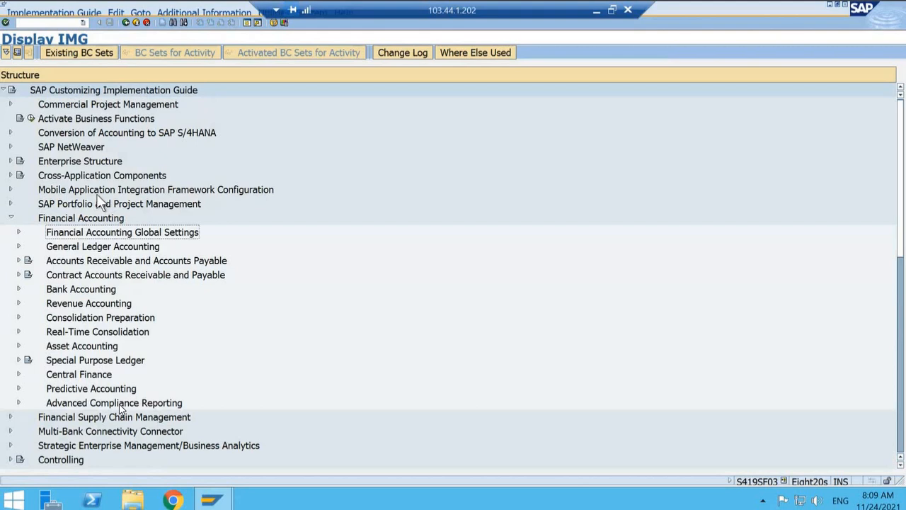
{"action": "key", "text": "Down"}
{"action": "key", "text": "Down"}
{"action": "key", "text": "Up"}
{"action": "key", "text": "Up"}
{"action": "key", "text": "Right"}
Step: Expand the Withholding Tax node under Financial Accounting Global Settings
{"action": "key", "text": "Down"}
{"action": "key", "text": "Down"}
{"action": "key", "text": "Down"}
{"action": "key", "text": "Down"}
{"action": "key", "text": "Down"}
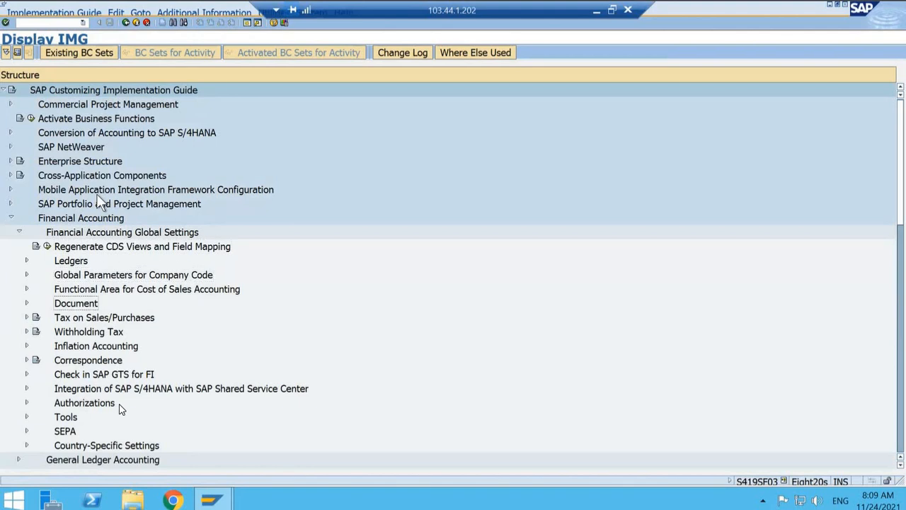
{"action": "key", "text": "Down"}
Step: Expand Extended Withholding Tax and its Basic Settings node in the implementation guide
{"action": "key", "text": "Down"}
{"action": "key", "text": "Right"}
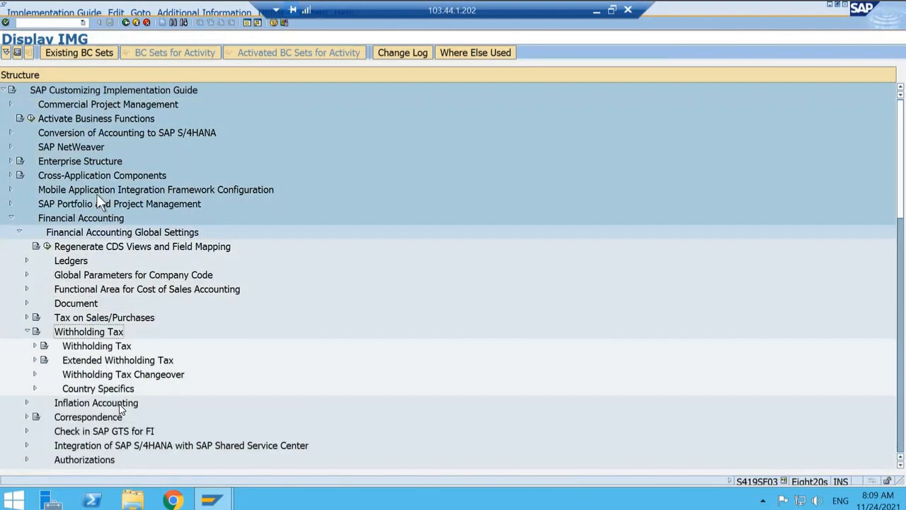
{"action": "key", "text": "Down"}
{"action": "key", "text": "Down"}
{"action": "key", "text": "Right"}
{"action": "key", "text": "Down"}
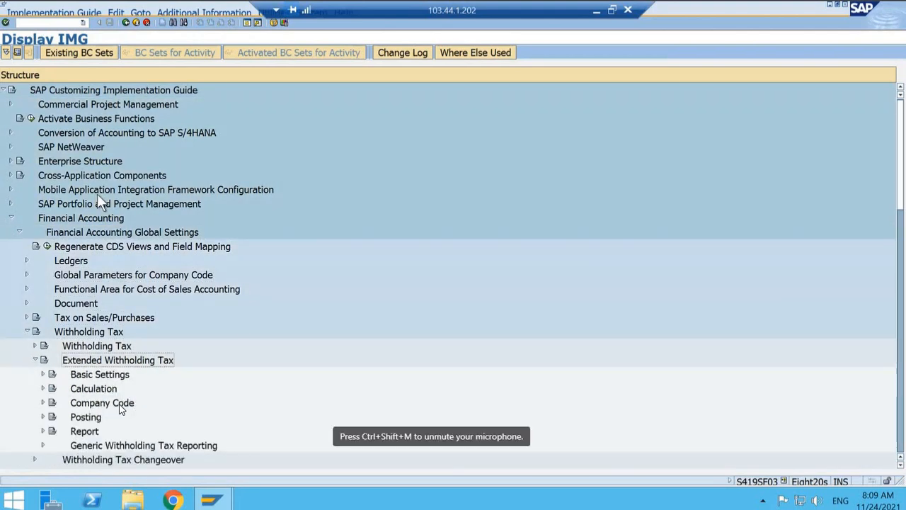
{"action": "key", "text": "Right"}
{"action": "key", "text": "Down"}
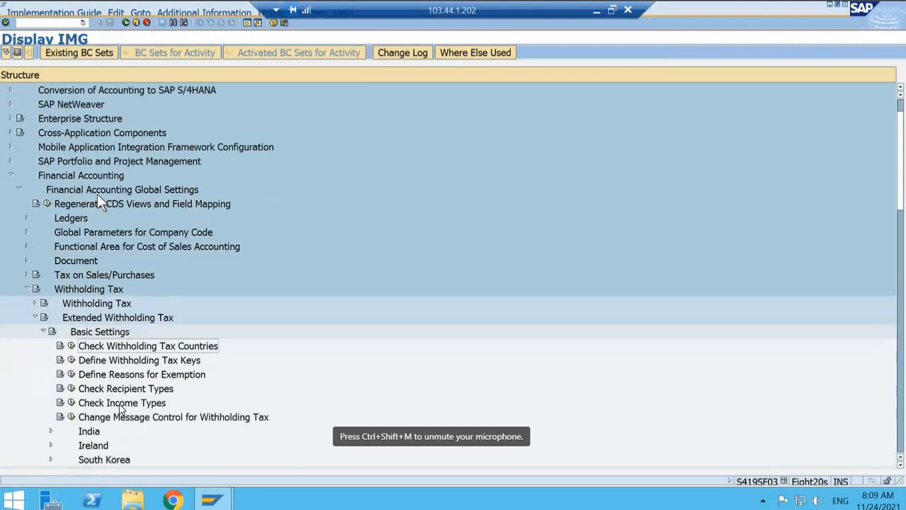
Step: Check the INDIA entry in the withholding tax country keys and return to the implementation guide
{"action": "key", "text": "Left"}
{"action": "key", "text": "Return"}
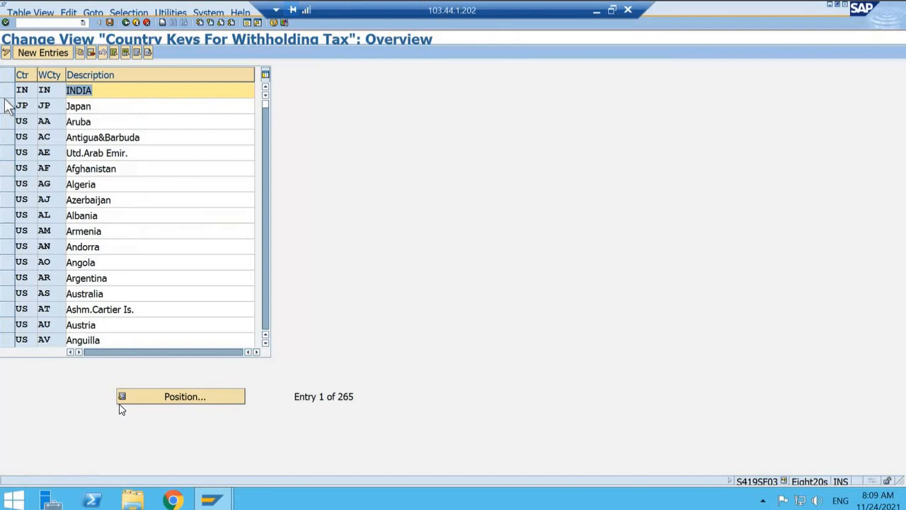
{"action": "left_click", "coordinate": [8, 91]}
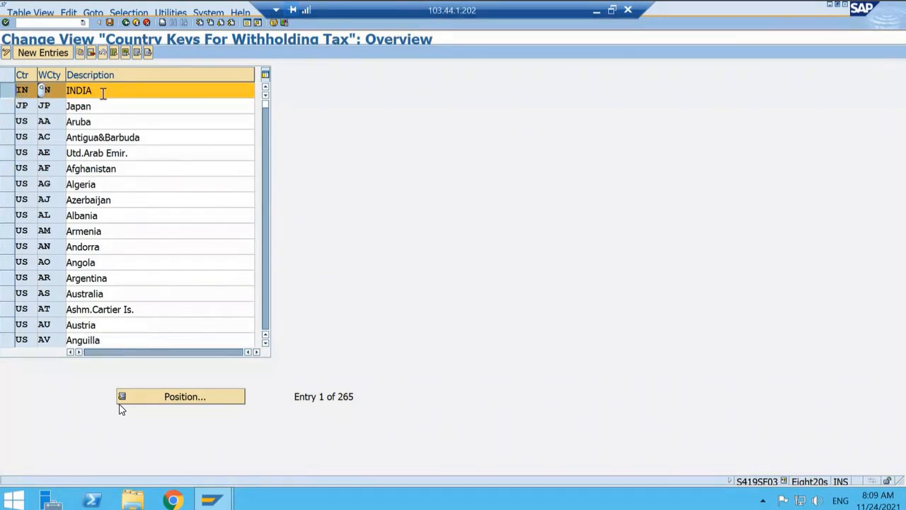
{"action": "left_click", "coordinate": [126, 23]}
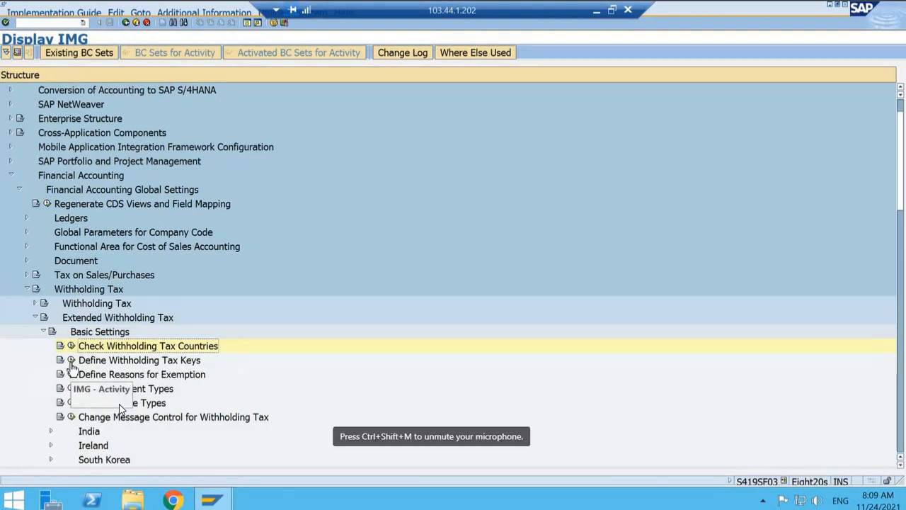
Step: Review the official withholding tax keys for country IN, highlight key 194Z, and return to the implementation guide
{"action": "left_click", "coordinate": [71, 360]}
{"action": "type", "text": "in"}
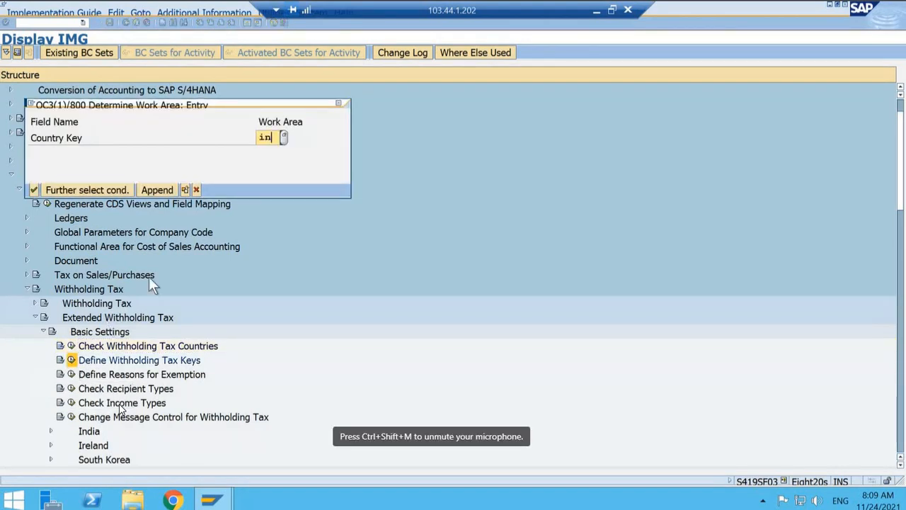
{"action": "key", "text": "Return"}
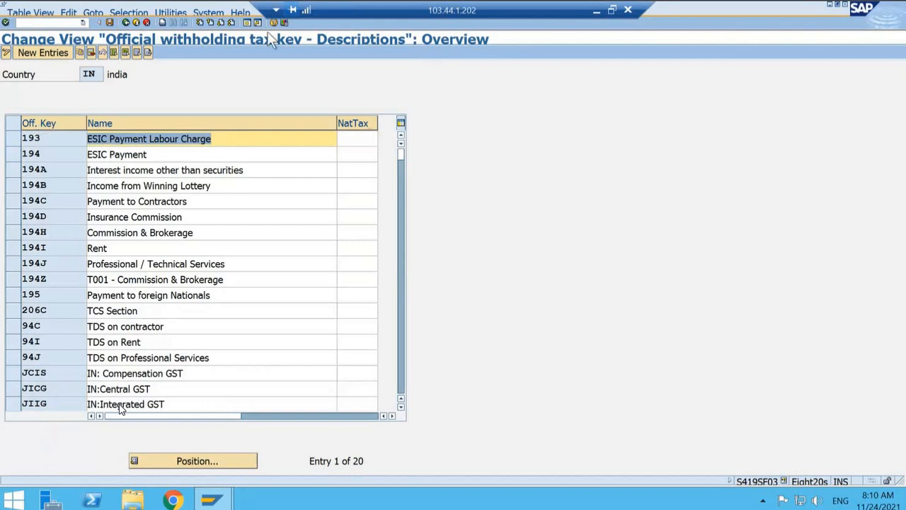
{"action": "left_click", "coordinate": [406, 290]}
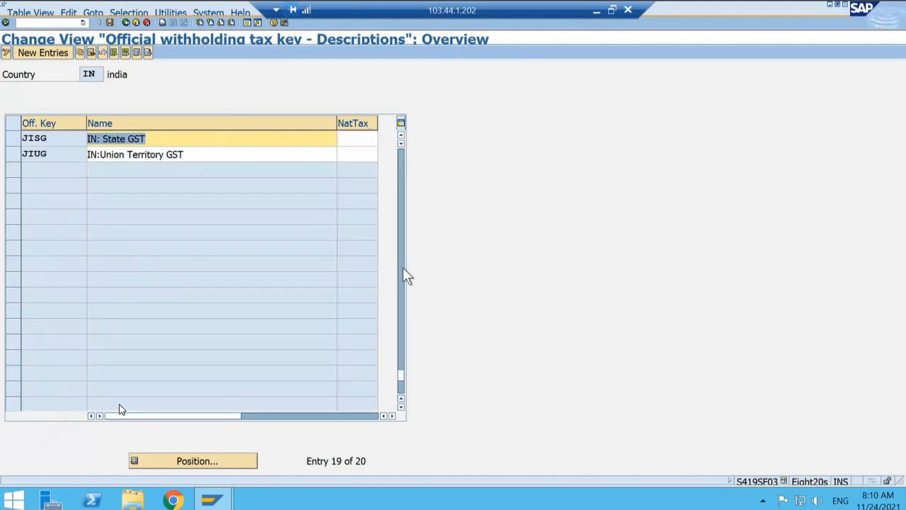
{"action": "left_click", "coordinate": [400, 206]}
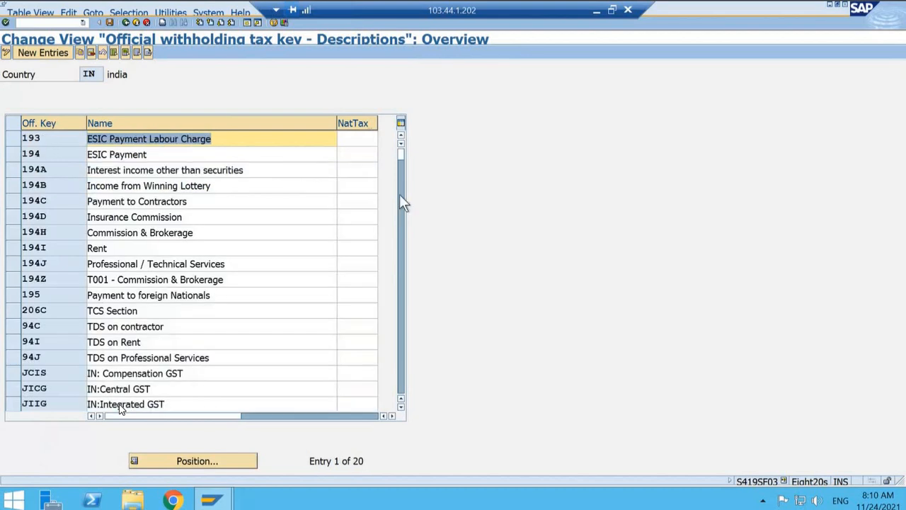
{"action": "left_click", "coordinate": [10, 281]}
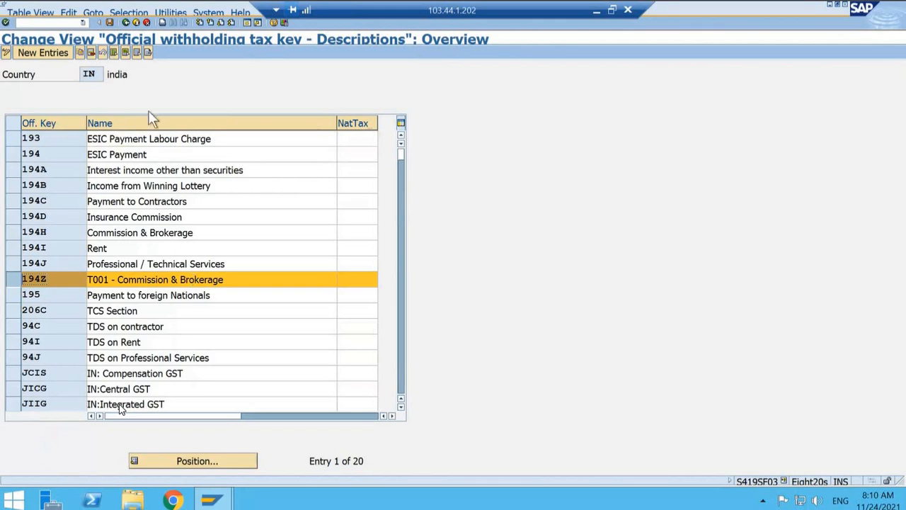
{"action": "left_click", "coordinate": [125, 23]}
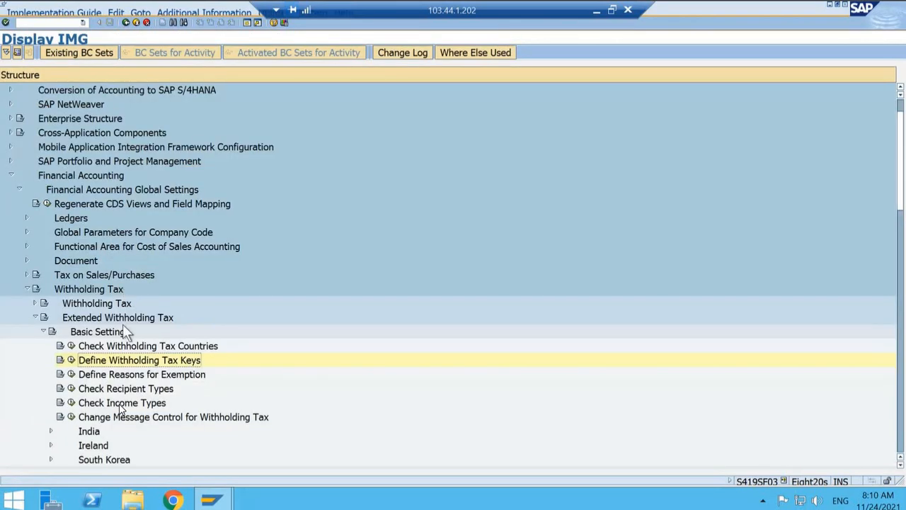
Step: Open the Check Recipient Types activity for country IN
{"action": "key", "text": "Down"}
{"action": "key", "text": "Down"}
{"action": "key", "text": "Left"}
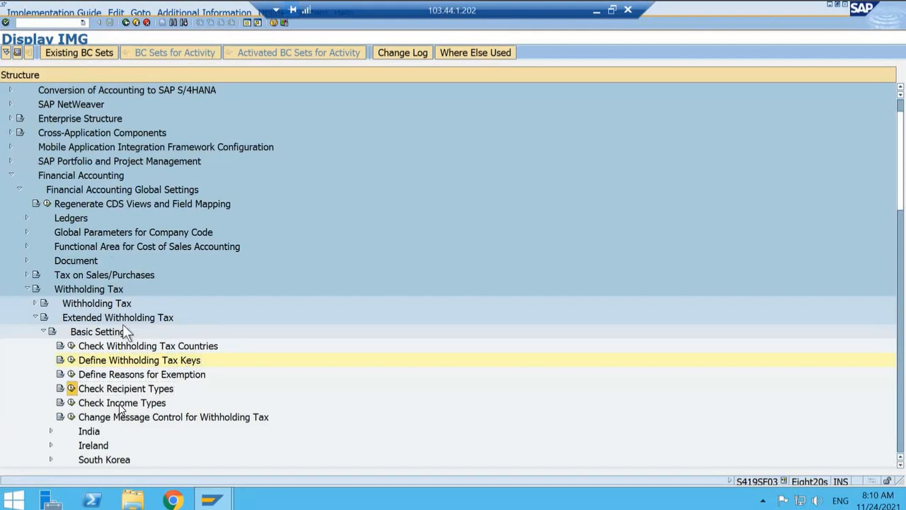
{"action": "key", "text": "Return"}
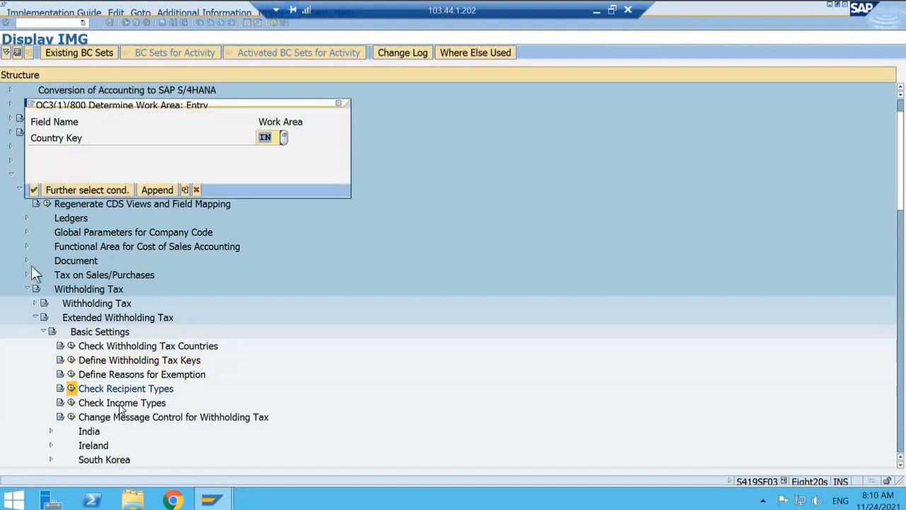
{"action": "left_click", "coordinate": [31, 191]}
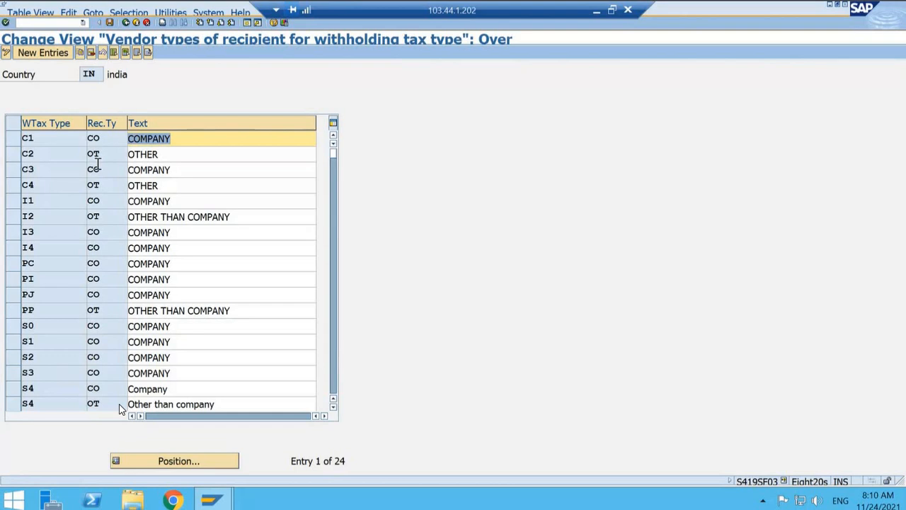
Step: Position the recipient type list at withholding tax type T1, check its recipient types, and return to the implementation guide
{"action": "left_click", "coordinate": [178, 461]}
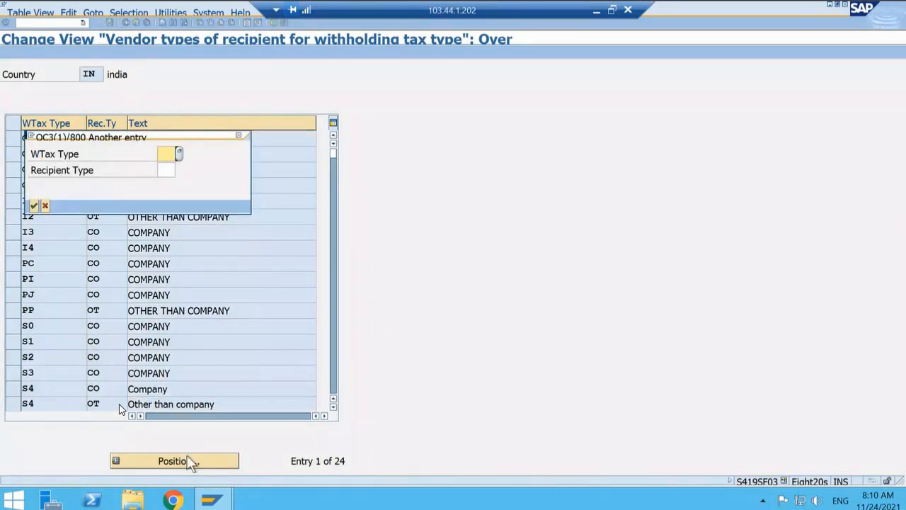
{"action": "type", "text": "t1"}
{"action": "key", "text": "Return"}
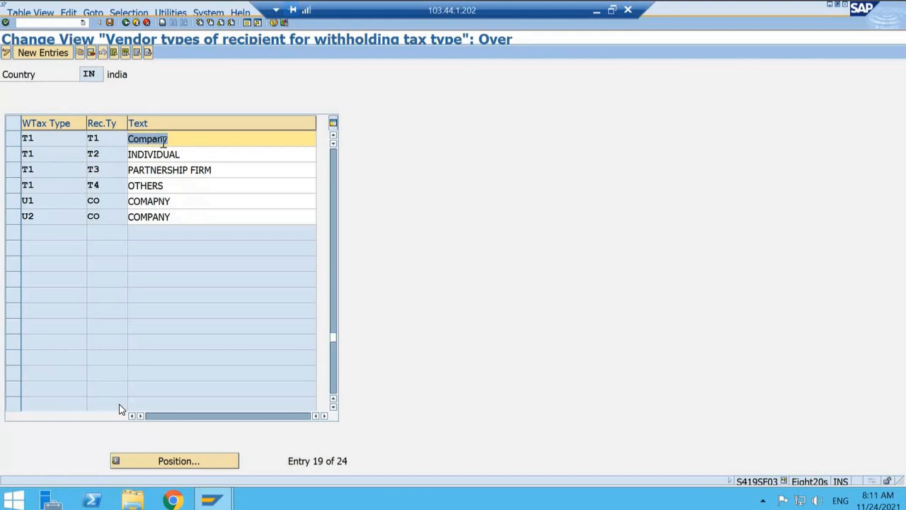
{"action": "left_click", "coordinate": [111, 142]}
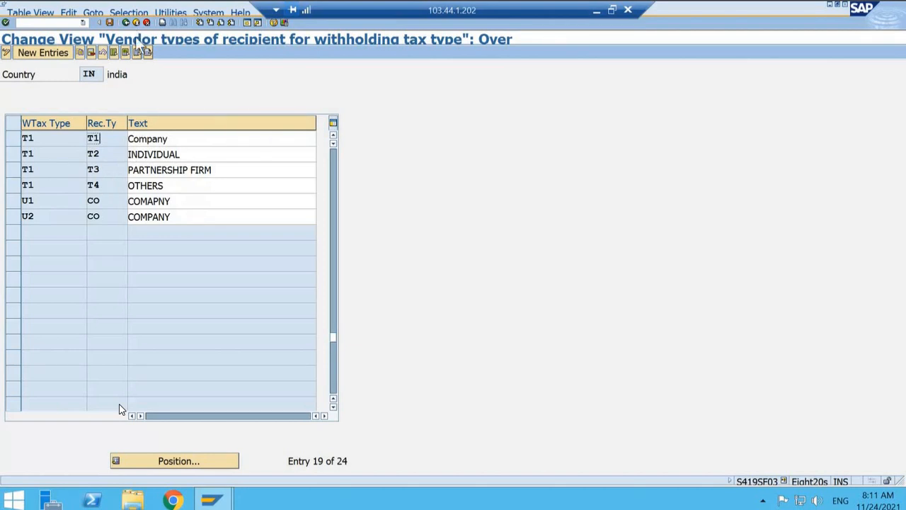
{"action": "left_click", "coordinate": [124, 23]}
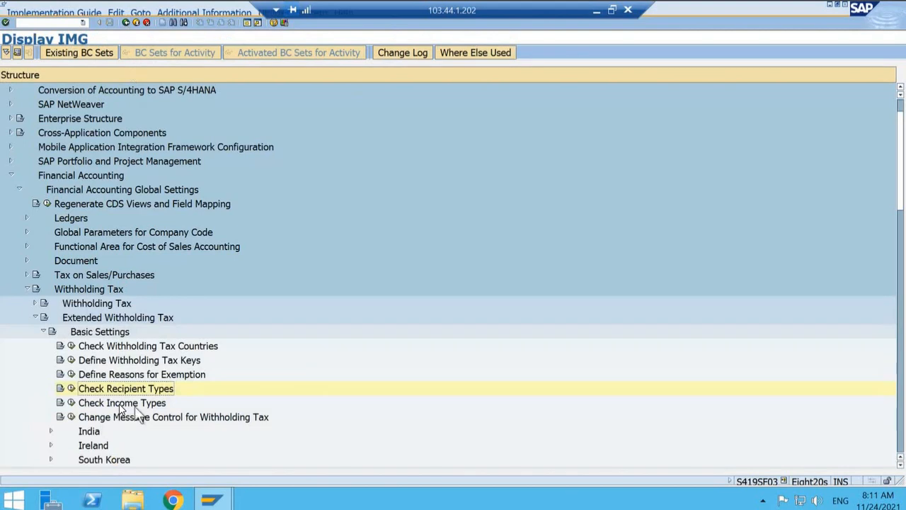
Step: Review the income types for country IN, highlight the BRK entry, and return to the implementation guide
{"action": "left_click", "coordinate": [71, 403]}
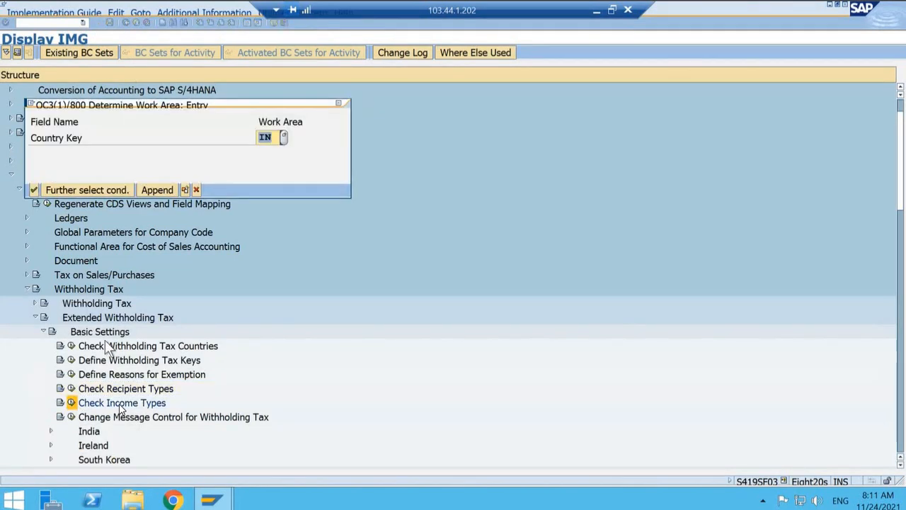
{"action": "left_click", "coordinate": [34, 190]}
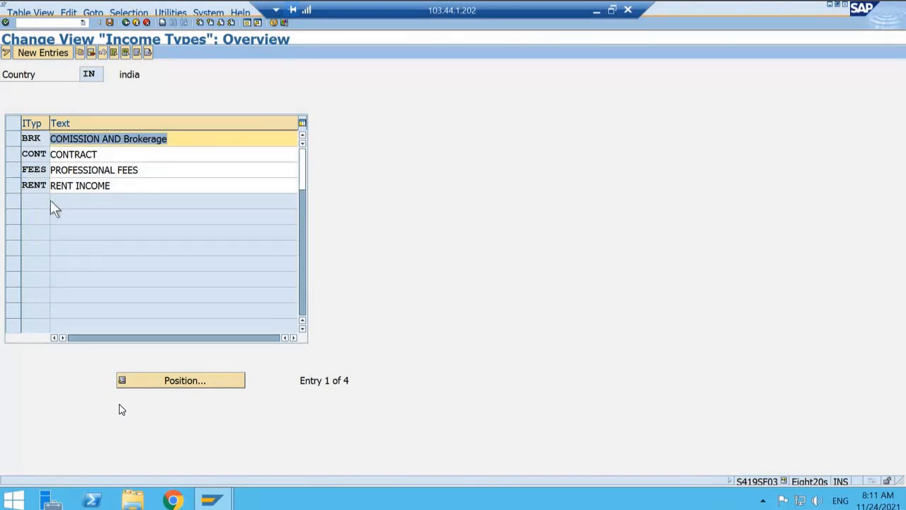
{"action": "left_click", "coordinate": [14, 138]}
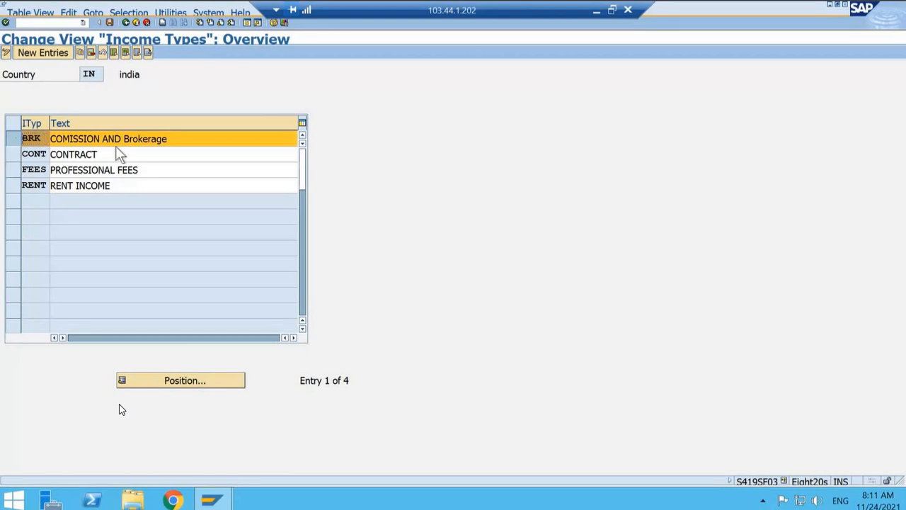
{"action": "left_click", "coordinate": [126, 23]}
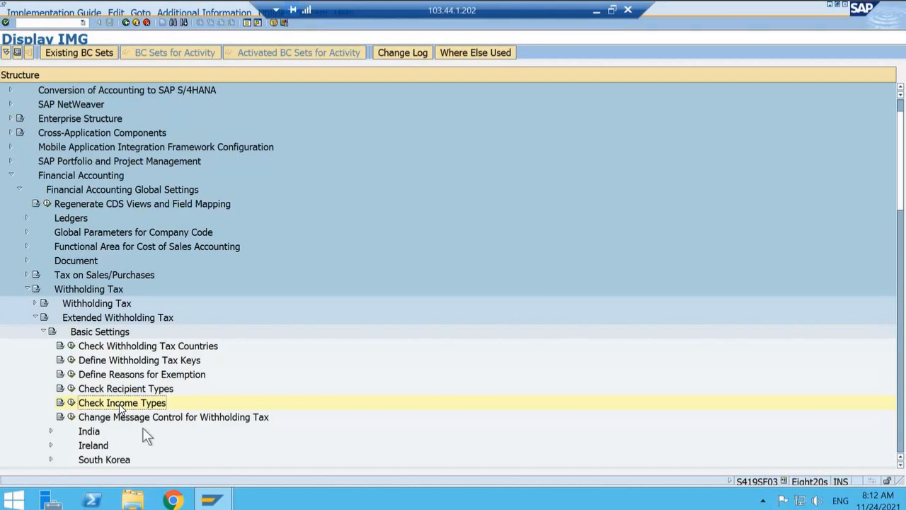
Step: Expand the India node under the Extended Withholding Tax basic settings
{"action": "left_click", "coordinate": [143, 429]}
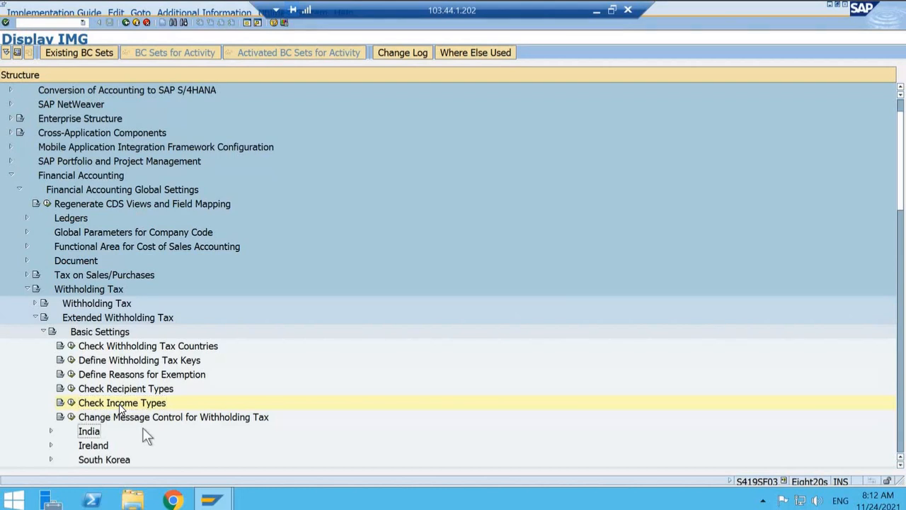
{"action": "key", "text": "Right"}
{"action": "key", "text": "Down"}
{"action": "key", "text": "Down"}
{"action": "key", "text": "Down"}
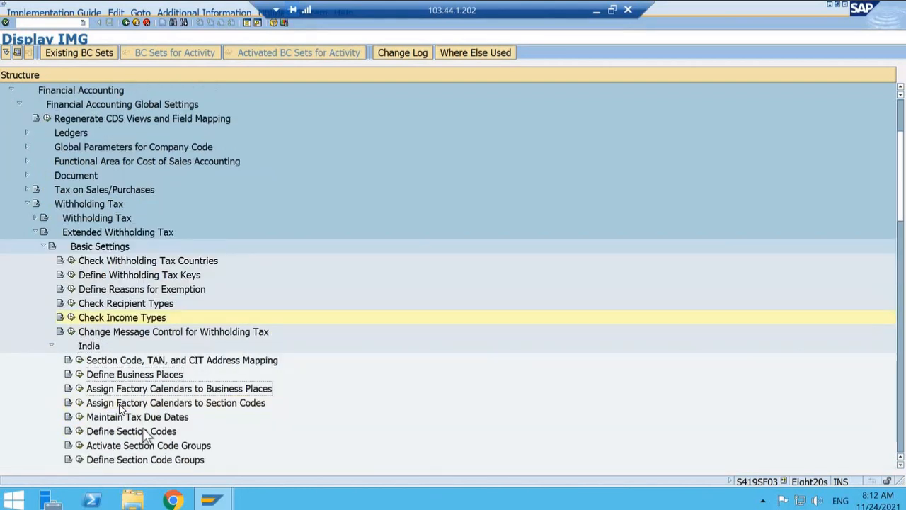
Step: Review the business place details for company code T001 in Define Business Places, and return to the implementation guide
{"action": "key", "text": "Up"}
{"action": "scroll", "coordinate": [244, 408], "scroll_direction": "down", "scroll_amount": 1}
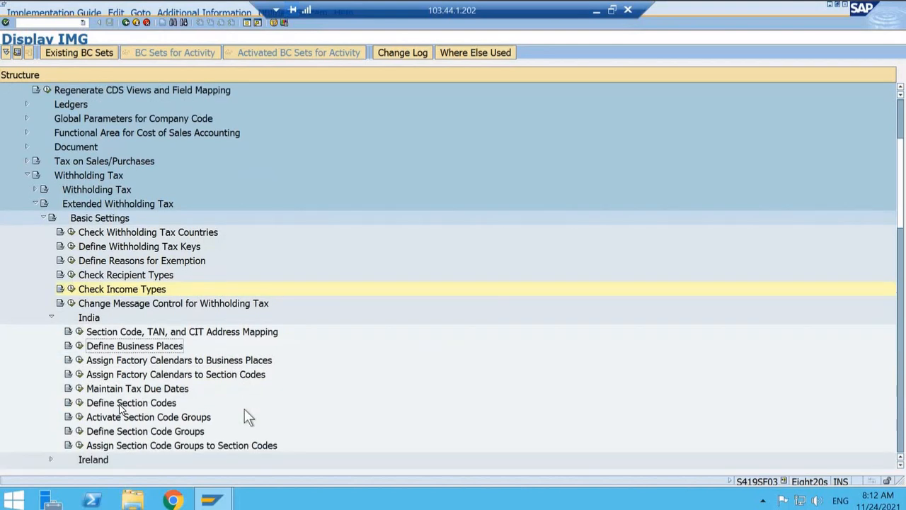
{"action": "scroll", "coordinate": [243, 408], "scroll_direction": "down", "scroll_amount": 1}
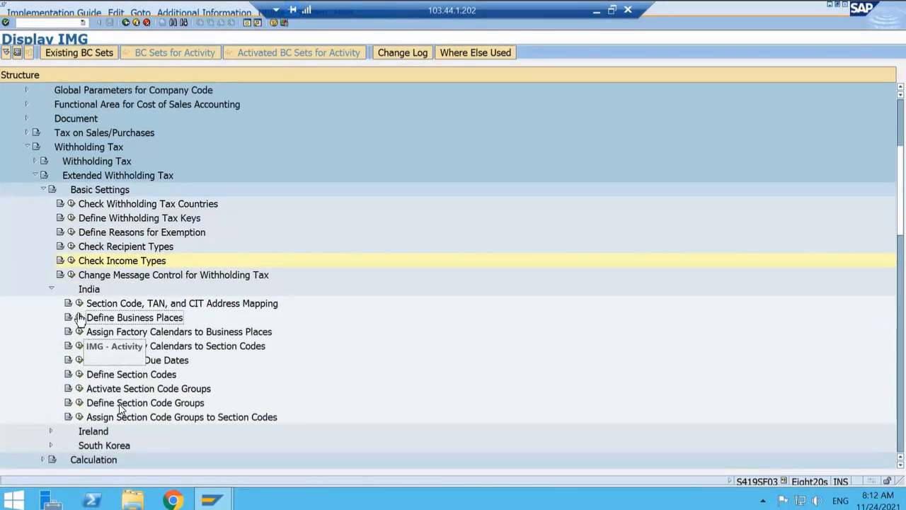
{"action": "left_click", "coordinate": [79, 318]}
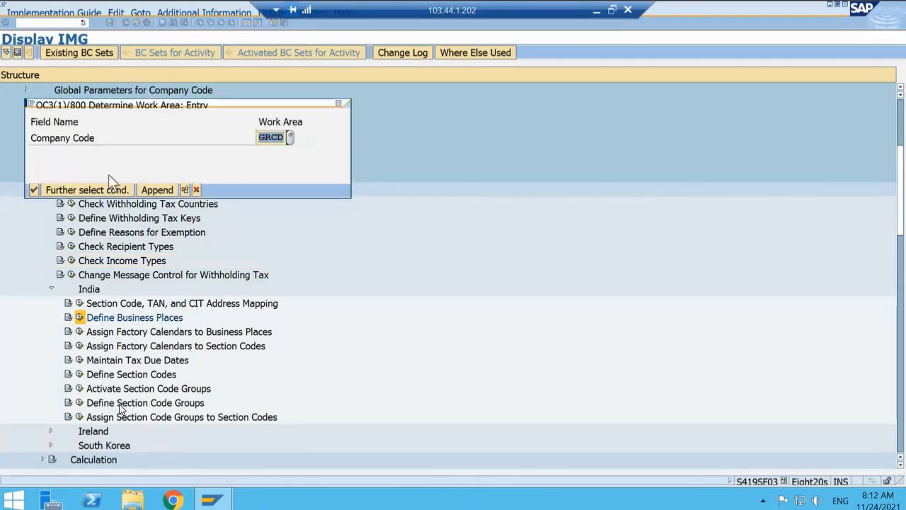
{"action": "type", "text": "t000"}
{"action": "key", "text": "BackSpace"}
{"action": "type", "text": "1"}
{"action": "key", "text": "Return"}
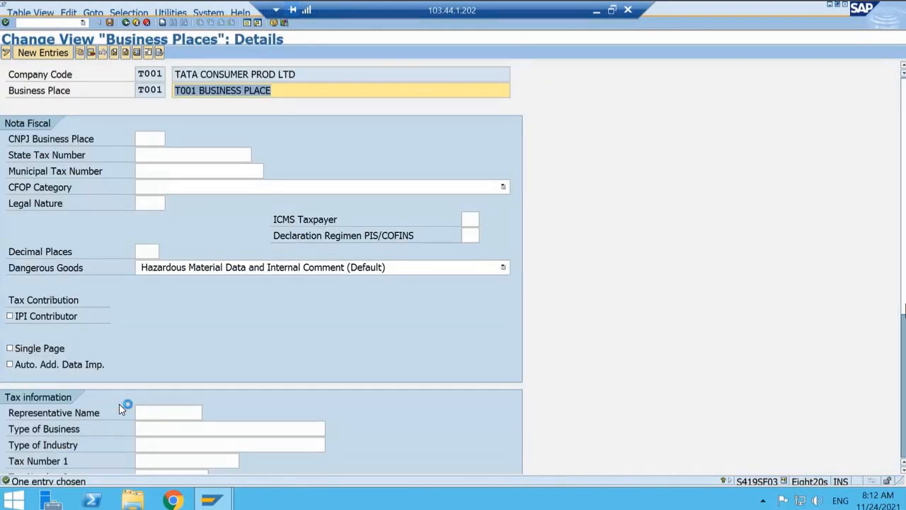
{"action": "scroll", "coordinate": [122, 409], "scroll_direction": "down", "scroll_amount": 5}
{"action": "scroll", "coordinate": [122, 410], "scroll_direction": "up", "scroll_amount": 5}
{"action": "left_click", "coordinate": [126, 23]}
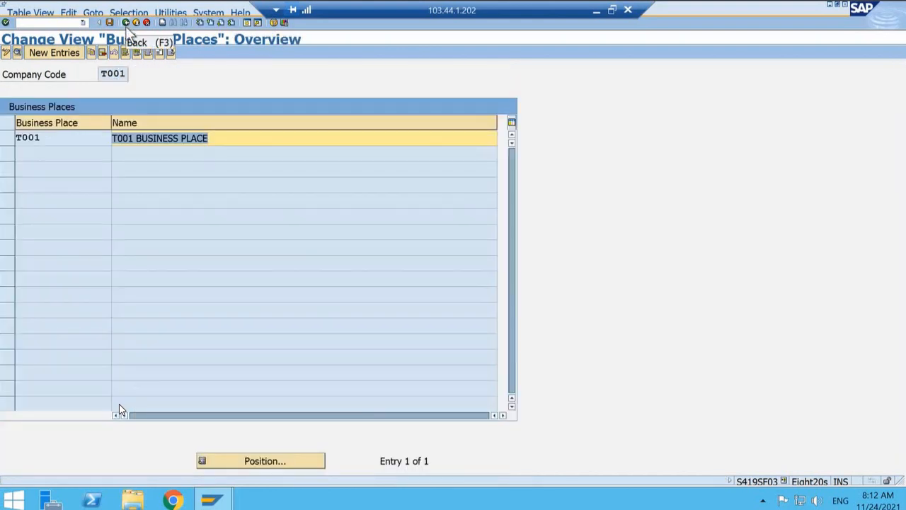
{"action": "left_click", "coordinate": [126, 24]}
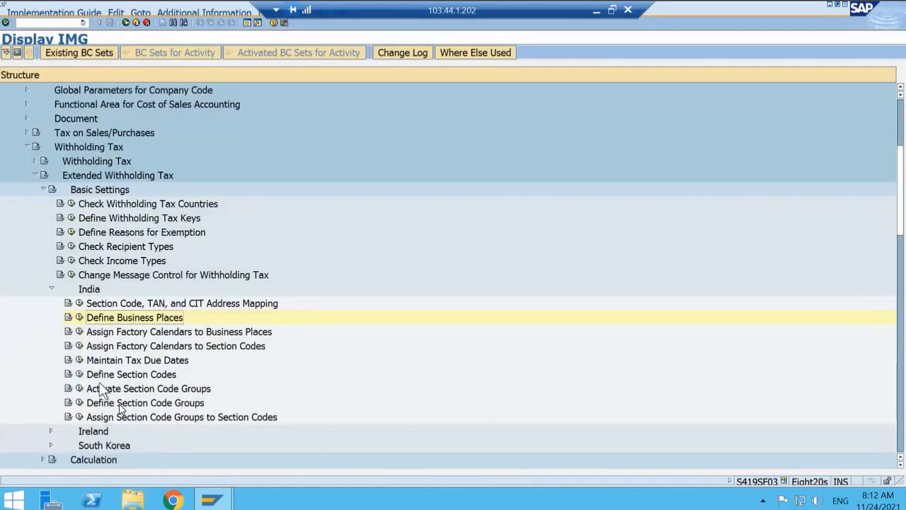
Step: Check the business place assigned in Define Section Codes for company code T001, and return to the implementation guide
{"action": "left_click", "coordinate": [79, 375]}
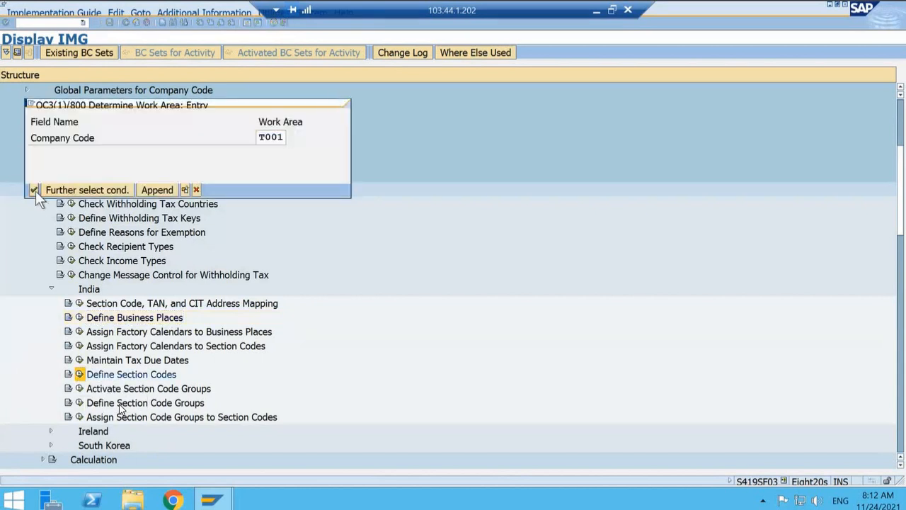
{"action": "left_click", "coordinate": [34, 189]}
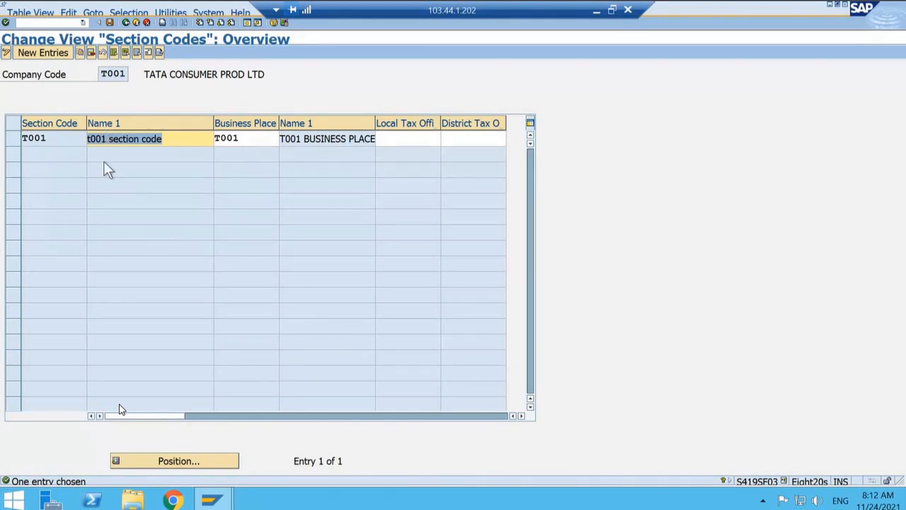
{"action": "left_click", "coordinate": [249, 138]}
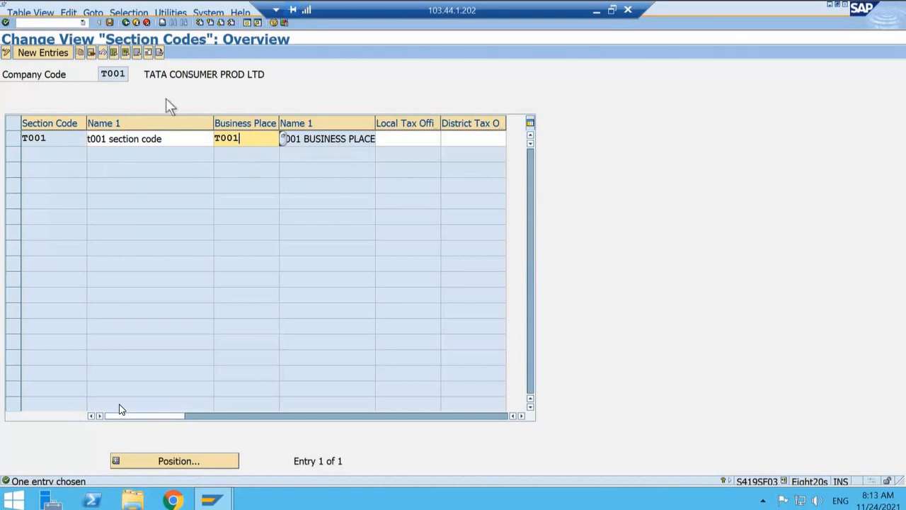
{"action": "left_click", "coordinate": [126, 22]}
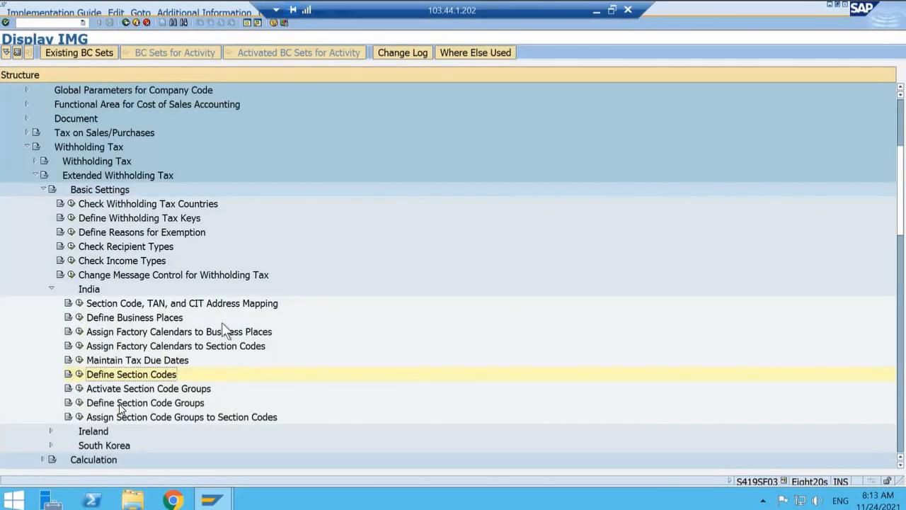
{"action": "scroll", "coordinate": [56, 233], "scroll_direction": "down", "scroll_amount": 2}
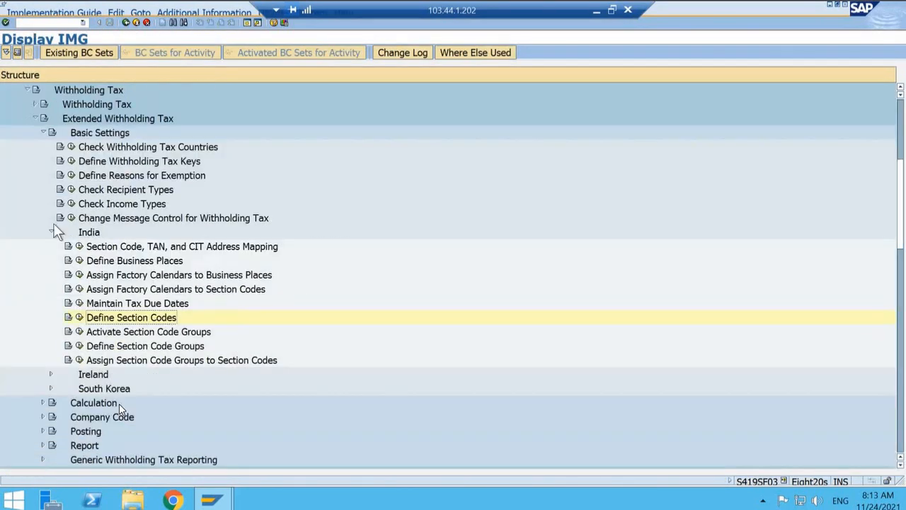
Step: Collapse the India and Basic Settings nodes, and expand Withholding Tax Type under Calculation of Extended Withholding Tax
{"action": "left_click", "coordinate": [51, 232]}
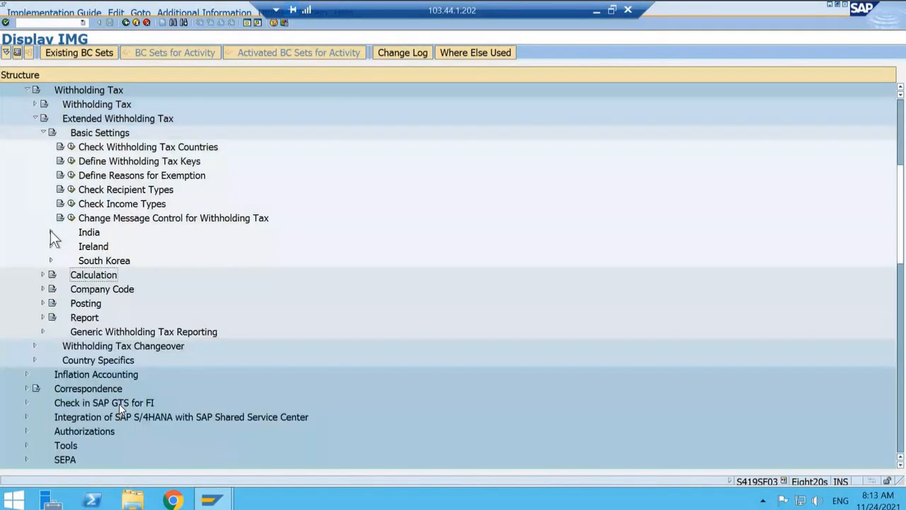
{"action": "left_click", "coordinate": [42, 134]}
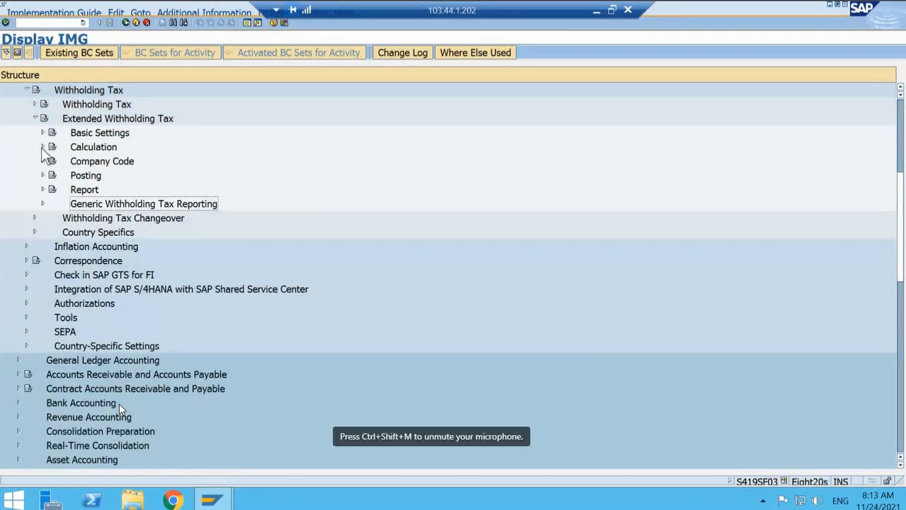
{"action": "left_click", "coordinate": [43, 147]}
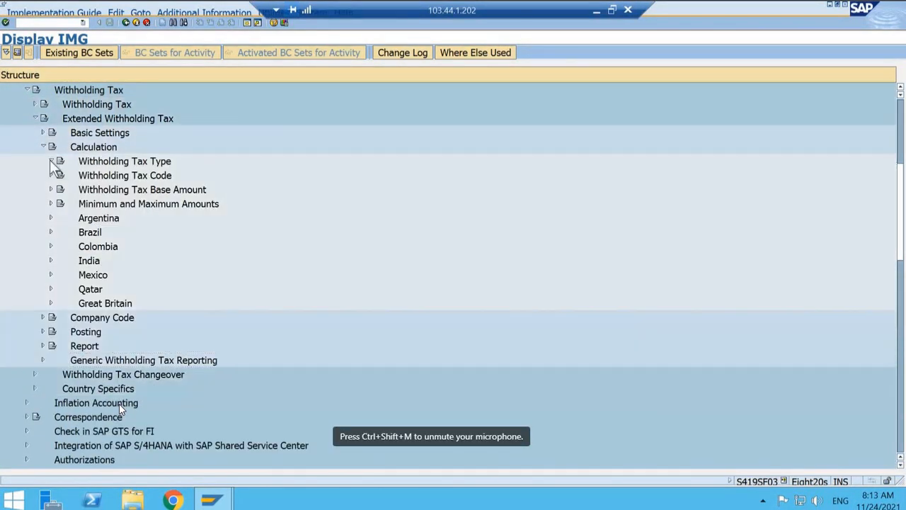
{"action": "left_click", "coordinate": [51, 161]}
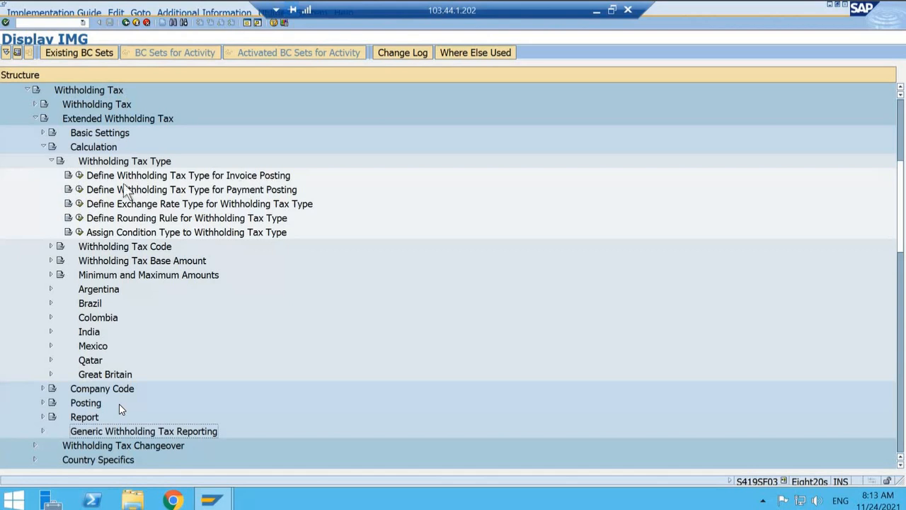
Step: Open the details of withholding tax type T1 in Define Withholding Tax Type for Invoice Posting for country IN
{"action": "left_click", "coordinate": [79, 176]}
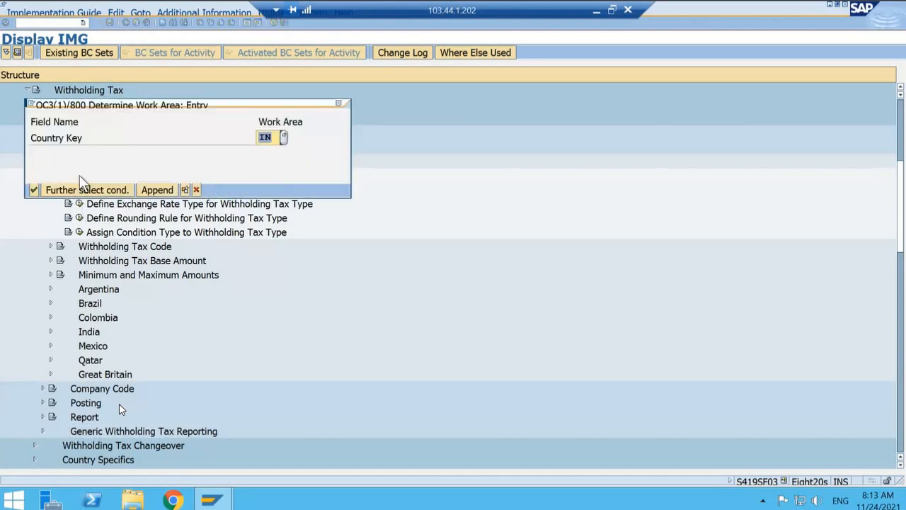
{"action": "left_click", "coordinate": [34, 190]}
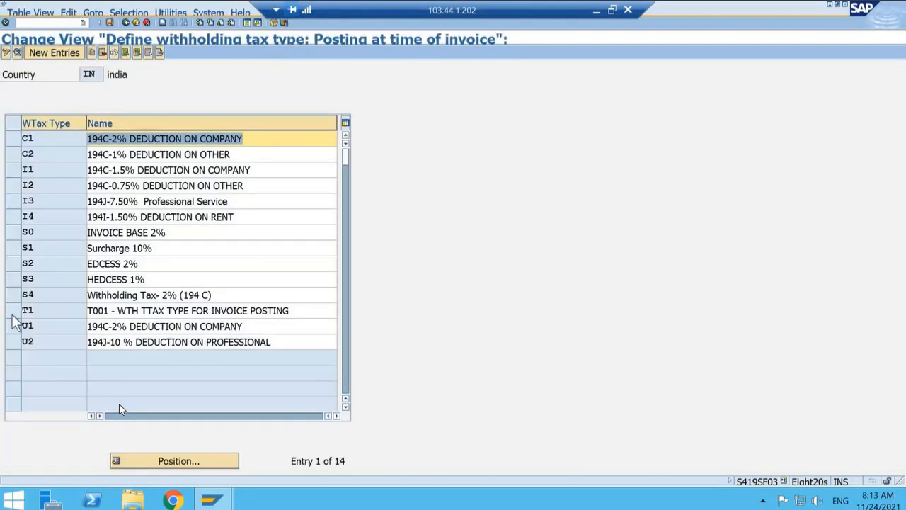
{"action": "left_click", "coordinate": [12, 315]}
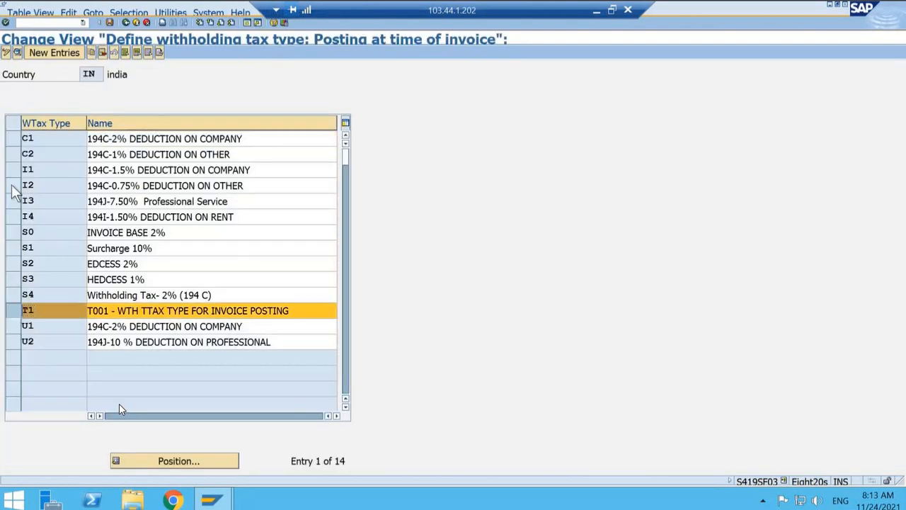
{"action": "left_click", "coordinate": [18, 54]}
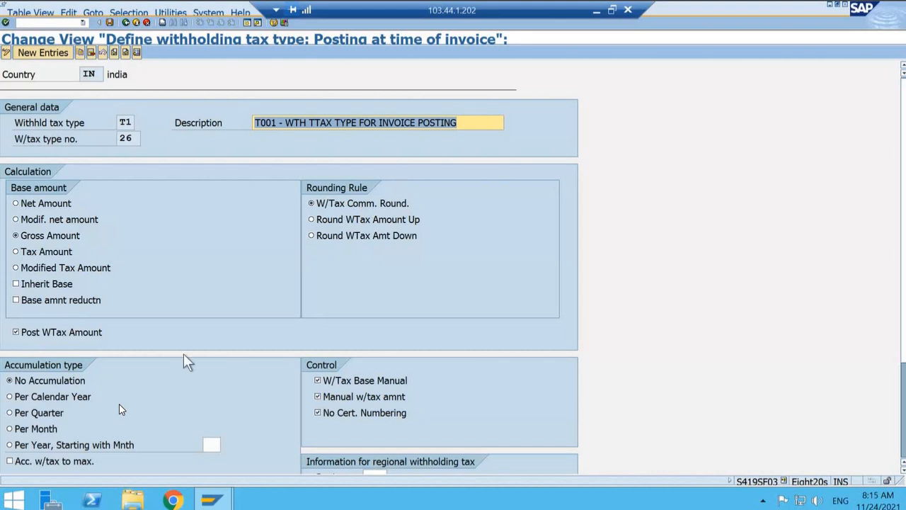
Step: Review the calculation, accumulation, control and minimum/maximum settings of tax type T1, and return to the implementation guide
{"action": "scroll", "coordinate": [183, 355], "scroll_direction": "down", "scroll_amount": 3}
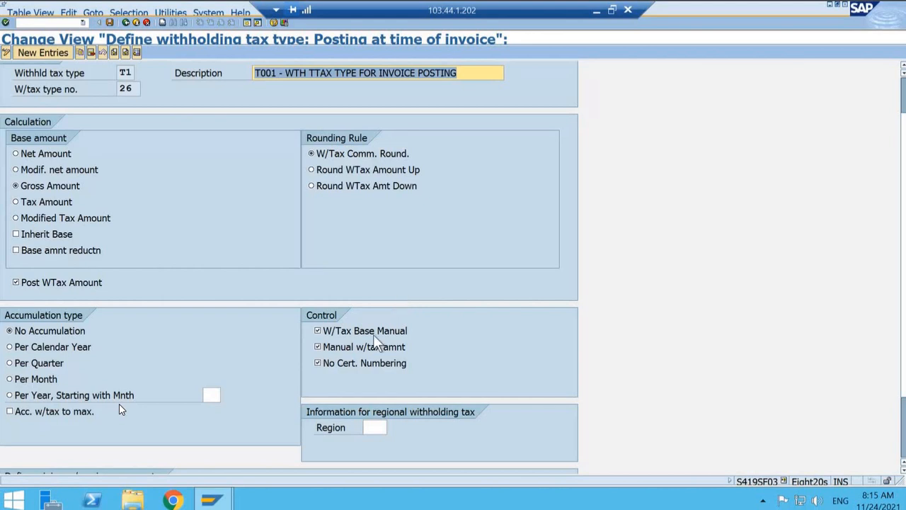
{"action": "scroll", "coordinate": [397, 315], "scroll_direction": "down", "scroll_amount": 3}
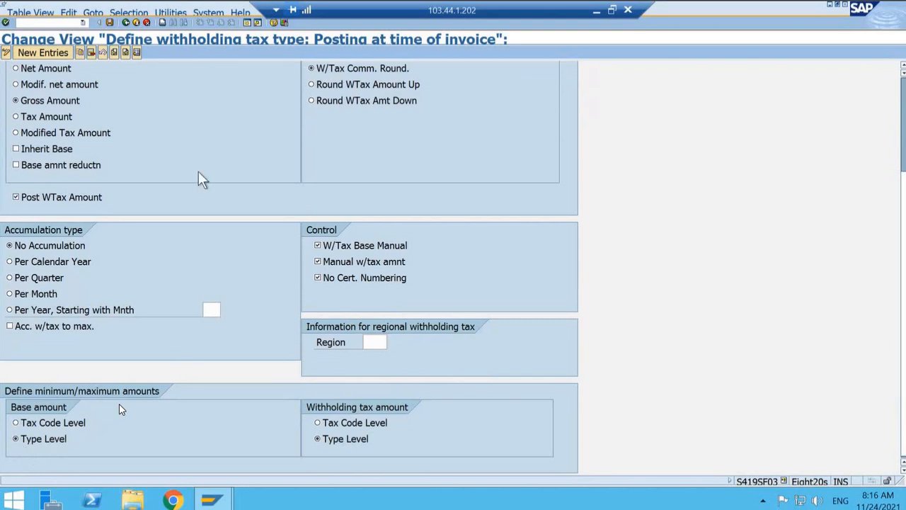
{"action": "scroll", "coordinate": [199, 177], "scroll_direction": "up", "scroll_amount": 2}
{"action": "scroll", "coordinate": [198, 171], "scroll_direction": "up", "scroll_amount": 4}
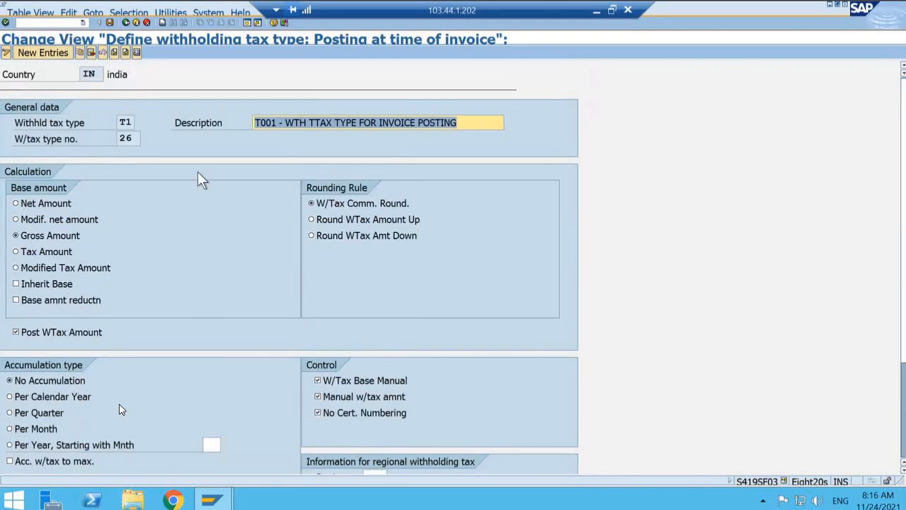
{"action": "left_click", "coordinate": [126, 22]}
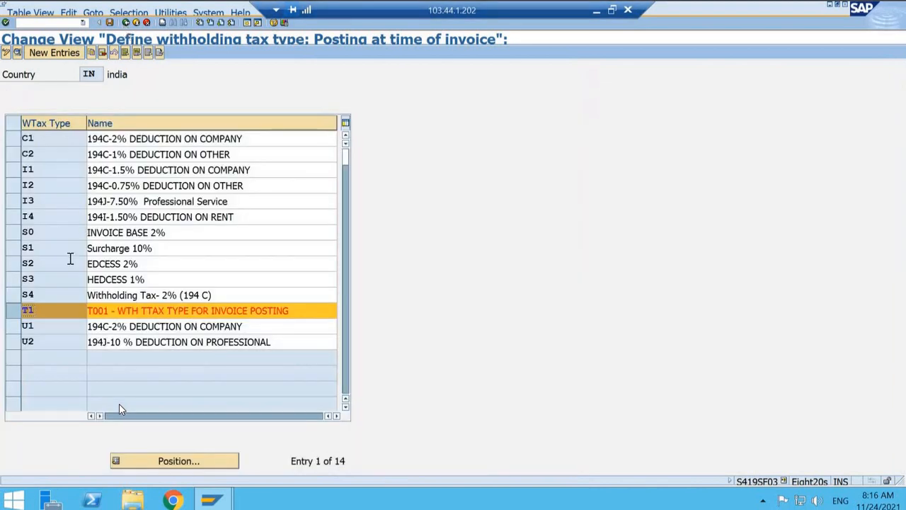
{"action": "left_click", "coordinate": [125, 23]}
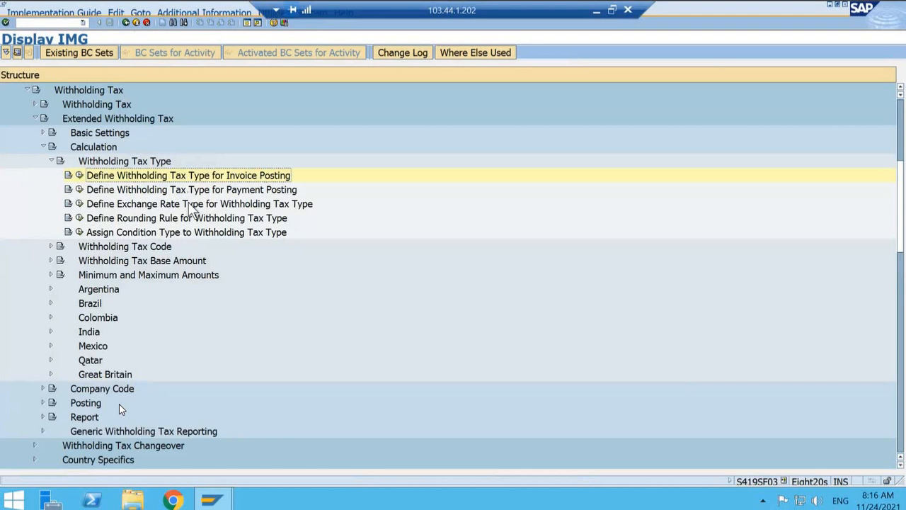
Step: Collapse the Withholding Tax Type node and expand the Withholding Tax Code node
{"action": "key", "text": "Up"}
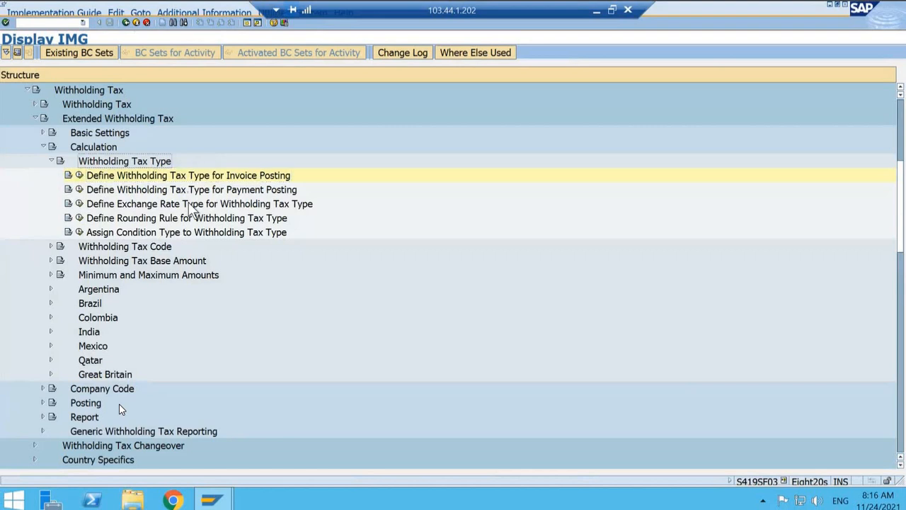
{"action": "key", "text": "Left"}
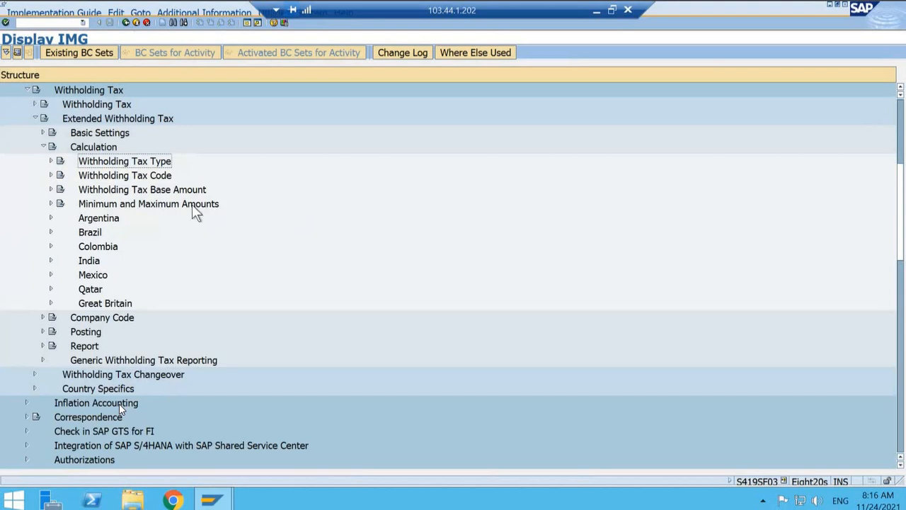
{"action": "key", "text": "Down"}
{"action": "key", "text": "Right"}
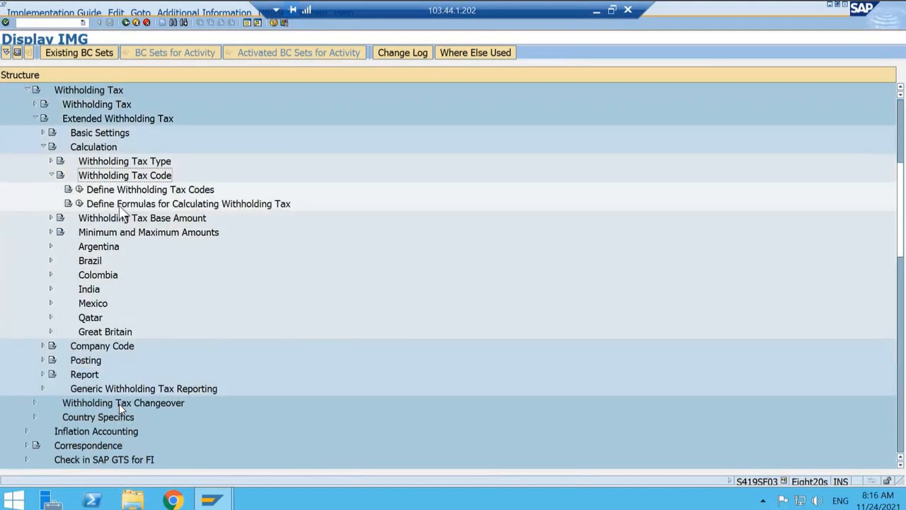
Step: Start a new entry in Define Withholding Tax Codes for country IN and assign withholding tax type T1
{"action": "left_click", "coordinate": [81, 189]}
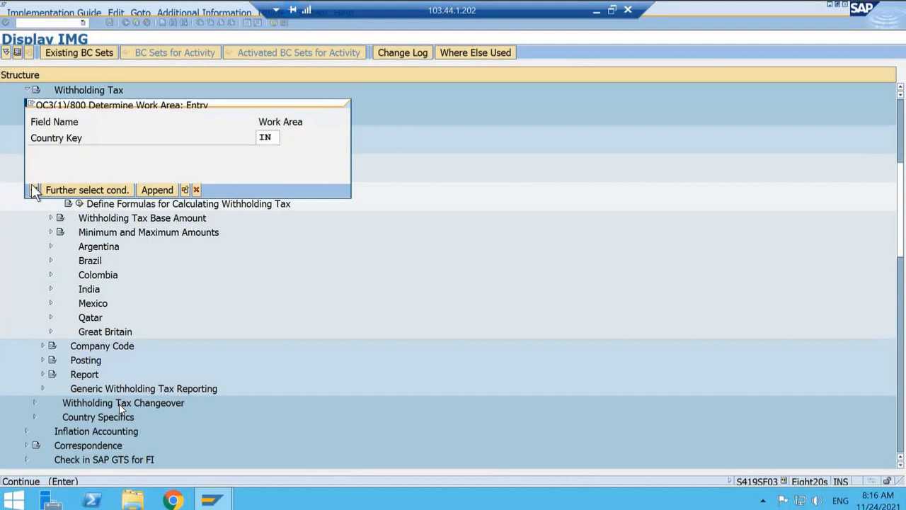
{"action": "left_click", "coordinate": [34, 190]}
{"action": "left_click", "coordinate": [53, 53]}
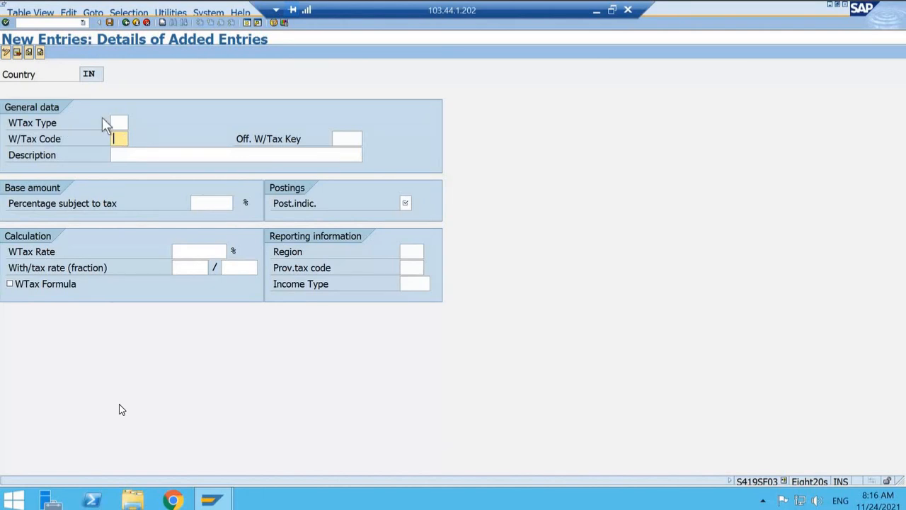
{"action": "left_click", "coordinate": [118, 122]}
{"action": "left_click", "coordinate": [132, 122]}
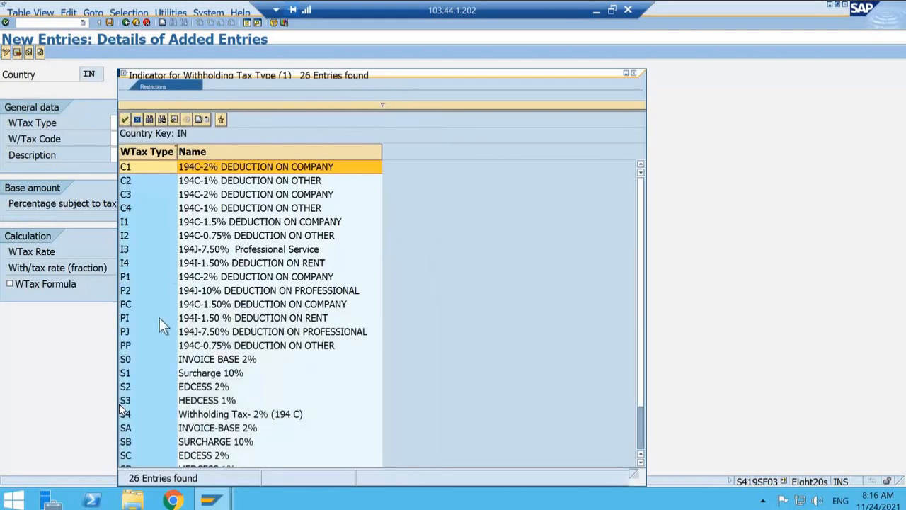
{"action": "key", "text": "Down"}
{"action": "key", "text": "Down"}
{"action": "key", "text": "Down"}
{"action": "key", "text": "Down"}
{"action": "key", "text": "Down"}
{"action": "key", "text": "Down"}
{"action": "key", "text": "Down"}
{"action": "key", "text": "Down"}
{"action": "key", "text": "Down"}
{"action": "key", "text": "Down"}
{"action": "key", "text": "Down"}
{"action": "key", "text": "Down"}
{"action": "key", "text": "Down"}
{"action": "key", "text": "Down"}
{"action": "key", "text": "Down"}
{"action": "key", "text": "Down"}
{"action": "key", "text": "Down"}
{"action": "key", "text": "Down"}
{"action": "key", "text": "Down"}
{"action": "key", "text": "Down"}
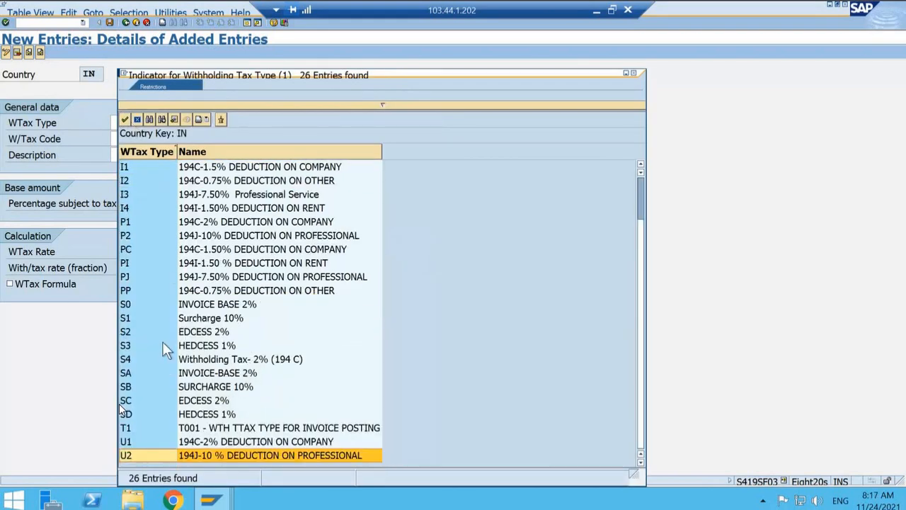
{"action": "key", "text": "Up"}
{"action": "key", "text": "Up"}
{"action": "key", "text": "Return"}
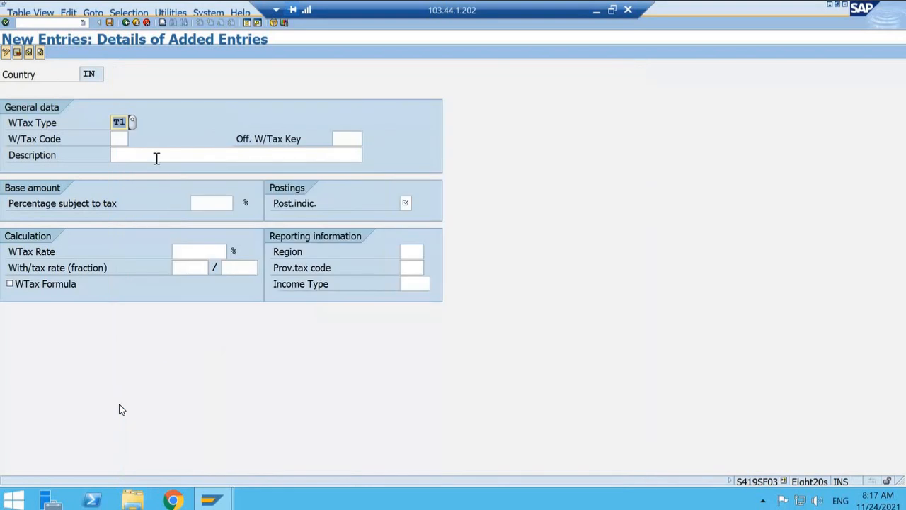
Step: Set the withholding tax code to T1 and its official withholding tax key to 194Z, T001 - Commission & Brokerage
{"action": "key", "text": "Tab"}
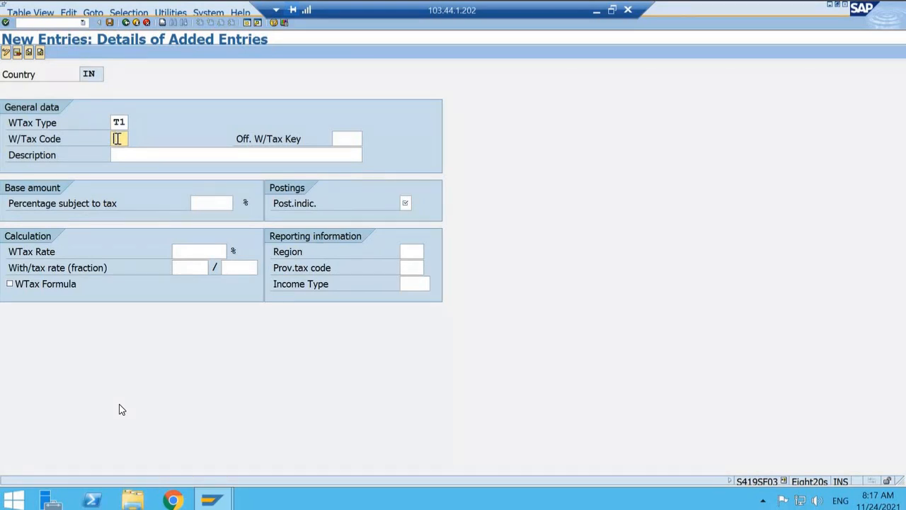
{"action": "type", "text": "t"}
{"action": "key", "text": "BackSpace"}
{"action": "type", "text": "T1"}
{"action": "left_click", "coordinate": [350, 140]}
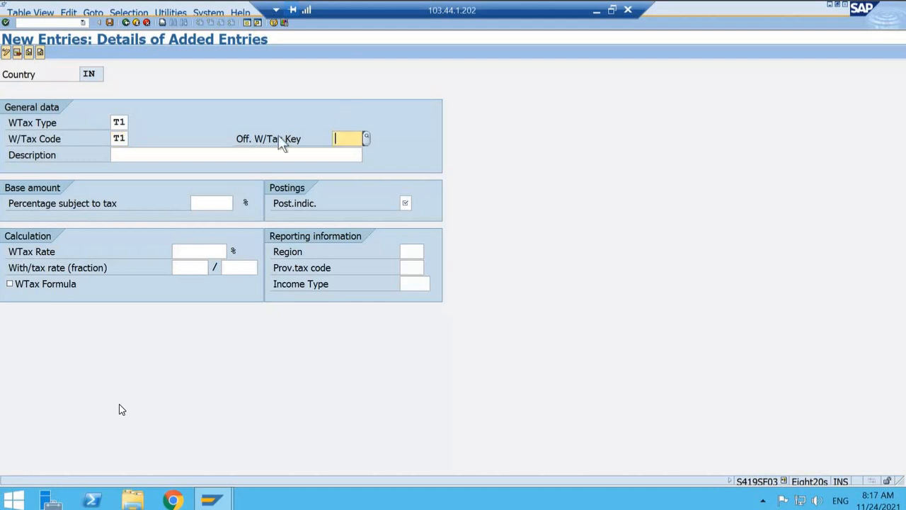
{"action": "left_click", "coordinate": [366, 138]}
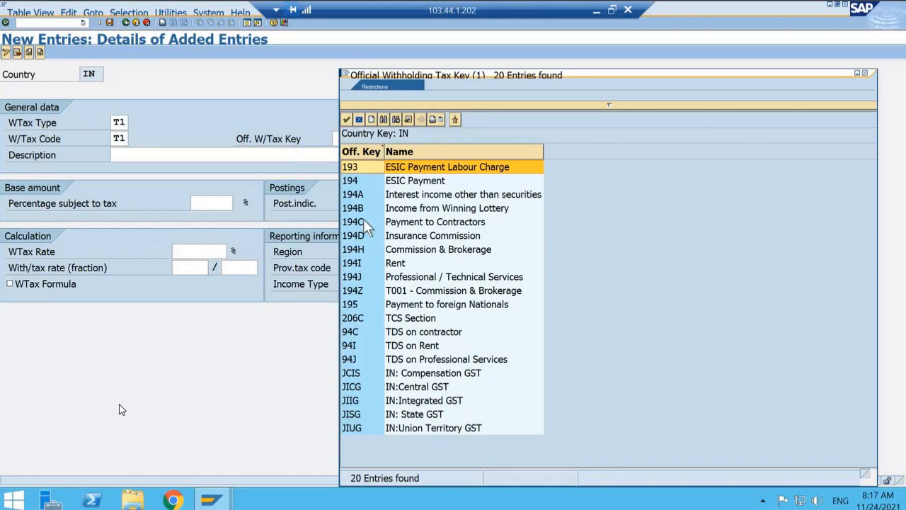
{"action": "left_click", "coordinate": [369, 290]}
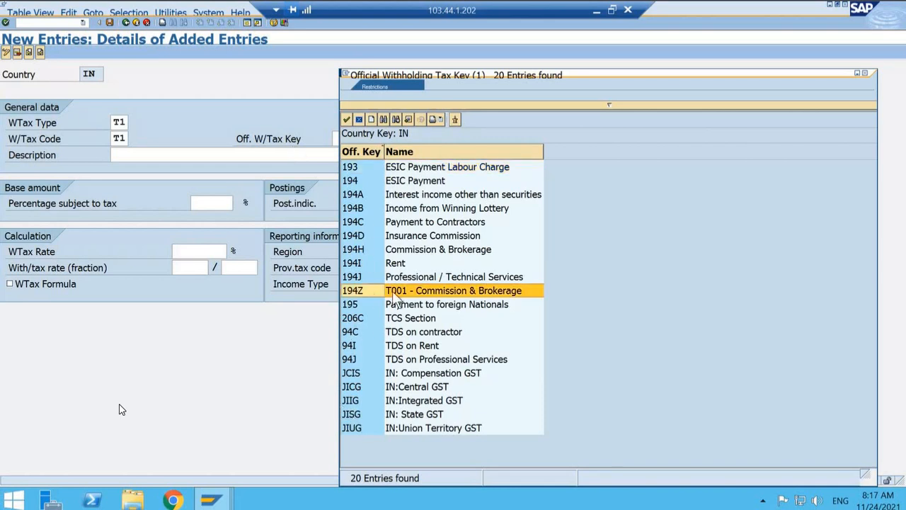
{"action": "double_click", "coordinate": [350, 292]}
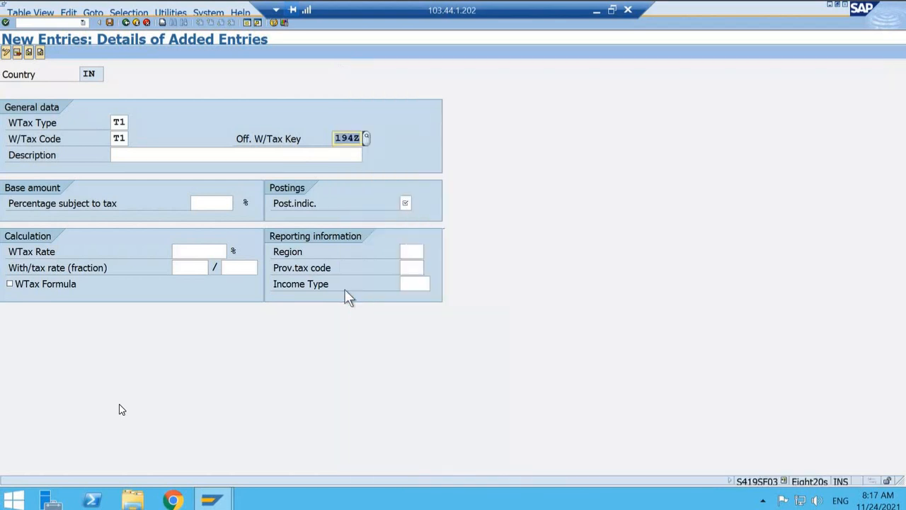
Step: Enter the tax code description "WTH TAX ON COMMISION & BROKERAGE"
{"action": "left_click", "coordinate": [165, 156]}
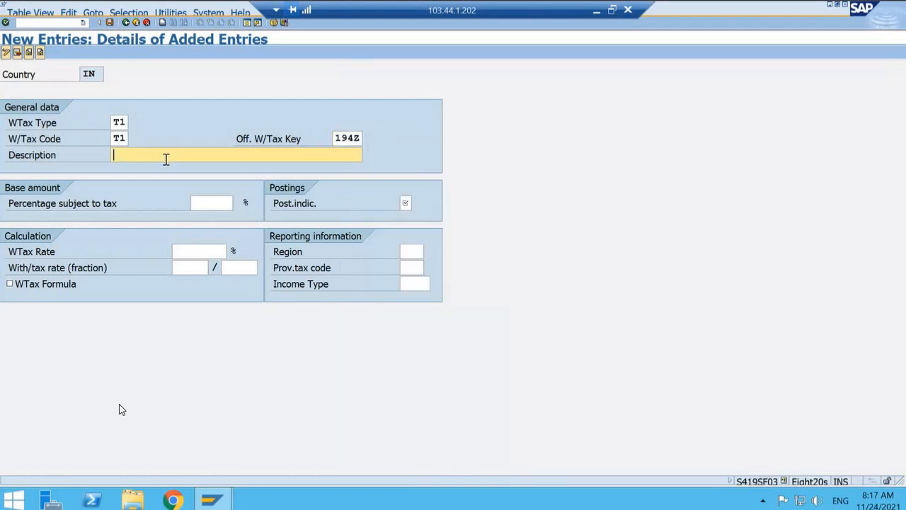
{"action": "type", "text": "wTh"}
{"action": "key", "text": "BackSpace"}
{"action": "key", "text": "BackSpace"}
{"action": "key", "text": "BackSpace"}
{"action": "type", "text": "WTH TAX ON COMMISION"}
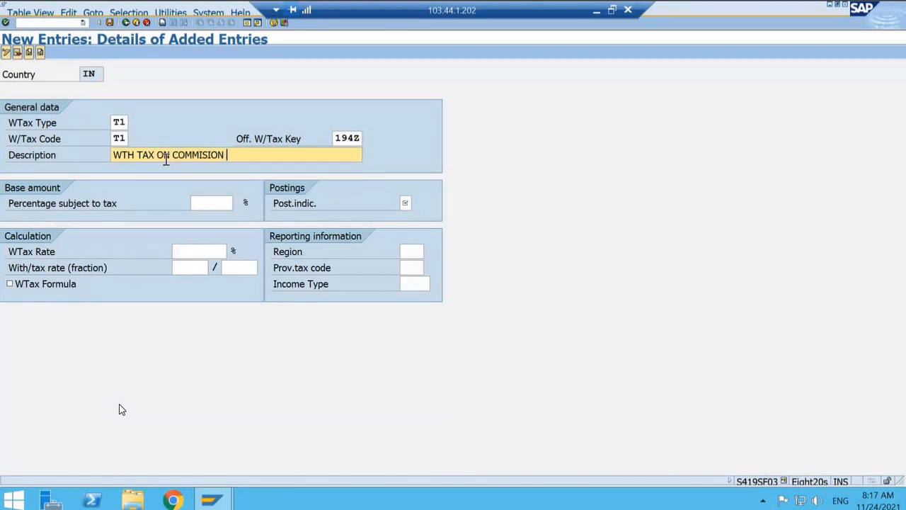
{"action": "type", "text": " & BROKERAGE"}
Step: Set the percentage subject to tax to 100% for the new tax code
{"action": "key", "text": "Tab"}
{"action": "type", "text": "1"}
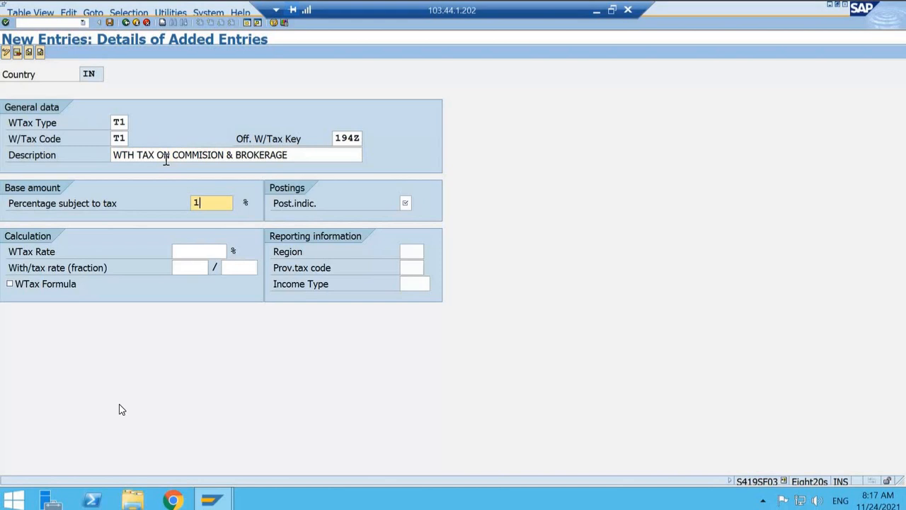
{"action": "type", "text": "00"}
Step: Set the posting indicator to 1, the standard posting that reduces the bank/vendor/customer line item
{"action": "left_click", "coordinate": [409, 202]}
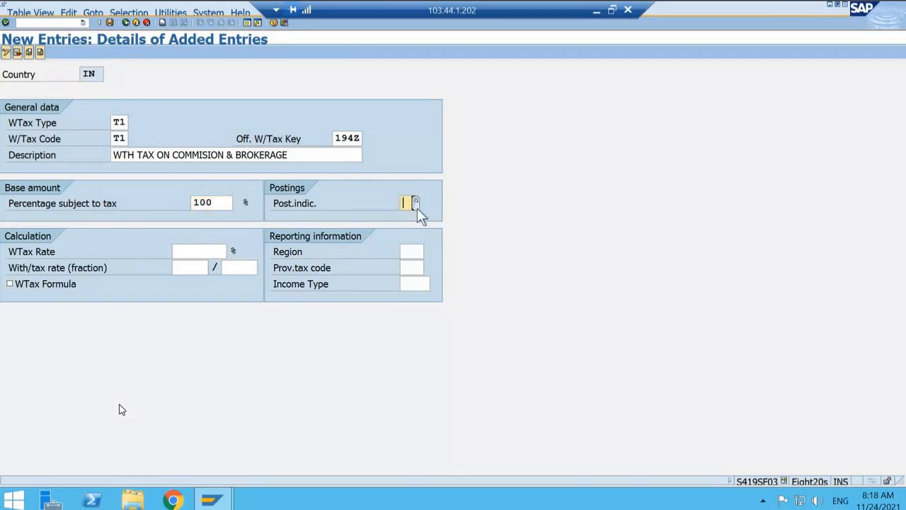
{"action": "left_click", "coordinate": [417, 205]}
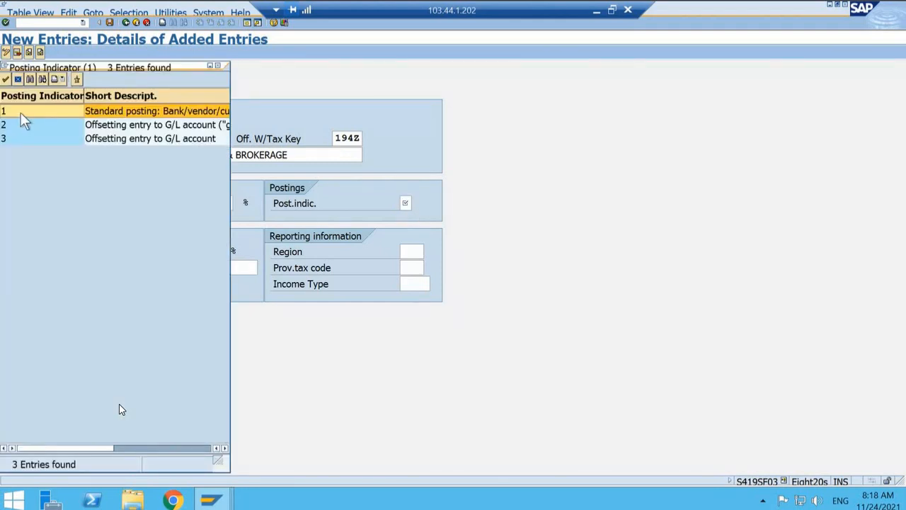
{"action": "left_click", "coordinate": [225, 447]}
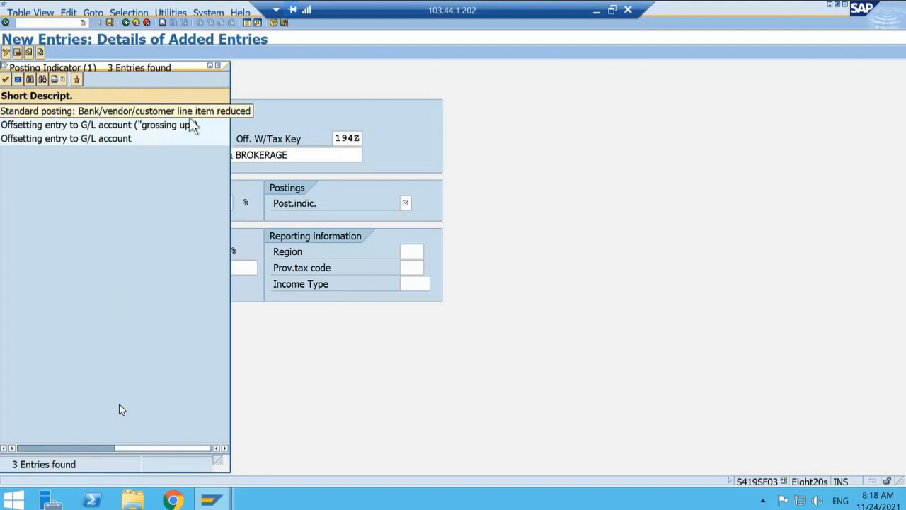
{"action": "double_click", "coordinate": [73, 115]}
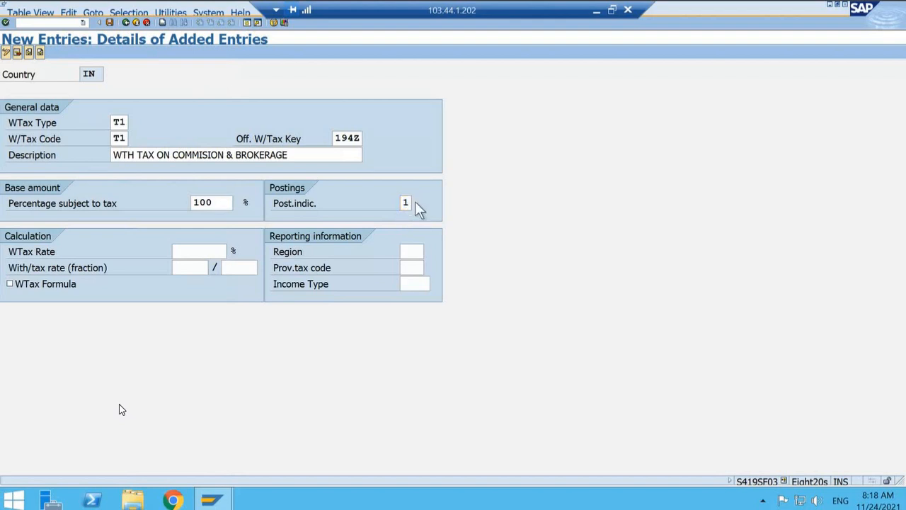
{"action": "left_click", "coordinate": [418, 201]}
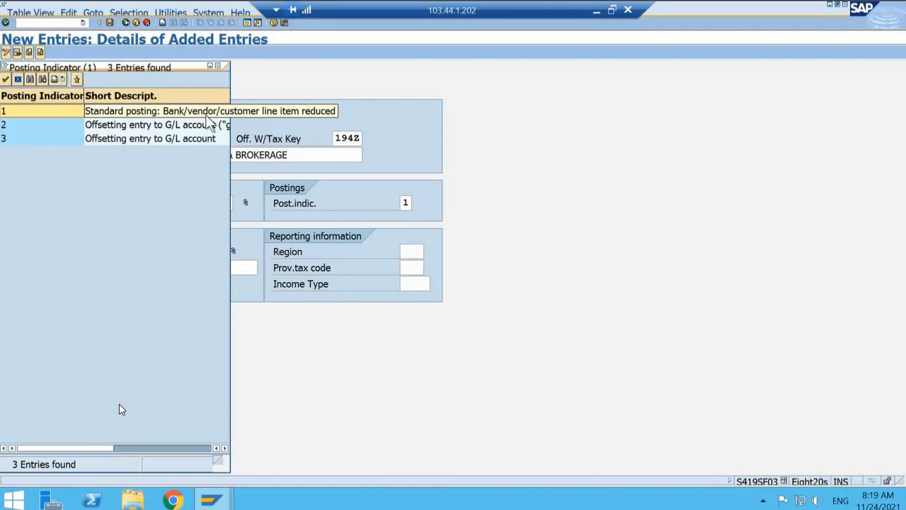
{"action": "double_click", "coordinate": [27, 110]}
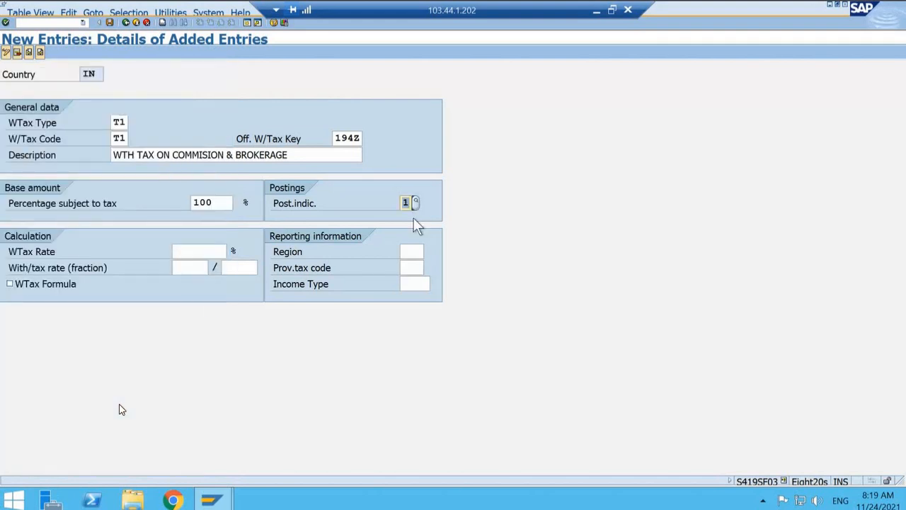
Step: Set the withholding tax rate to 10% for tax code T1
{"action": "left_click", "coordinate": [206, 251]}
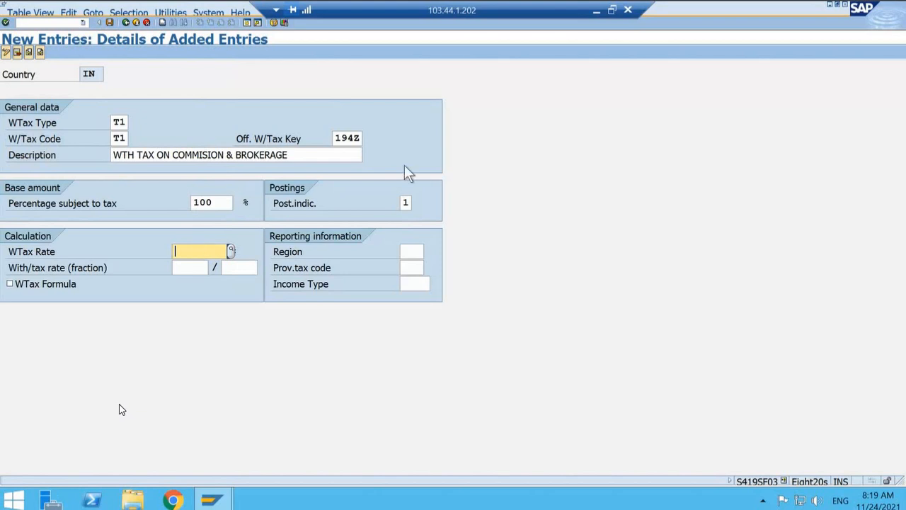
{"action": "type", "text": "10"}
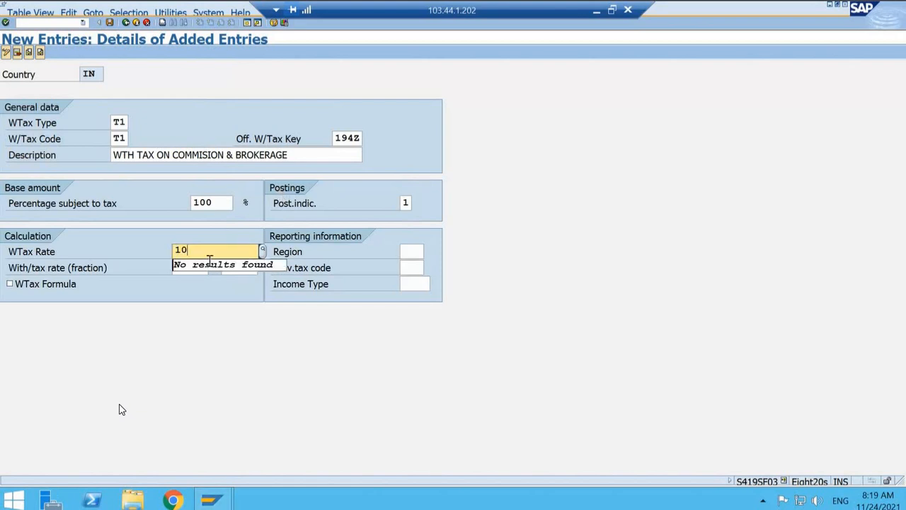
{"action": "left_click", "coordinate": [193, 317]}
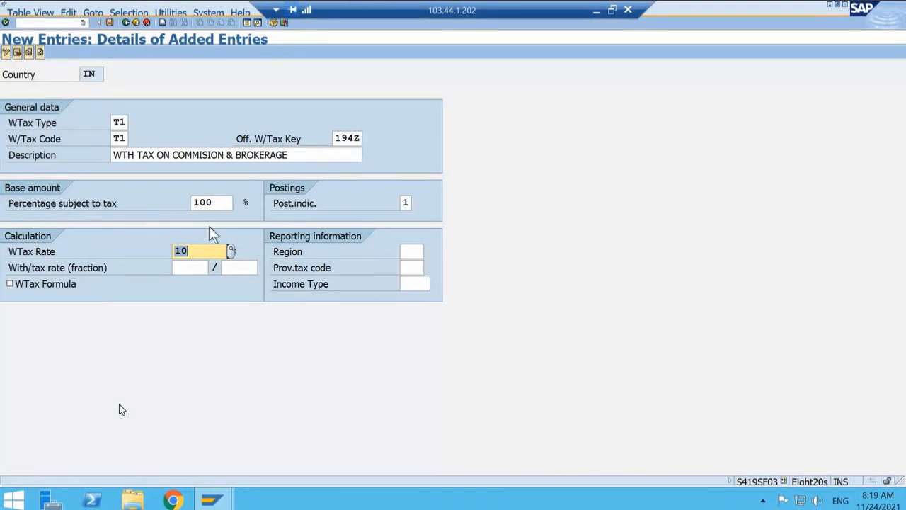
{"action": "left_click", "coordinate": [196, 266]}
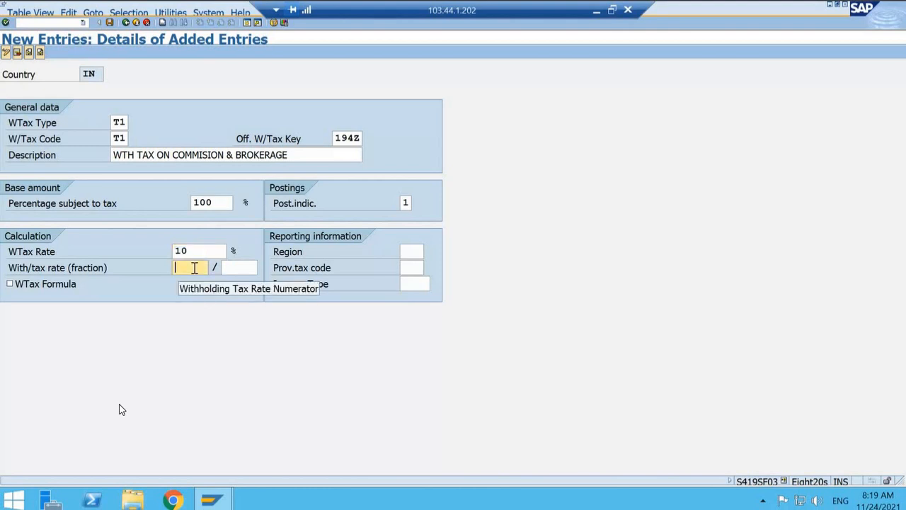
{"action": "left_click", "coordinate": [199, 255]}
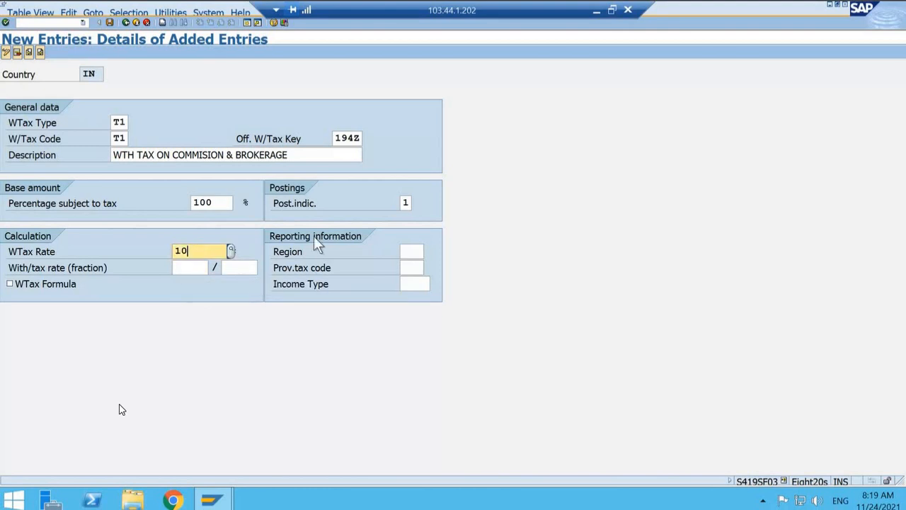
Step: Set the reporting region to 10, Karnataka, for the withholding tax code
{"action": "left_click", "coordinate": [417, 252]}
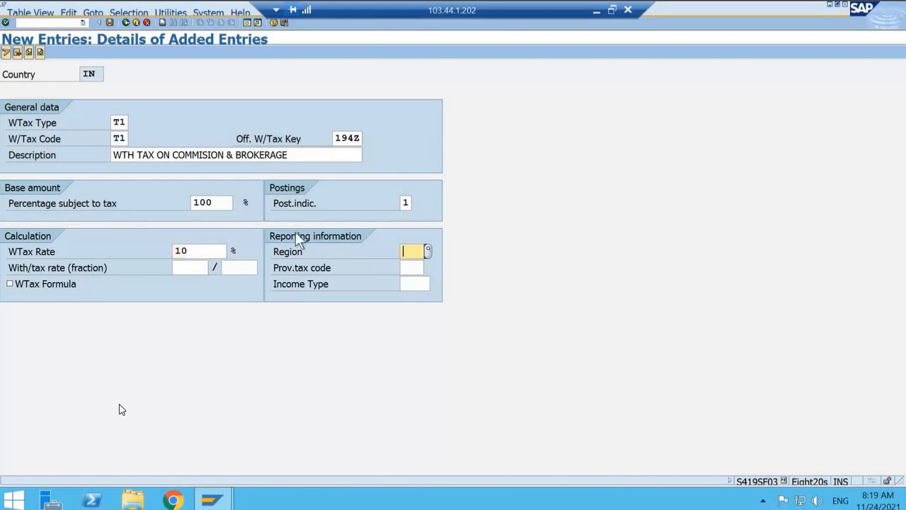
{"action": "left_click", "coordinate": [428, 251]}
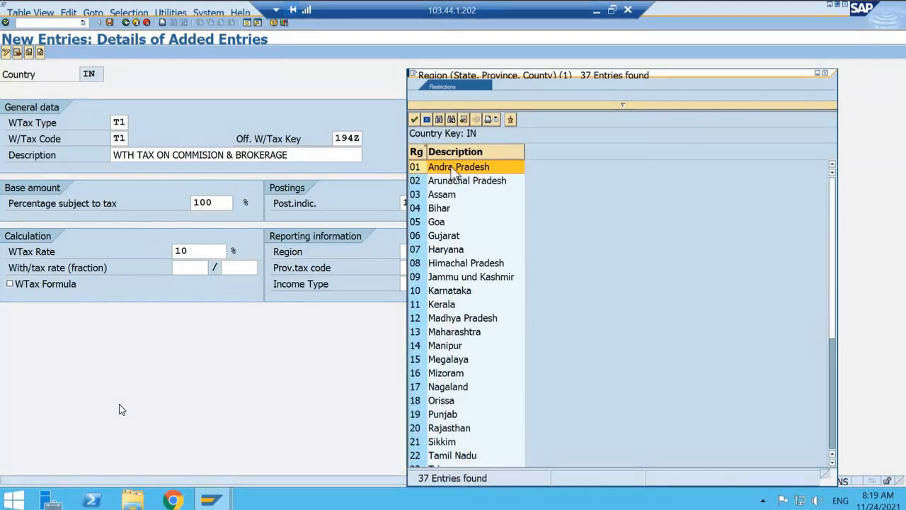
{"action": "left_click", "coordinate": [450, 292]}
{"action": "double_click", "coordinate": [450, 291]}
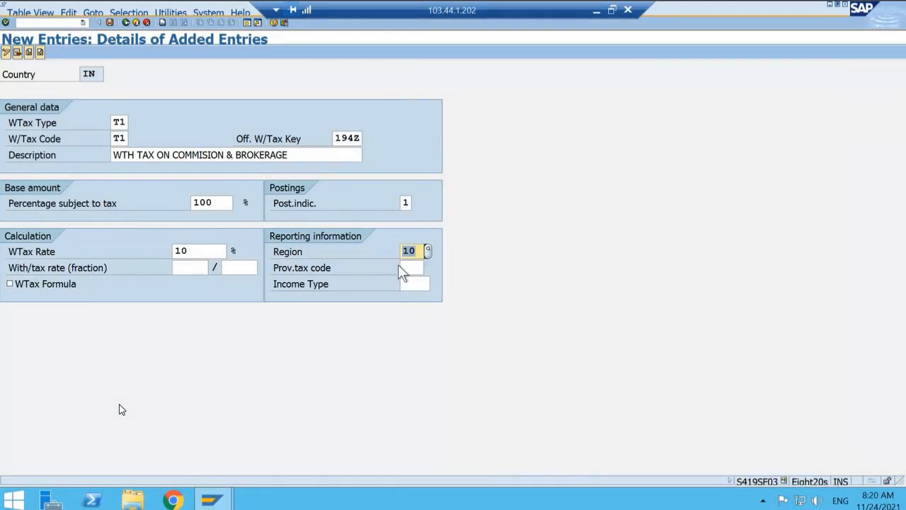
Step: Set the income type to BRK, COMISSION AND Brokerage, and validate the tax code entry
{"action": "left_click", "coordinate": [416, 284]}
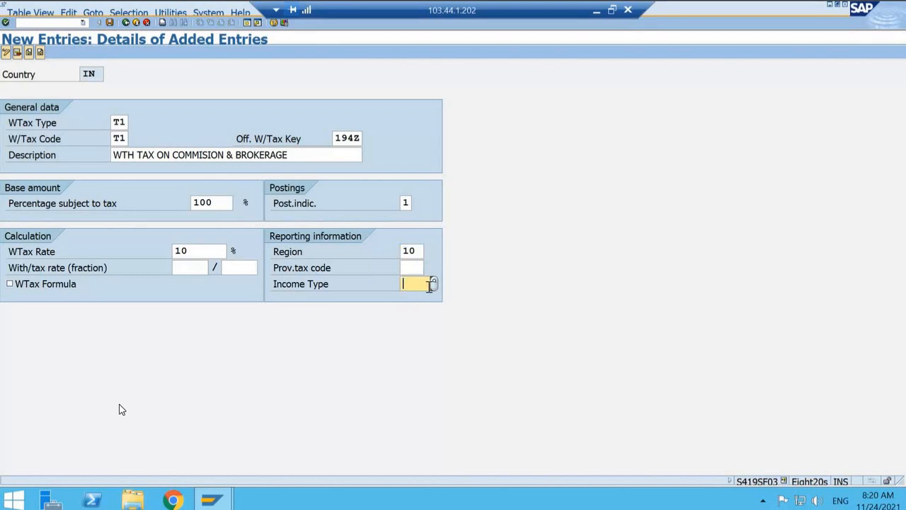
{"action": "left_click", "coordinate": [434, 286]}
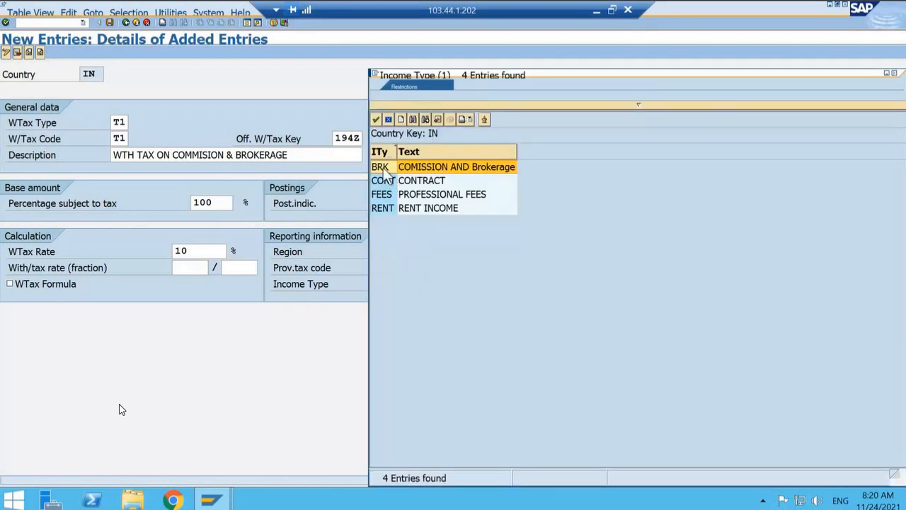
{"action": "double_click", "coordinate": [383, 168]}
{"action": "key", "text": "Return"}
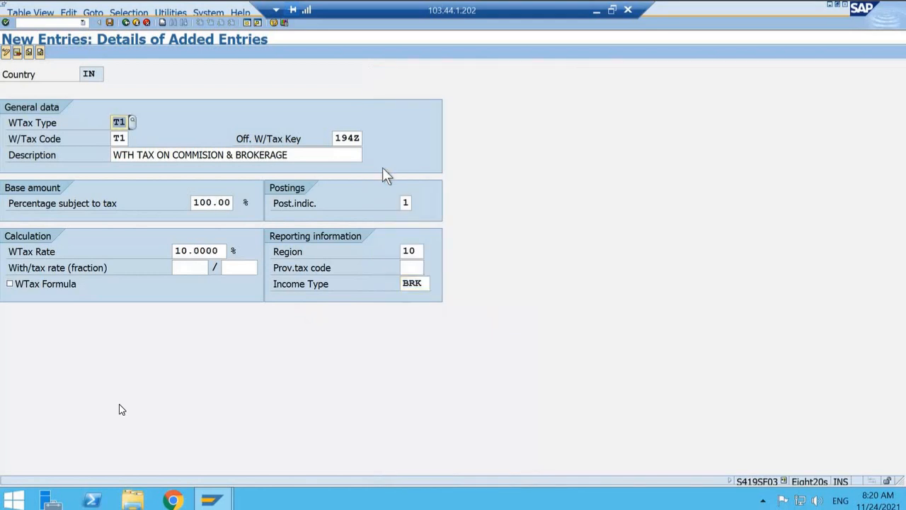
Step: Save the withholding tax code under the proposed customizing request and return to the implementation guide
{"action": "left_click", "coordinate": [111, 22]}
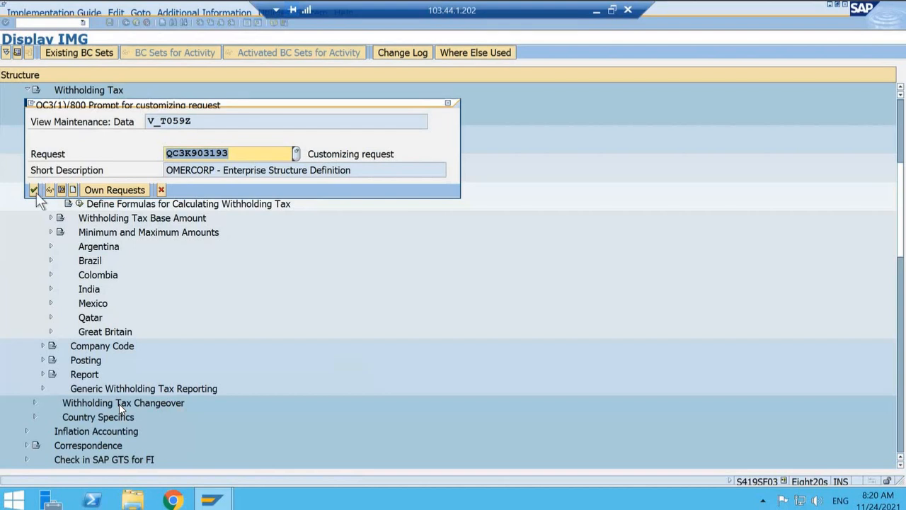
{"action": "left_click", "coordinate": [34, 190]}
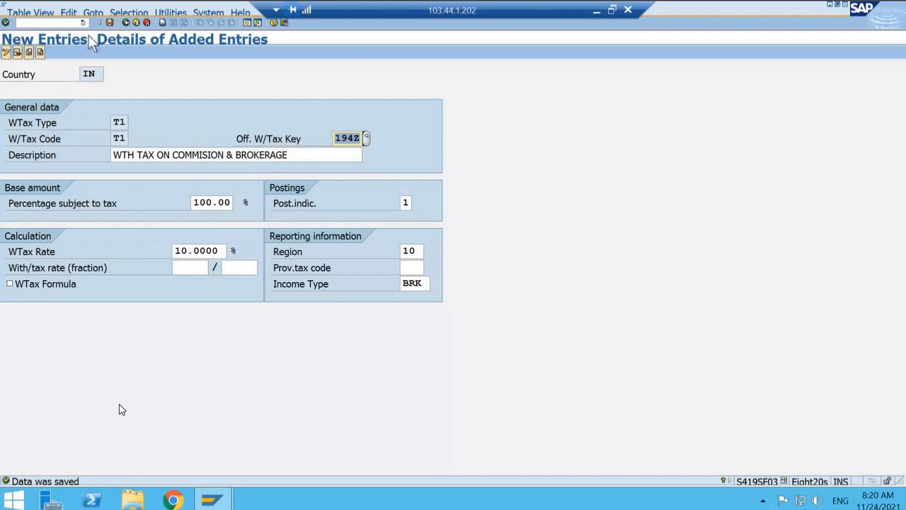
{"action": "left_click", "coordinate": [125, 22]}
{"action": "left_click", "coordinate": [125, 22]}
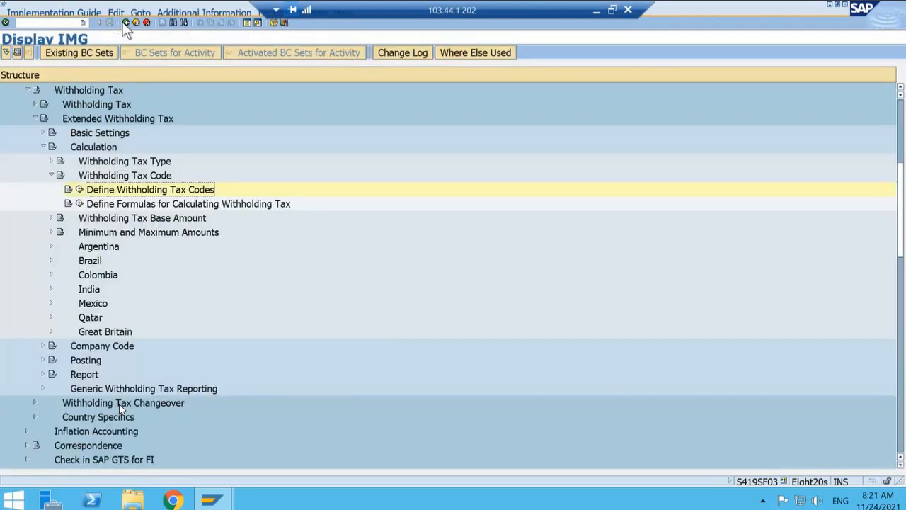
Step: Open Assign Withholding Tax Types to Company Codes under Extended Withholding Tax and start a new entry
{"action": "left_click", "coordinate": [106, 174]}
{"action": "double_click", "coordinate": [107, 174]}
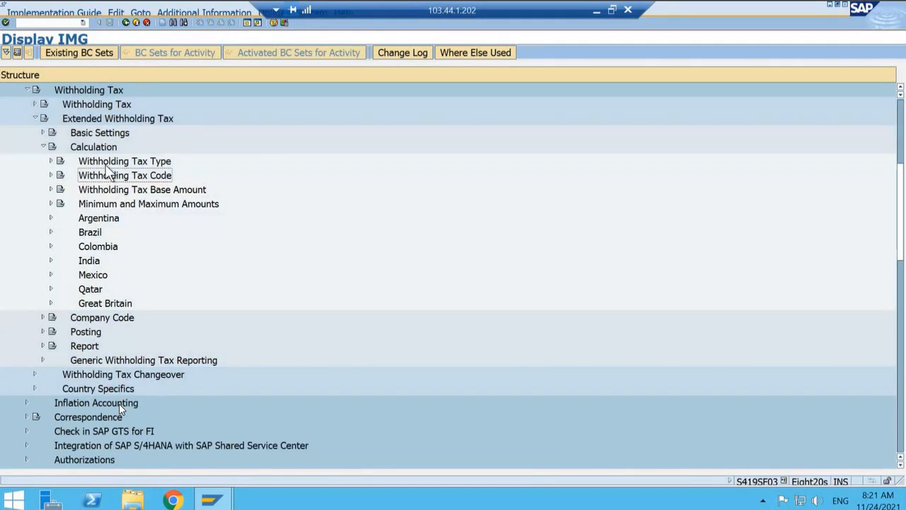
{"action": "key", "text": "Left"}
{"action": "key", "text": "Left"}
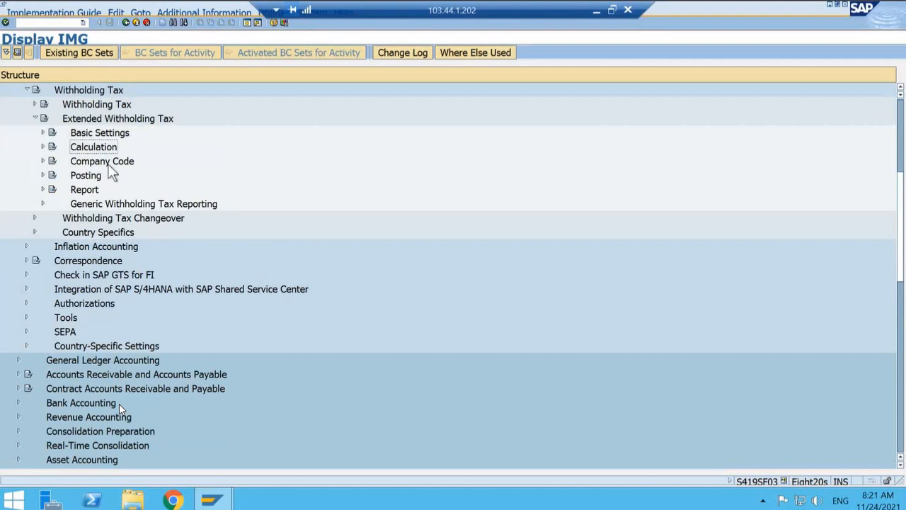
{"action": "key", "text": "Down"}
{"action": "double_click", "coordinate": [119, 168]}
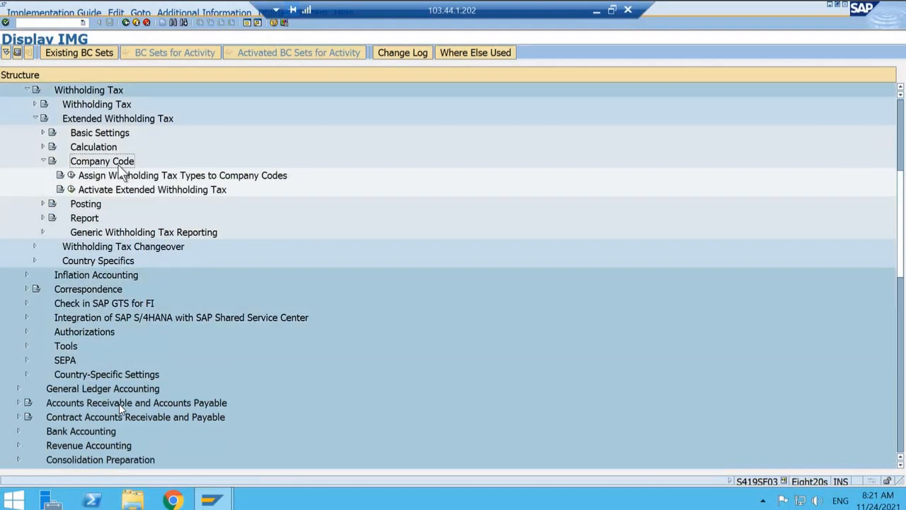
{"action": "left_click", "coordinate": [72, 175]}
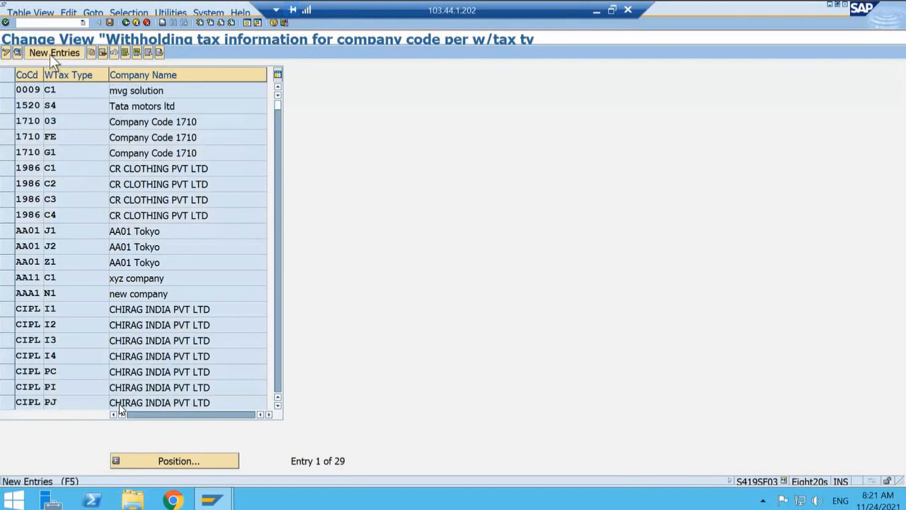
{"action": "left_click", "coordinate": [49, 55]}
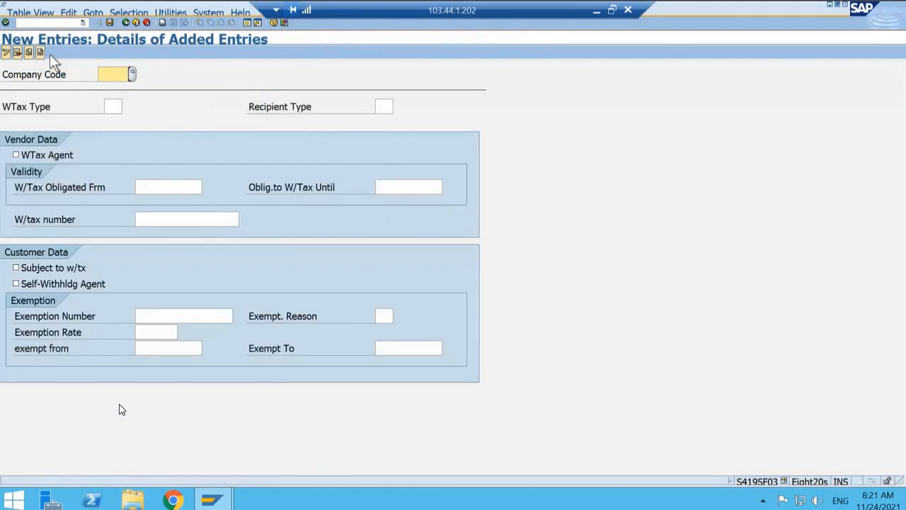
Step: Set the company code of the new assignment to T001
{"action": "left_click", "coordinate": [134, 74]}
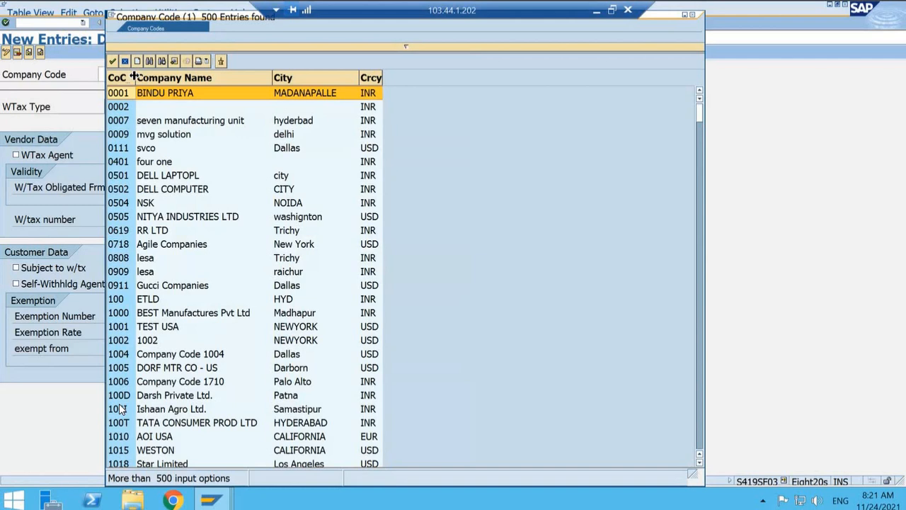
{"action": "left_click", "coordinate": [124, 60]}
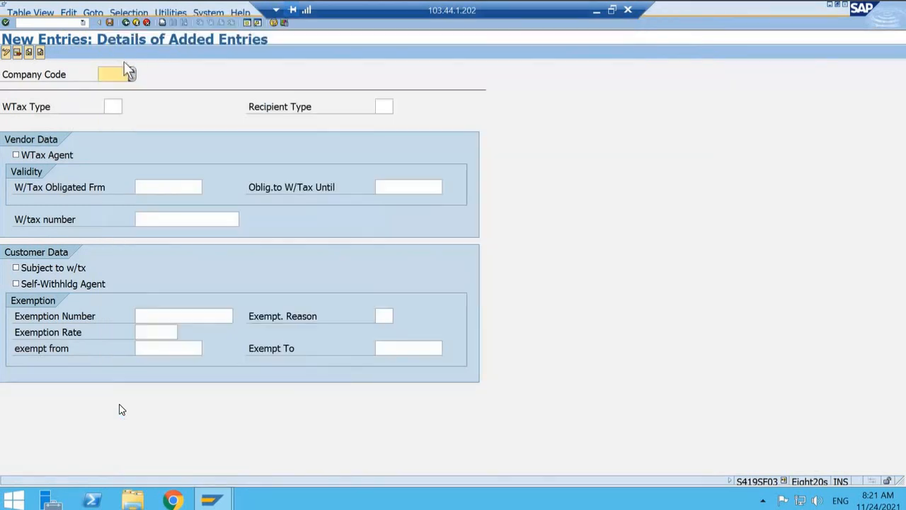
{"action": "type", "text": "T00"}
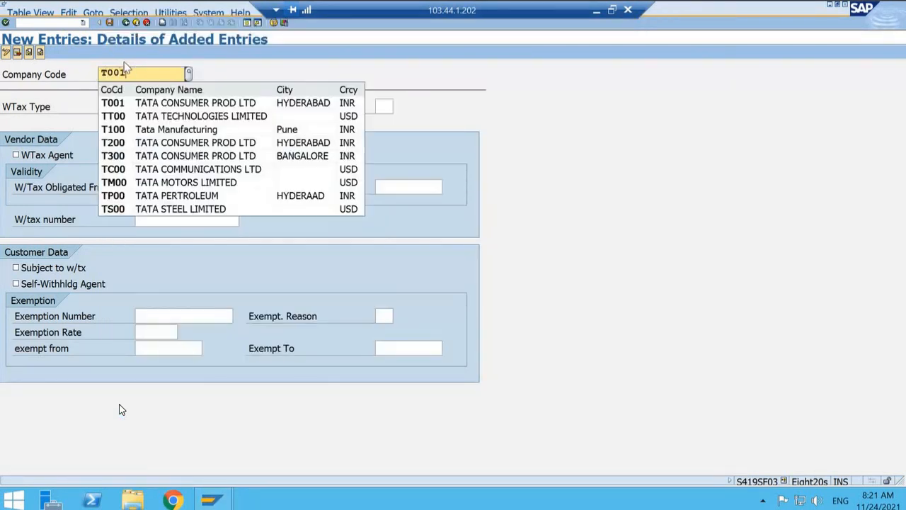
{"action": "type", "text": "1"}
{"action": "key", "text": "Tab"}
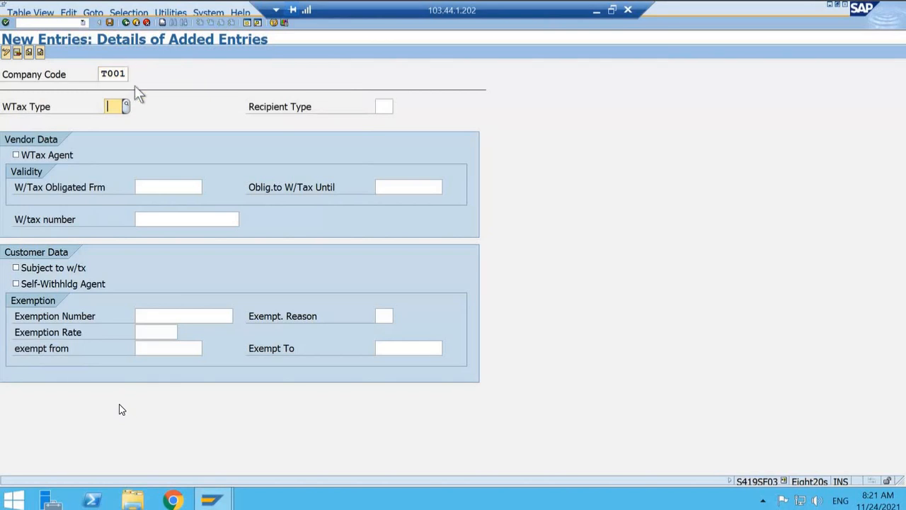
Step: Set the withholding tax type to T1, the T001 type for invoice posting
{"action": "left_click", "coordinate": [126, 105]}
{"action": "left_click", "coordinate": [126, 104]}
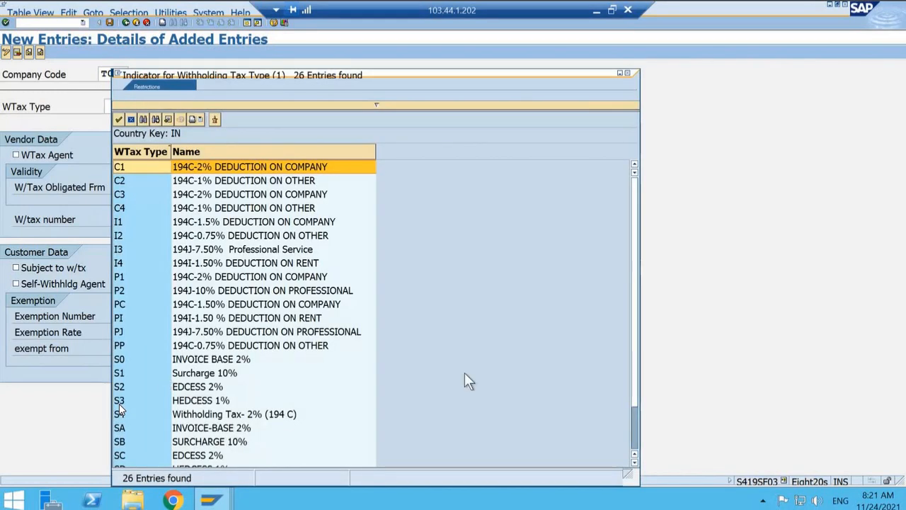
{"action": "left_click", "coordinate": [635, 430]}
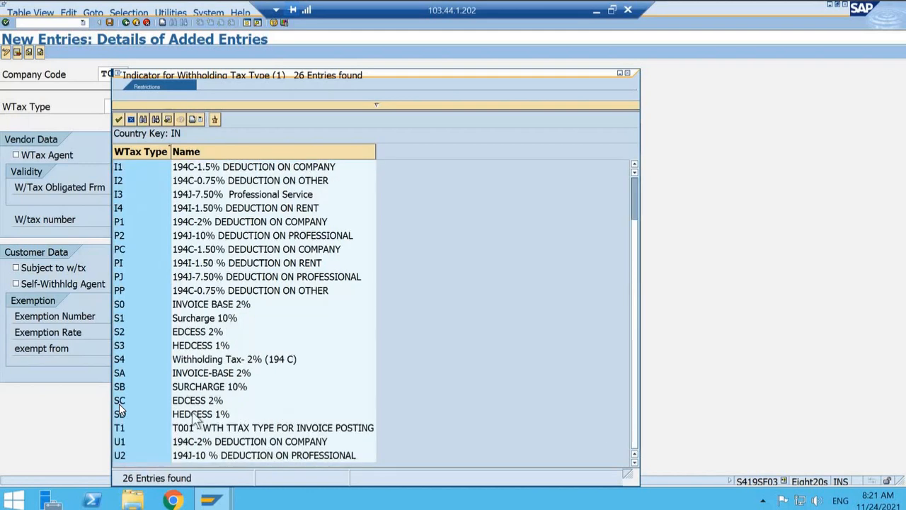
{"action": "double_click", "coordinate": [148, 425]}
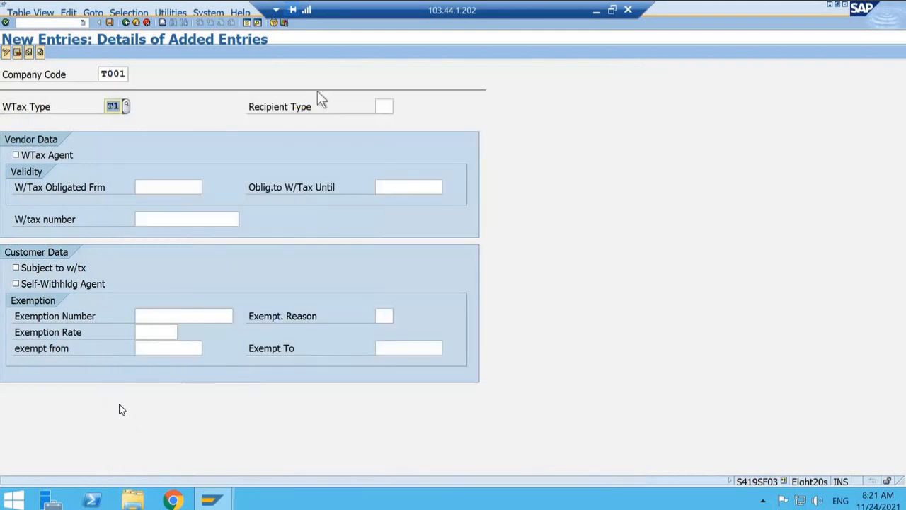
Step: Set the recipient type to T1, Company, for the assignment
{"action": "left_click", "coordinate": [388, 104]}
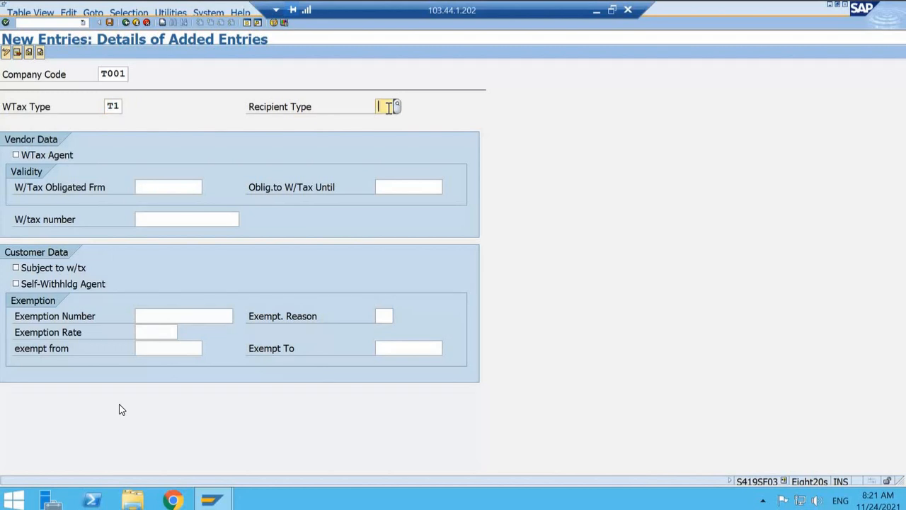
{"action": "left_click", "coordinate": [399, 107]}
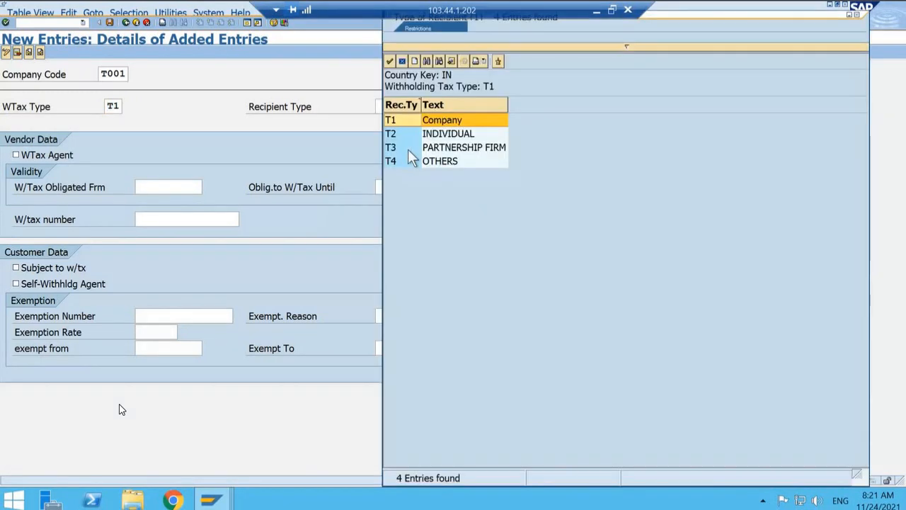
{"action": "double_click", "coordinate": [402, 123]}
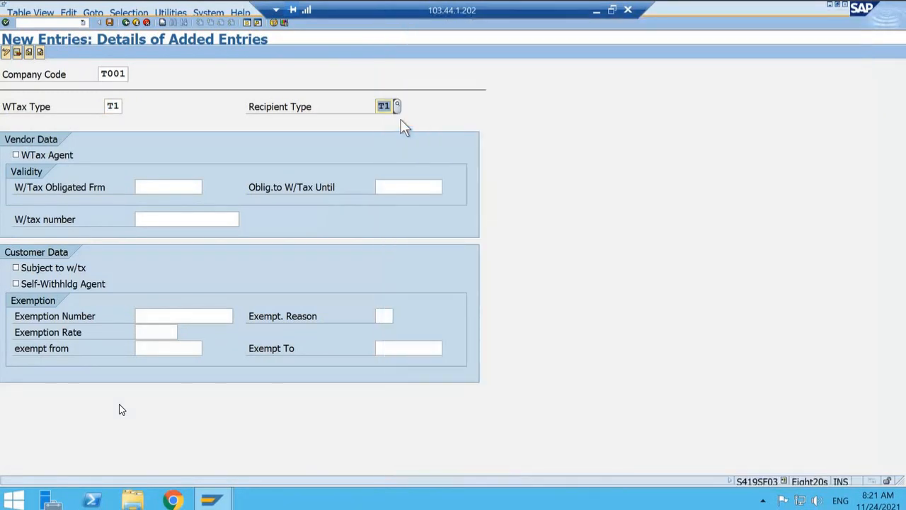
Step: Mark the company code as a withholding tax agent in the vendor data, with the obligation starting on 01.04.2021
{"action": "left_click", "coordinate": [29, 152]}
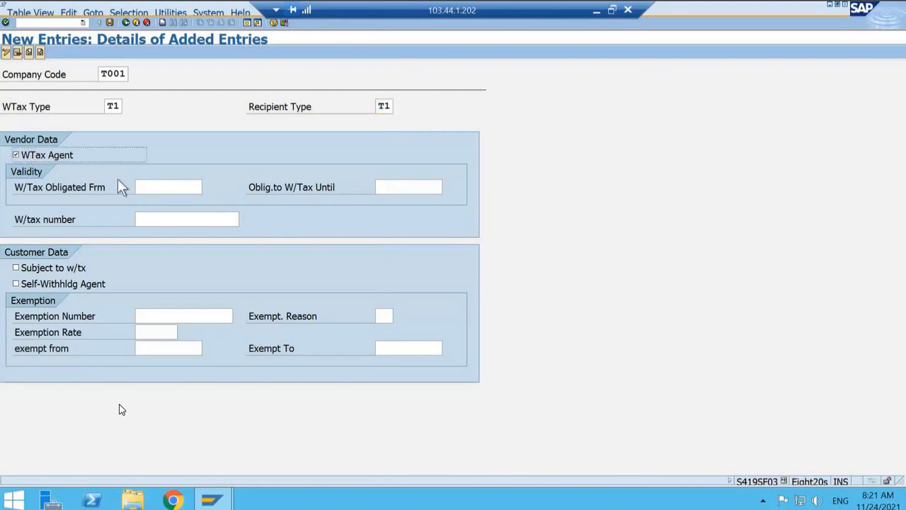
{"action": "left_click", "coordinate": [164, 189]}
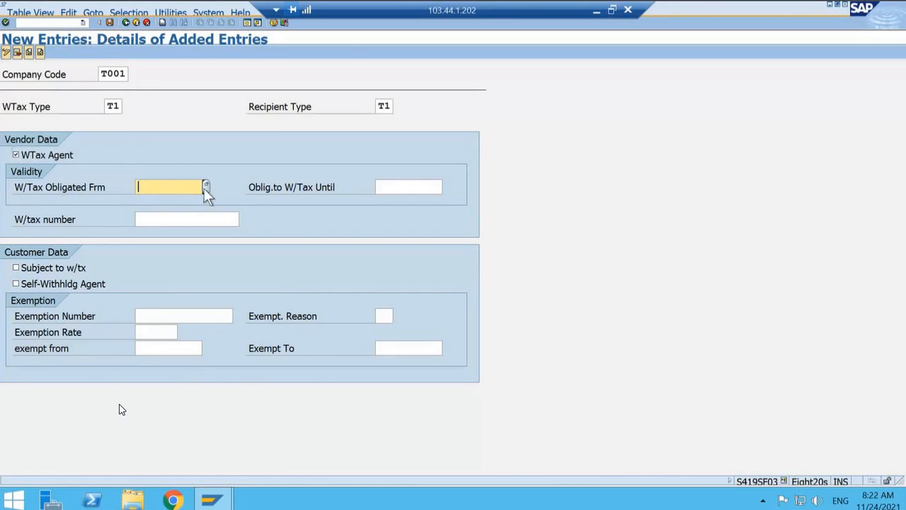
{"action": "left_click", "coordinate": [205, 187]}
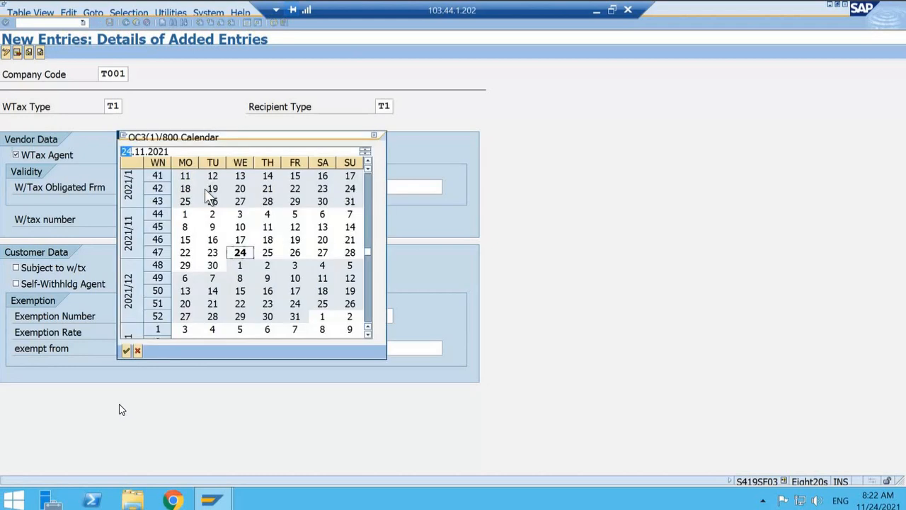
{"action": "left_click", "coordinate": [138, 350]}
{"action": "type", "text": "01"}
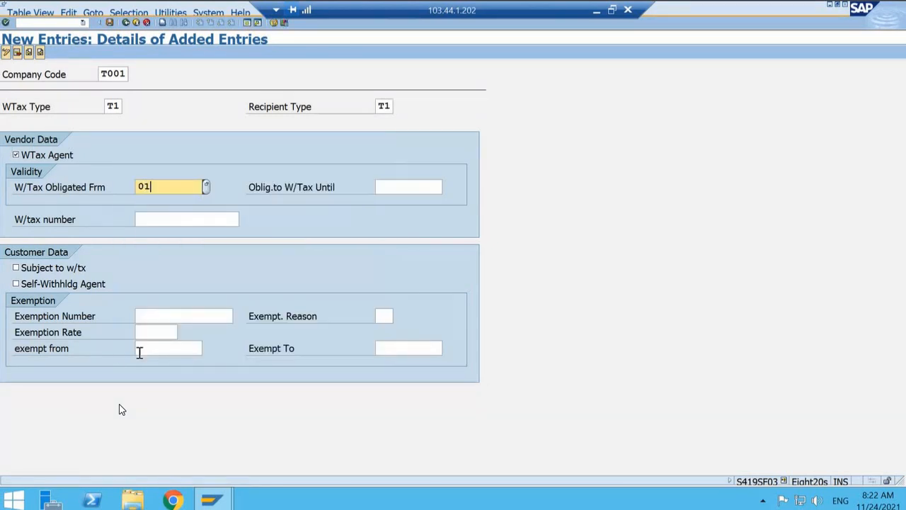
{"action": "type", "text": "042021"}
{"action": "key", "text": "Tab"}
Step: Set the date until which the company code is obliged to withhold tax to 31.12.9999
{"action": "type", "text": "31."}
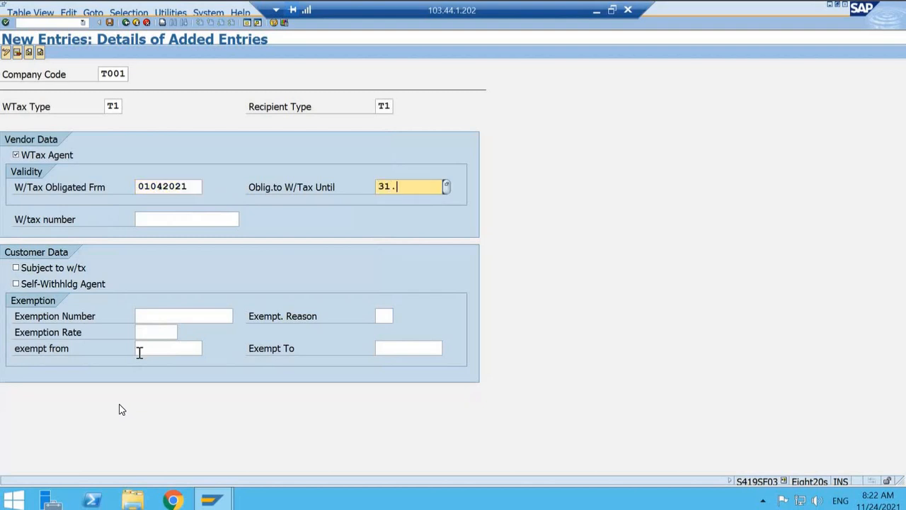
{"action": "key", "text": "BackSpace"}
{"action": "type", "text": "12"}
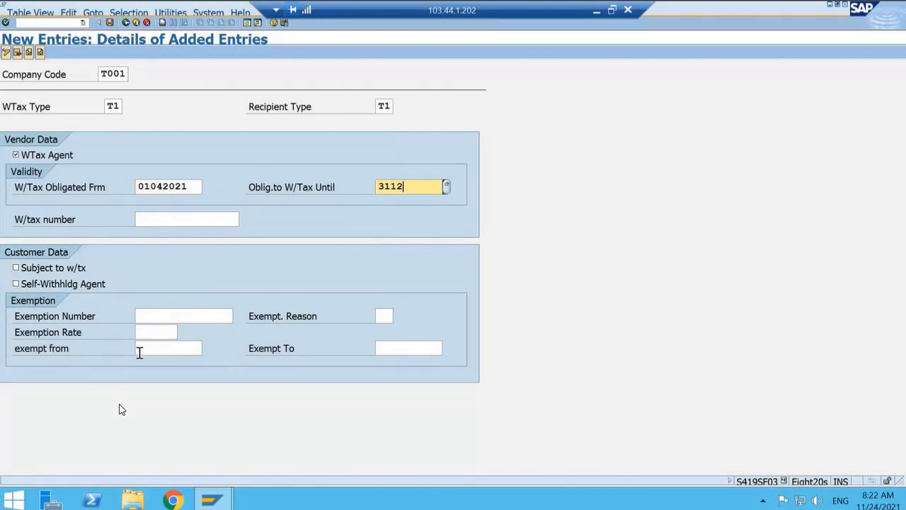
{"action": "type", "text": "2999"}
{"action": "key", "text": "BackSpace"}
{"action": "key", "text": "BackSpace"}
{"action": "key", "text": "BackSpace"}
{"action": "key", "text": "BackSpace"}
{"action": "type", "text": "9999"}
{"action": "key", "text": "Return"}
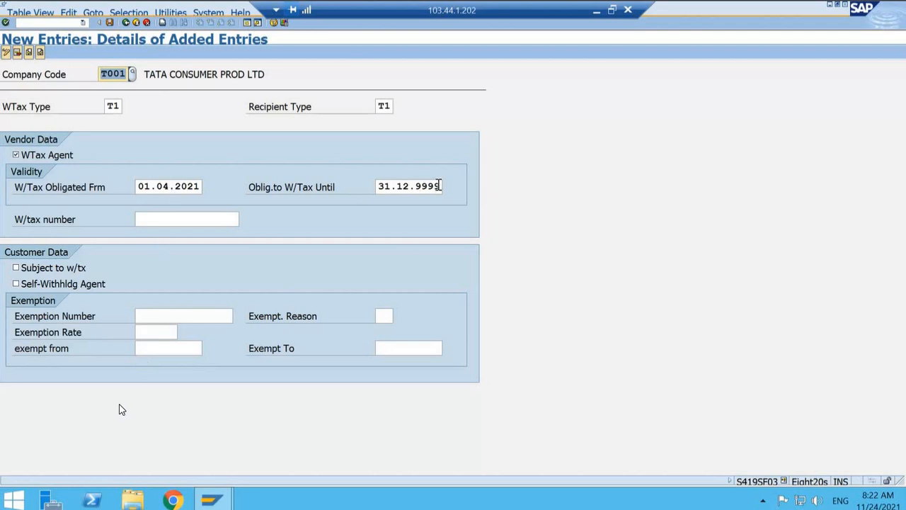
Step: Enter the company's withholding tax number in the vendor data and save the assignment
{"action": "left_click", "coordinate": [165, 221]}
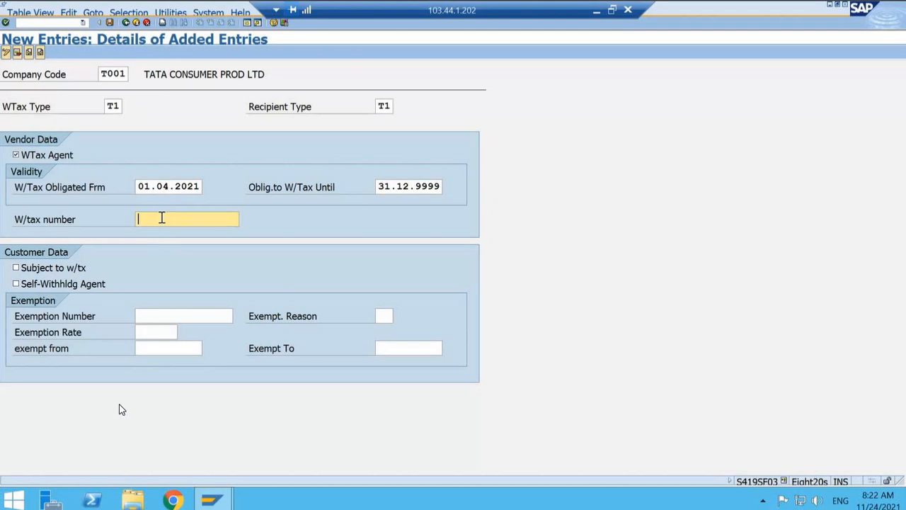
{"action": "type", "text": "T111111"}
{"action": "key", "text": "Return"}
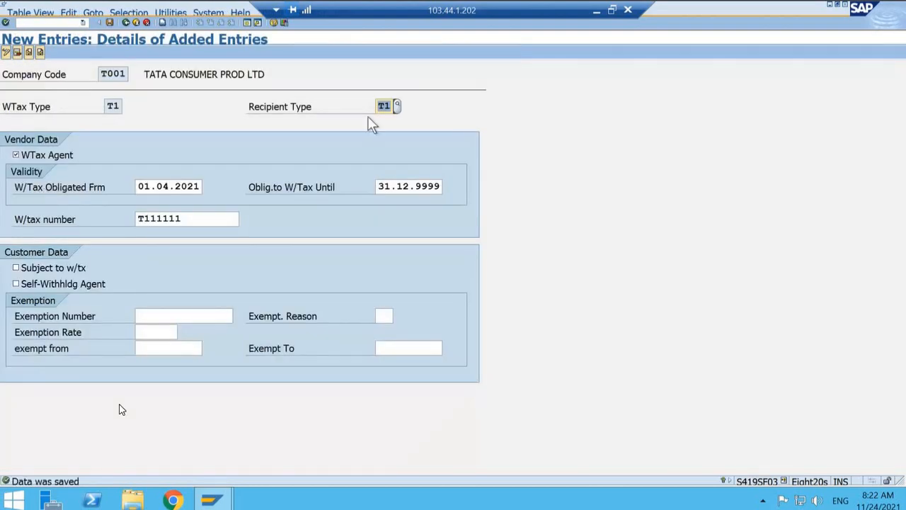
Step: Review the recipient types available for the saved T1 assignment and return to the assignment list
{"action": "left_click", "coordinate": [113, 106]}
{"action": "left_click", "coordinate": [389, 107]}
{"action": "left_click", "coordinate": [399, 106]}
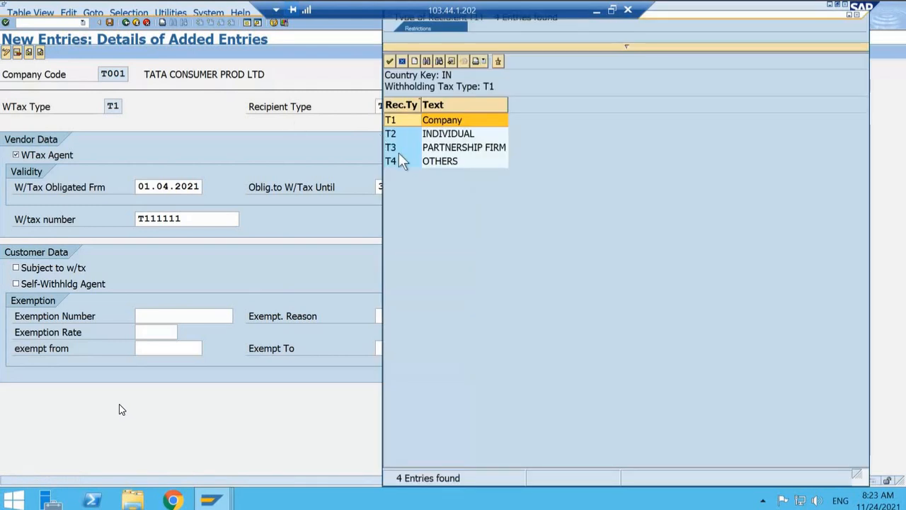
{"action": "left_click", "coordinate": [402, 62]}
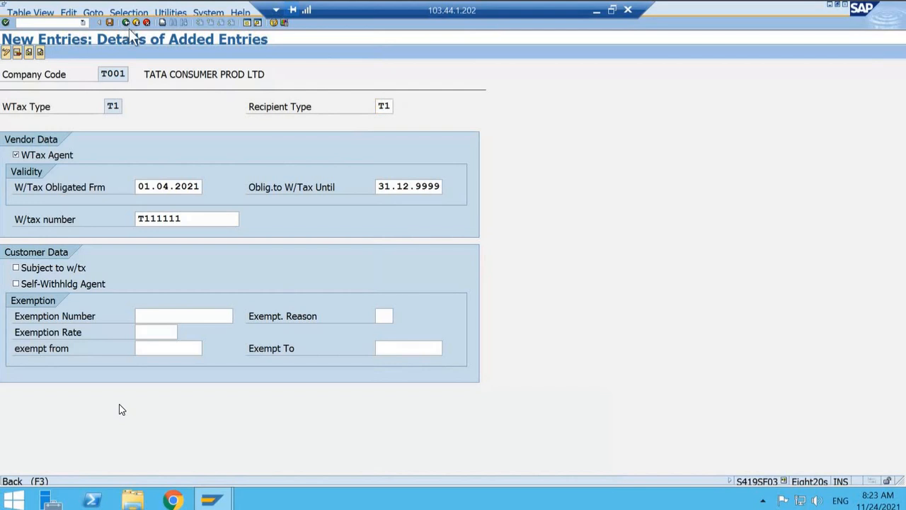
{"action": "left_click", "coordinate": [127, 24]}
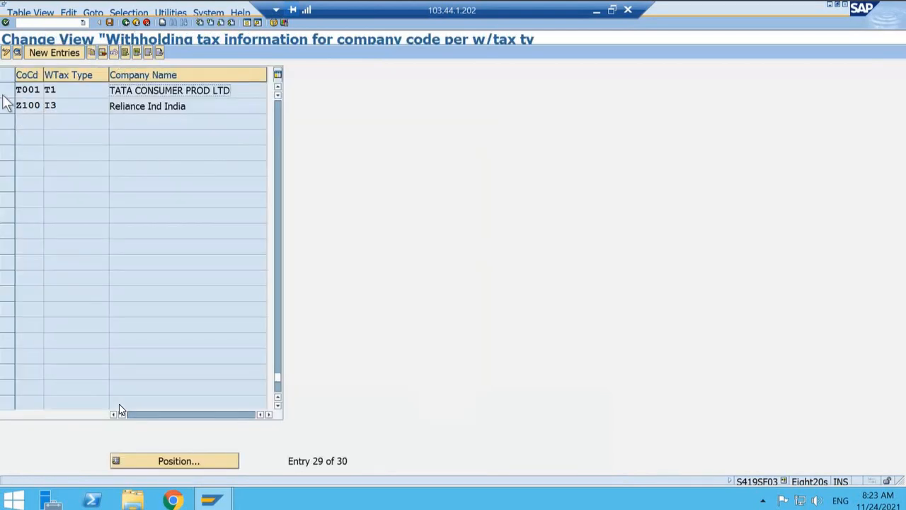
Step: Try to copy the T001 assignment of tax type T1 to an entry with recipient type T2
{"action": "left_click", "coordinate": [7, 92]}
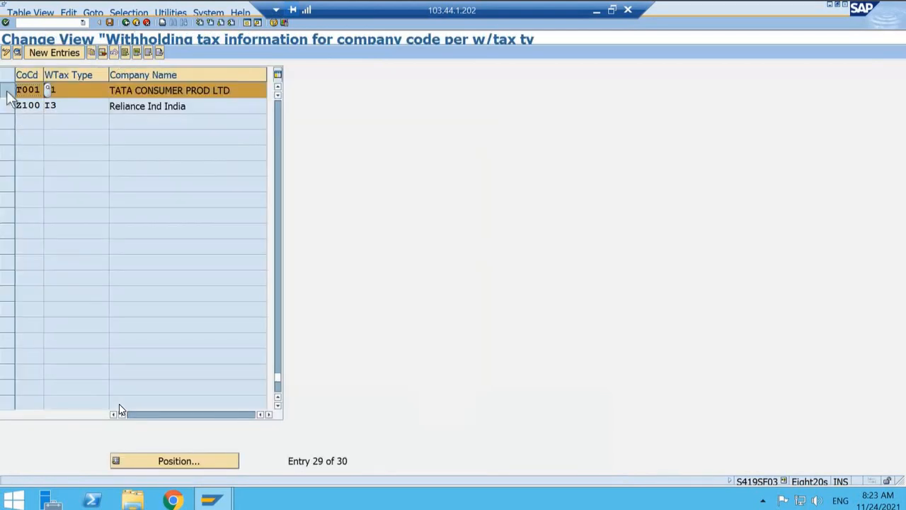
{"action": "left_click", "coordinate": [90, 54]}
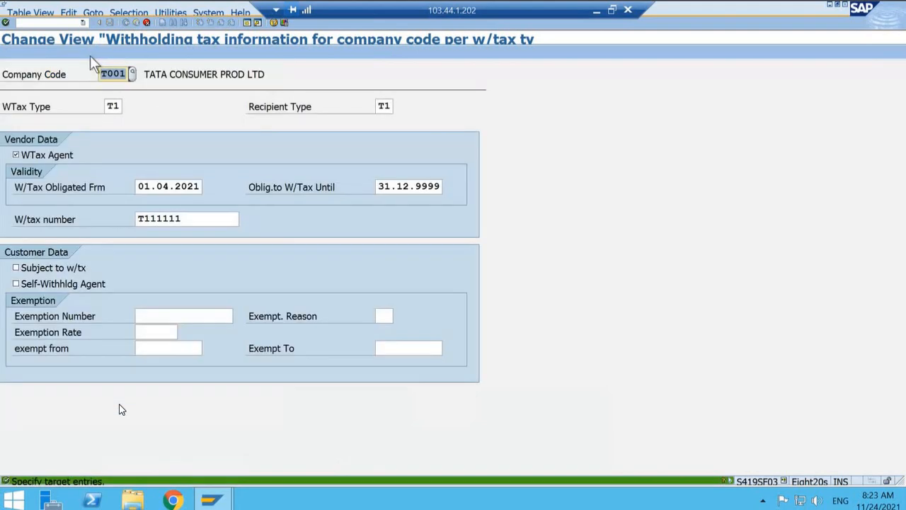
{"action": "left_click", "coordinate": [393, 105]}
{"action": "type", "text": "2"}
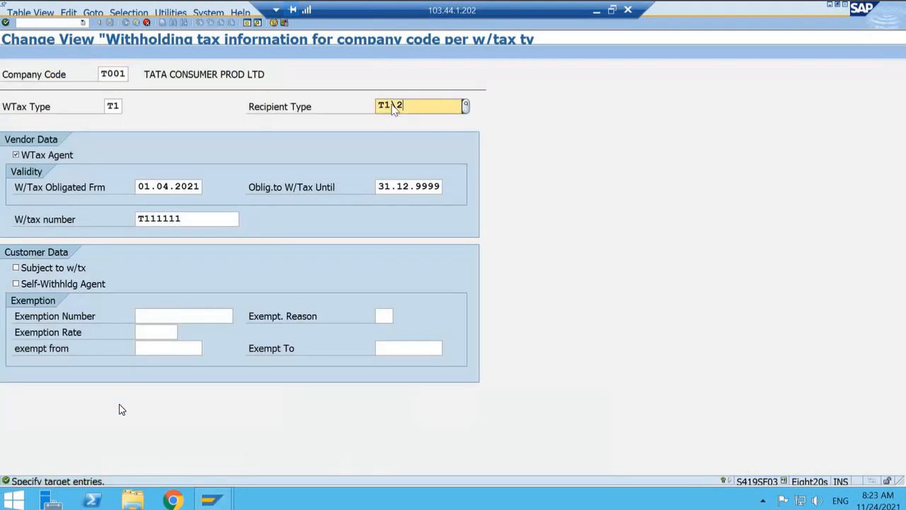
{"action": "key", "text": "BackSpace"}
{"action": "key", "text": "BackSpace"}
{"action": "key", "text": "BackSpace"}
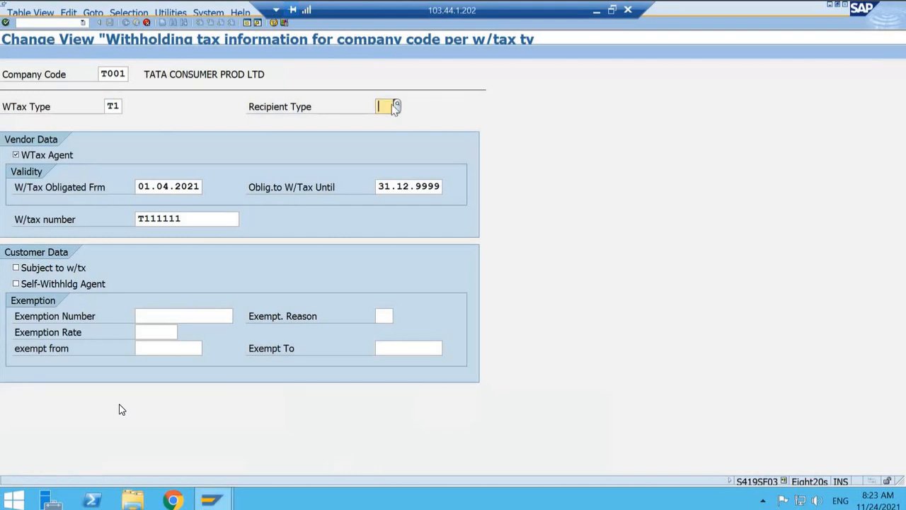
{"action": "type", "text": "T2"}
{"action": "key", "text": "Return"}
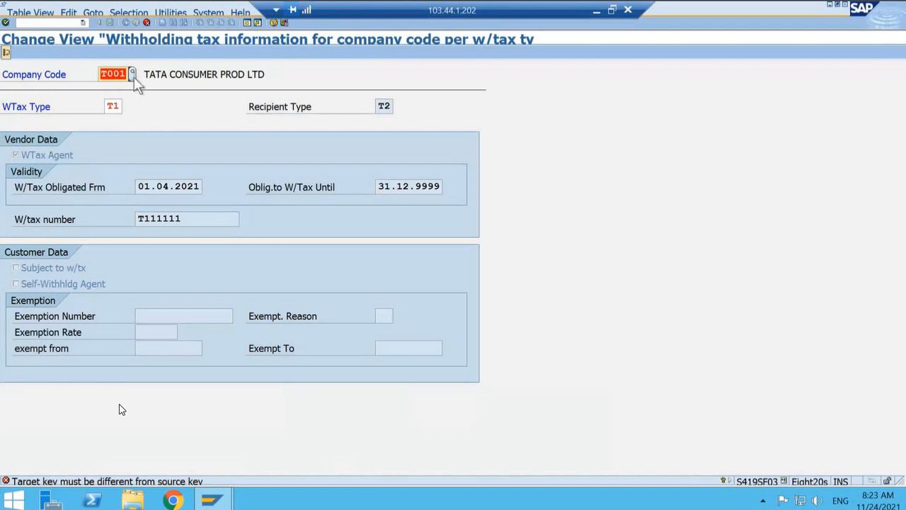
{"action": "left_click", "coordinate": [146, 21]}
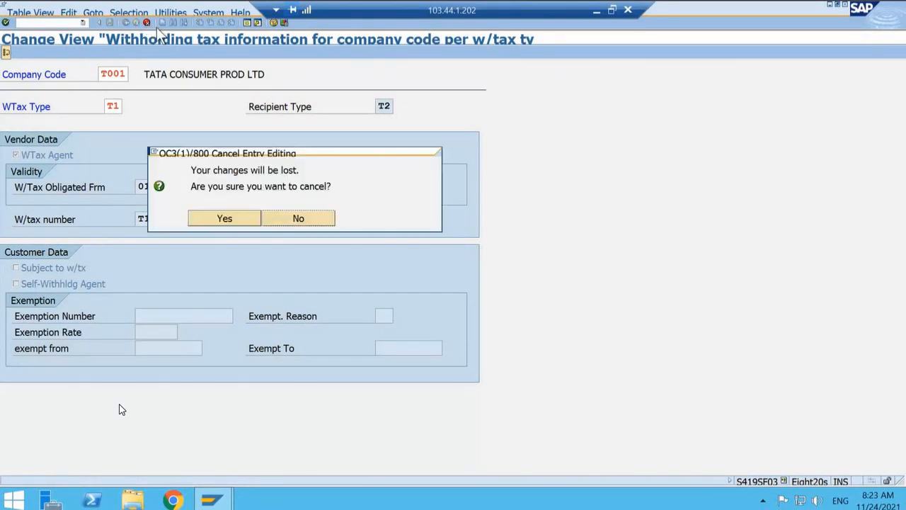
{"action": "left_click", "coordinate": [298, 219]}
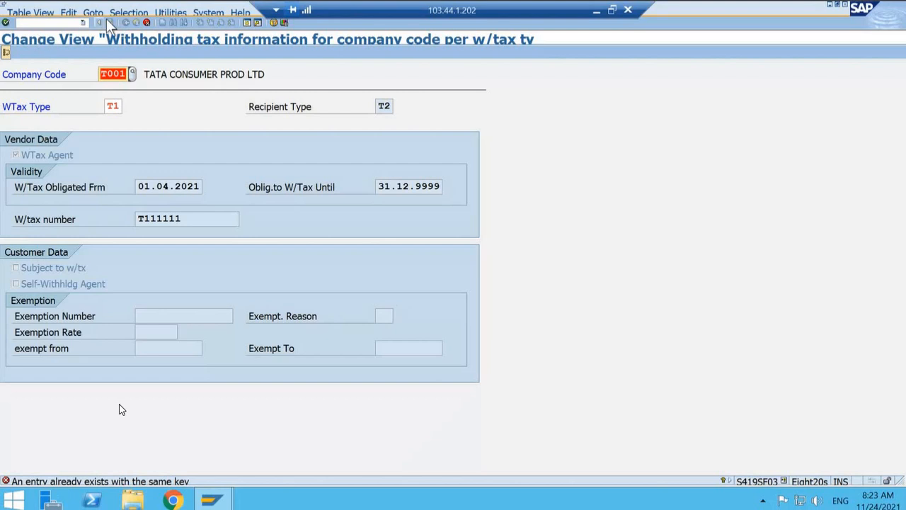
{"action": "left_click", "coordinate": [145, 22]}
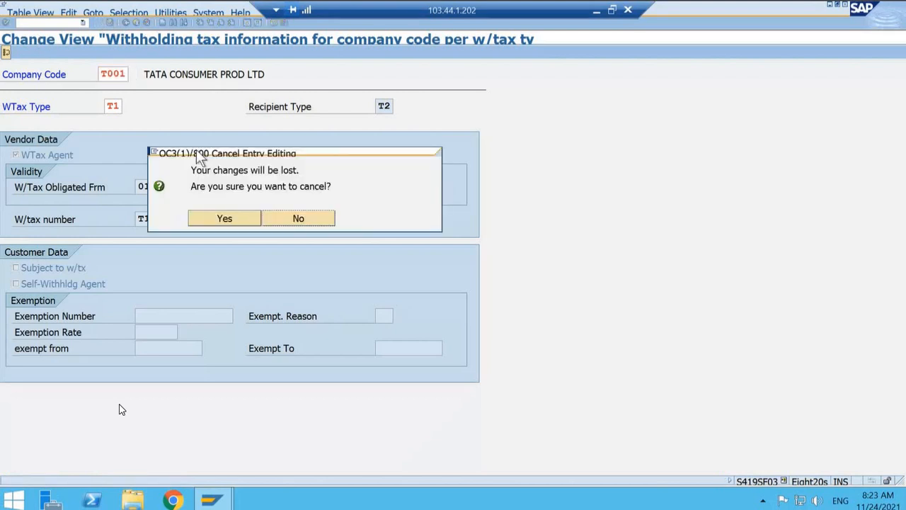
{"action": "left_click", "coordinate": [223, 215]}
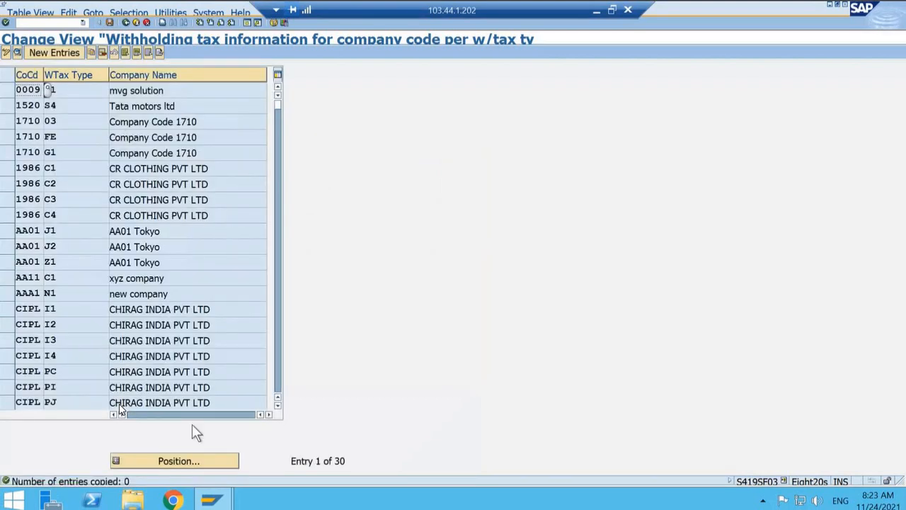
Step: Position the assignment list at company code T001
{"action": "left_click", "coordinate": [194, 461]}
{"action": "type", "text": "T0"}
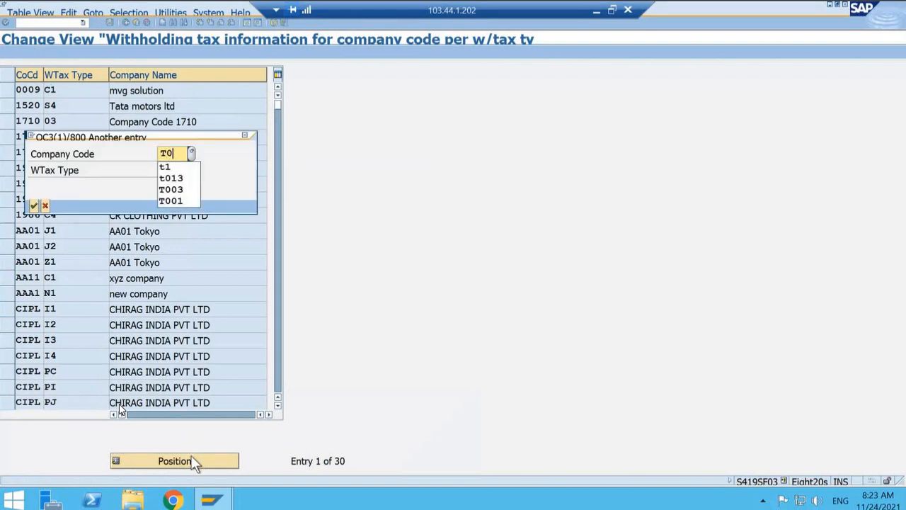
{"action": "type", "text": "00"}
{"action": "key", "text": "BackSpace"}
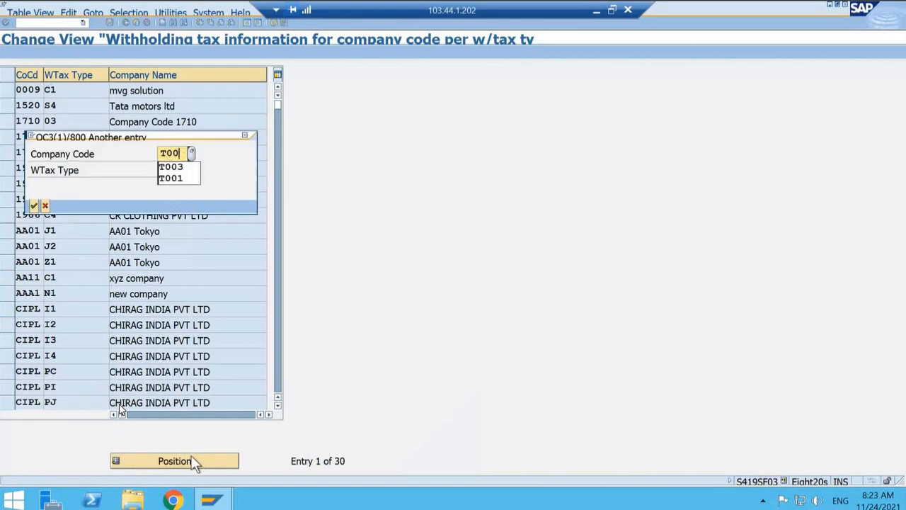
{"action": "type", "text": "1"}
{"action": "key", "text": "Return"}
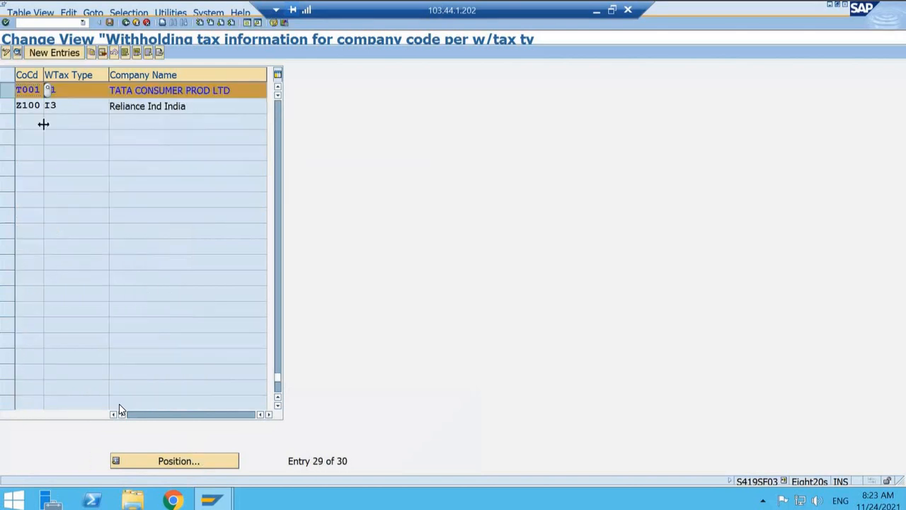
Step: Open the details of the T001 assignment and check its available recipient types, saving before returning to the list
{"action": "left_click", "coordinate": [31, 91]}
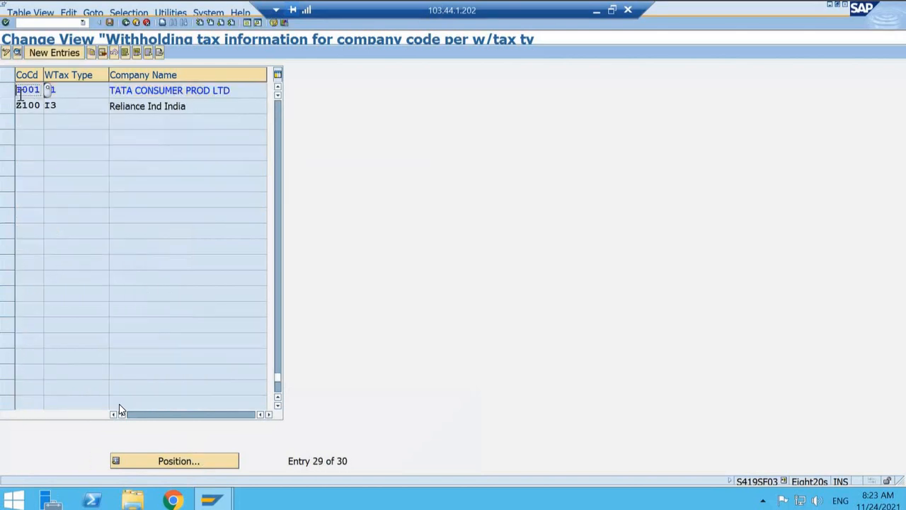
{"action": "left_click", "coordinate": [8, 90]}
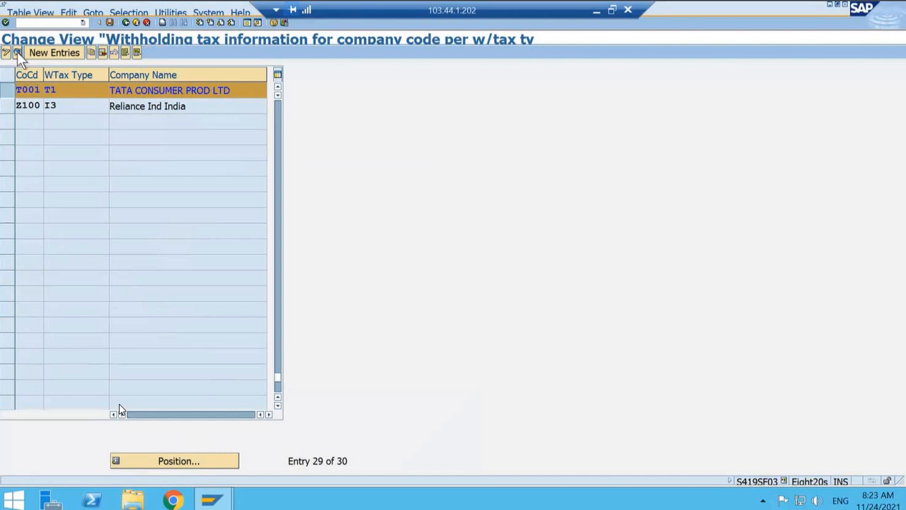
{"action": "left_click", "coordinate": [17, 52]}
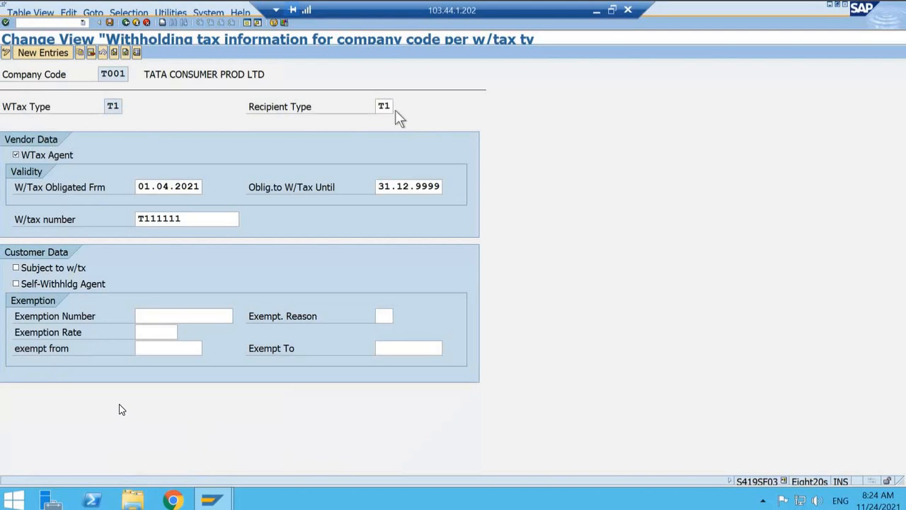
{"action": "key", "text": "F4"}
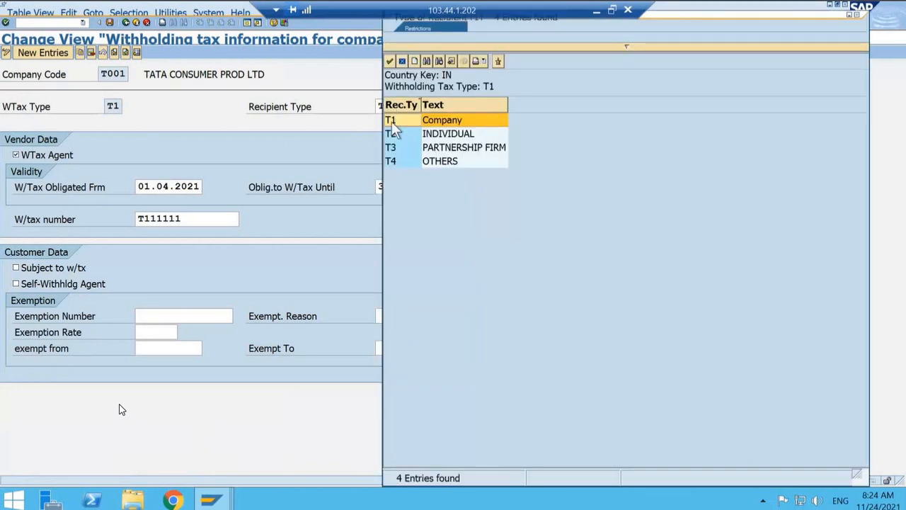
{"action": "left_click", "coordinate": [401, 61]}
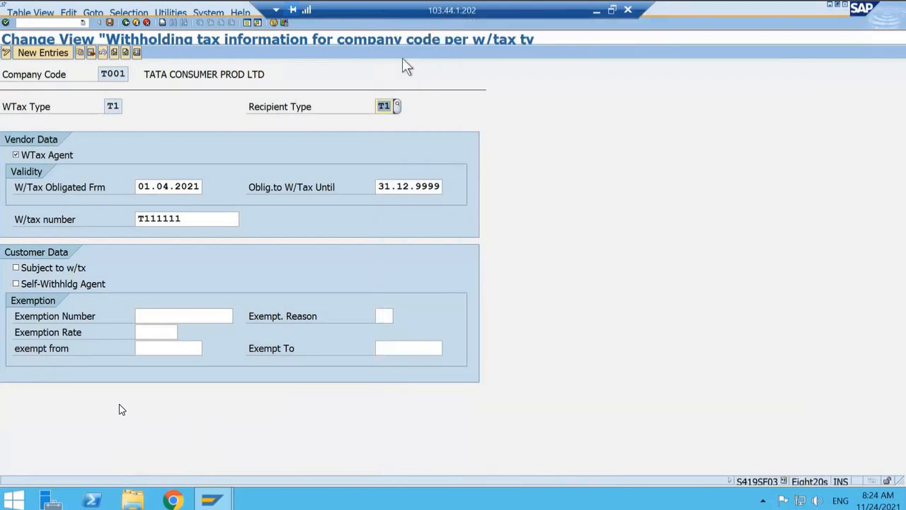
{"action": "left_click", "coordinate": [110, 22]}
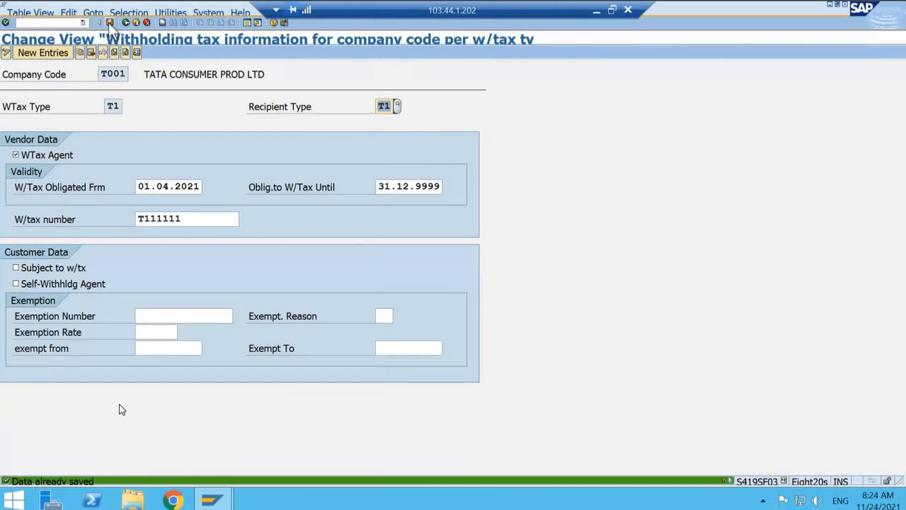
{"action": "left_click", "coordinate": [126, 22]}
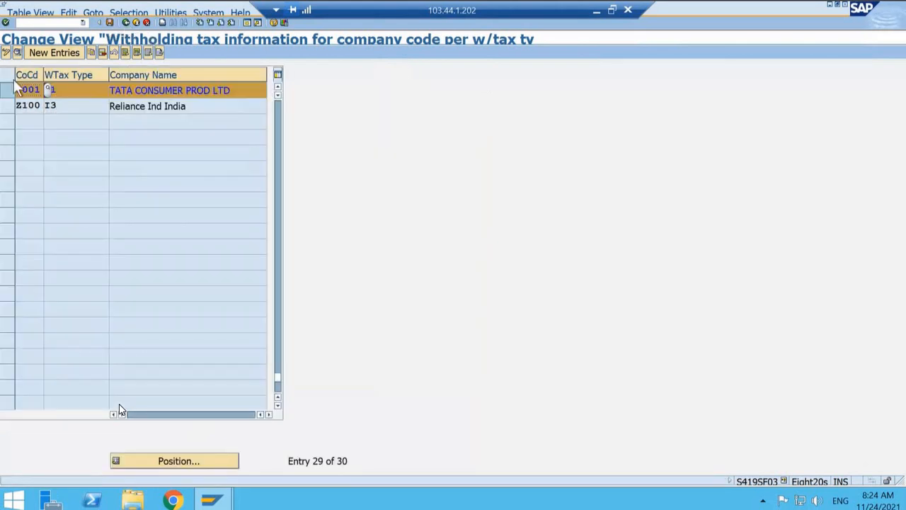
{"action": "left_click", "coordinate": [7, 92]}
{"action": "scroll", "coordinate": [165, 136], "scroll_direction": "up", "scroll_amount": 4}
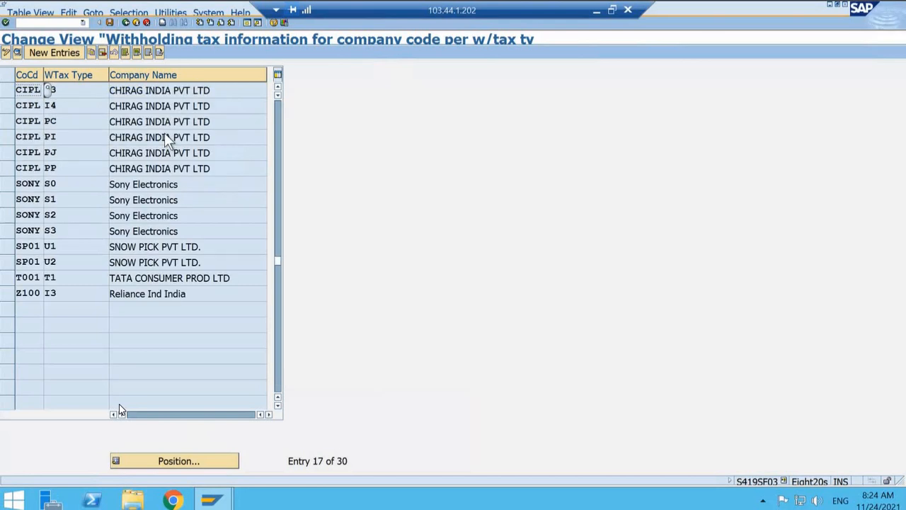
{"action": "left_click", "coordinate": [63, 52]}
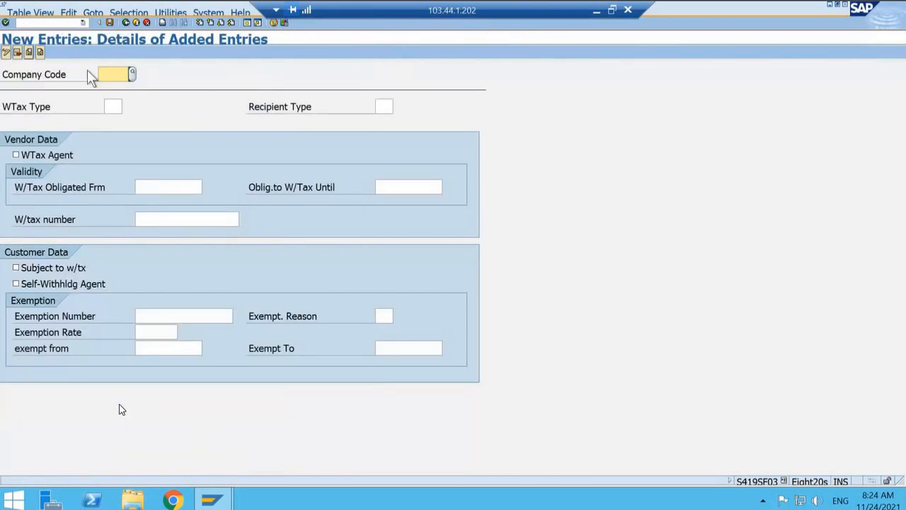
{"action": "left_click", "coordinate": [138, 24]}
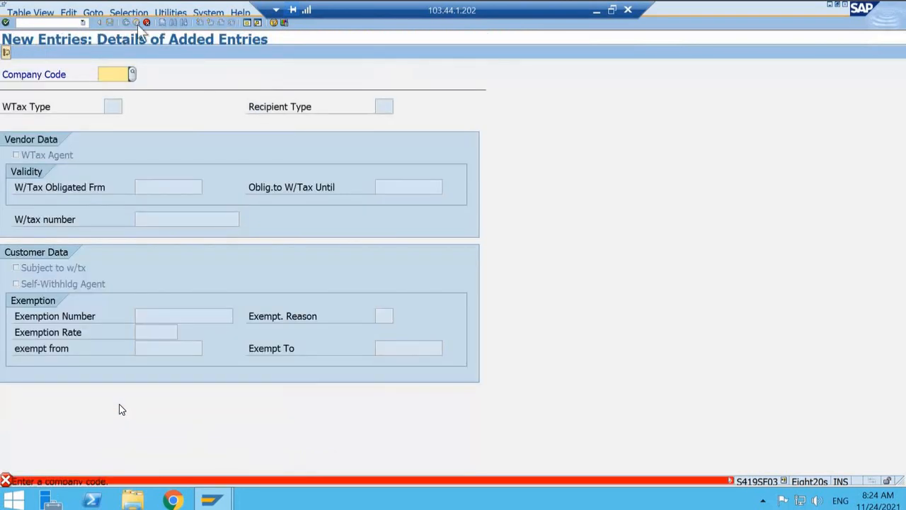
{"action": "left_click", "coordinate": [146, 23]}
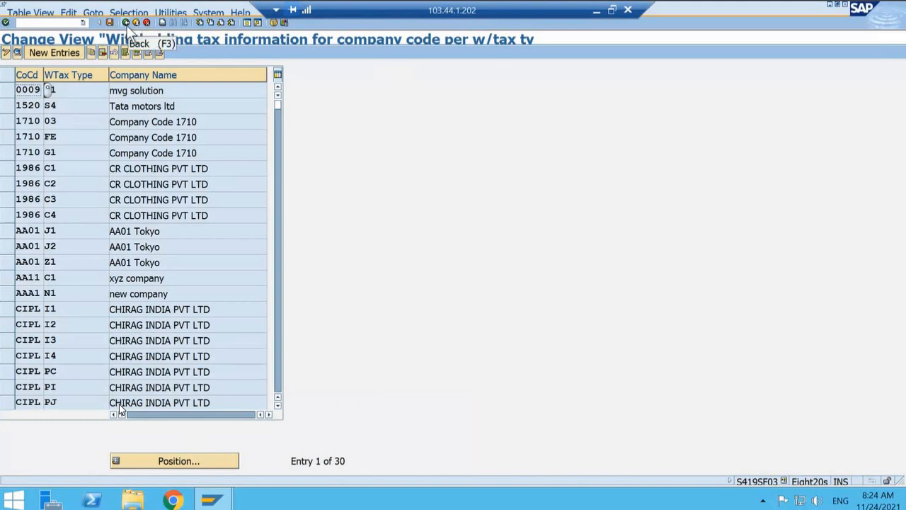
Step: Reopen the activity Assign Withholding Tax Types to Company Codes and position its list at company code T001
{"action": "left_click", "coordinate": [126, 23]}
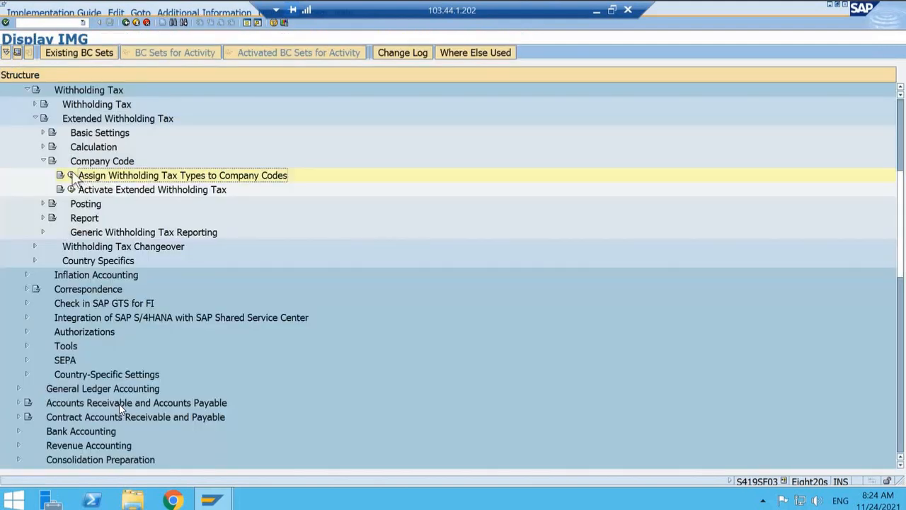
{"action": "left_click", "coordinate": [71, 176]}
{"action": "left_click", "coordinate": [195, 461]}
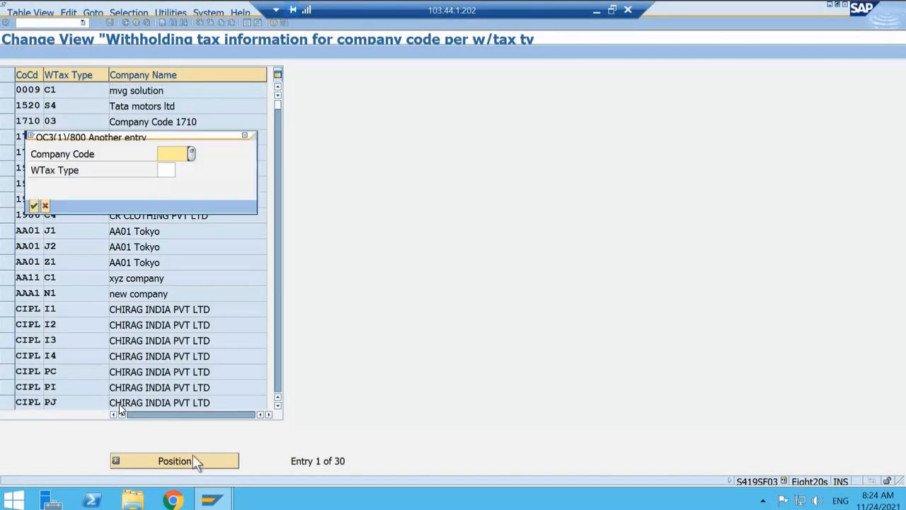
{"action": "type", "text": "T001"}
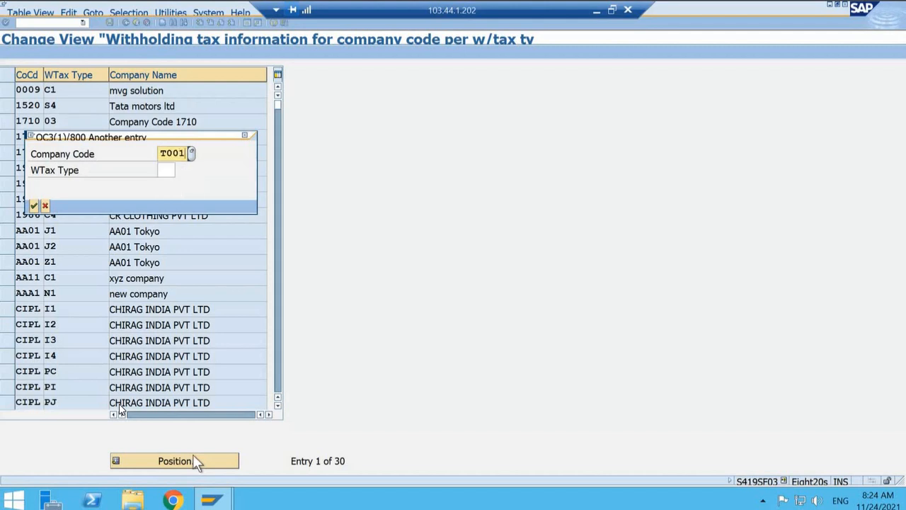
{"action": "key", "text": "Return"}
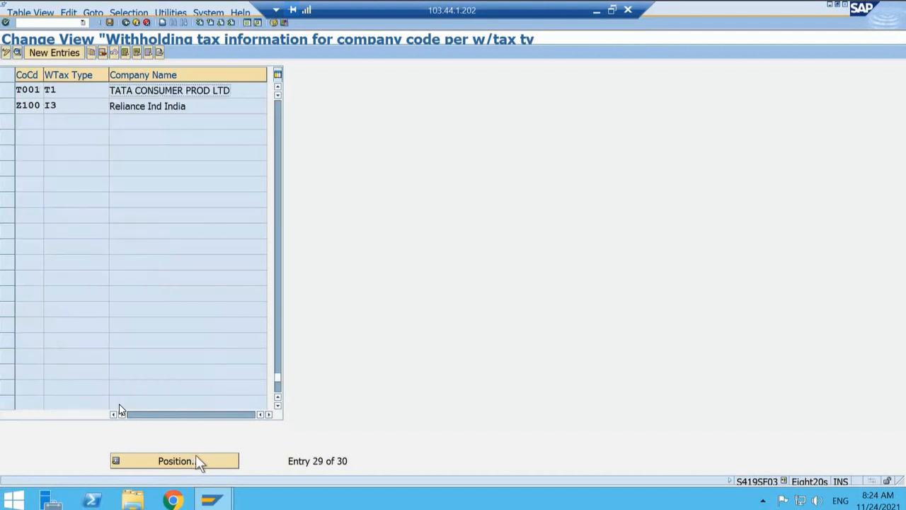
{"action": "left_click", "coordinate": [7, 90]}
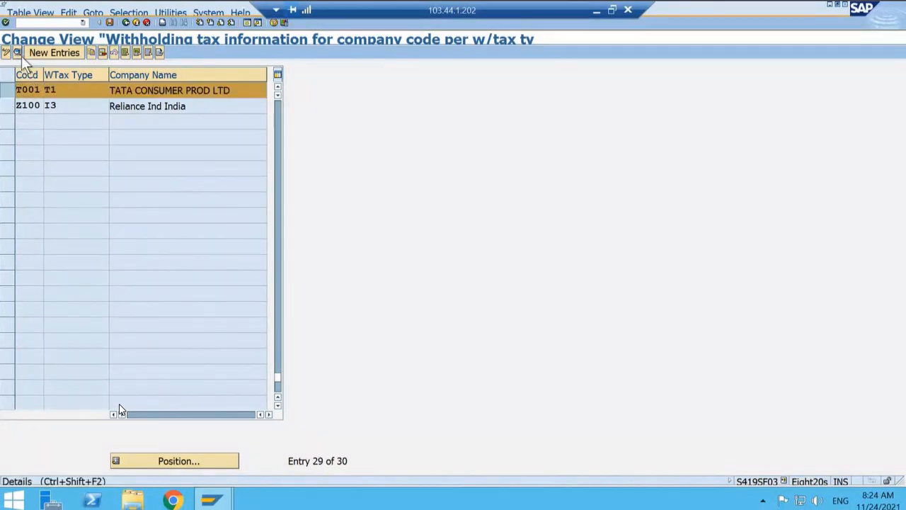
{"action": "left_click", "coordinate": [22, 56]}
{"action": "key", "text": "F5"}
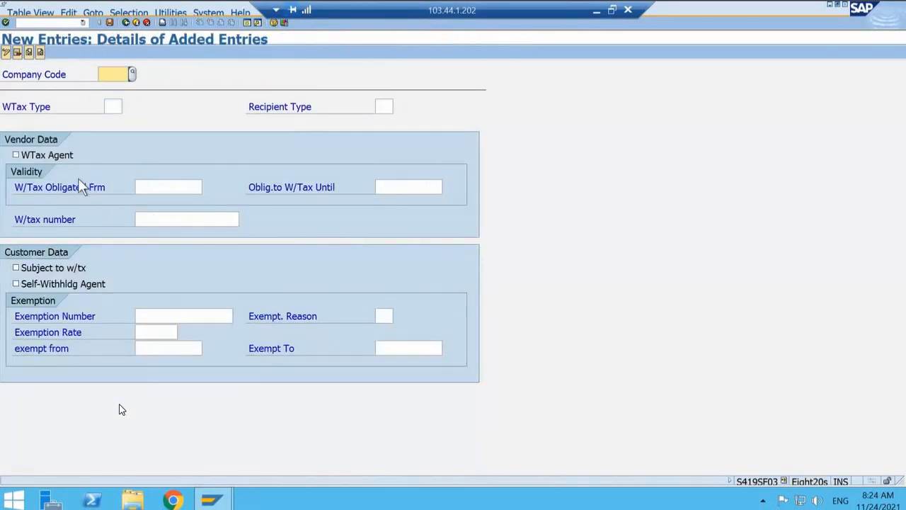
{"action": "left_click", "coordinate": [140, 23]}
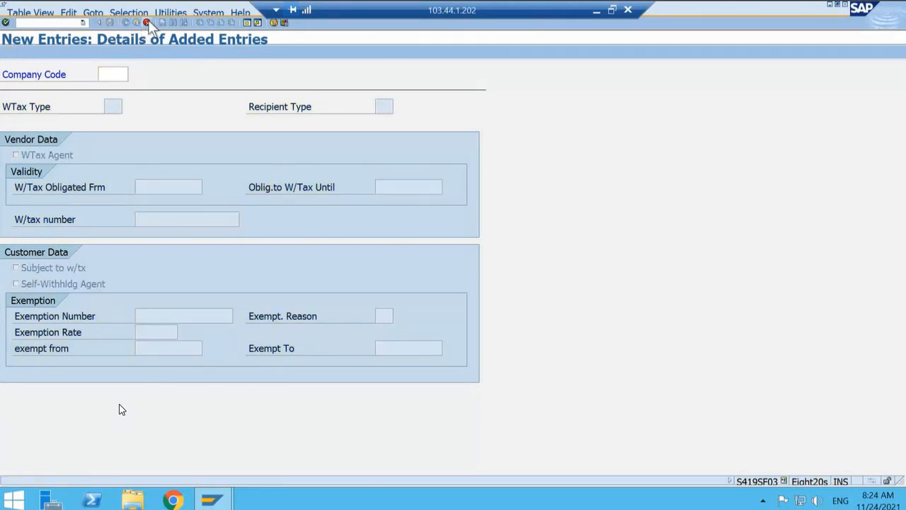
{"action": "left_click", "coordinate": [146, 23]}
Step: Locate the T001 assignment again, check the recipient types available in its details, and return to the assignment list
{"action": "left_click", "coordinate": [190, 465]}
{"action": "type", "text": "T"}
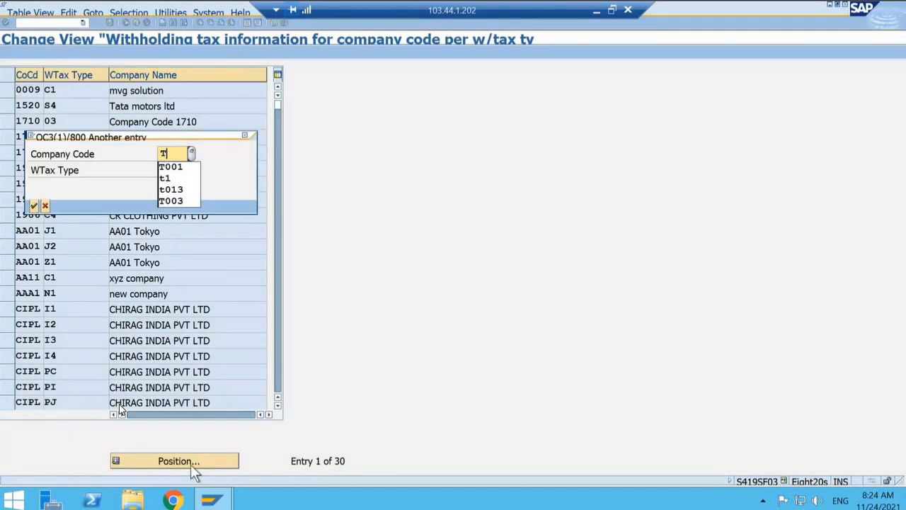
{"action": "type", "text": "001"}
{"action": "key", "text": "Return"}
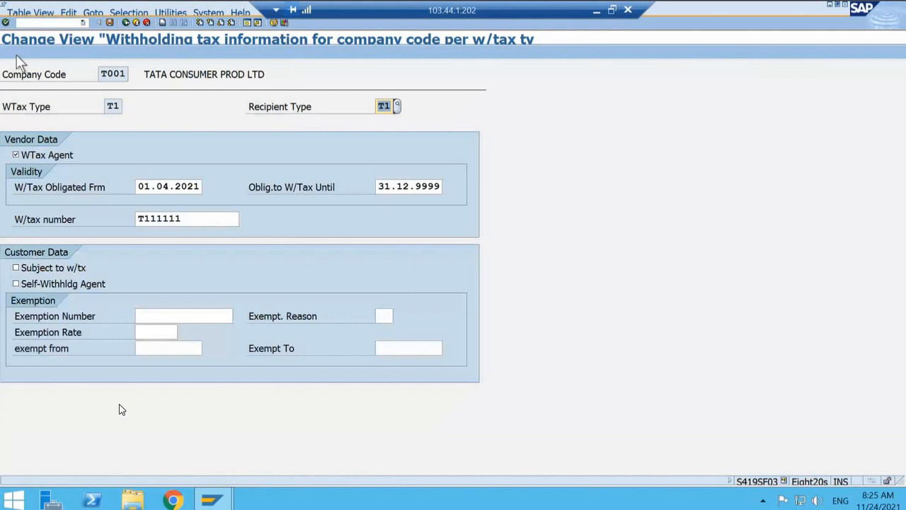
{"action": "left_click", "coordinate": [397, 106]}
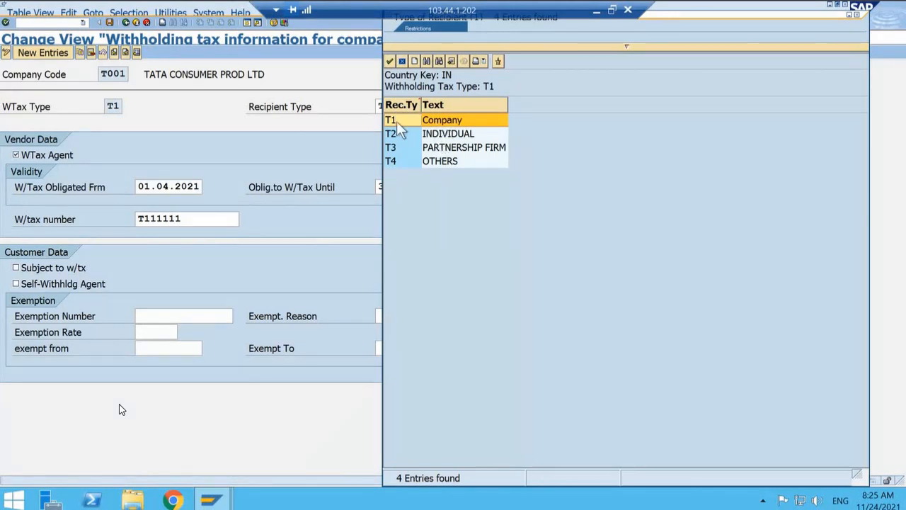
{"action": "left_click", "coordinate": [402, 61]}
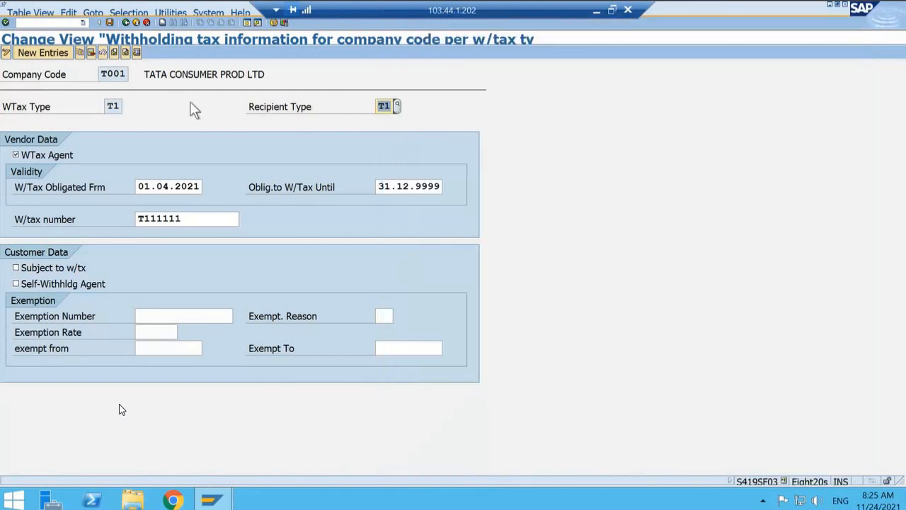
{"action": "left_click", "coordinate": [127, 22]}
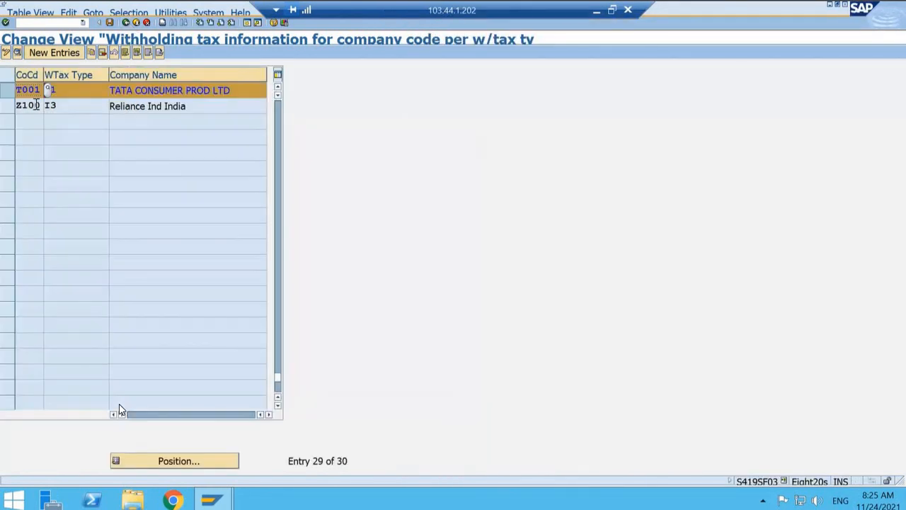
Step: Leave the assignment list, reopen the SAP Reference IMG, and expand Financial Accounting down to Financial Accounting Global Settings
{"action": "left_click", "coordinate": [126, 23]}
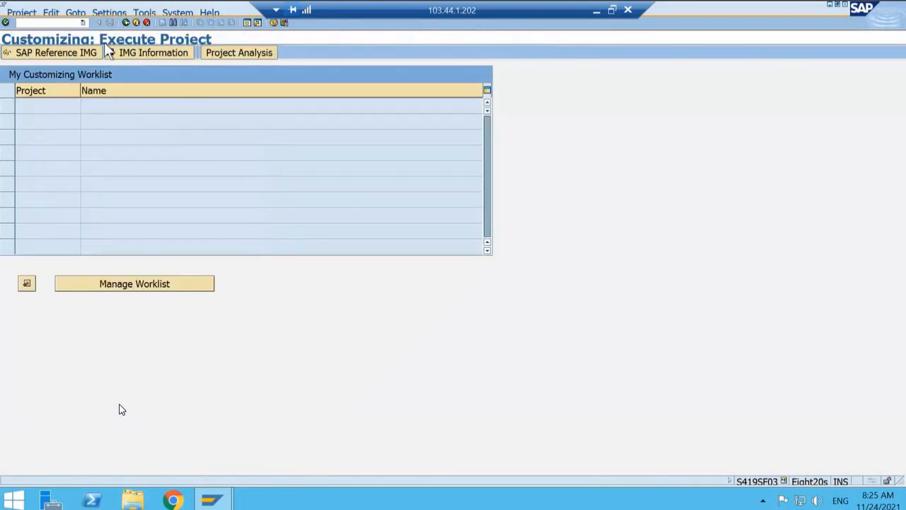
{"action": "left_click", "coordinate": [78, 54]}
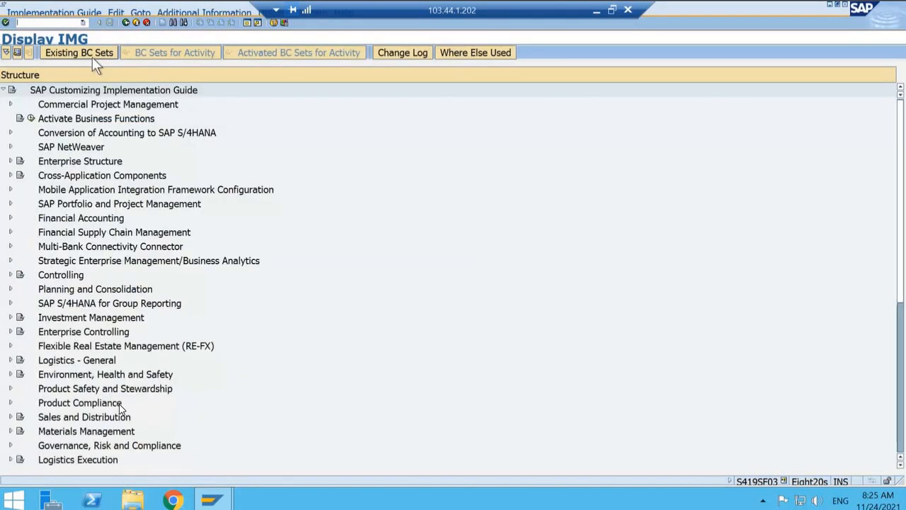
{"action": "double_click", "coordinate": [116, 218]}
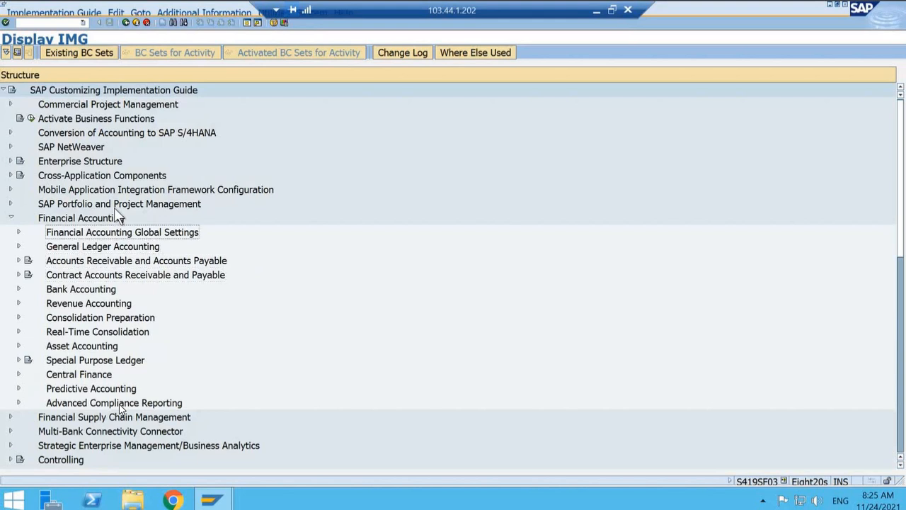
{"action": "double_click", "coordinate": [106, 232]}
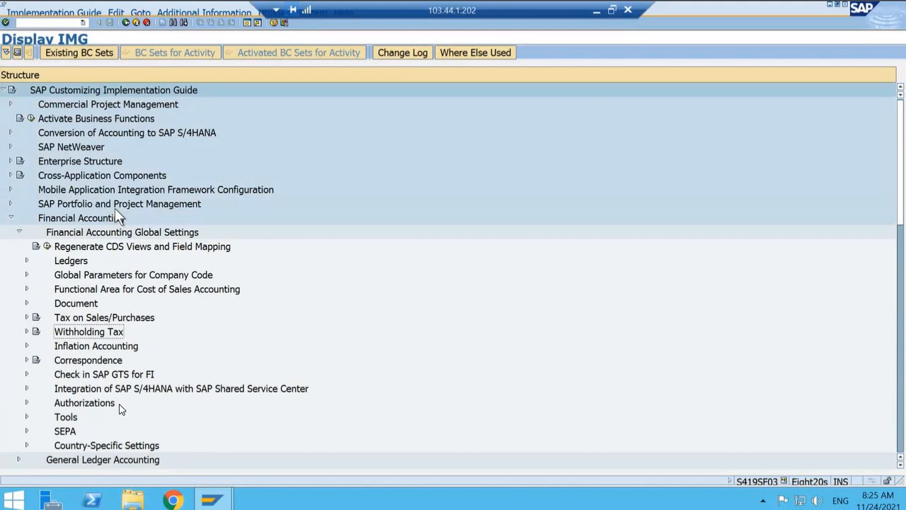
Step: Expand the Withholding Tax node through Extended Withholding Tax to show the Company Code activities
{"action": "key", "text": "Right"}
{"action": "key", "text": "Down"}
{"action": "key", "text": "Down"}
{"action": "key", "text": "Right"}
{"action": "key", "text": "Down"}
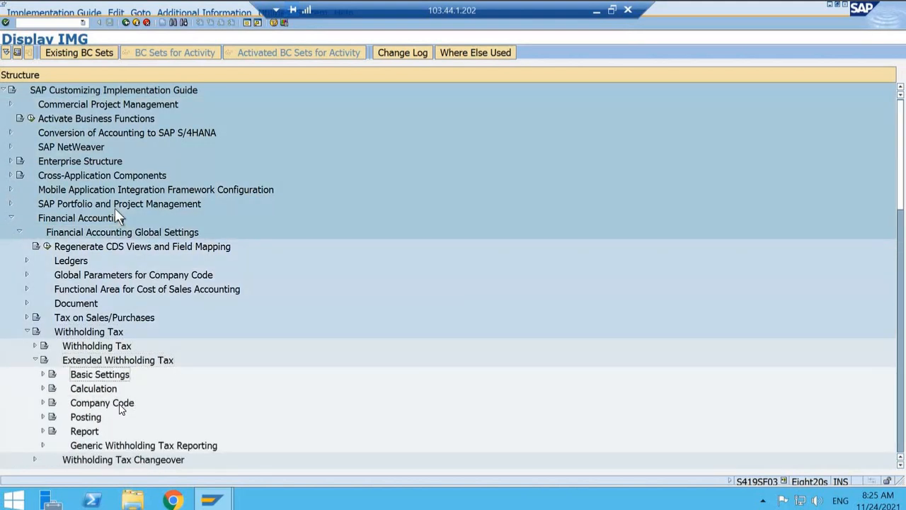
{"action": "key", "text": "Down"}
Step: Check the T001 entry in Assign Withholding Tax Types to Company Codes and return to the implementation guide
{"action": "key", "text": "Down"}
{"action": "key", "text": "Right"}
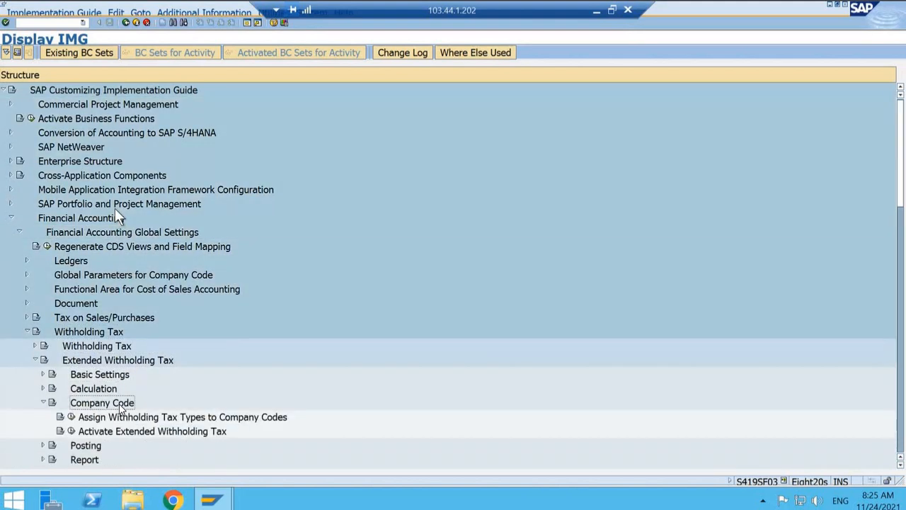
{"action": "key", "text": "Down"}
{"action": "key", "text": "Down"}
{"action": "key", "text": "Up"}
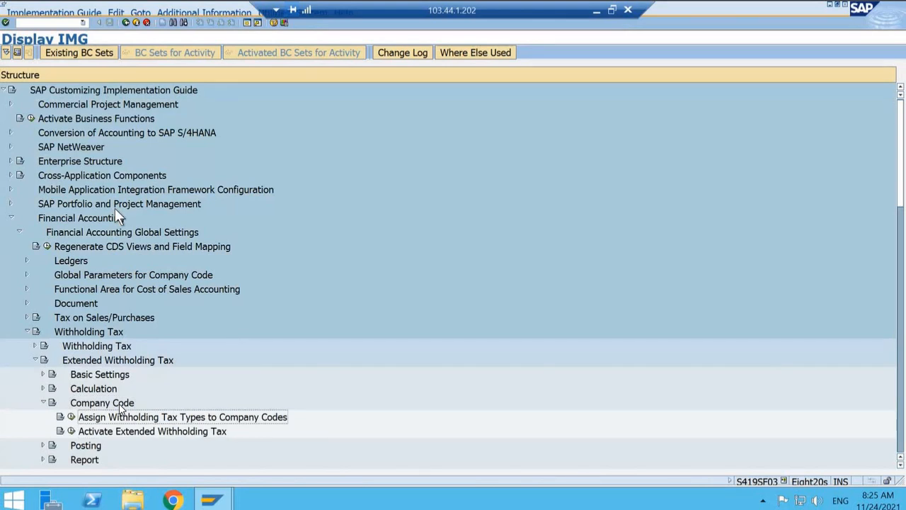
{"action": "key", "text": "Left"}
{"action": "key", "text": "Return"}
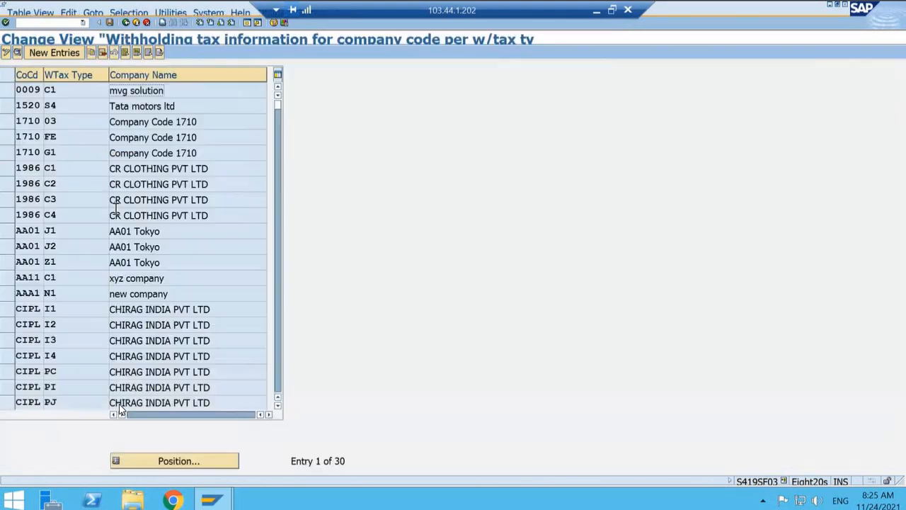
{"action": "left_click", "coordinate": [220, 459]}
{"action": "type", "text": "T001"}
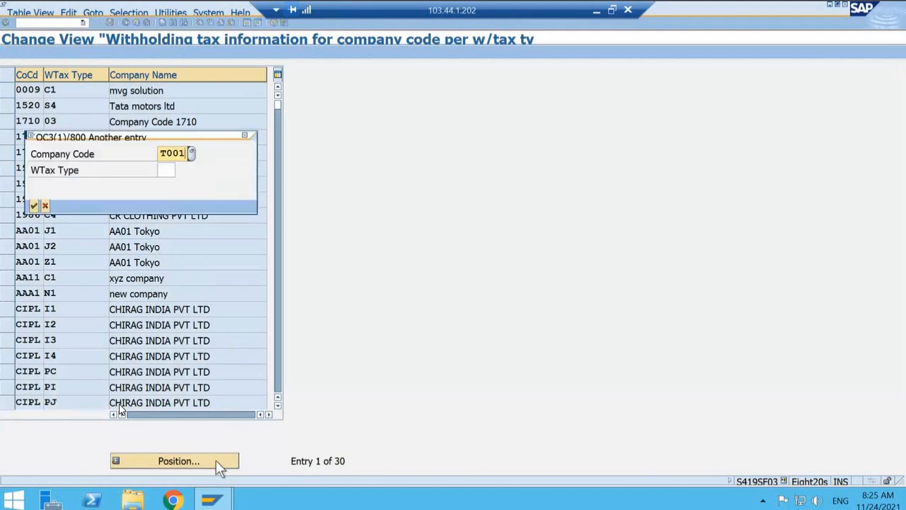
{"action": "key", "text": "Return"}
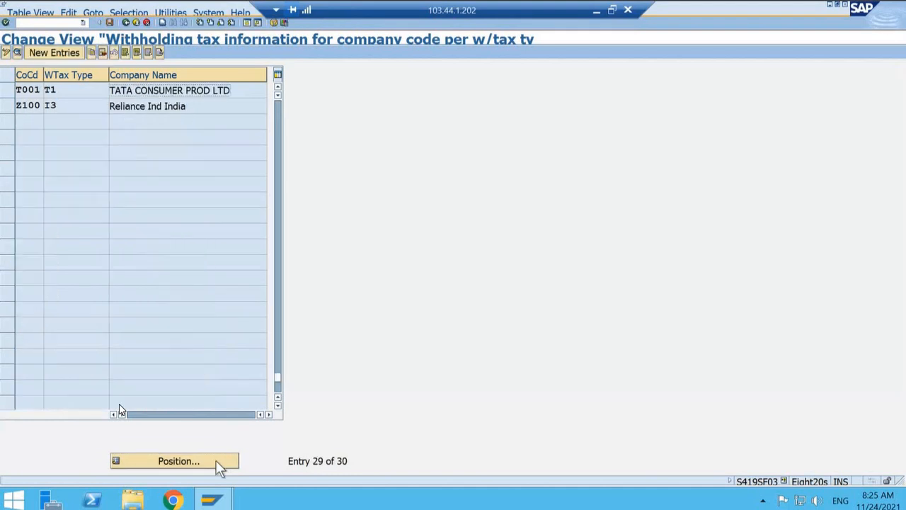
{"action": "left_click", "coordinate": [71, 90]}
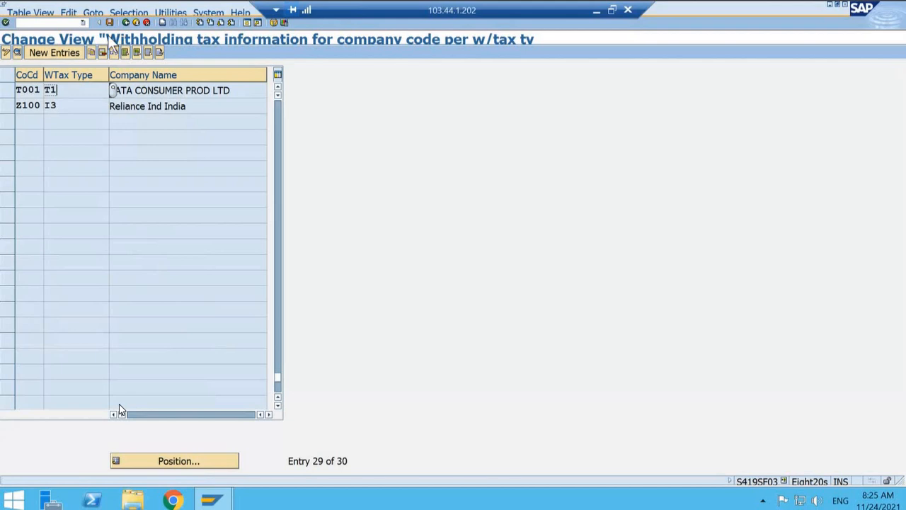
{"action": "left_click", "coordinate": [126, 22]}
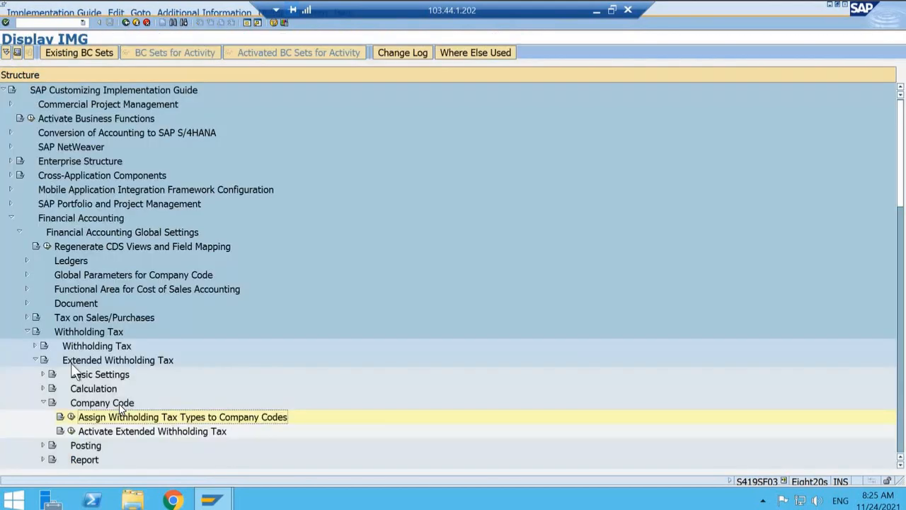
Step: Open the activity Activate Extended Withholding Tax and position its list at company code T001
{"action": "left_click", "coordinate": [71, 431]}
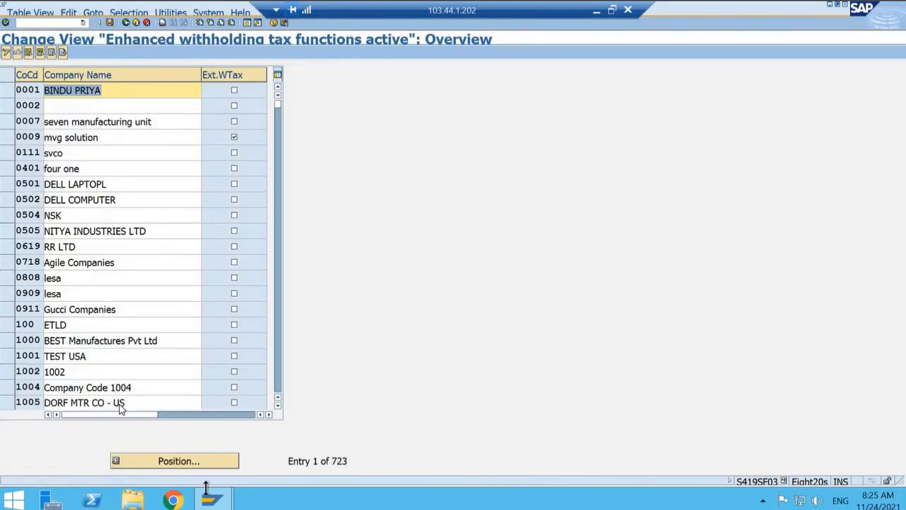
{"action": "left_click", "coordinate": [210, 459]}
{"action": "type", "text": "T"}
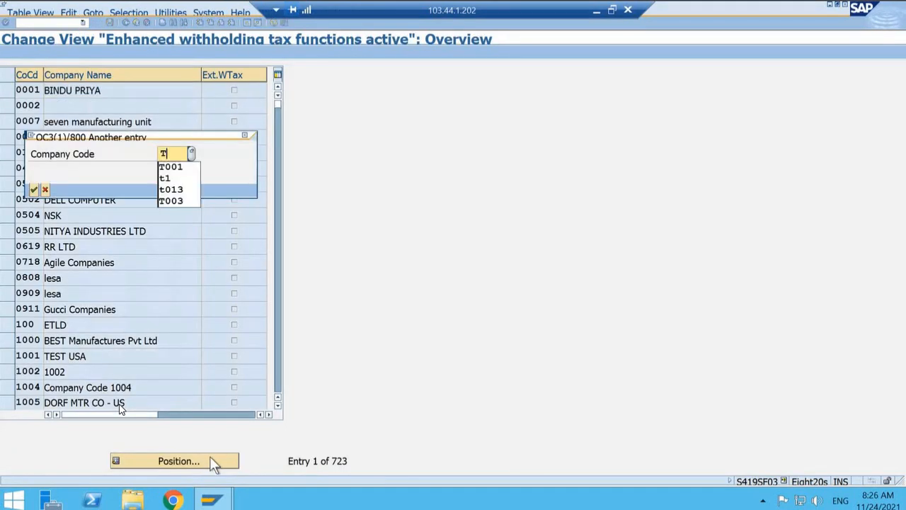
{"action": "type", "text": "001"}
{"action": "key", "text": "Return"}
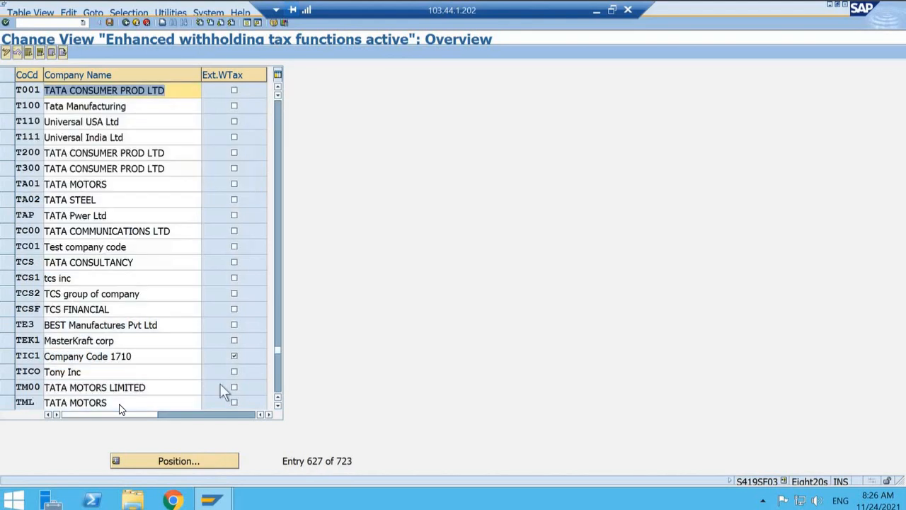
Step: Activate extended withholding tax for company code T001, save it to customizing request QC3K903193, and return to the implementation guide
{"action": "left_click", "coordinate": [234, 92]}
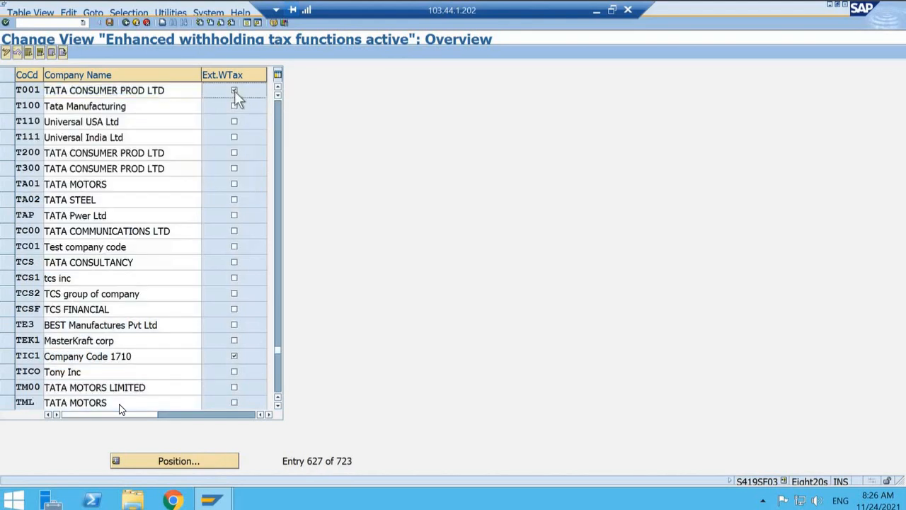
{"action": "left_click", "coordinate": [109, 24]}
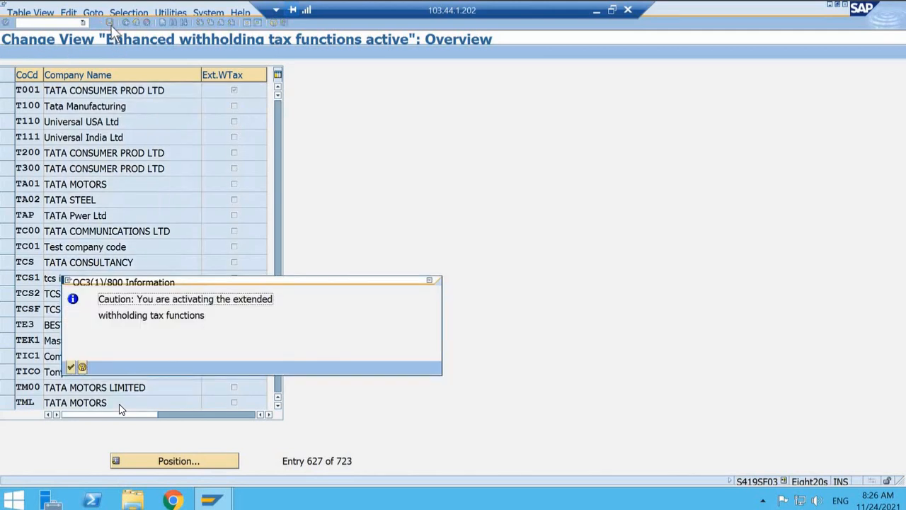
{"action": "left_click", "coordinate": [72, 366]}
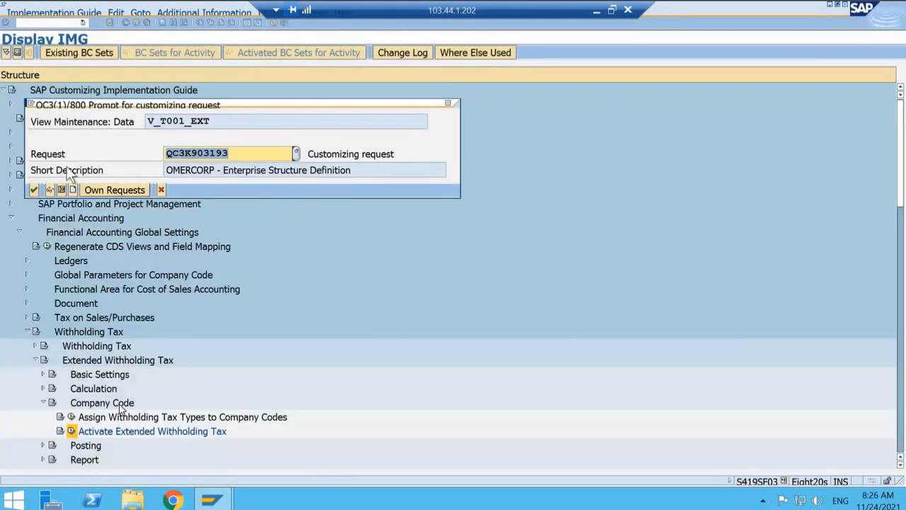
{"action": "left_click", "coordinate": [34, 190]}
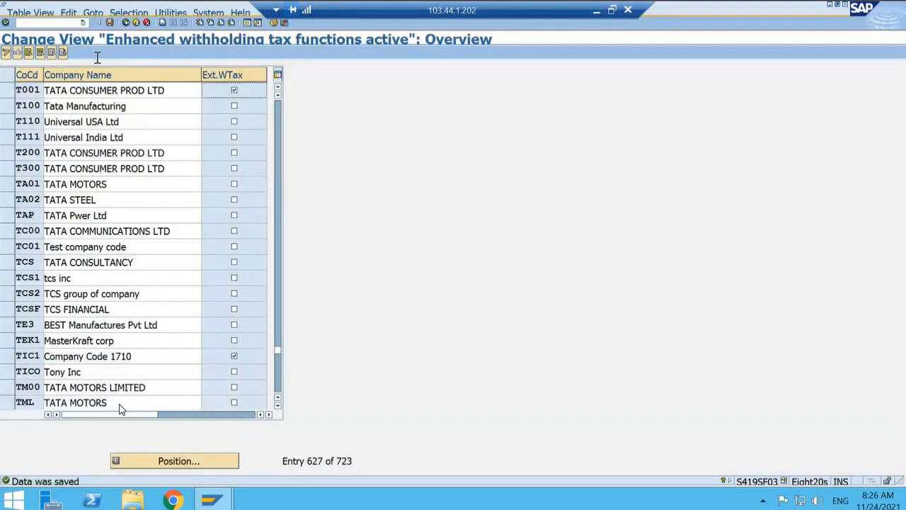
{"action": "left_click", "coordinate": [124, 24]}
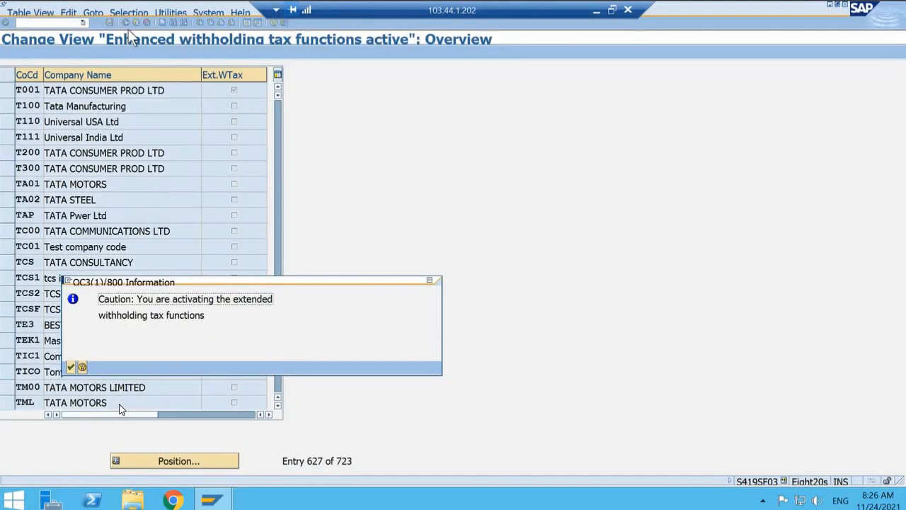
{"action": "left_click", "coordinate": [70, 365]}
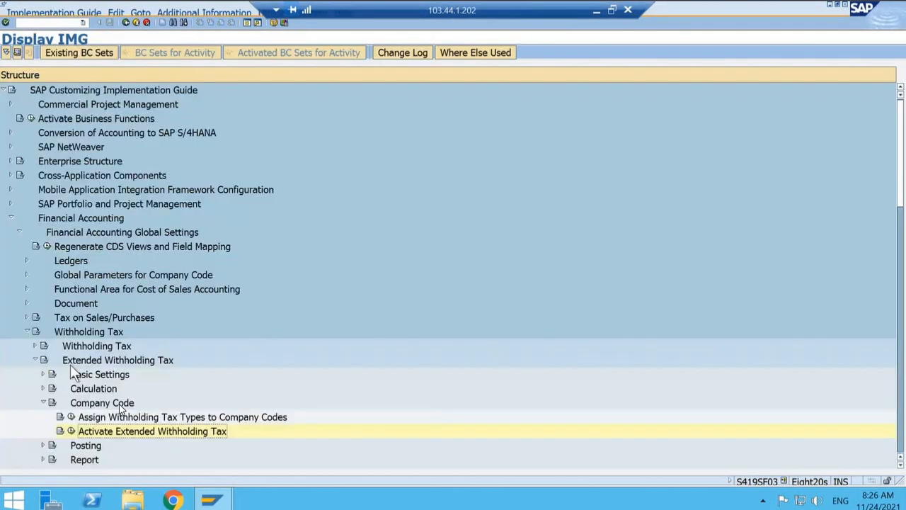
Step: Collapse the Company Code node and the whole Withholding Tax branch in the implementation guide
{"action": "double_click", "coordinate": [119, 405]}
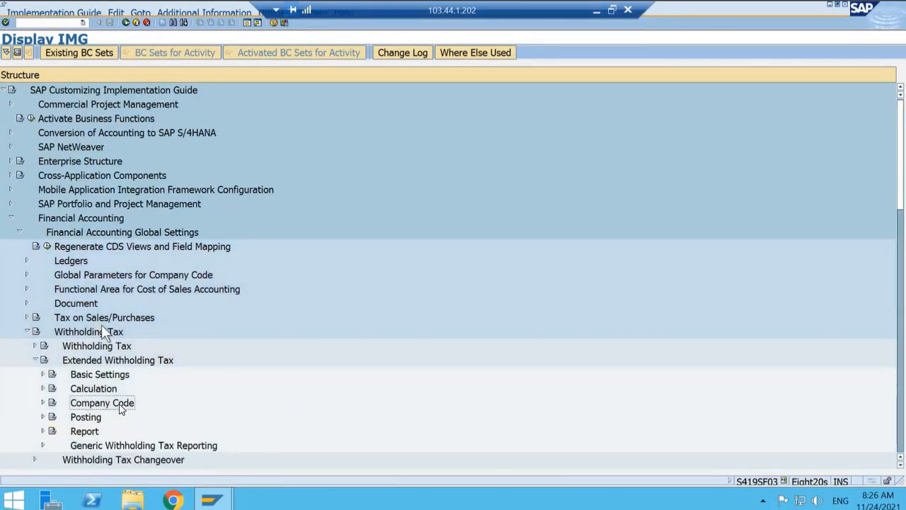
{"action": "key", "text": "Up"}
{"action": "key", "text": "Up"}
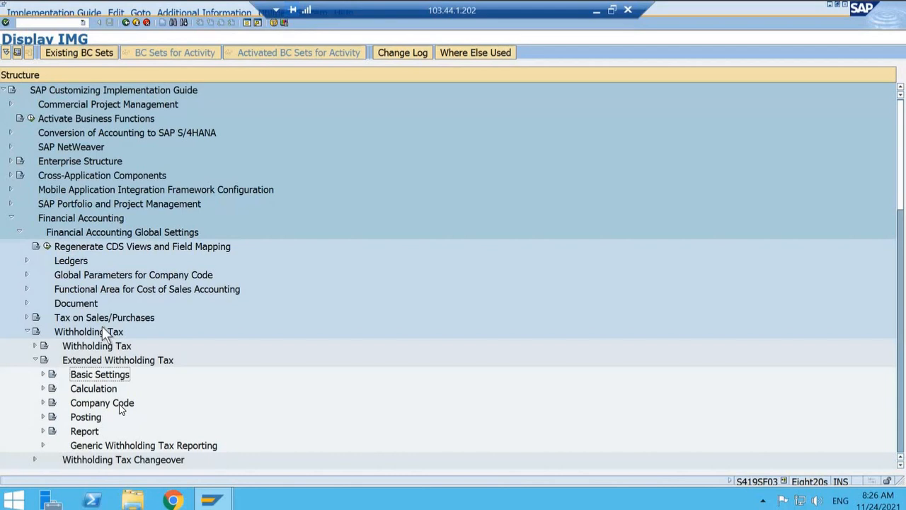
{"action": "key", "text": "Left"}
{"action": "key", "text": "Left"}
{"action": "key", "text": "Left"}
{"action": "key", "text": "Left"}
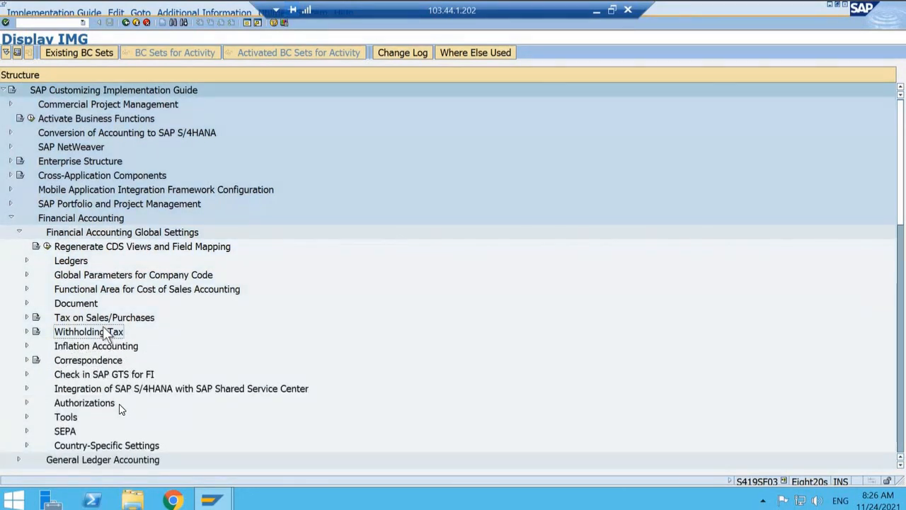
Step: Expand Withholding Tax through Extended Withholding Tax and Posting to show the activities under Accounts for Withholding Tax
{"action": "key", "text": "Right"}
{"action": "key", "text": "Down"}
{"action": "key", "text": "Down"}
{"action": "key", "text": "Right"}
{"action": "key", "text": "Down"}
{"action": "key", "text": "Down"}
{"action": "key", "text": "Down"}
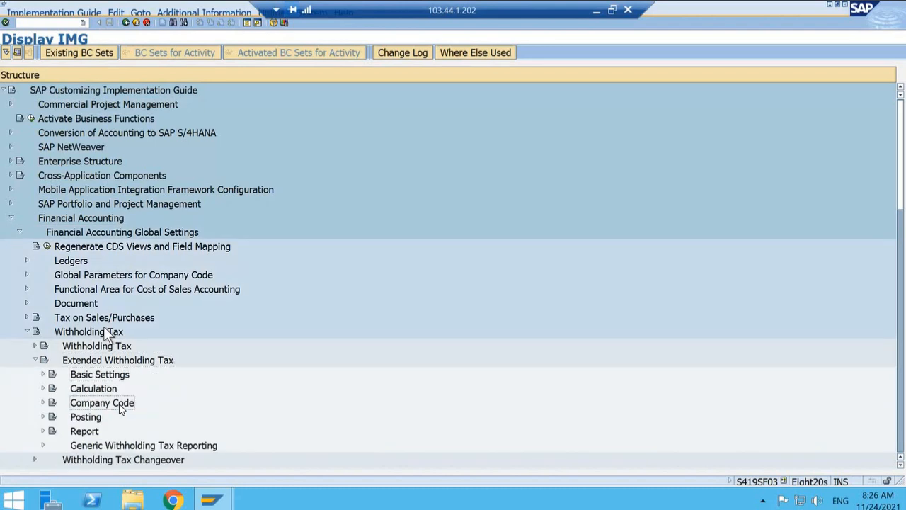
{"action": "key", "text": "Down"}
{"action": "key", "text": "Right"}
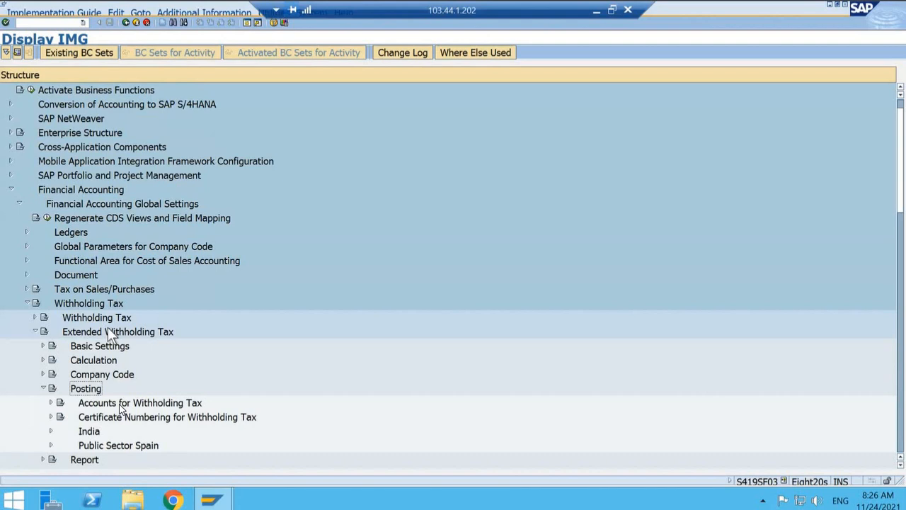
{"action": "key", "text": "Down"}
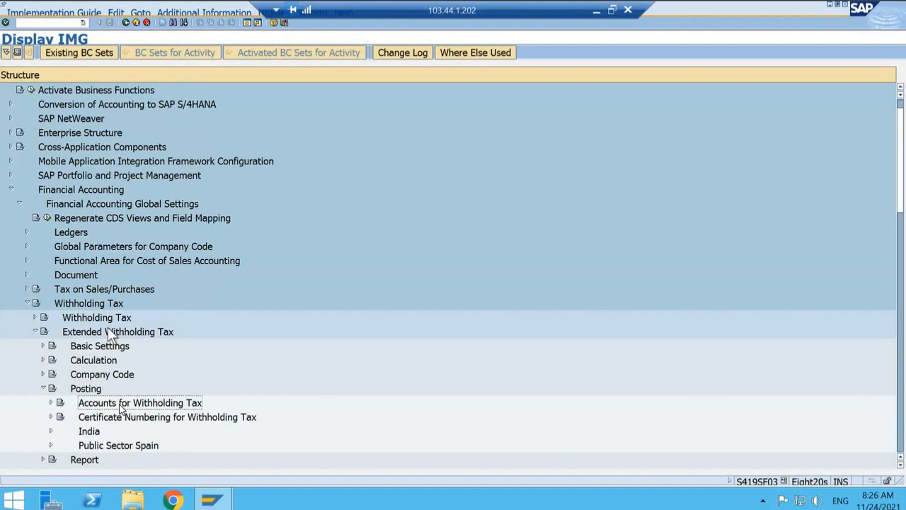
{"action": "key", "text": "Right"}
{"action": "key", "text": "Down"}
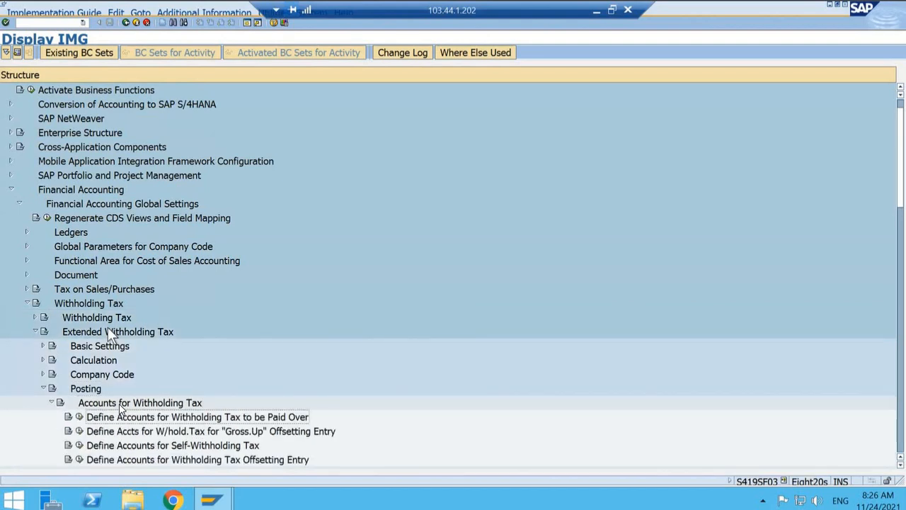
Step: Open the activity Define Accounts for Withholding Tax to be Paid Over for chart of accounts T001
{"action": "key", "text": "Left"}
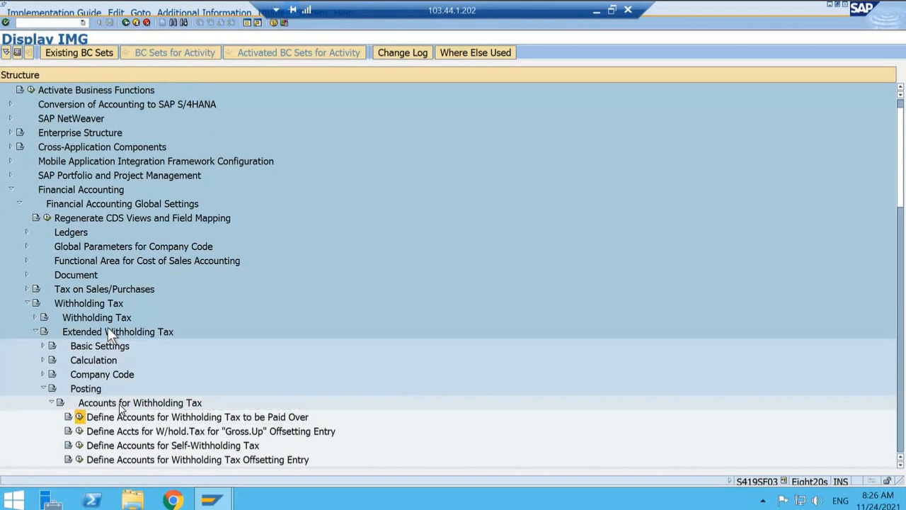
{"action": "key", "text": "Return"}
{"action": "type", "text": "T001"}
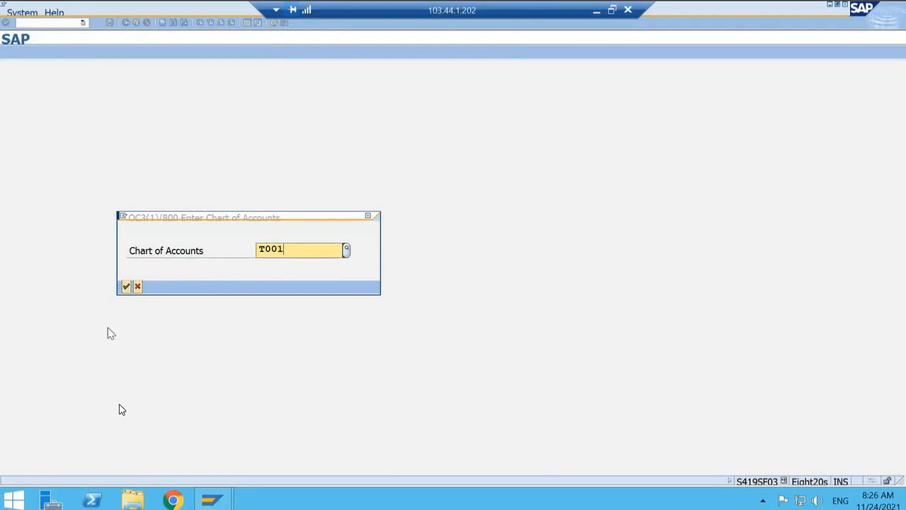
{"action": "key", "text": "Return"}
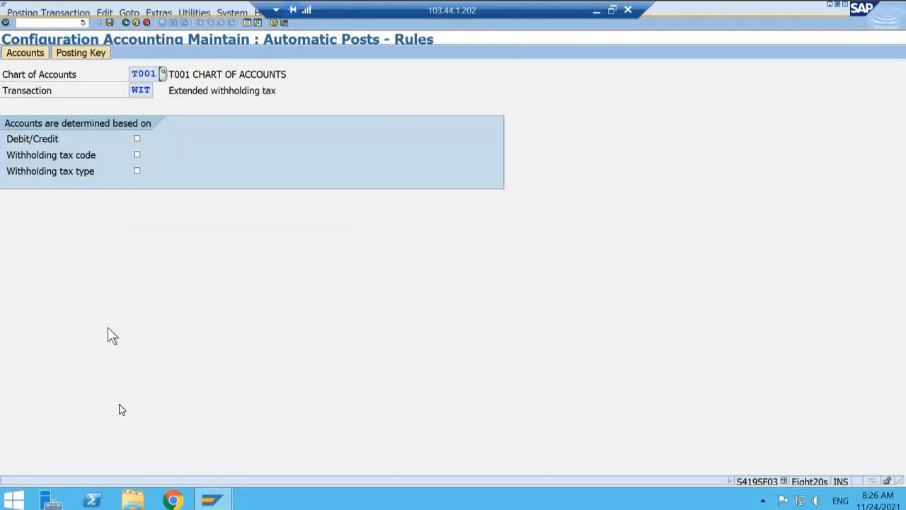
Step: Base the account determination on withholding tax code and withholding tax type, and save the rules
{"action": "left_click", "coordinate": [138, 155]}
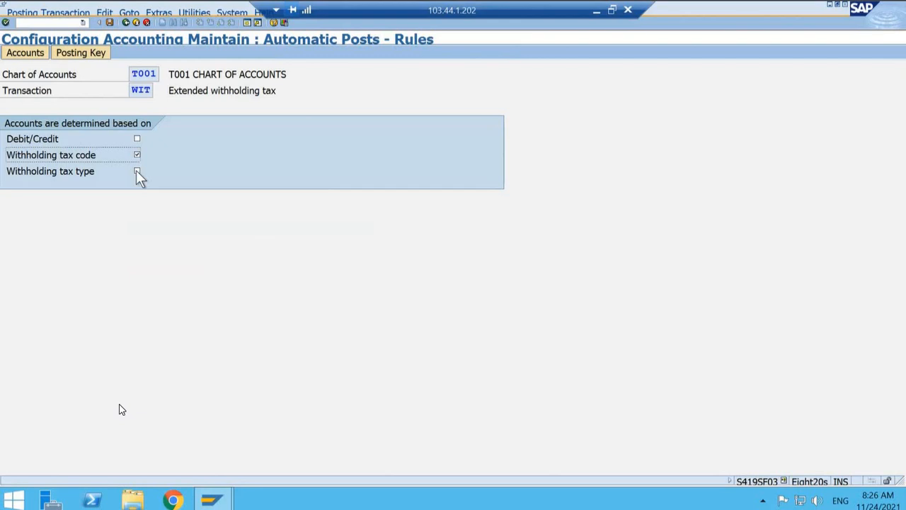
{"action": "left_click", "coordinate": [137, 172]}
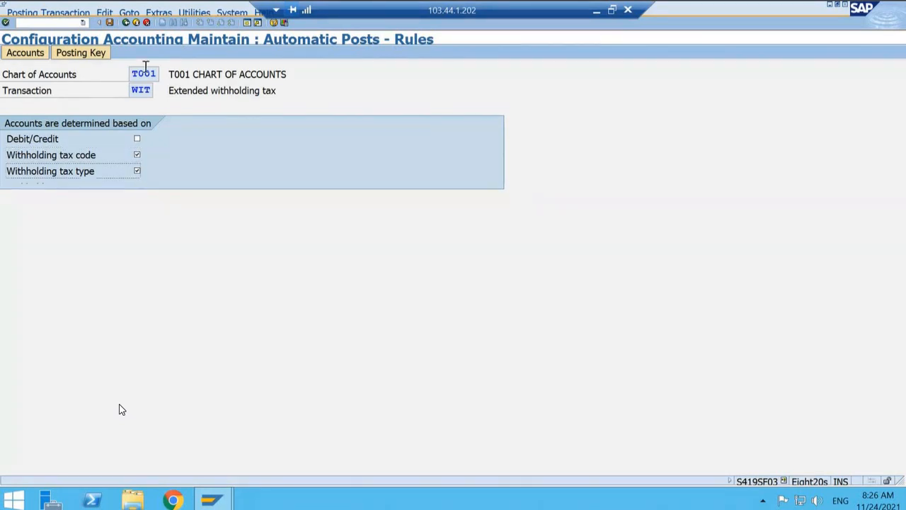
{"action": "left_click", "coordinate": [109, 22]}
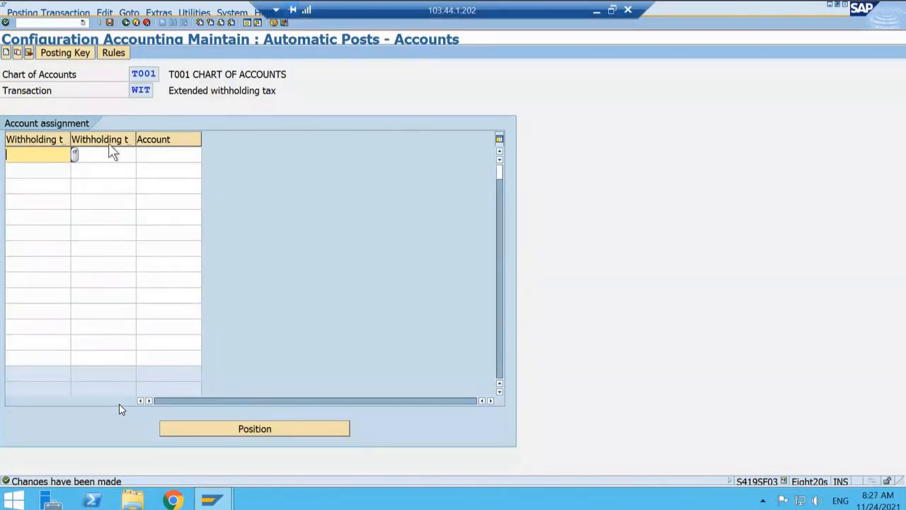
Step: Enter withholding tax type T1 with the Indian withholding tax code T1 in the first account assignment row
{"action": "key", "text": "Tab"}
{"action": "key", "text": "Tab"}
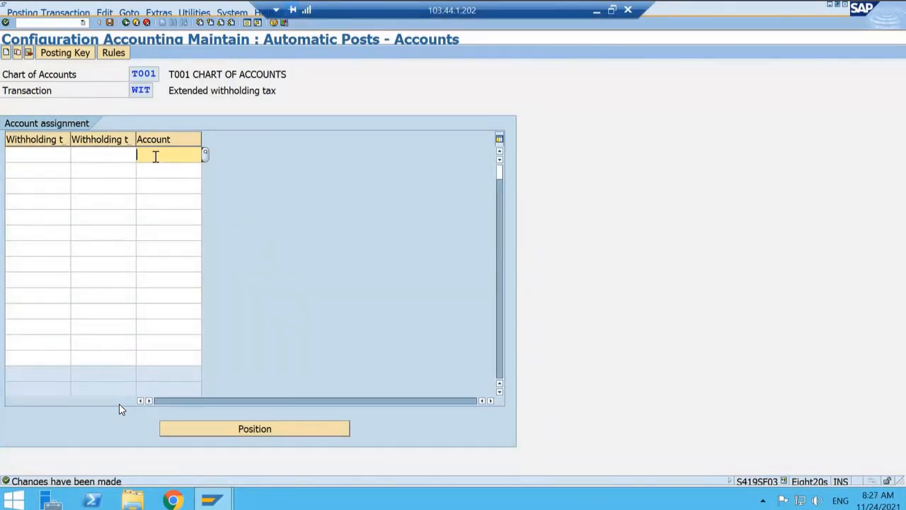
{"action": "left_click", "coordinate": [58, 154]}
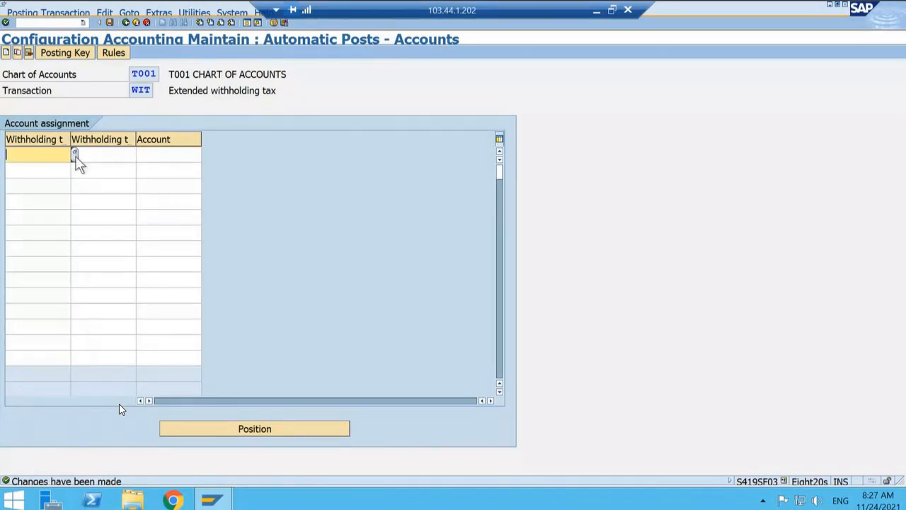
{"action": "type", "text": "T1"}
{"action": "left_click", "coordinate": [84, 157]}
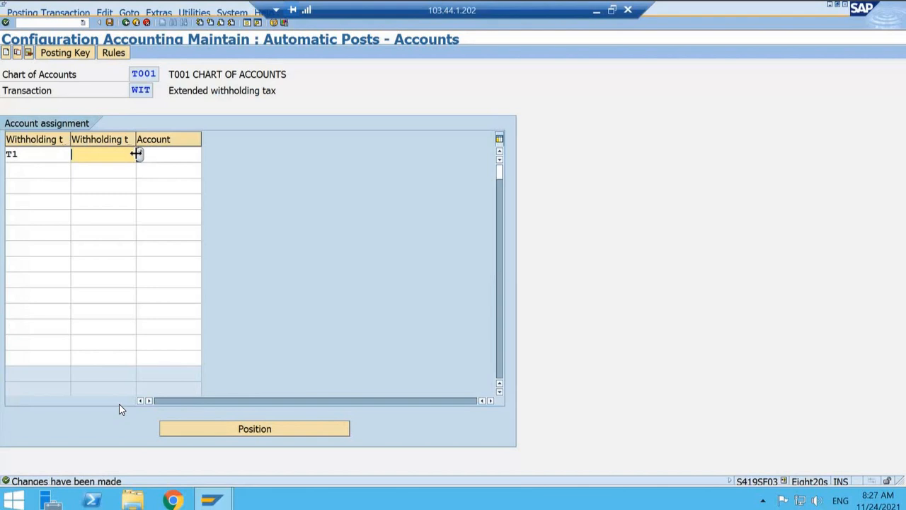
{"action": "key", "text": "F4"}
{"action": "scroll", "coordinate": [120, 409], "scroll_direction": "down", "scroll_amount": 8}
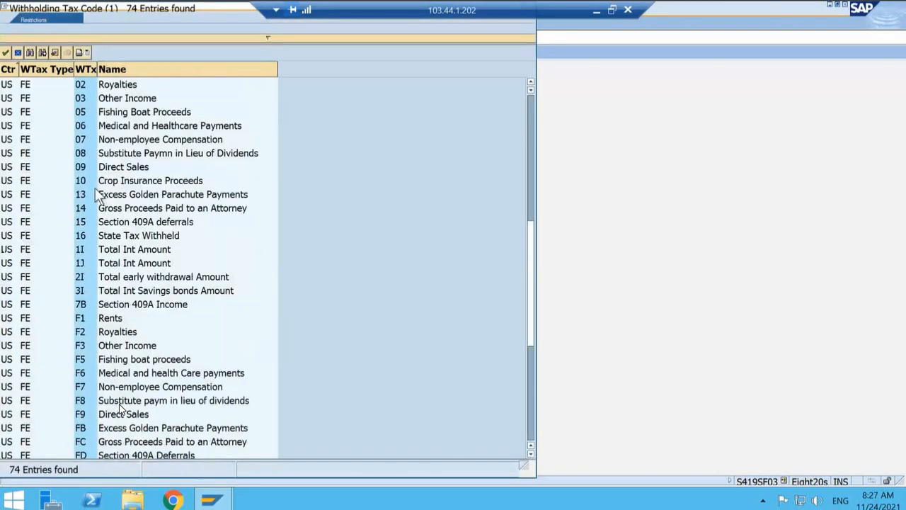
{"action": "scroll", "coordinate": [120, 410], "scroll_direction": "up", "scroll_amount": 9}
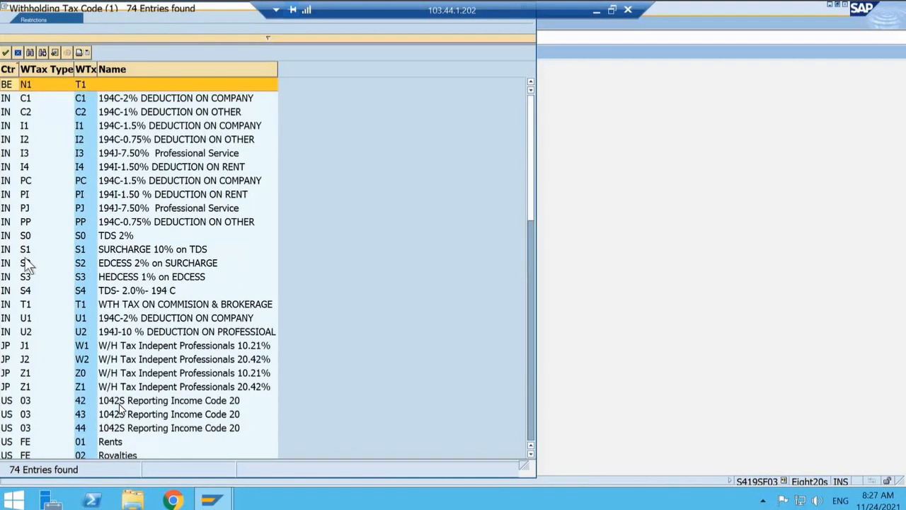
{"action": "double_click", "coordinate": [26, 300]}
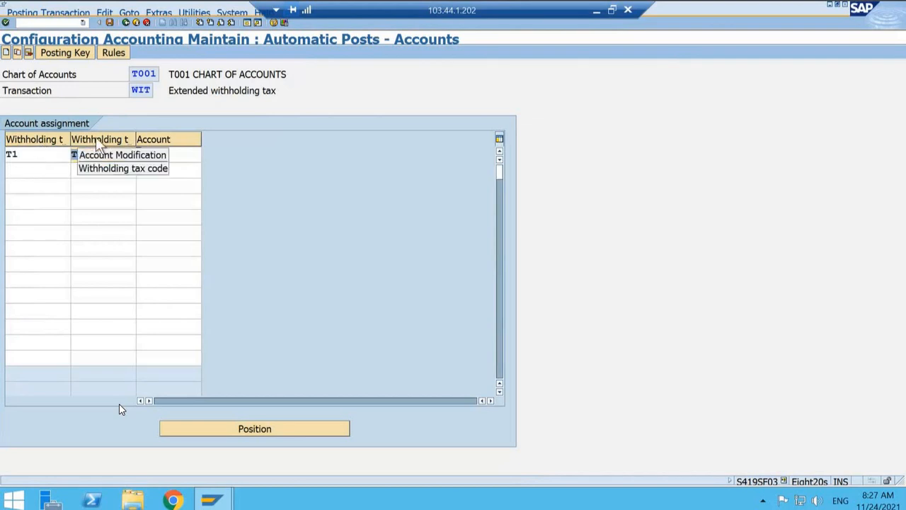
{"action": "left_click", "coordinate": [190, 157]}
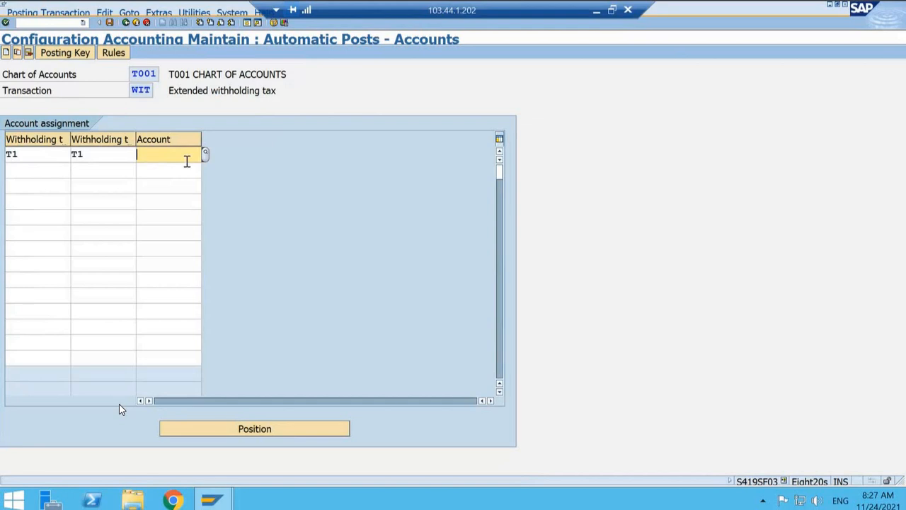
Step: Open transaction FS00 in a new session
{"action": "left_click", "coordinate": [45, 22]}
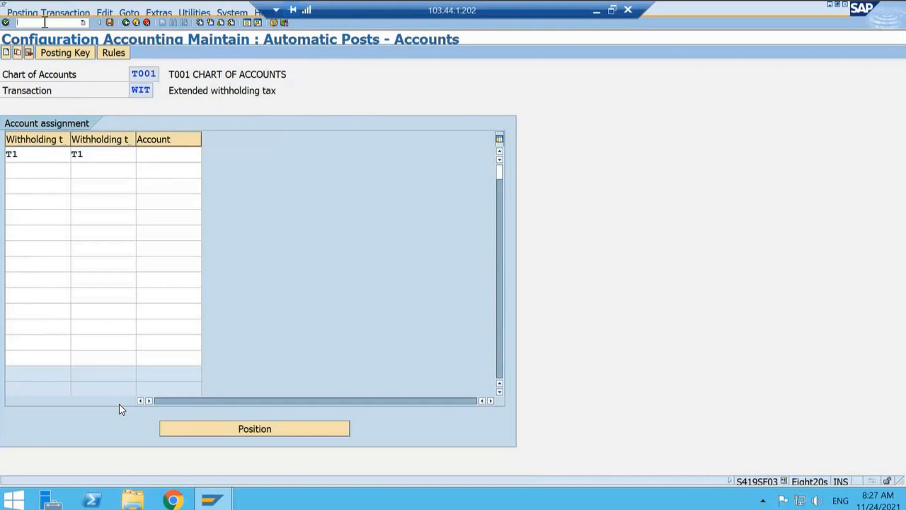
{"action": "type", "text": "/OFS00"}
{"action": "key", "text": "Return"}
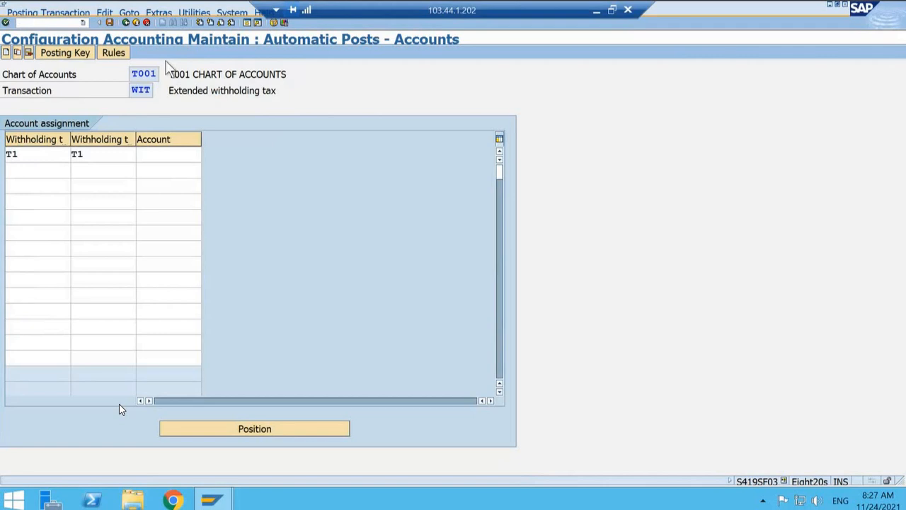
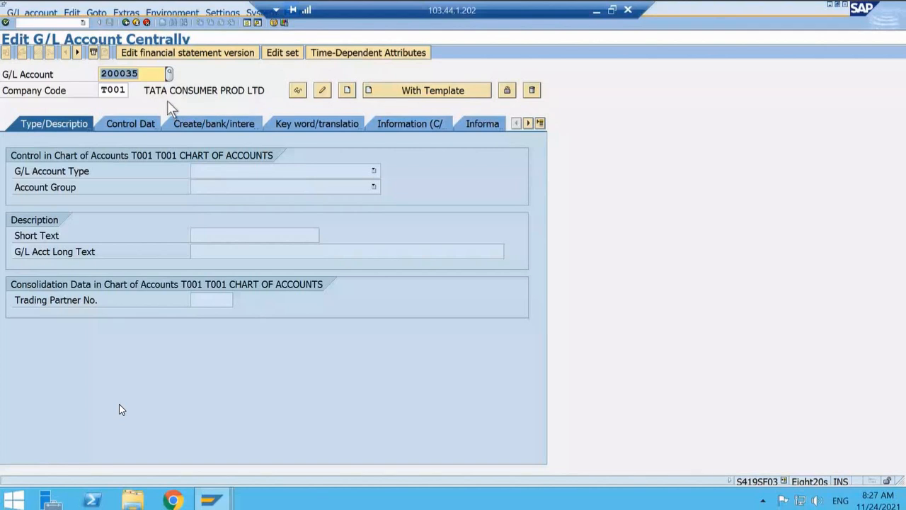
Step: Look up the existing G/L account numbers in company code T001
{"action": "key", "text": "F4"}
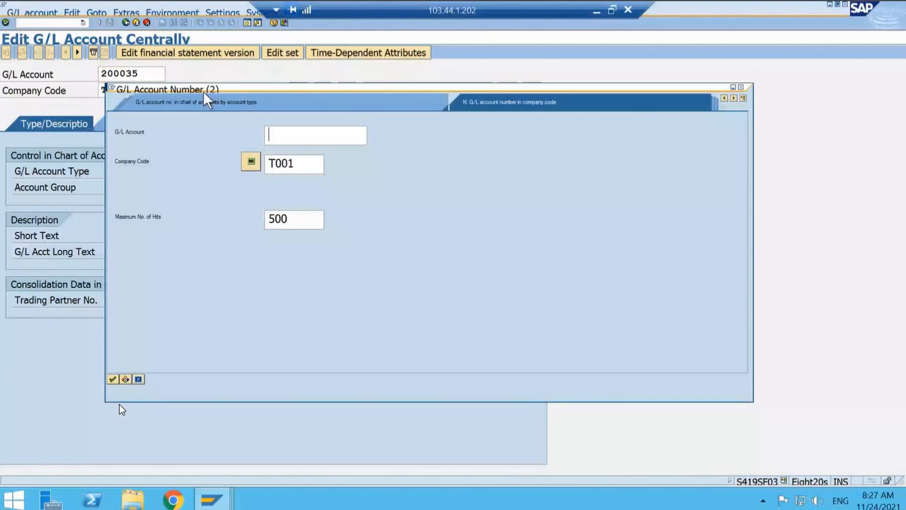
{"action": "key", "text": "Return"}
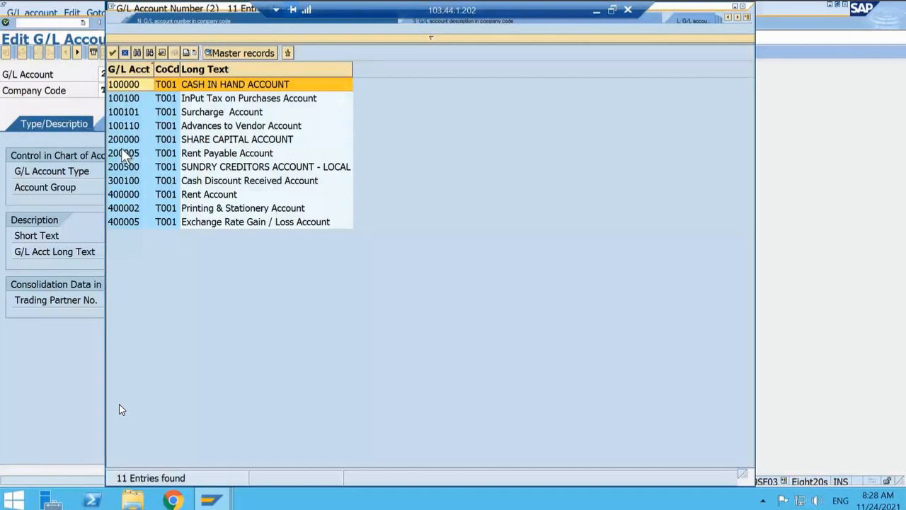
{"action": "left_click", "coordinate": [125, 54]}
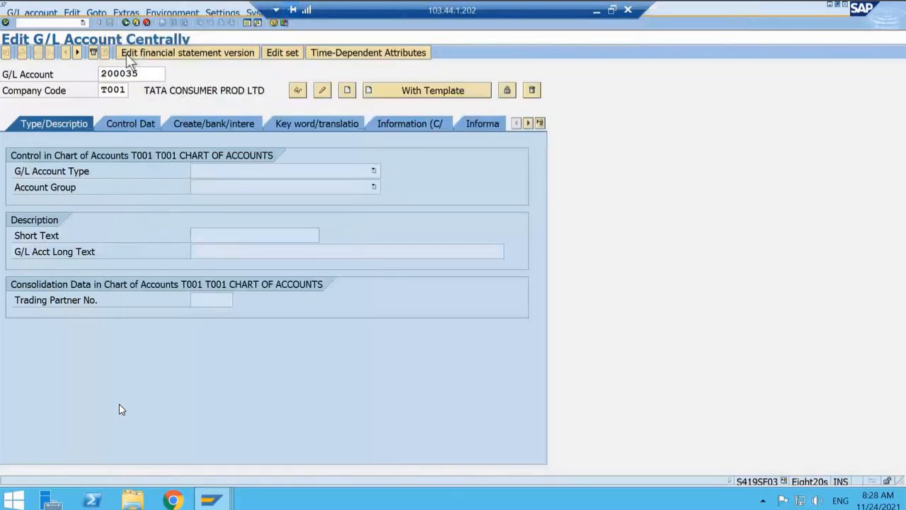
Step: Start creating G/L account 200010 in company code T001
{"action": "double_click", "coordinate": [153, 75]}
{"action": "type", "text": "2000"}
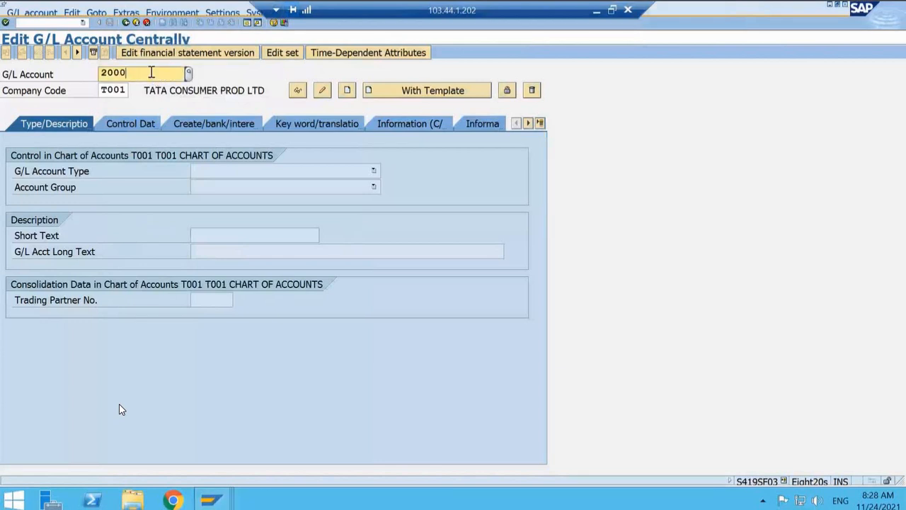
{"action": "type", "text": "1"}
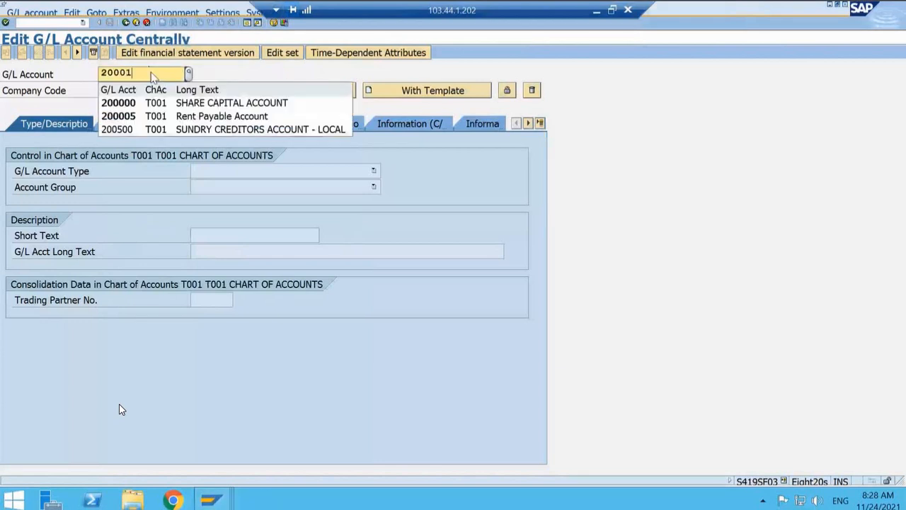
{"action": "type", "text": "0"}
{"action": "key", "text": "Return"}
{"action": "left_click", "coordinate": [347, 91]}
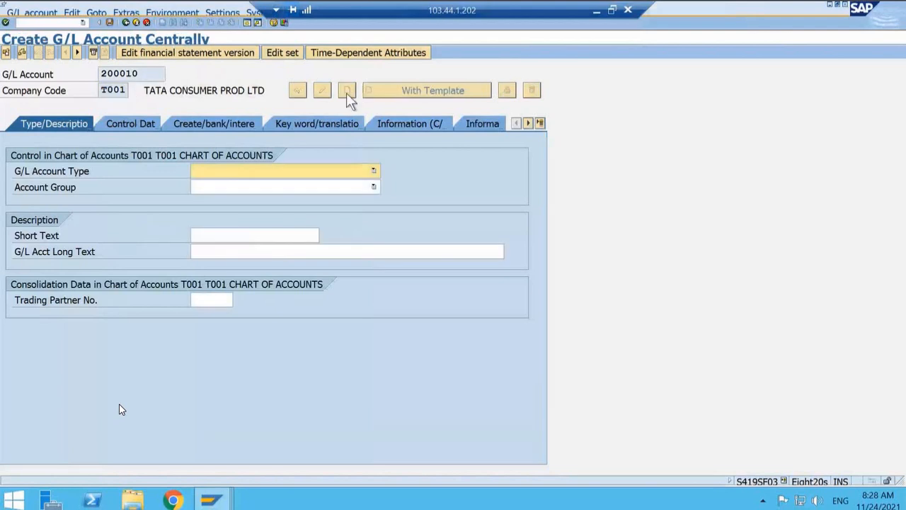
Step: Classify the new account as a Balance Sheet Account in account group LIA LIABILITY
{"action": "left_click", "coordinate": [264, 170]}
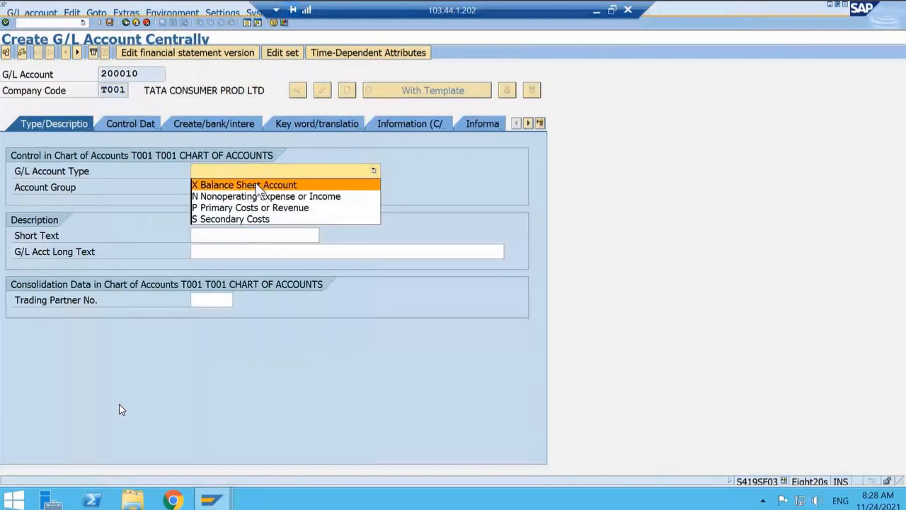
{"action": "left_click", "coordinate": [257, 185]}
{"action": "left_click", "coordinate": [245, 188]}
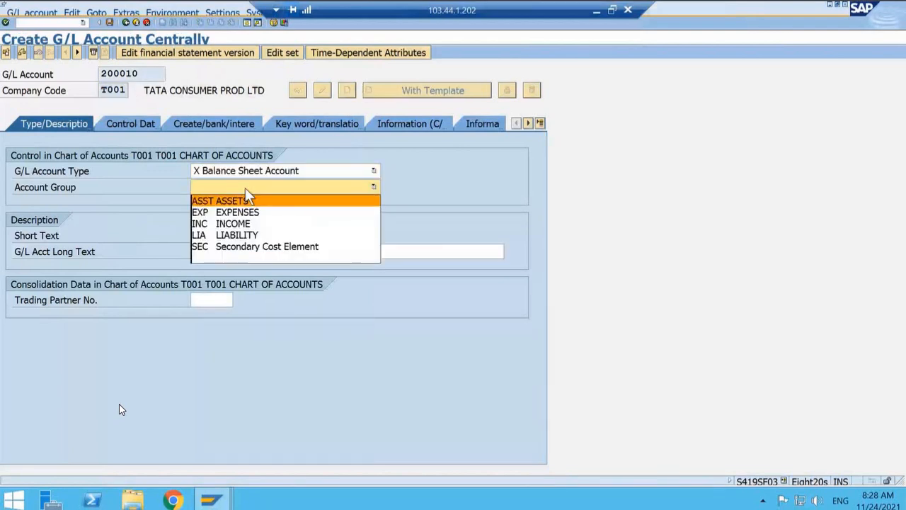
{"action": "left_click", "coordinate": [242, 233]}
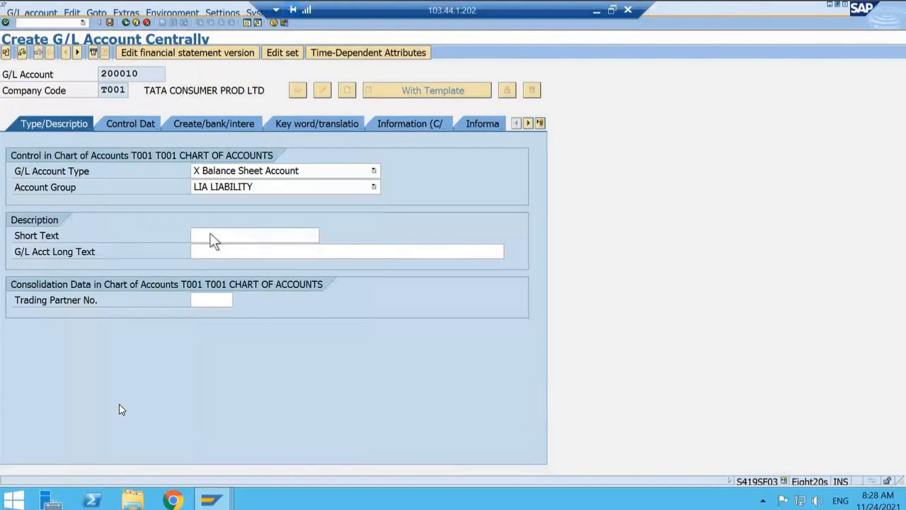
Step: Enter WTH TAX ON BORK A/C as the account's short text
{"action": "left_click", "coordinate": [211, 236]}
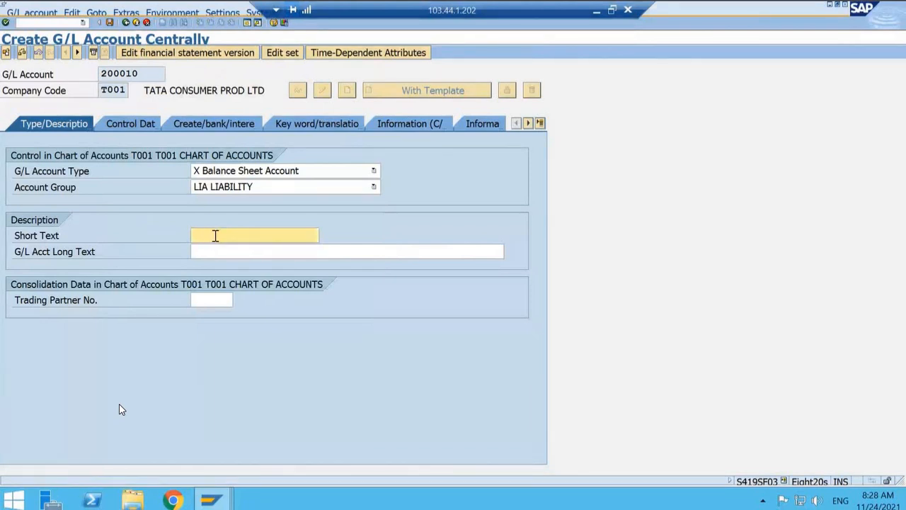
{"action": "type", "text": "w"}
{"action": "key", "text": "BackSpace"}
{"action": "type", "text": "with"}
{"action": "key", "text": "BackSpace"}
{"action": "key", "text": "BackSpace"}
{"action": "key", "text": "BackSpace"}
{"action": "key", "text": "BackSpace"}
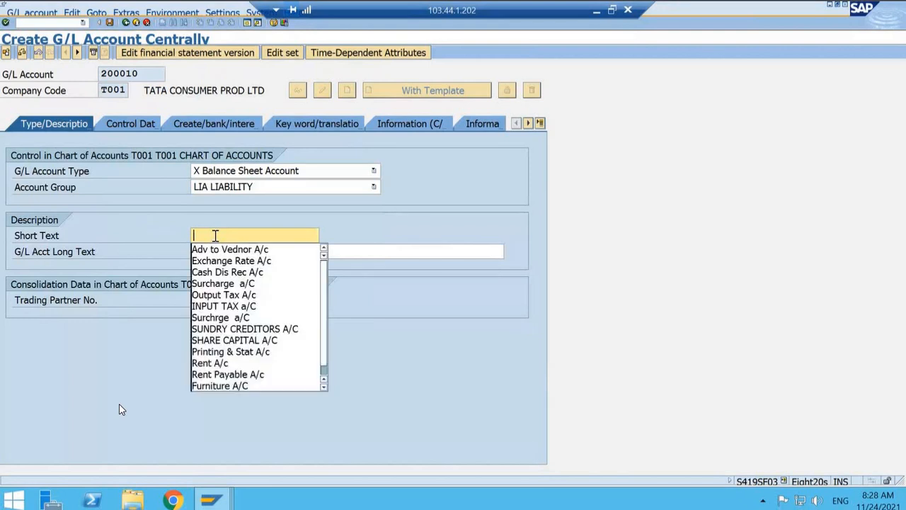
{"action": "type", "text": "WTHT"}
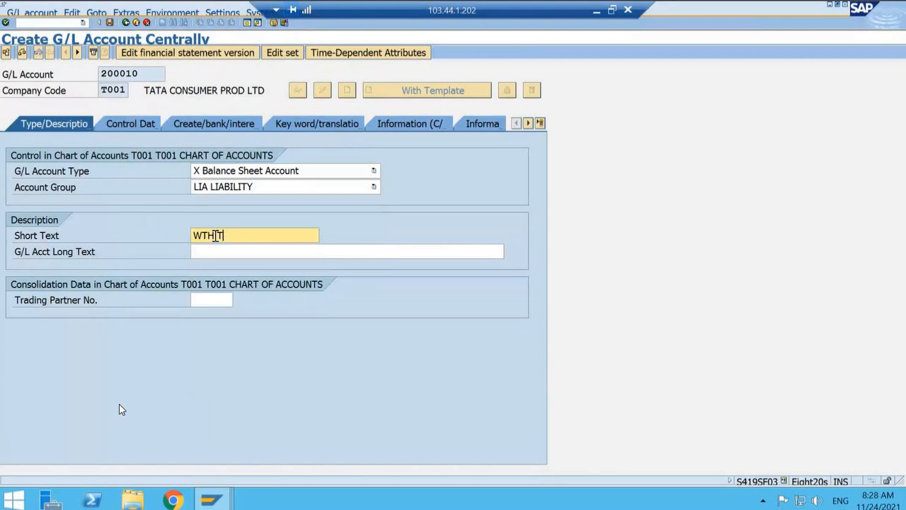
{"action": "type", "text": "AX ON BORK A/C"}
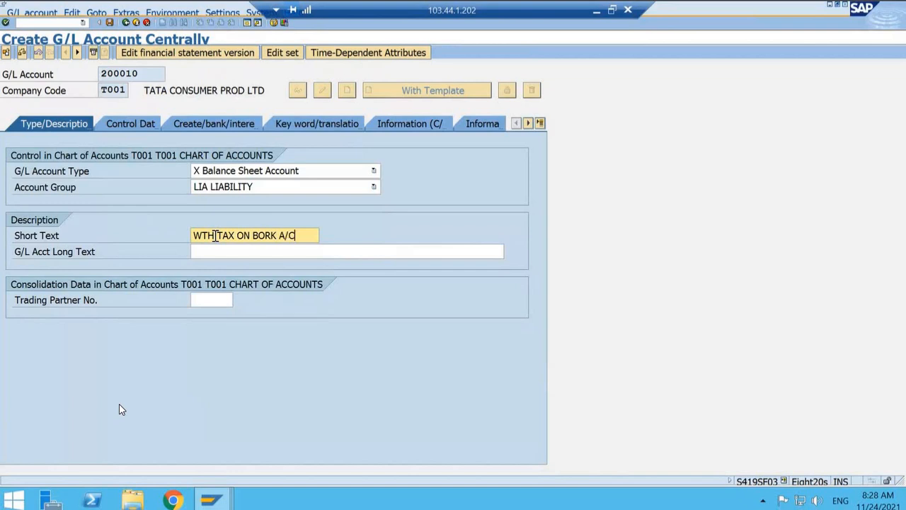
Step: Enter WTH TAX ON BROKERAGE & COMMISSION as the G/L account long text
{"action": "key", "text": "Tab"}
{"action": "type", "text": "W"}
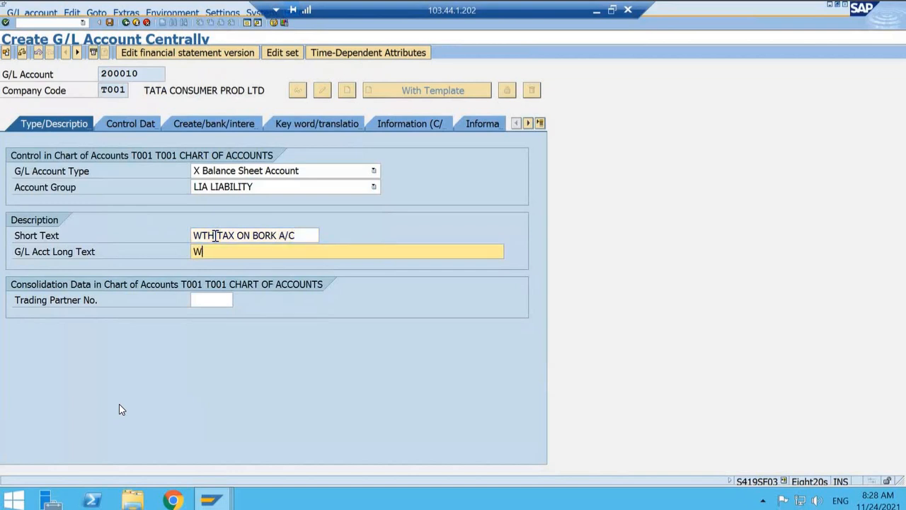
{"action": "type", "text": "TH TAX ON BO"}
{"action": "key", "text": "BackSpace"}
{"action": "type", "text": "ROKERAGE "}
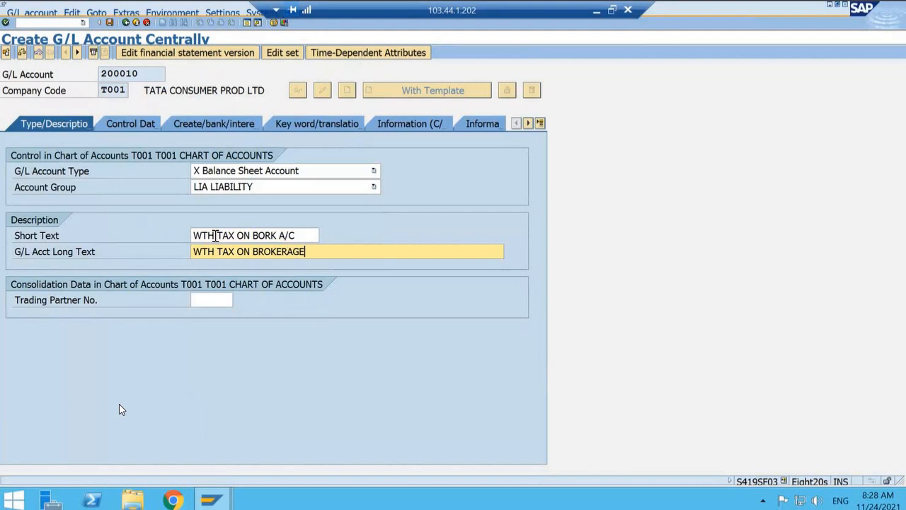
{"action": "type", "text": "& COMMISSION"}
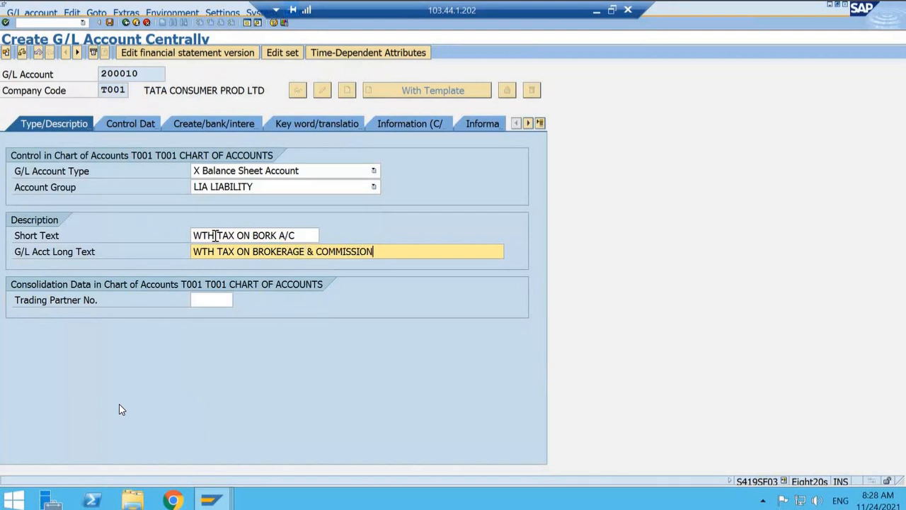
Step: Enable open item management with sort key 001, assign field status group YB01, and save the account
{"action": "left_click", "coordinate": [128, 126]}
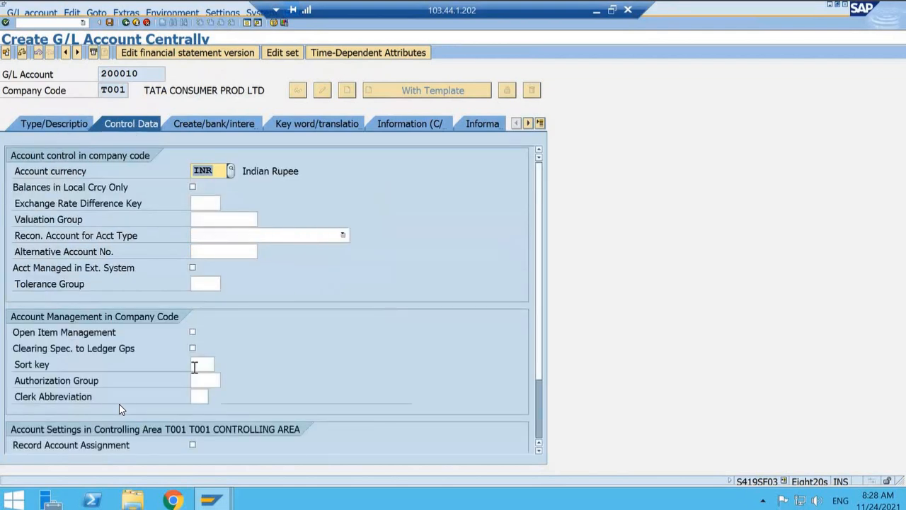
{"action": "left_click", "coordinate": [192, 332]}
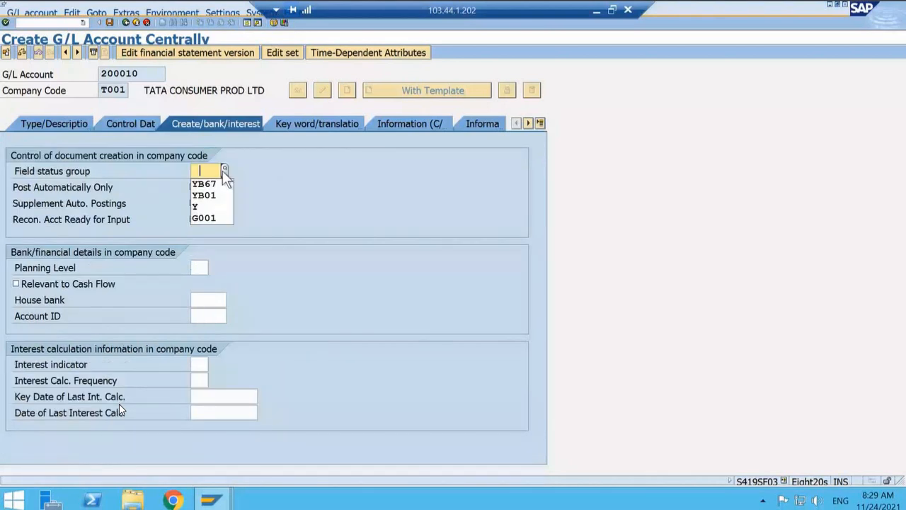
{"action": "left_click", "coordinate": [213, 194]}
{"action": "key", "text": "ctrl+s"}
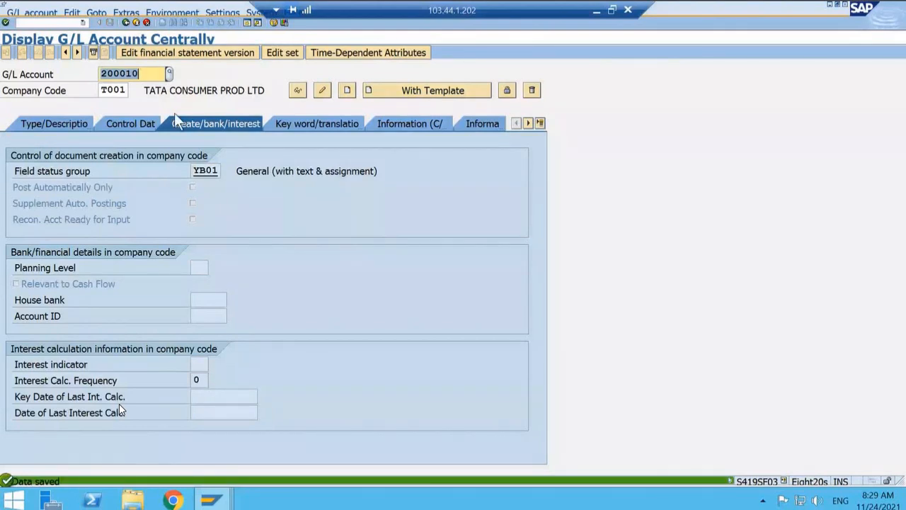
Step: Switch to the withholding tax account assignment session and enter account 200010 for the T1 row
{"action": "mouse_move", "coordinate": [210, 500]}
{"action": "left_click", "coordinate": [213, 429]}
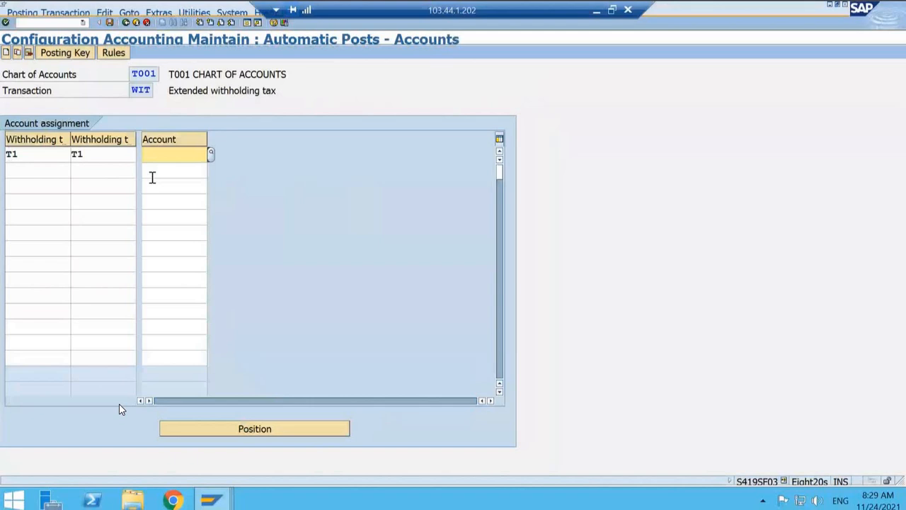
{"action": "type", "text": "200010"}
{"action": "key", "text": "Return"}
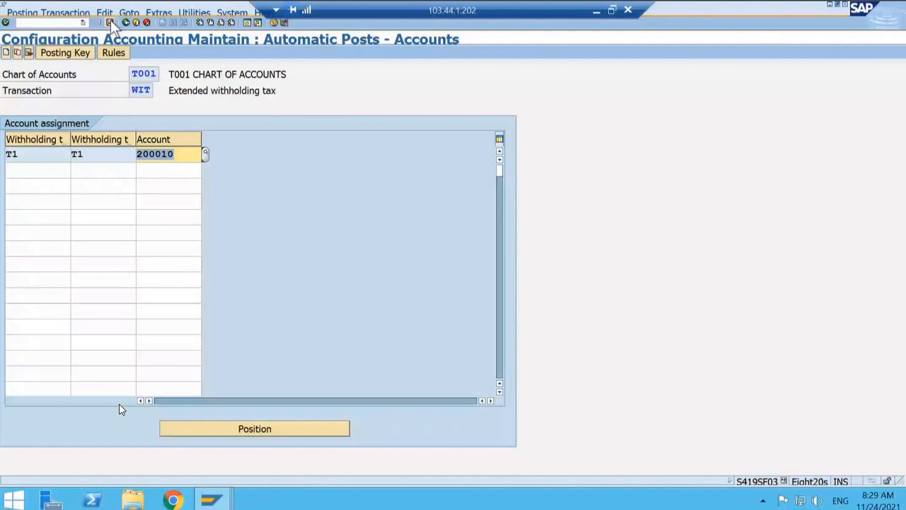
{"action": "left_click", "coordinate": [110, 22]}
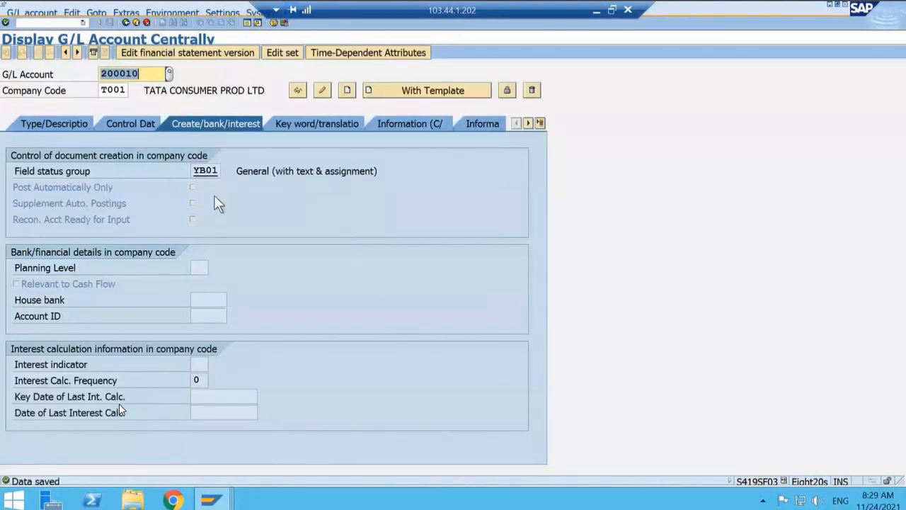
Step: Review G/L account 200010's type, description, control data and document creation settings alongside its T1 assignment
{"action": "left_click", "coordinate": [55, 124]}
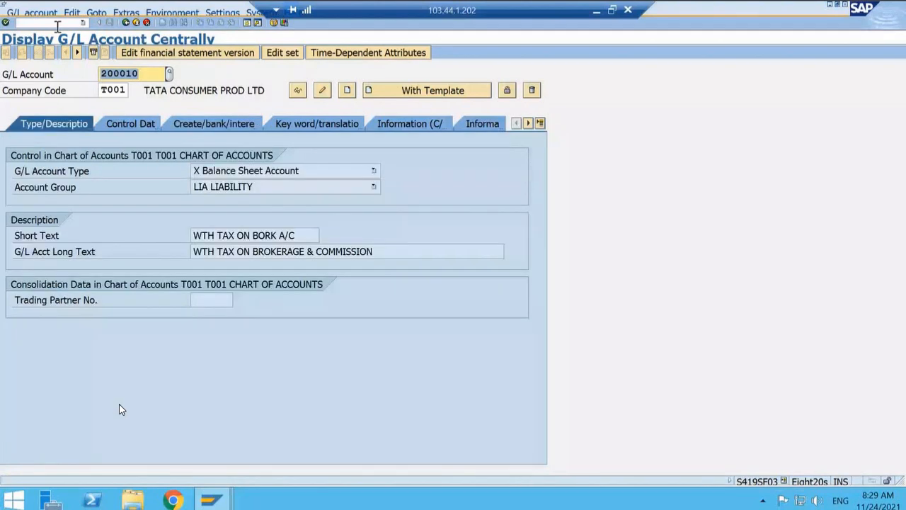
{"action": "left_click", "coordinate": [126, 23]}
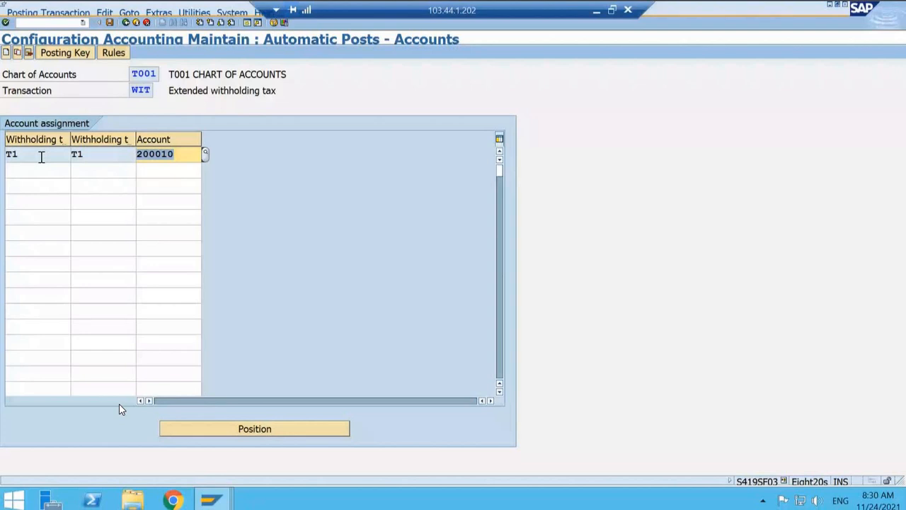
{"action": "left_click", "coordinate": [101, 153]}
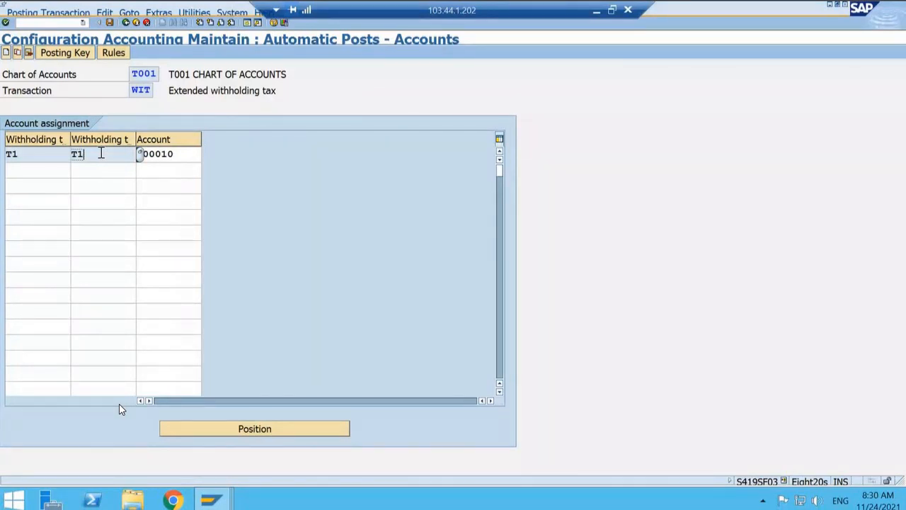
{"action": "left_click", "coordinate": [182, 154]}
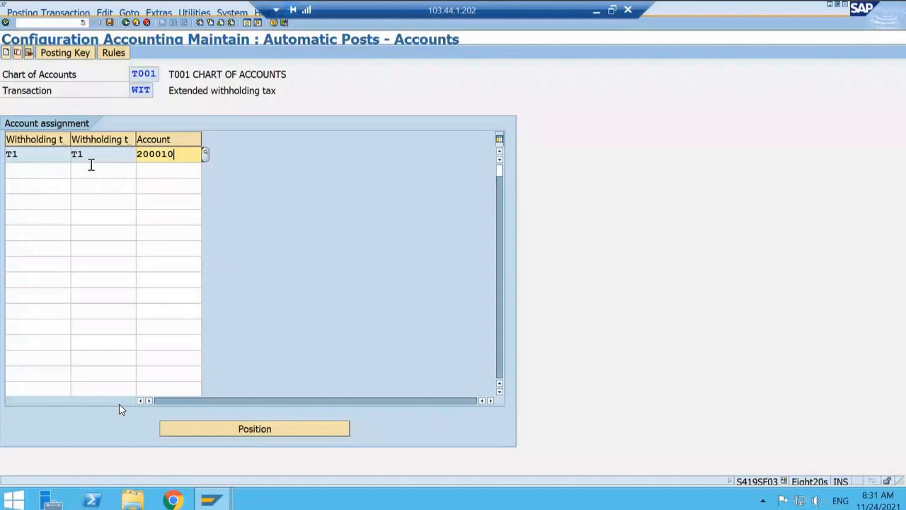
{"action": "left_click", "coordinate": [211, 489]}
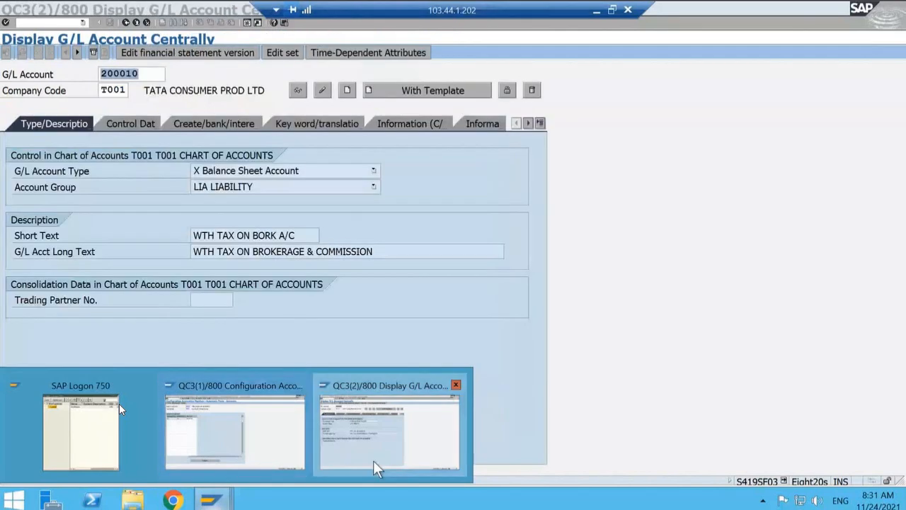
{"action": "left_click", "coordinate": [373, 461]}
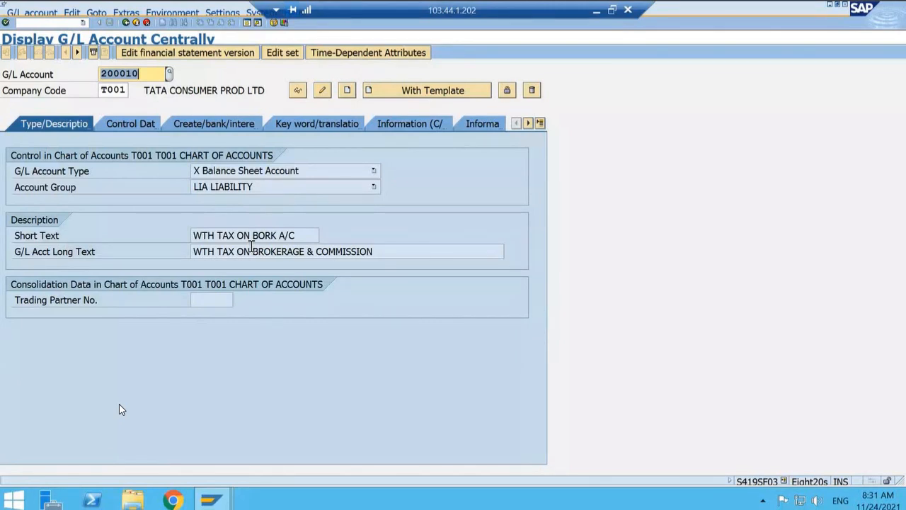
{"action": "left_click", "coordinate": [132, 122]}
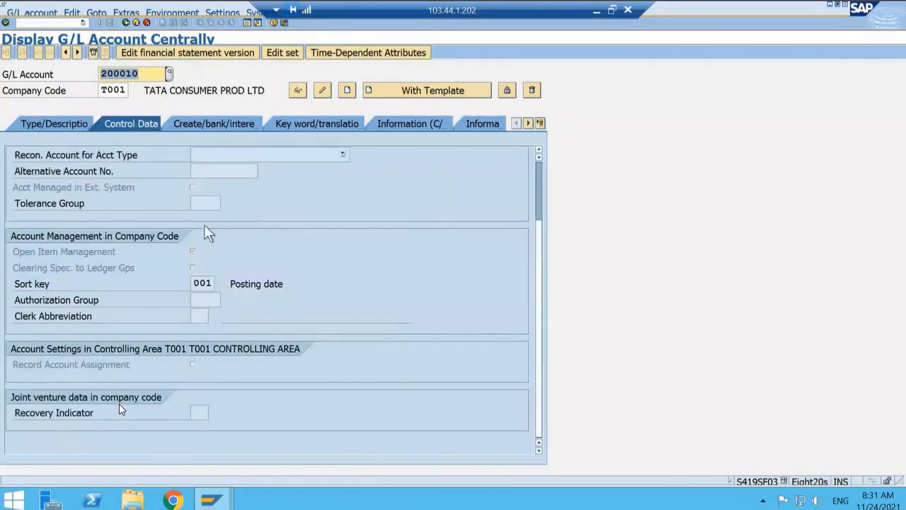
{"action": "left_click", "coordinate": [213, 124]}
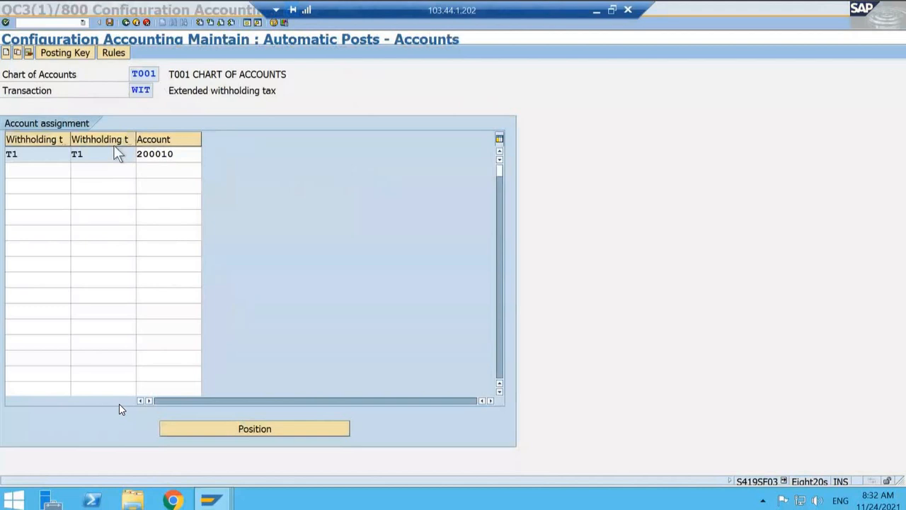
{"action": "left_click", "coordinate": [111, 22]}
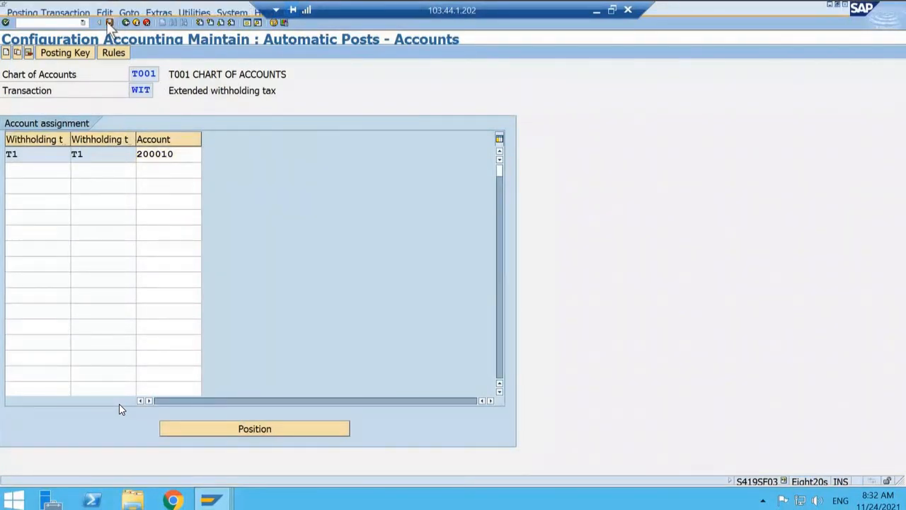
Step: Save the T1 account assignment under customizing request QC3K903193 and return to the implementation guide
{"action": "left_click", "coordinate": [109, 22]}
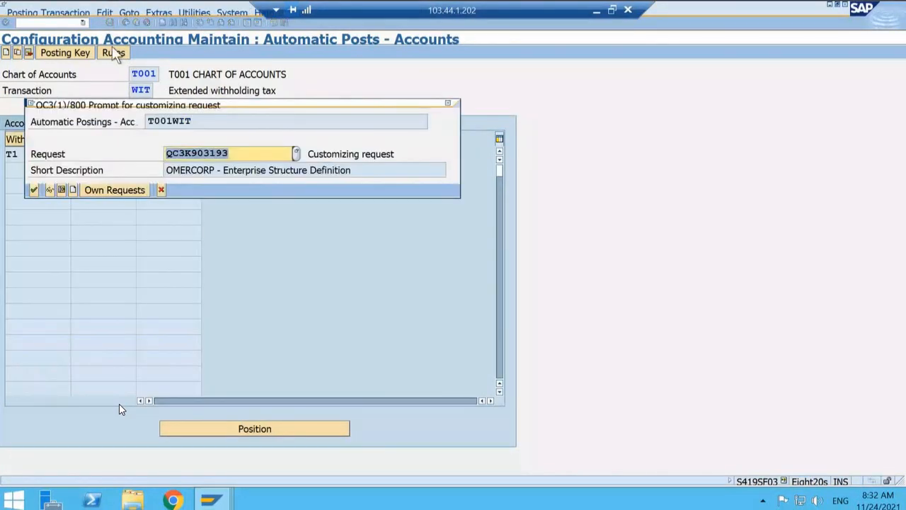
{"action": "left_click", "coordinate": [34, 189]}
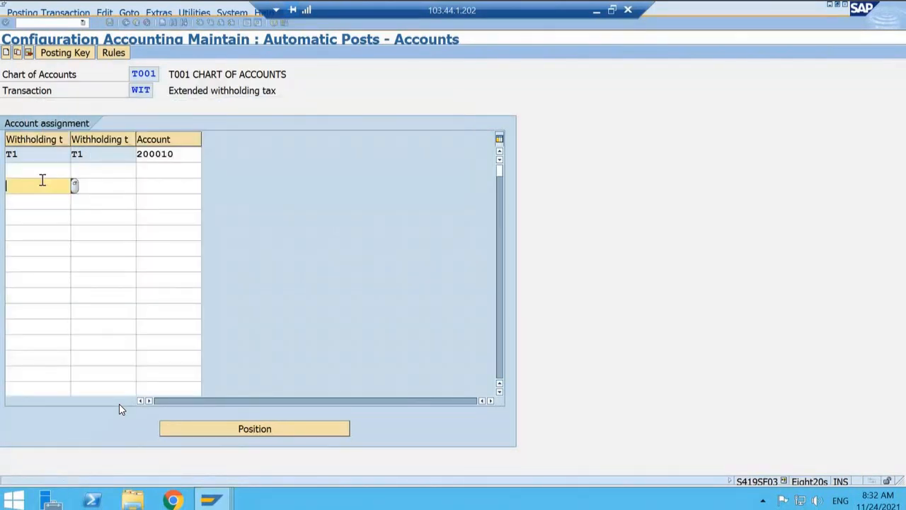
{"action": "left_click", "coordinate": [188, 153]}
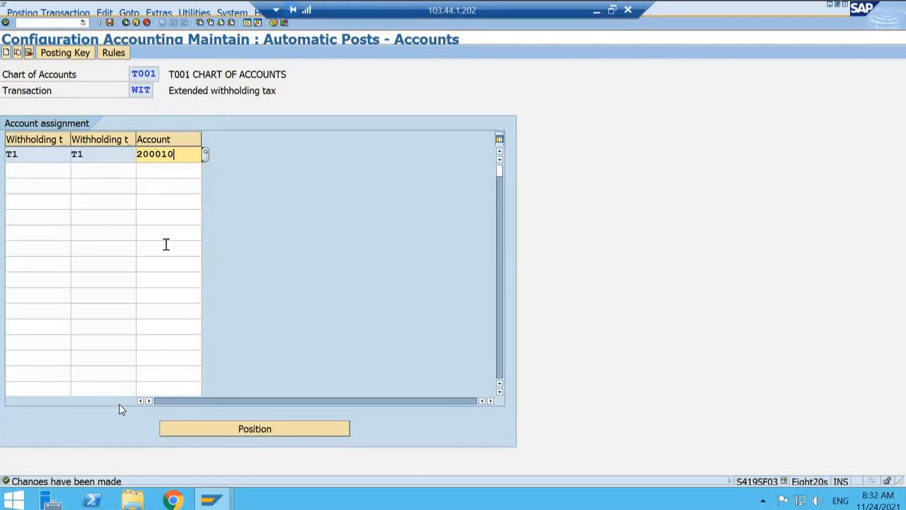
{"action": "left_click", "coordinate": [126, 22]}
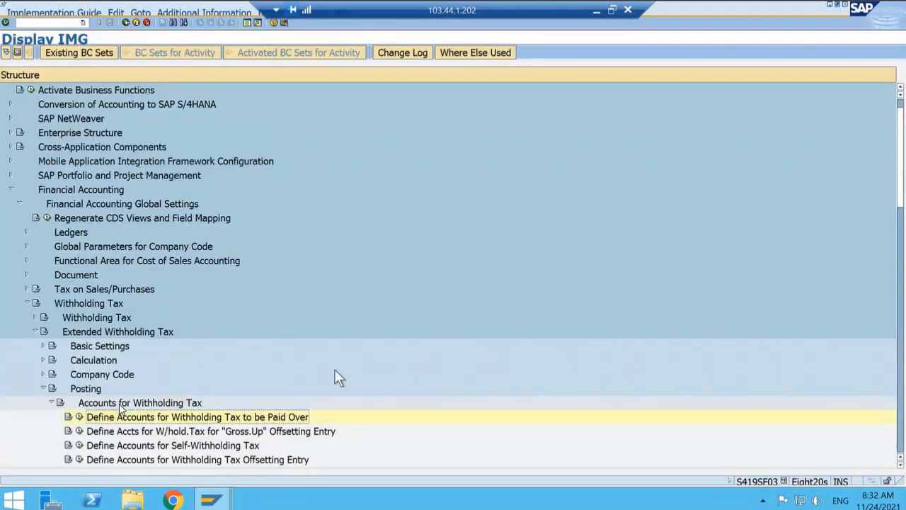
Step: Collapse the Accounts for Withholding Tax and Posting branches under Extended Withholding Tax in the implementation guide
{"action": "scroll", "coordinate": [335, 370], "scroll_direction": "down", "scroll_amount": 1}
{"action": "scroll", "coordinate": [337, 376], "scroll_direction": "down", "scroll_amount": 1}
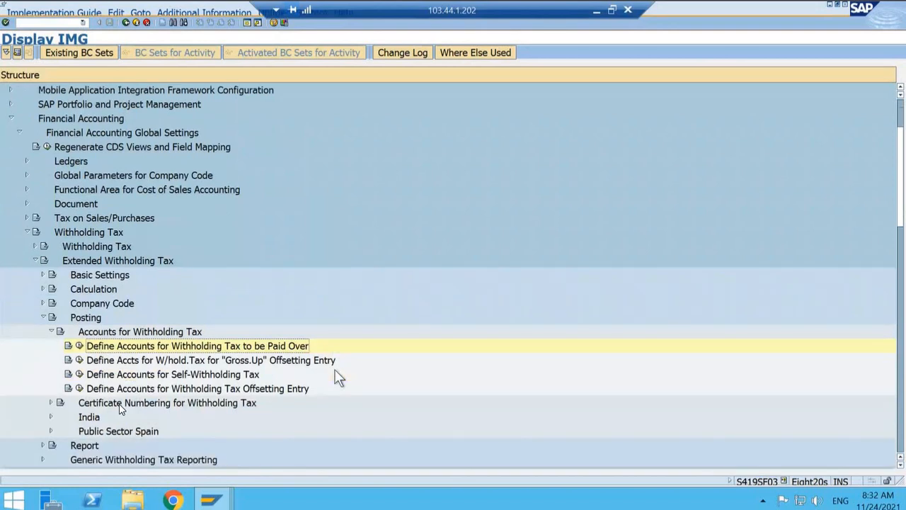
{"action": "key", "text": "Up"}
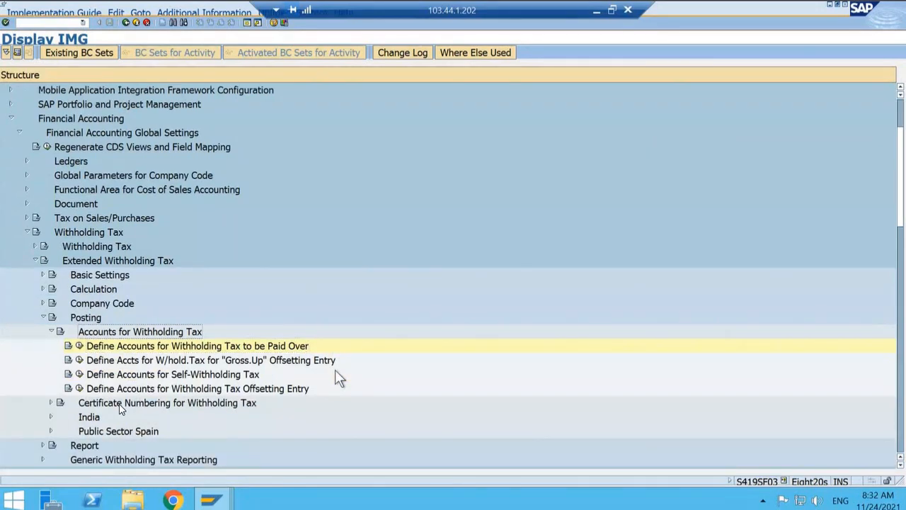
{"action": "key", "text": "Left"}
{"action": "key", "text": "Left"}
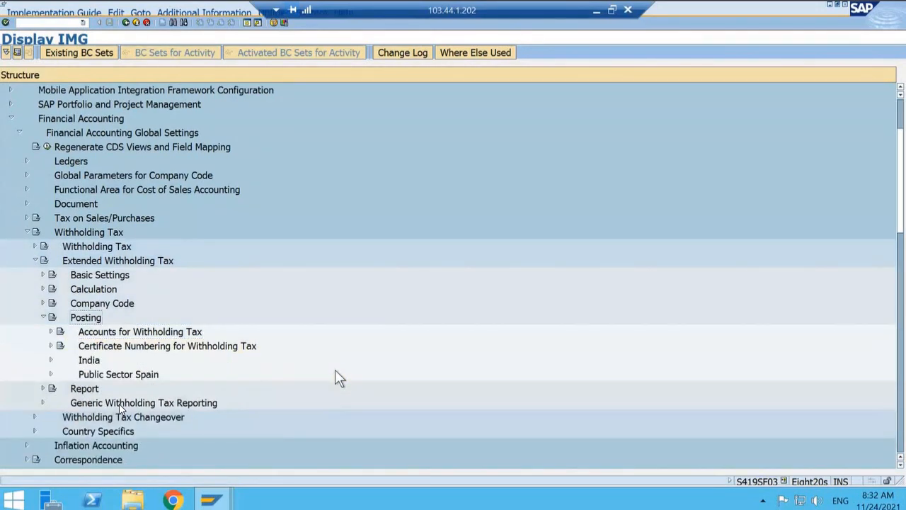
{"action": "key", "text": "Left"}
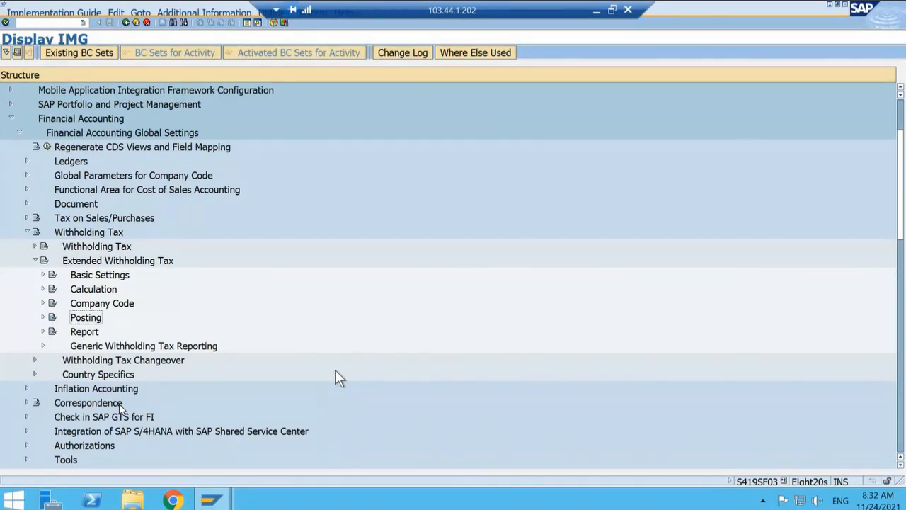
Step: Collapse the Extended Withholding Tax, Withholding Tax, Financial Accounting Global Settings and Financial Accounting branches
{"action": "key", "text": "Up"}
{"action": "key", "text": "Up"}
{"action": "key", "text": "Left"}
{"action": "key", "text": "Left"}
{"action": "key", "text": "Left"}
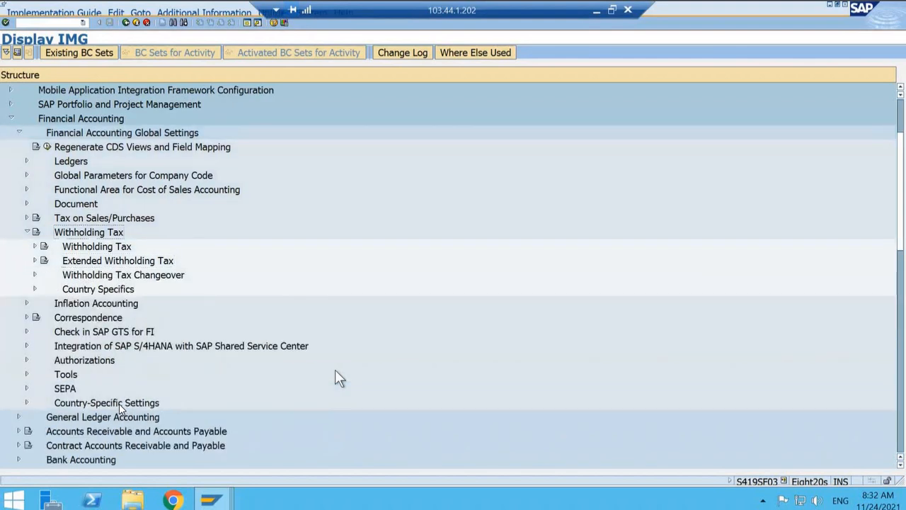
{"action": "key", "text": "Left"}
{"action": "key", "text": "Left"}
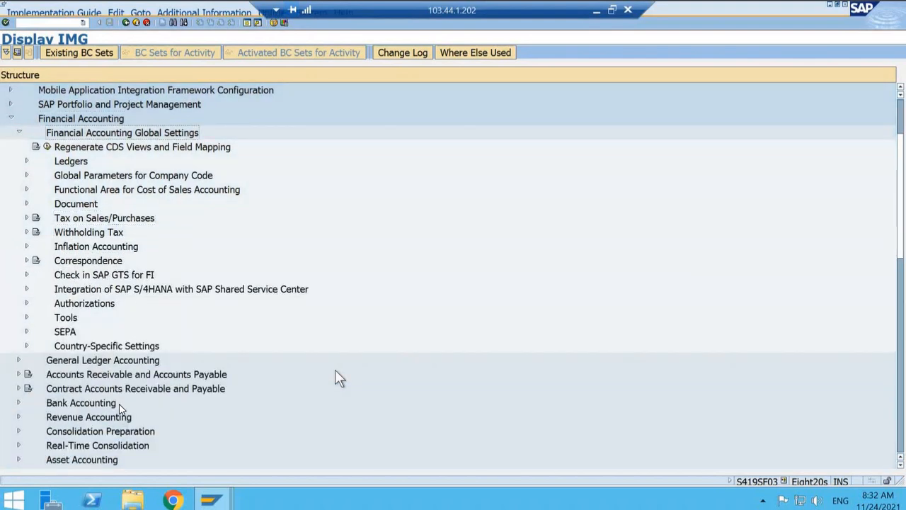
{"action": "key", "text": "Left"}
{"action": "key", "text": "Left"}
{"action": "key", "text": "Left"}
Step: Expand the Logistics - General branch of the implementation guide
{"action": "key", "text": "Down"}
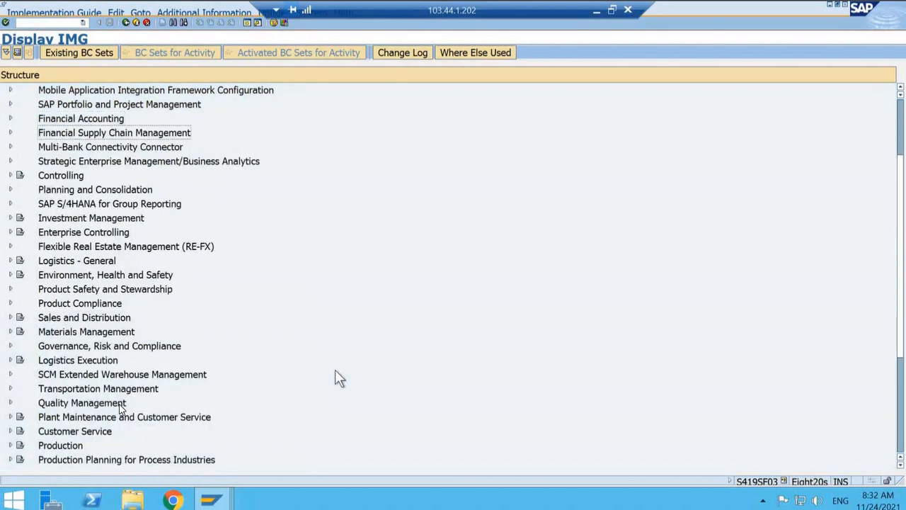
{"action": "key", "text": "Down"}
{"action": "key", "text": "Down"}
{"action": "key", "text": "Down"}
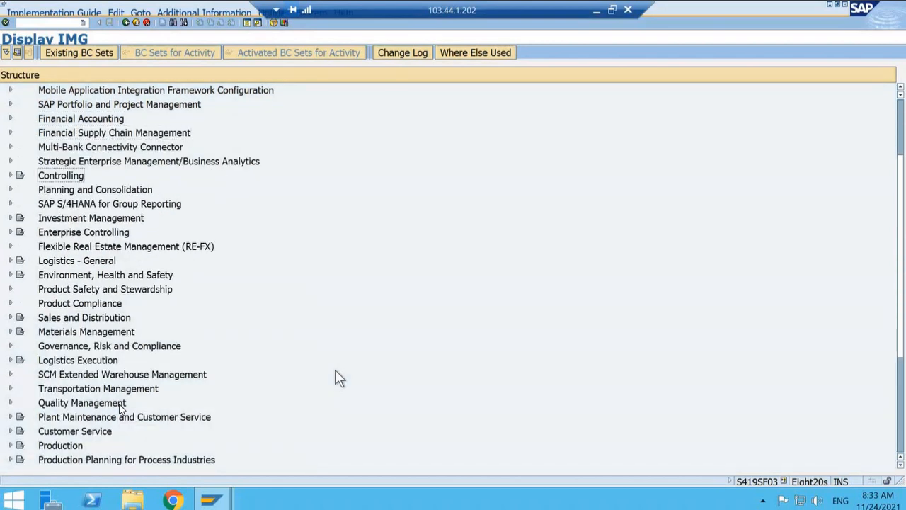
{"action": "key", "text": "Down"}
{"action": "key", "text": "Down"}
{"action": "key", "text": "Down"}
{"action": "key", "text": "Down"}
{"action": "key", "text": "Down"}
{"action": "key", "text": "Down"}
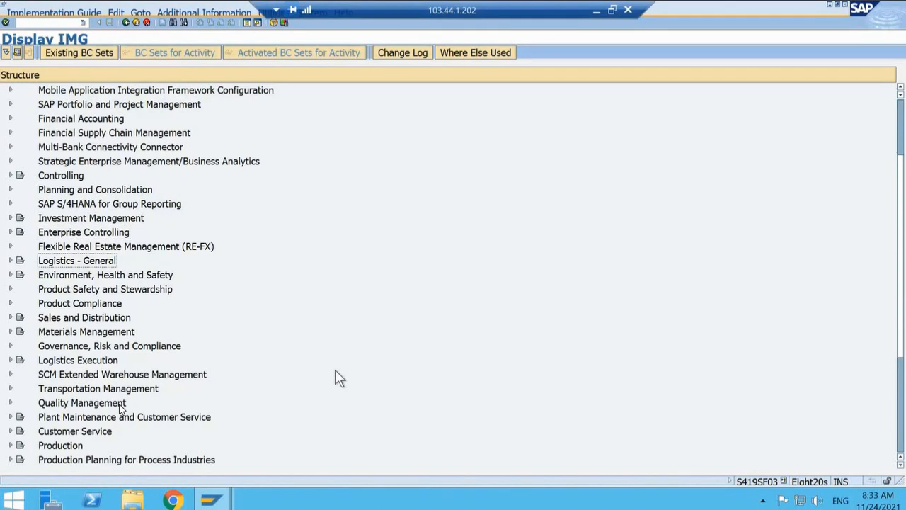
{"action": "key", "text": "Right"}
Step: Expand the Tax on Goods Movements node under Logistics - General
{"action": "key", "text": "Down"}
{"action": "key", "text": "Down"}
{"action": "key", "text": "Down"}
{"action": "key", "text": "Down"}
{"action": "key", "text": "Down"}
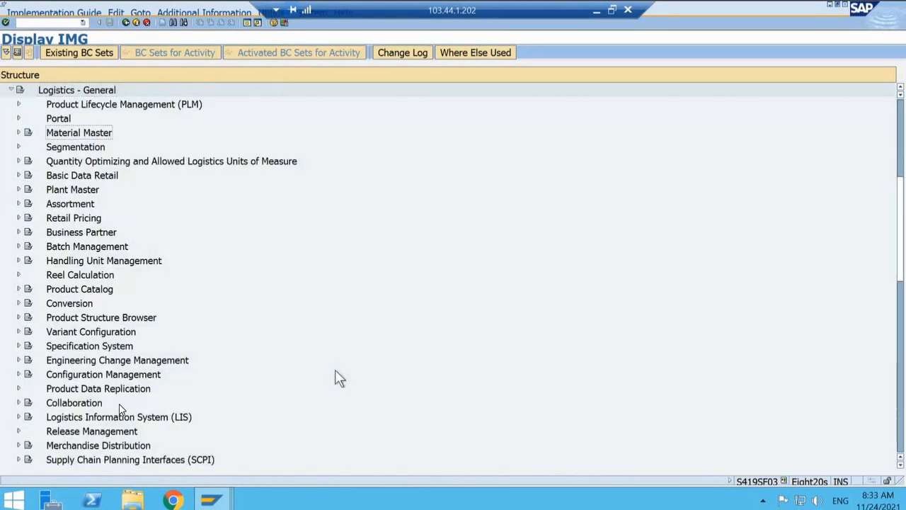
{"action": "key", "text": "Down"}
{"action": "key", "text": "Down"}
{"action": "key", "text": "Down"}
{"action": "key", "text": "Down"}
{"action": "key", "text": "Down"}
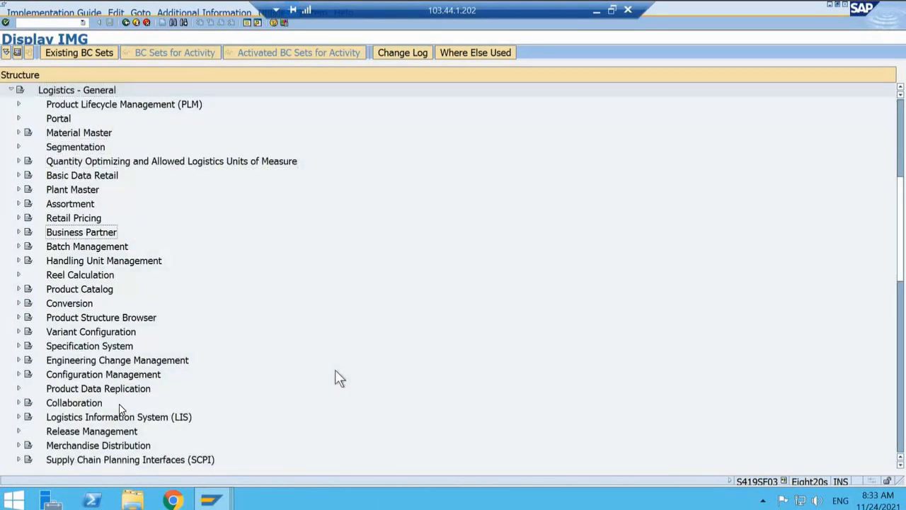
{"action": "key", "text": "Down"}
{"action": "key", "text": "Down"}
{"action": "key", "text": "Down"}
{"action": "key", "text": "Down"}
{"action": "key", "text": "Down"}
{"action": "key", "text": "Down"}
{"action": "key", "text": "Down"}
{"action": "key", "text": "Down"}
{"action": "key", "text": "Down"}
{"action": "key", "text": "Down"}
{"action": "key", "text": "Down"}
{"action": "key", "text": "Down"}
{"action": "key", "text": "Down"}
{"action": "key", "text": "Down"}
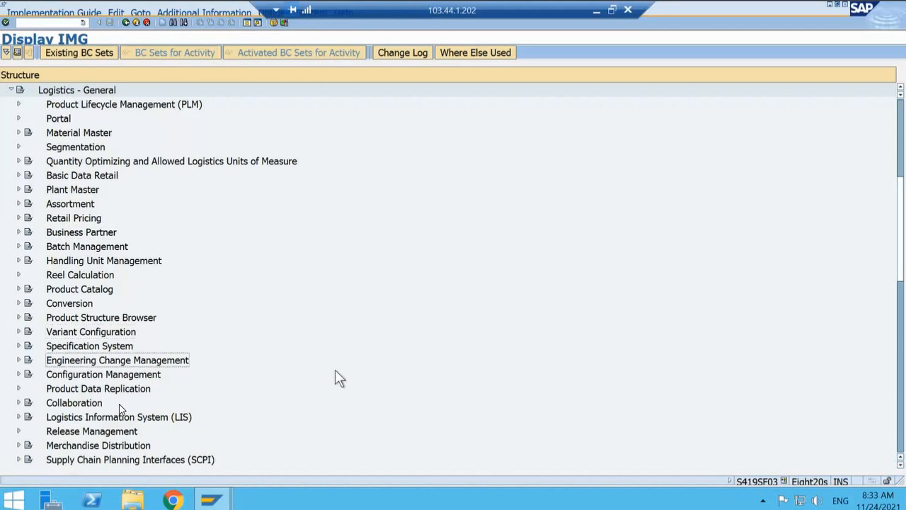
{"action": "key", "text": "Down"}
{"action": "key", "text": "Down"}
{"action": "key", "text": "Down"}
{"action": "key", "text": "Down"}
{"action": "key", "text": "Down"}
{"action": "key", "text": "Down"}
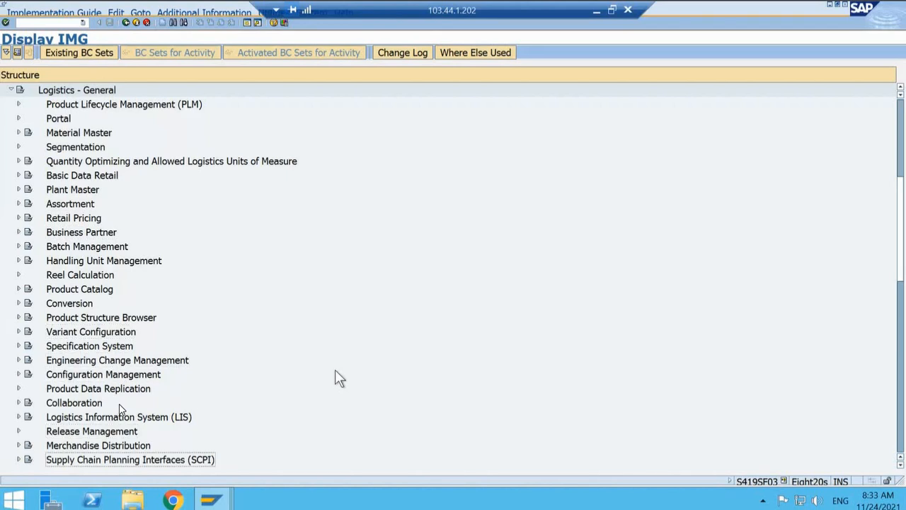
{"action": "key", "text": "Down"}
{"action": "key", "text": "Down"}
{"action": "key", "text": "Down"}
{"action": "key", "text": "Down"}
{"action": "key", "text": "Down"}
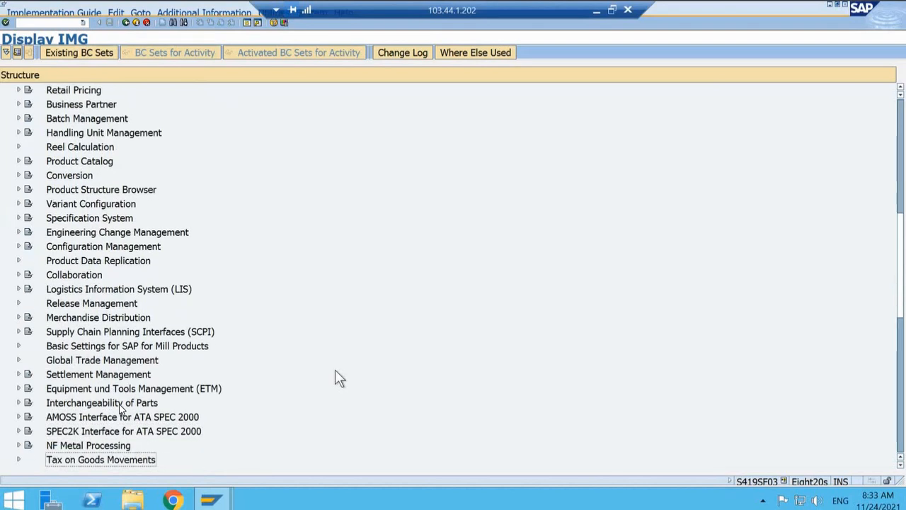
{"action": "key", "text": "Right"}
Step: Expand India and its Basic Settings under Tax on Goods Movements
{"action": "key", "text": "Down"}
{"action": "key", "text": "Down"}
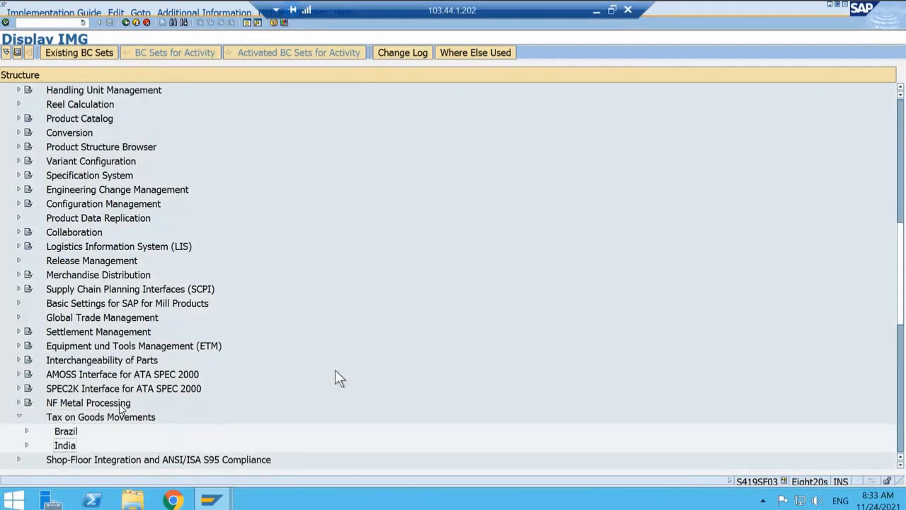
{"action": "key", "text": "Right"}
{"action": "key", "text": "Down"}
{"action": "key", "text": "Right"}
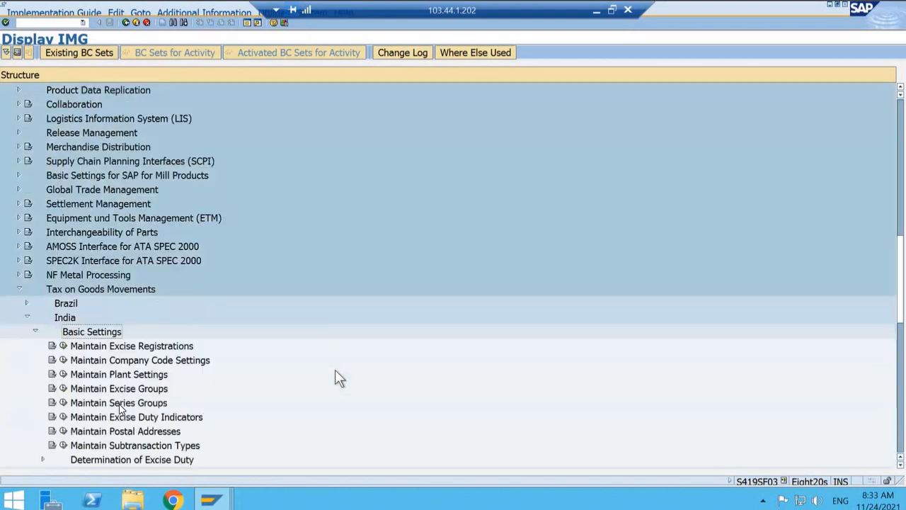
Step: Open the Maintain Company Code Settings activity in India's Basic Settings
{"action": "key", "text": "Down"}
{"action": "key", "text": "Down"}
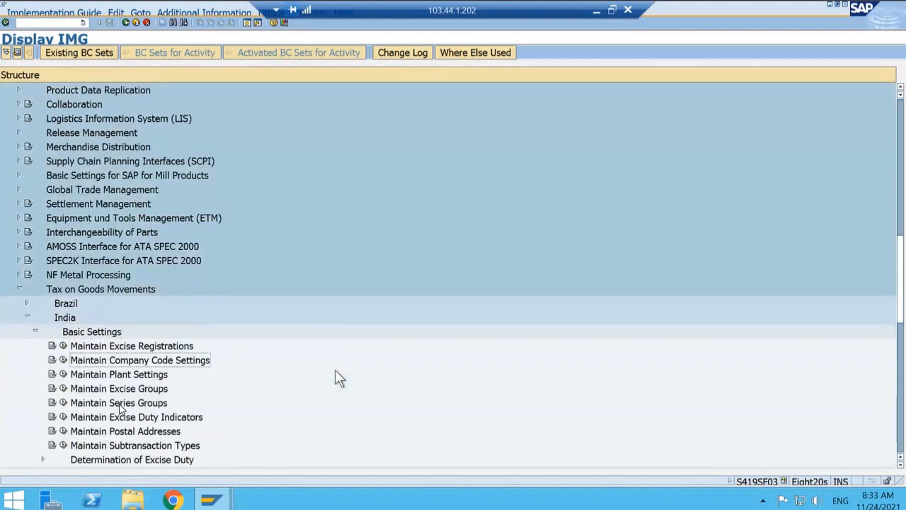
{"action": "key", "text": "Left"}
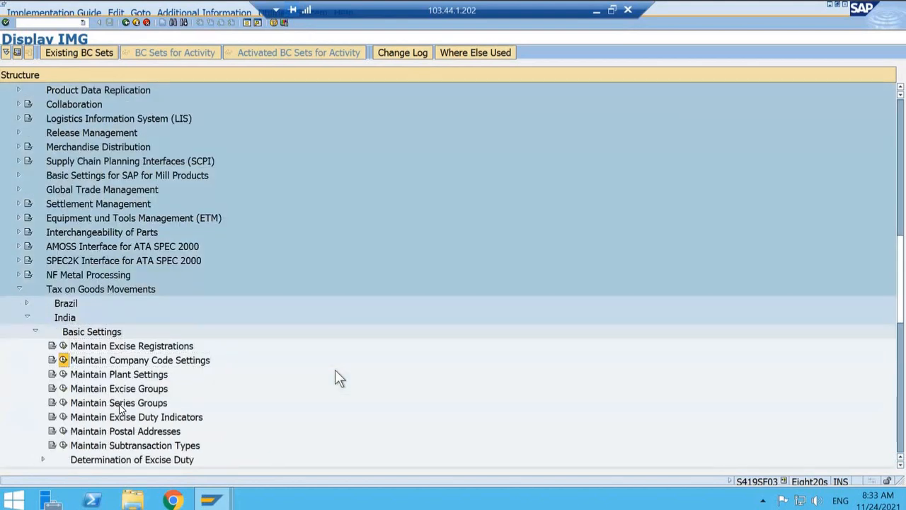
{"action": "left_click", "coordinate": [62, 359]}
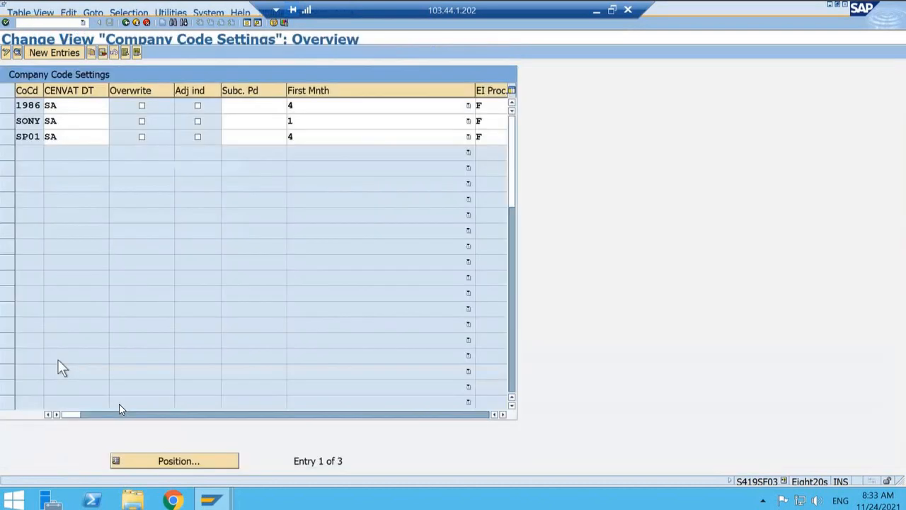
Step: Create a new company code settings entry for T001 with April as the first month
{"action": "left_click", "coordinate": [50, 56]}
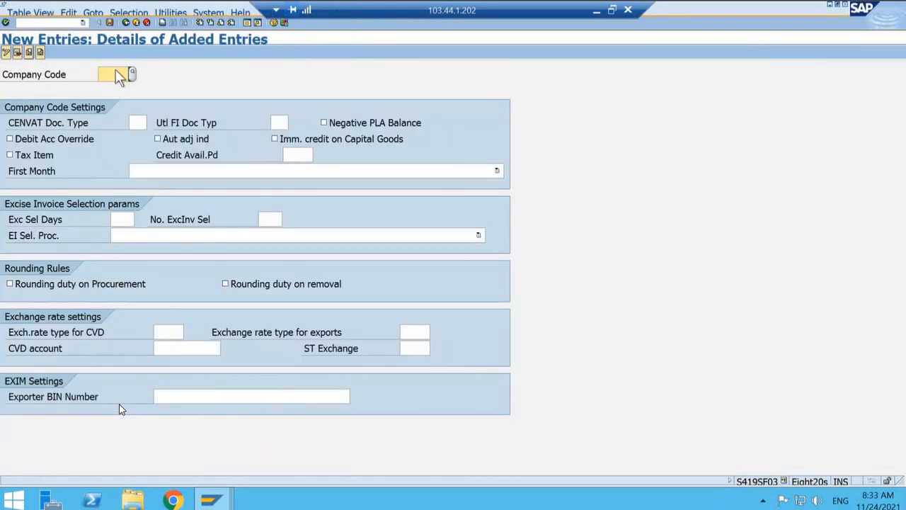
{"action": "type", "text": "1"}
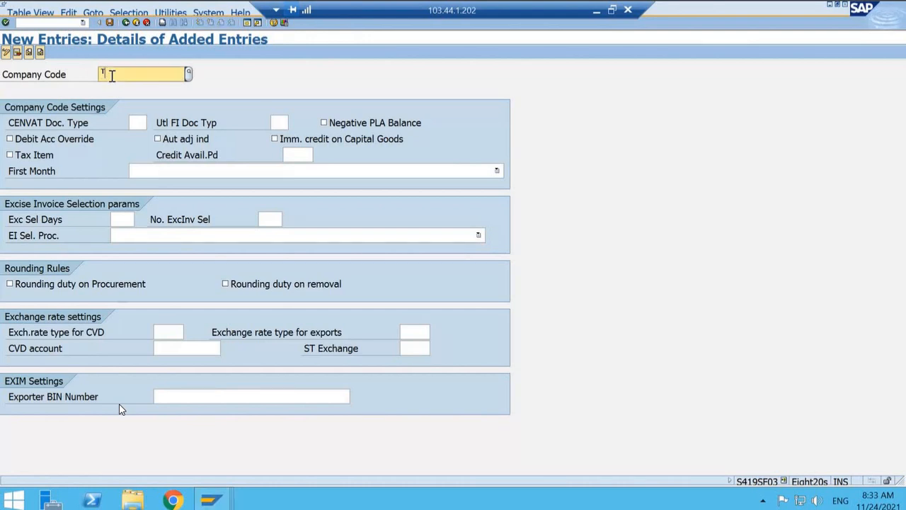
{"action": "type", "text": "001"}
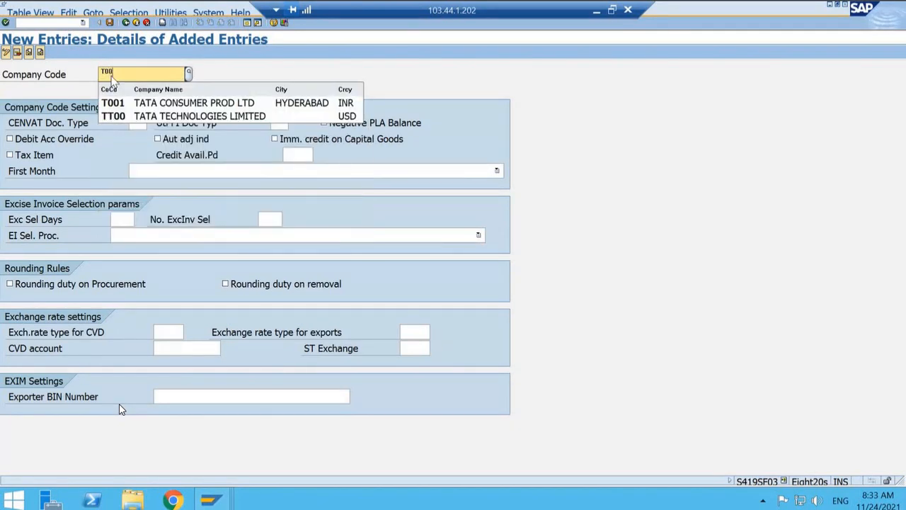
{"action": "left_click", "coordinate": [115, 103]}
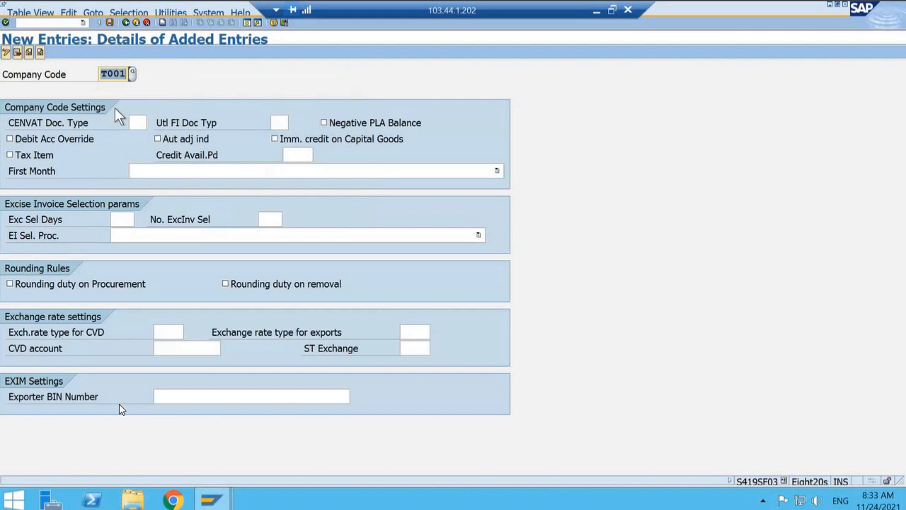
{"action": "left_click", "coordinate": [215, 171]}
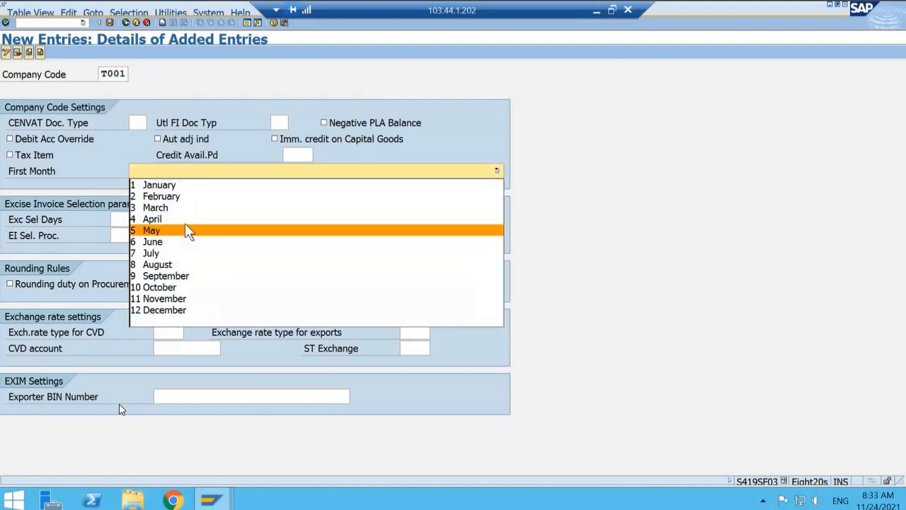
{"action": "left_click", "coordinate": [185, 220]}
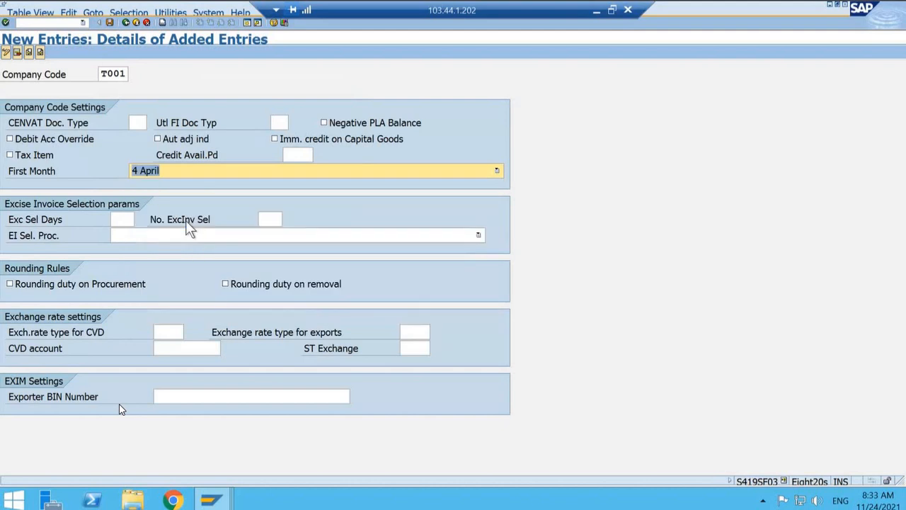
{"action": "key", "text": "Return"}
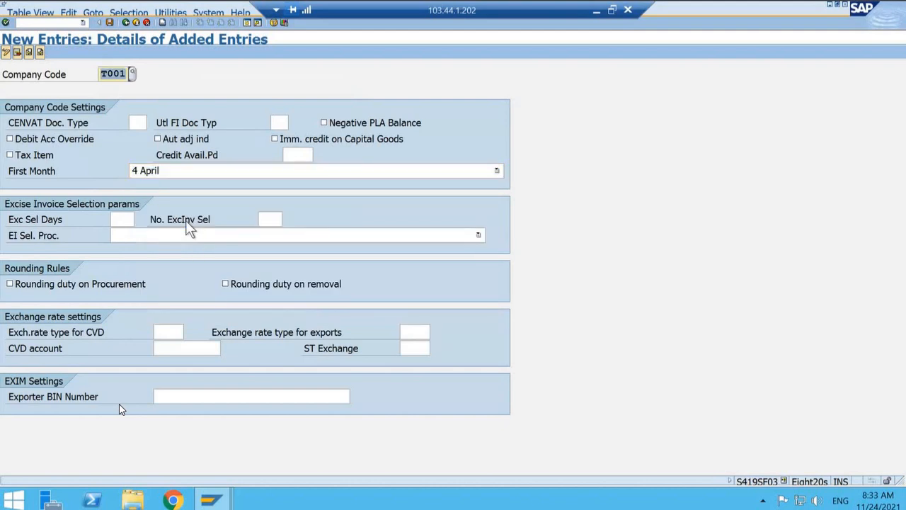
Step: Save the T001 company code settings under customizing request QC3K903193 and return to the implementation guide
{"action": "left_click", "coordinate": [109, 23]}
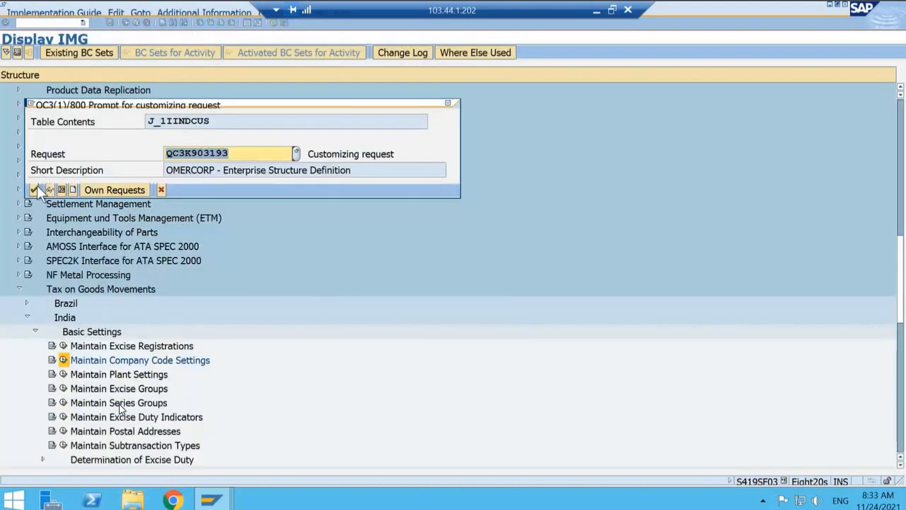
{"action": "left_click", "coordinate": [37, 185]}
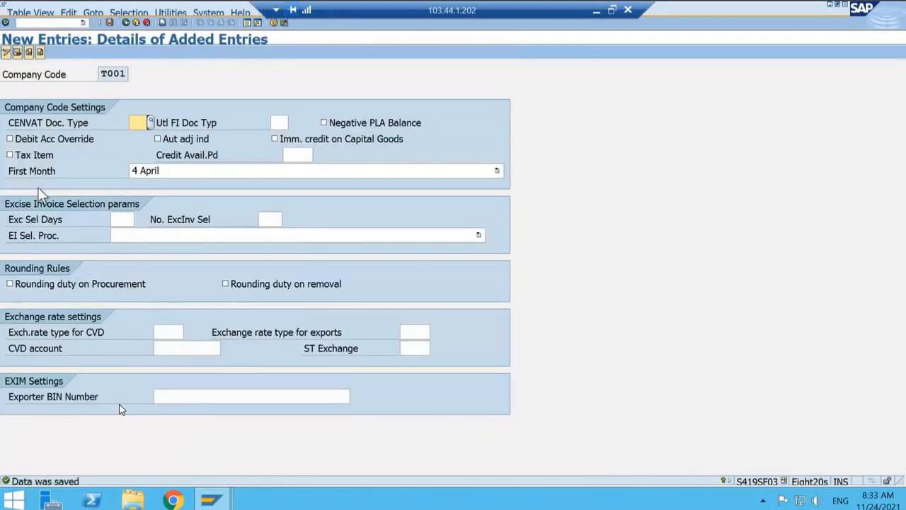
{"action": "left_click", "coordinate": [126, 23]}
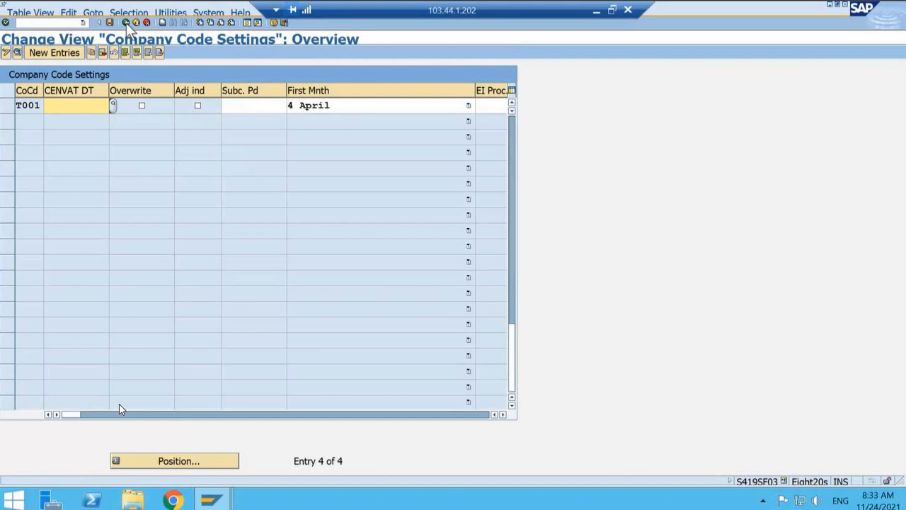
{"action": "left_click", "coordinate": [126, 22]}
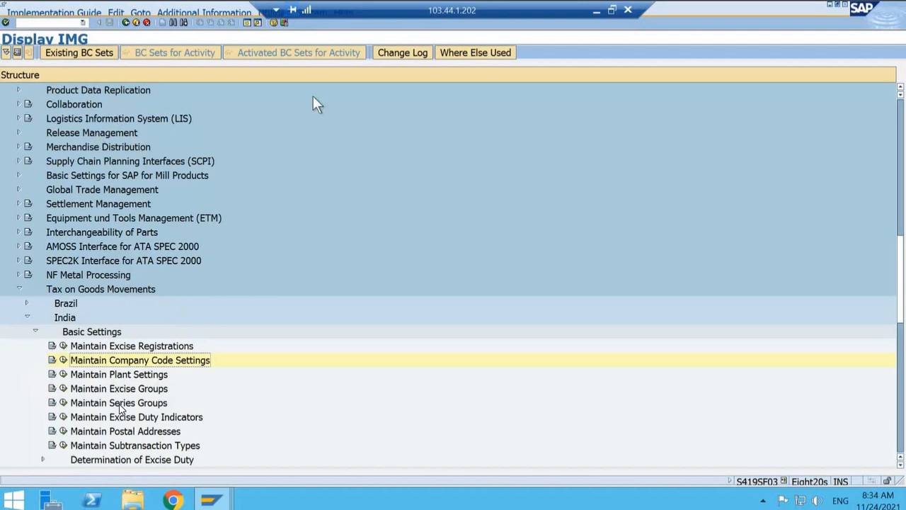
Step: Switch to the second SAP session showing the G/L account and open business partner maintenance there
{"action": "mouse_move", "coordinate": [221, 499]}
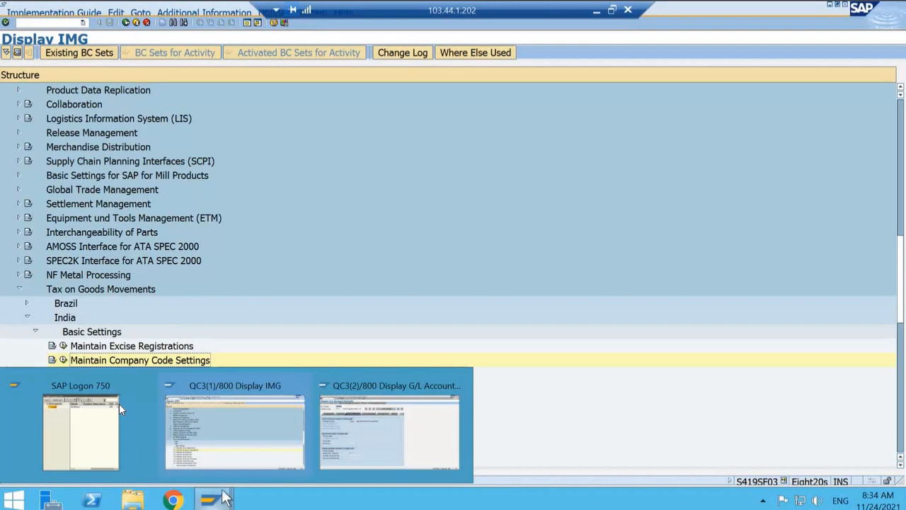
{"action": "mouse_move", "coordinate": [360, 442]}
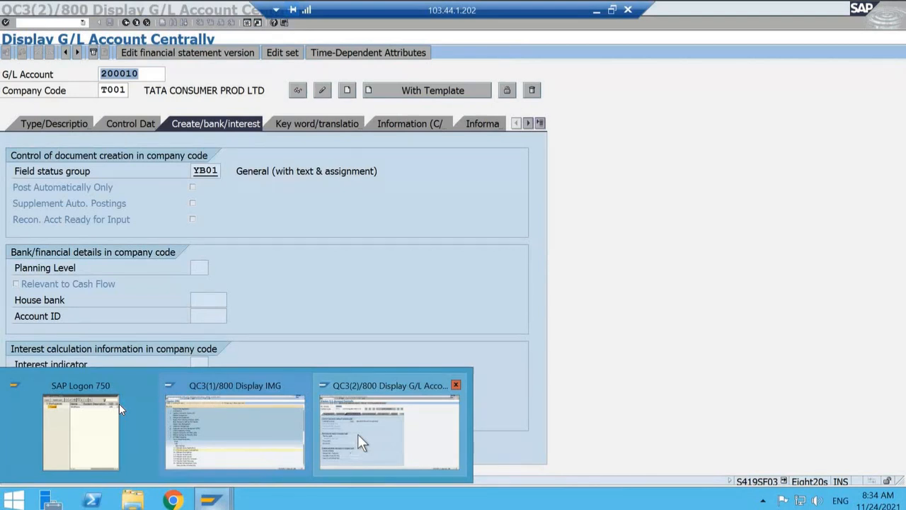
{"action": "left_click", "coordinate": [358, 435]}
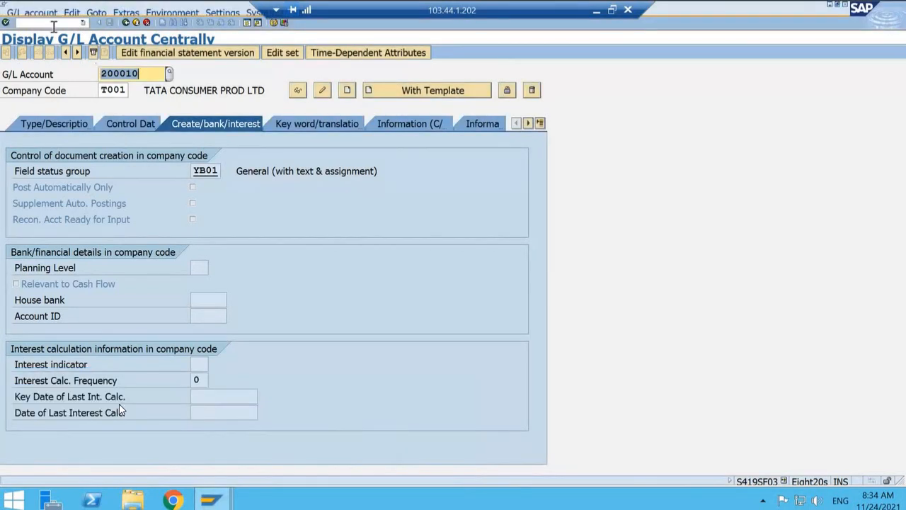
{"action": "left_click", "coordinate": [53, 26]}
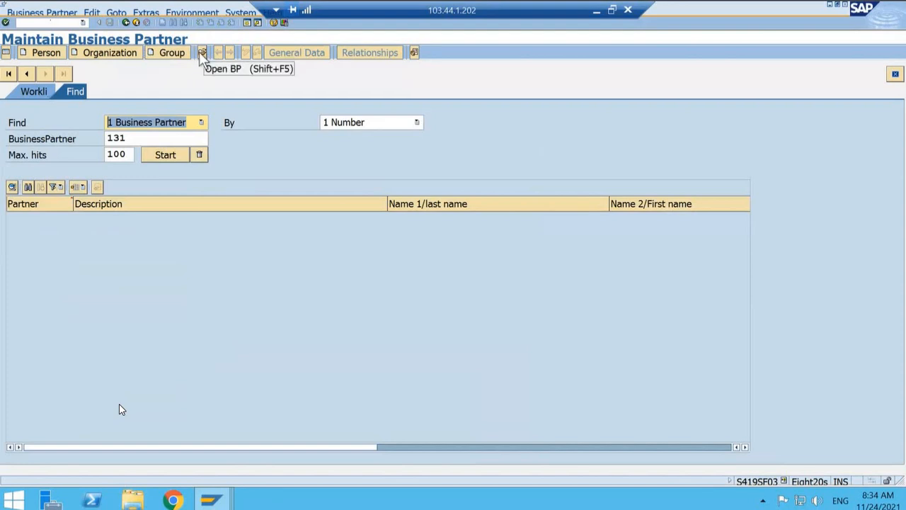
Step: Find the ABC COMPANY business partner by its number and open its record
{"action": "left_click", "coordinate": [153, 135]}
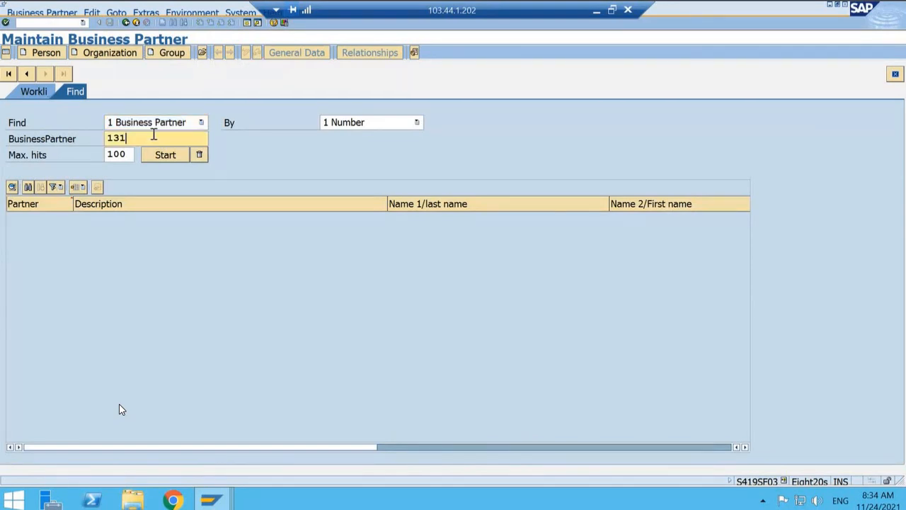
{"action": "key", "text": "BackSpace"}
{"action": "key", "text": "BackSpace"}
{"action": "key", "text": "BackSpace"}
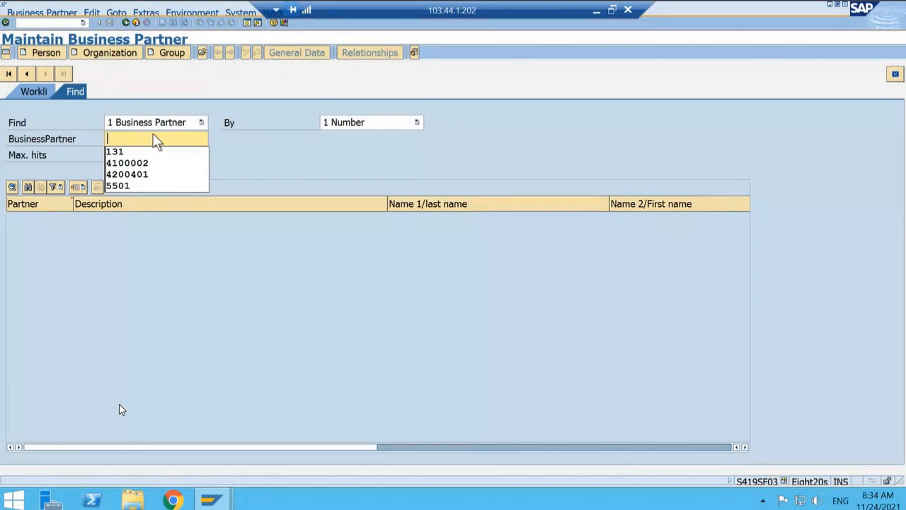
{"action": "key", "text": "Down"}
{"action": "key", "text": "Down"}
{"action": "key", "text": "Down"}
{"action": "key", "text": "Return"}
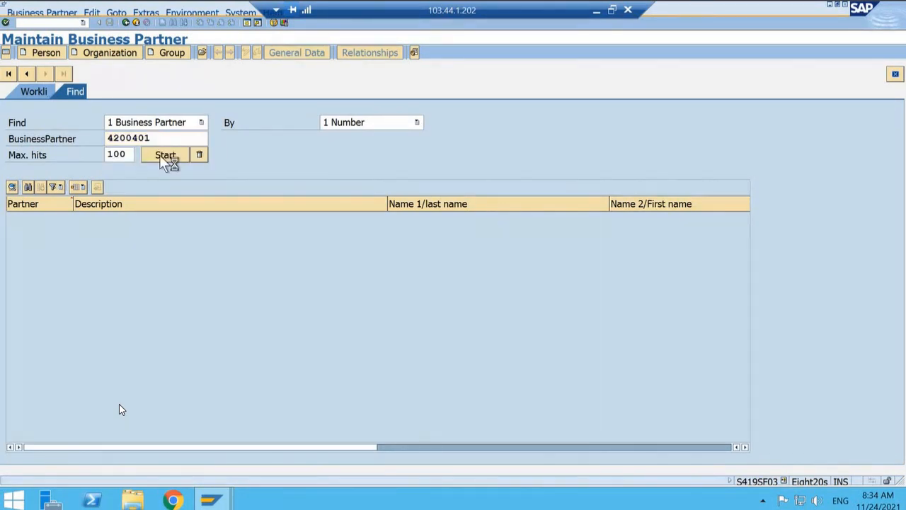
{"action": "left_click", "coordinate": [159, 155]}
{"action": "left_click", "coordinate": [110, 218]}
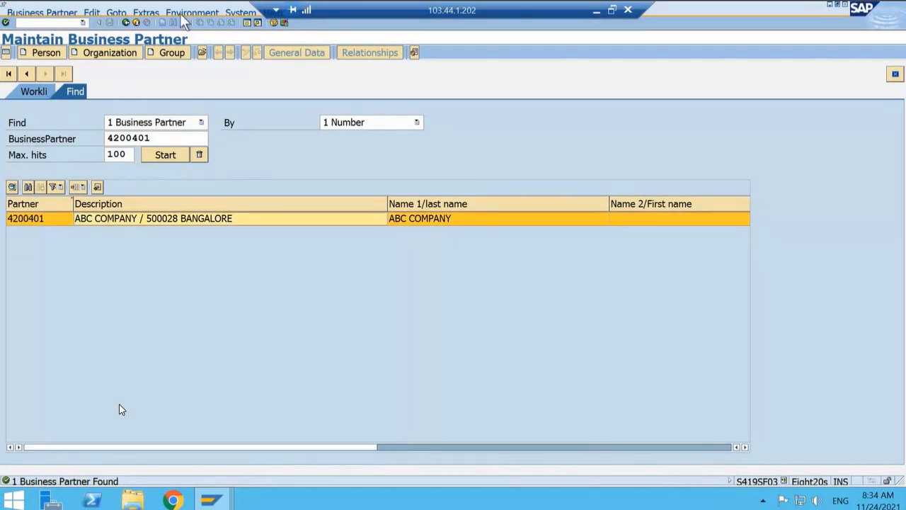
{"action": "double_click", "coordinate": [122, 221]}
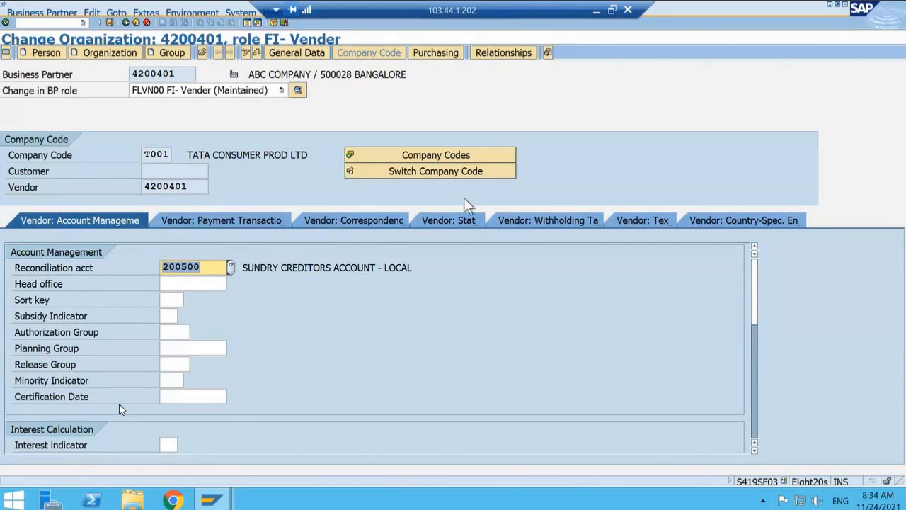
Step: Select the FLVN00 FI- Vender role and show the vendor's withholding tax data for company code T001
{"action": "left_click", "coordinate": [160, 92]}
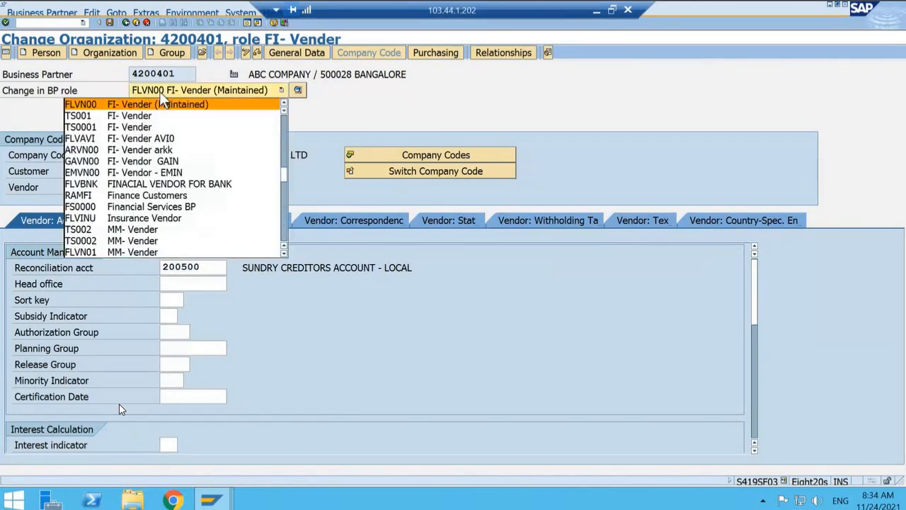
{"action": "left_click", "coordinate": [347, 121]}
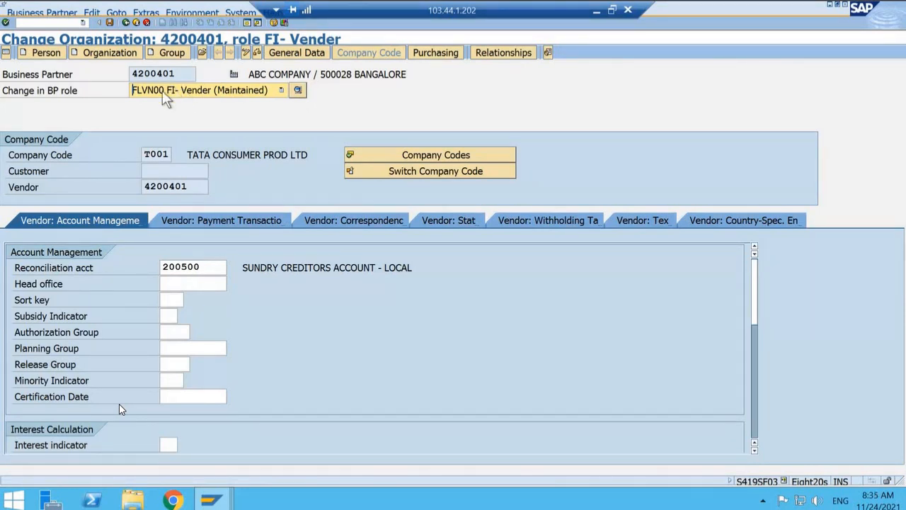
{"action": "left_click", "coordinate": [280, 89]}
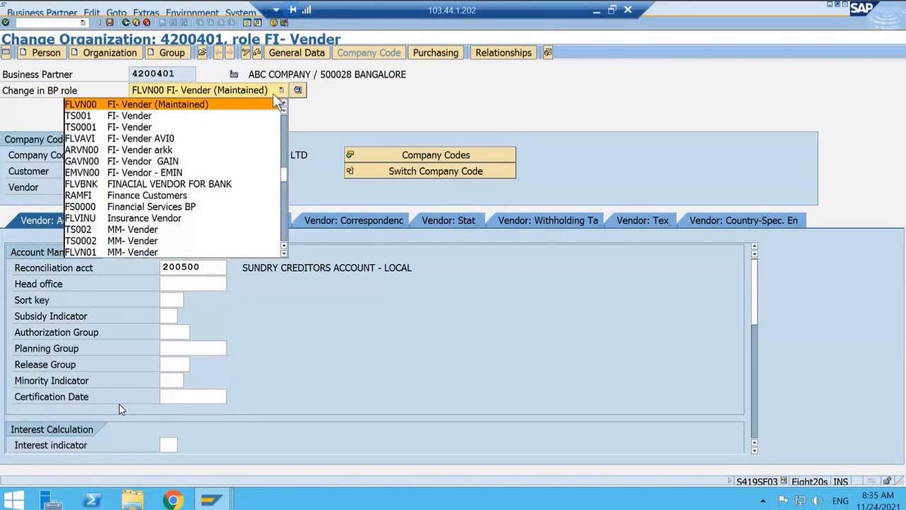
{"action": "left_click", "coordinate": [141, 106]}
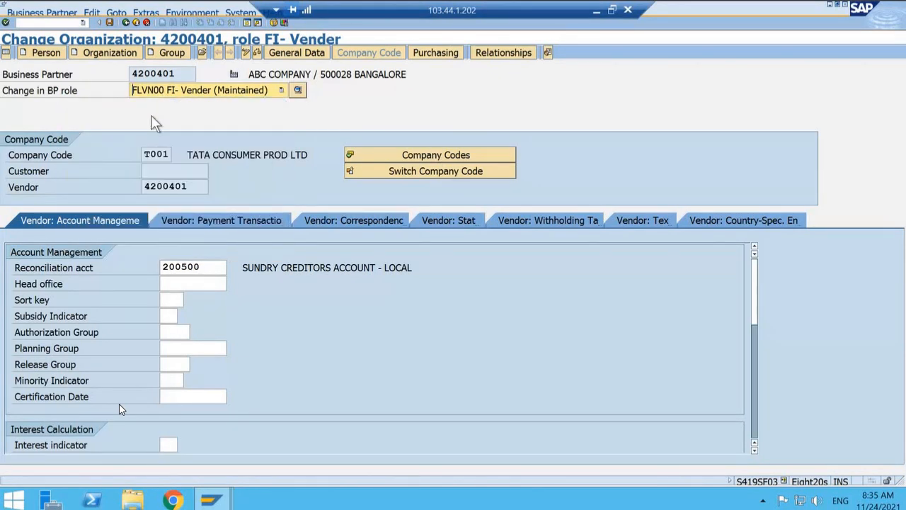
{"action": "left_click", "coordinate": [151, 114]}
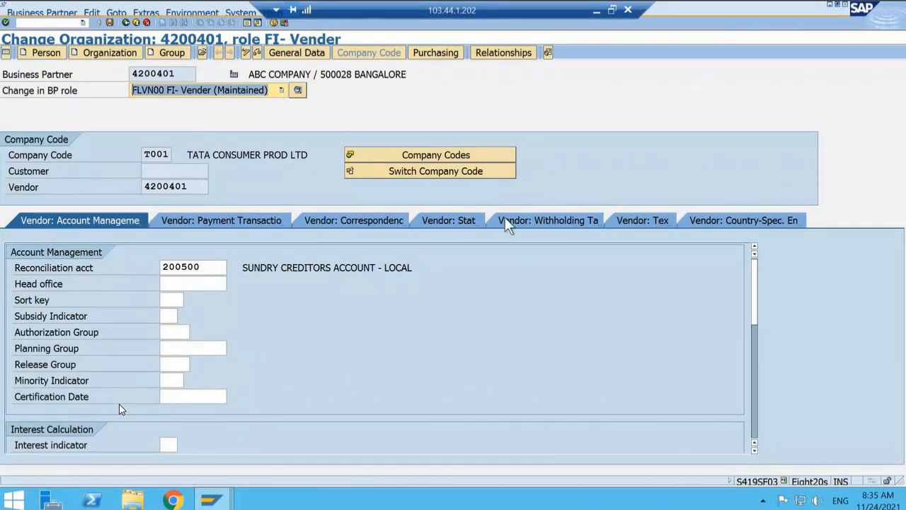
{"action": "left_click", "coordinate": [544, 220]}
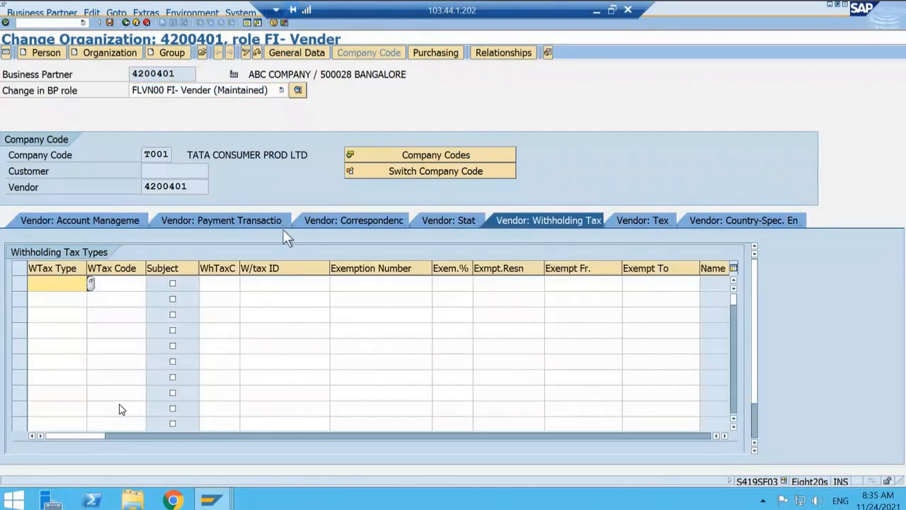
Step: Assign withholding tax type T1 and withholding tax code T1 in the first row of the vendor's withholding tax types
{"action": "left_click", "coordinate": [91, 282]}
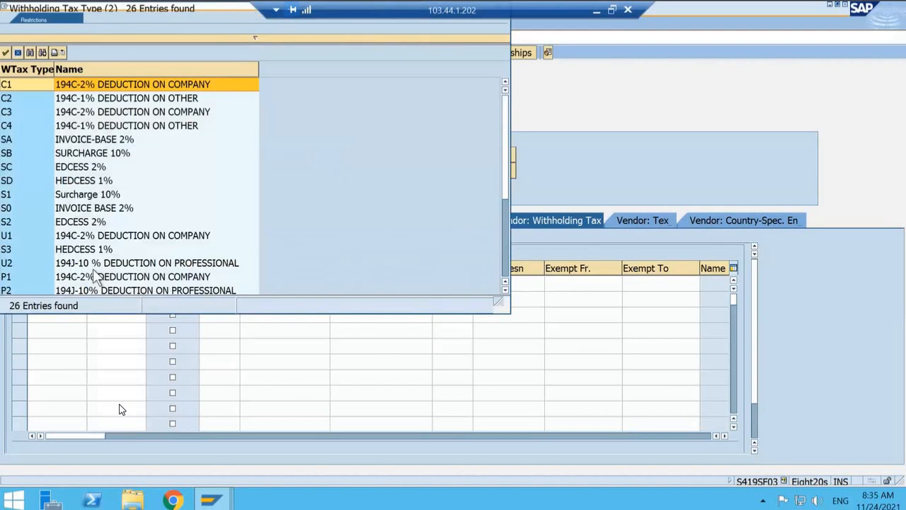
{"action": "scroll", "coordinate": [97, 276], "scroll_direction": "down", "scroll_amount": 4}
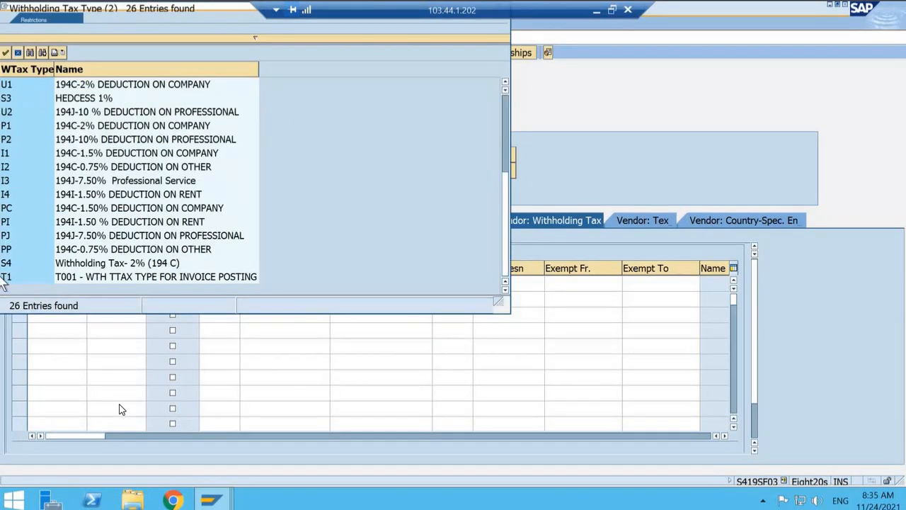
{"action": "double_click", "coordinate": [4, 278]}
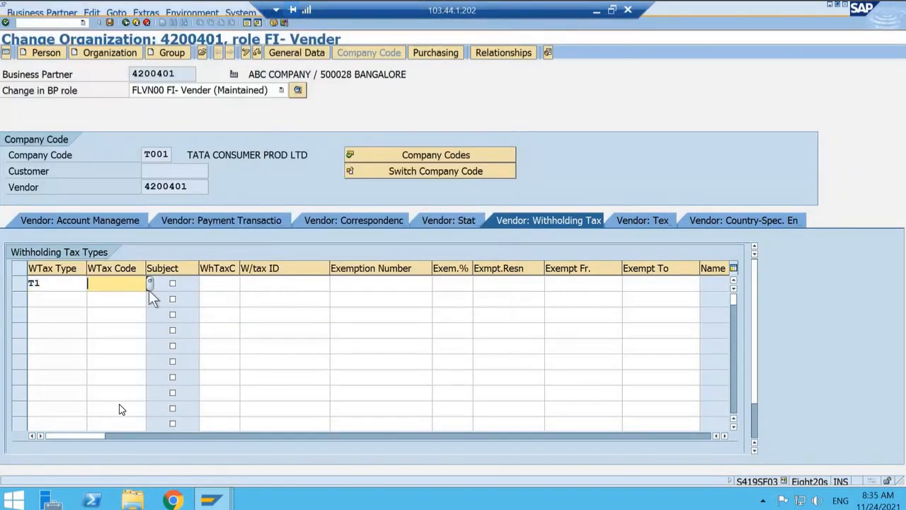
{"action": "left_click", "coordinate": [149, 289]}
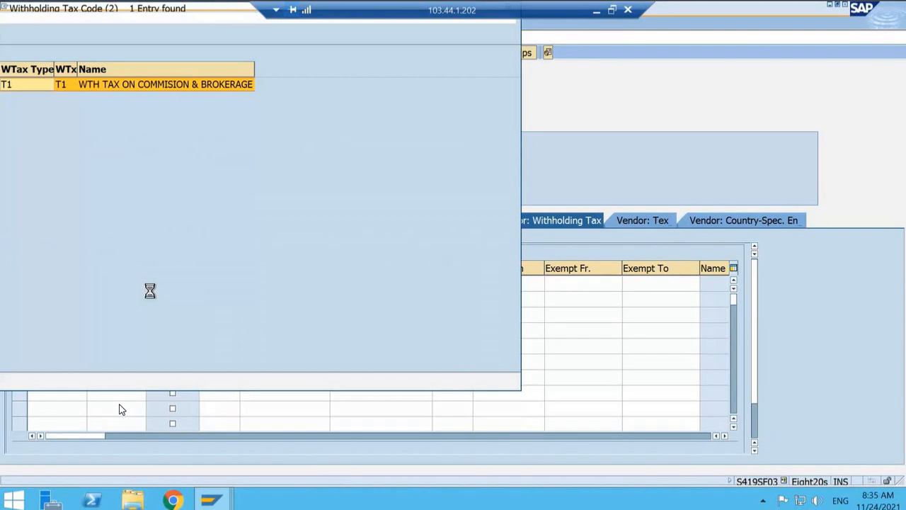
{"action": "double_click", "coordinate": [28, 88]}
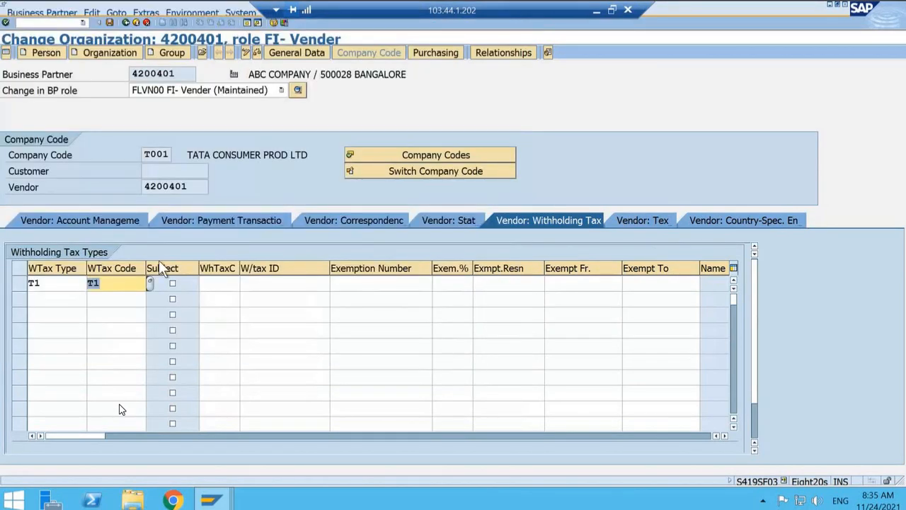
Step: Mark the T1 row as subject to withholding tax and set its recipient type to T1 Company
{"action": "left_click", "coordinate": [172, 283]}
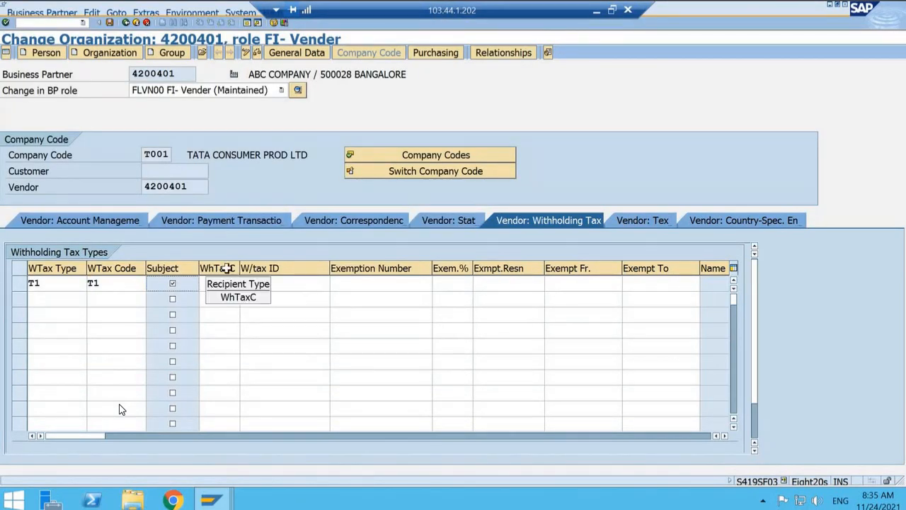
{"action": "left_click", "coordinate": [238, 283]}
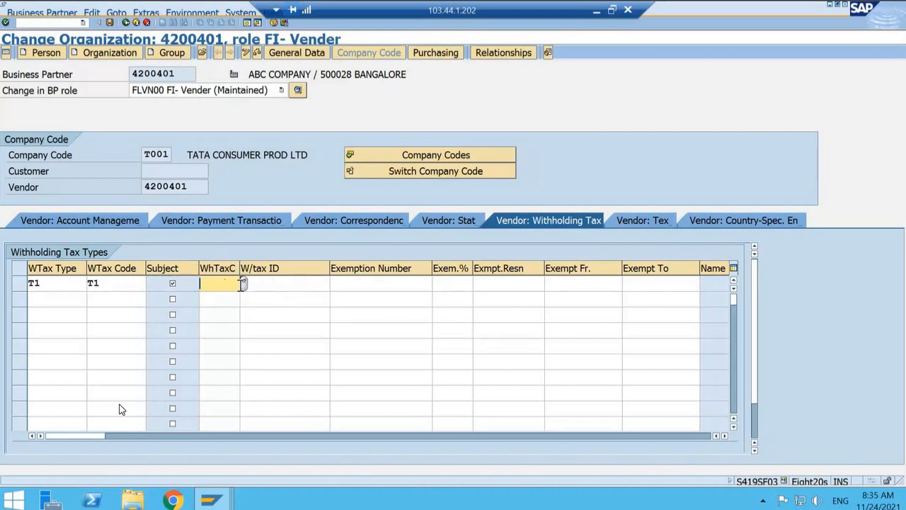
{"action": "left_click", "coordinate": [243, 282]}
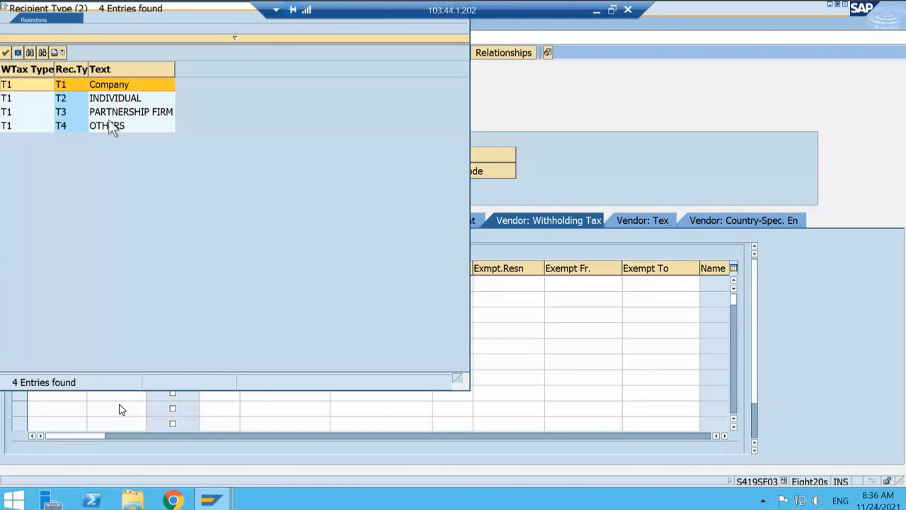
{"action": "left_click", "coordinate": [109, 89]}
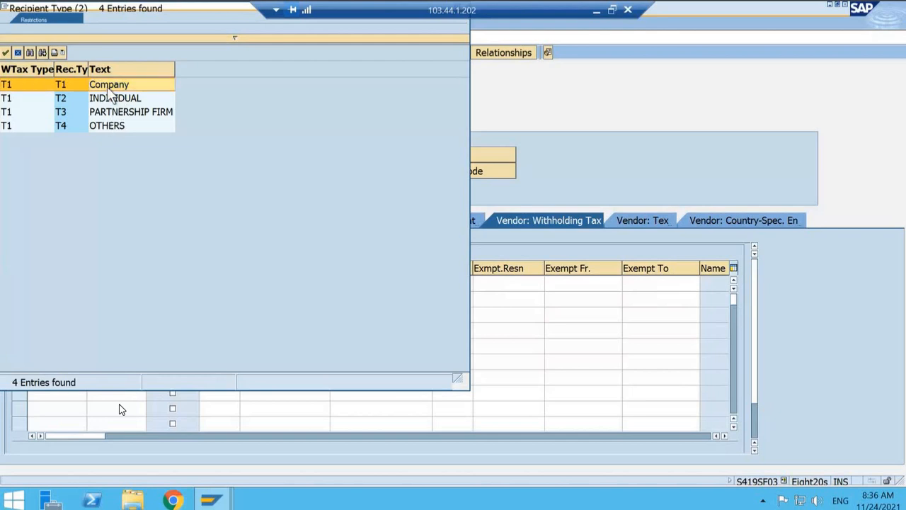
{"action": "double_click", "coordinate": [109, 88]}
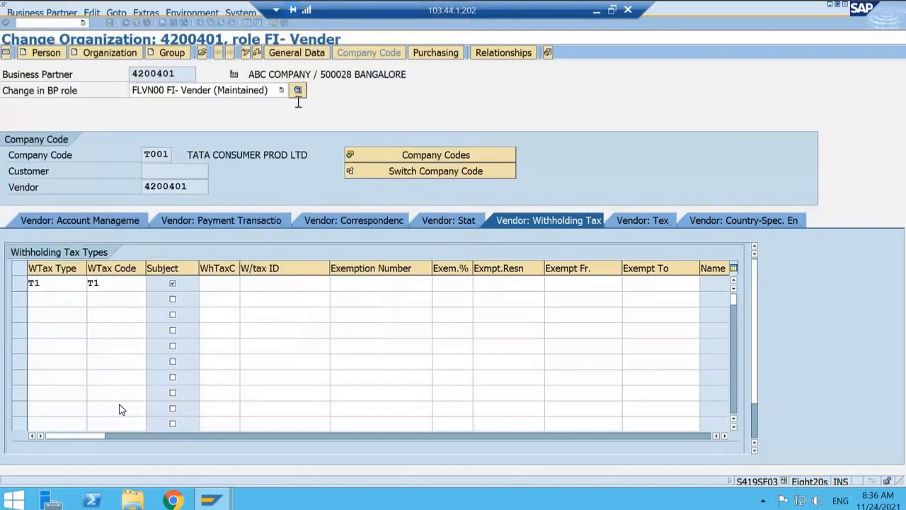
Step: Enter the vendor's withholding tax ID in the T1 row and save the business partner, acknowledging the information messages
{"action": "left_click", "coordinate": [284, 284]}
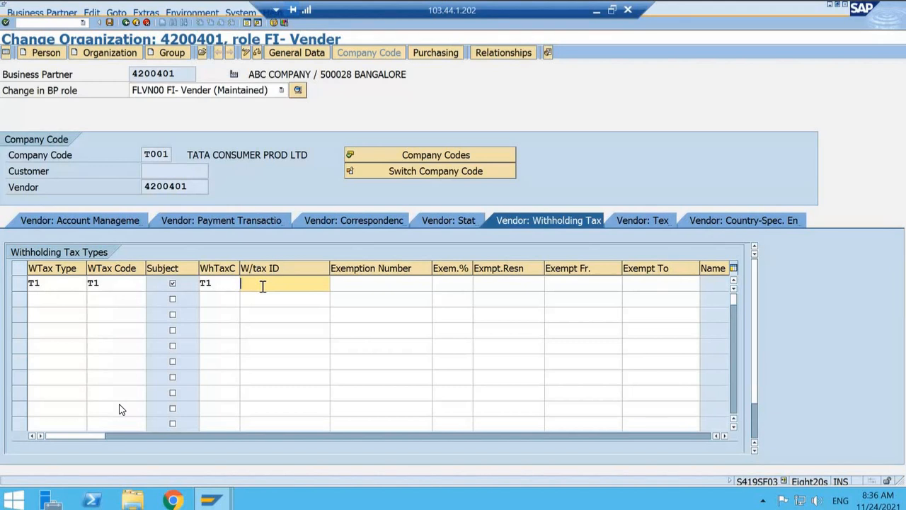
{"action": "type", "text": "T112345"}
{"action": "key", "text": "Return"}
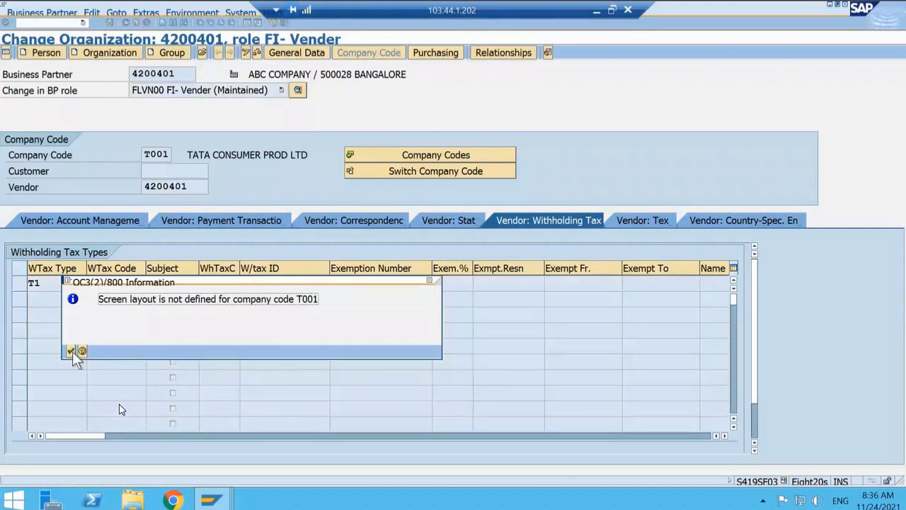
{"action": "left_click", "coordinate": [71, 352]}
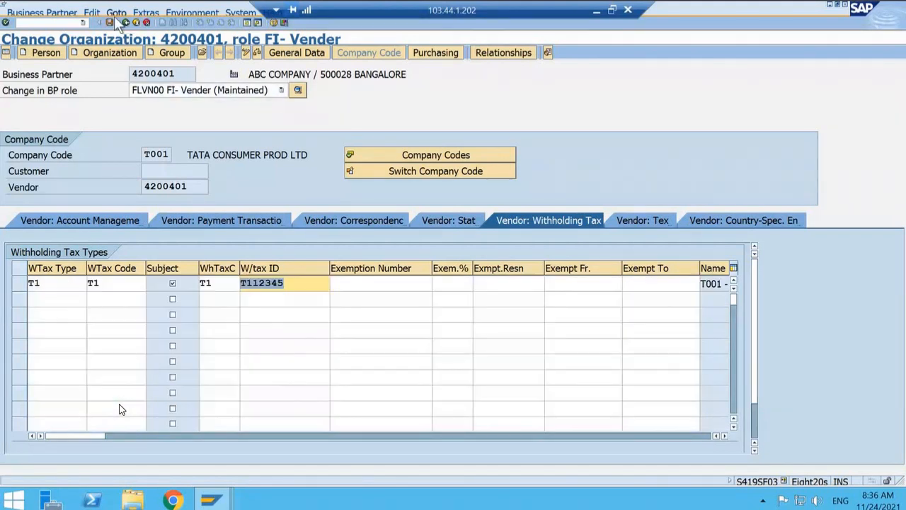
{"action": "left_click", "coordinate": [111, 21]}
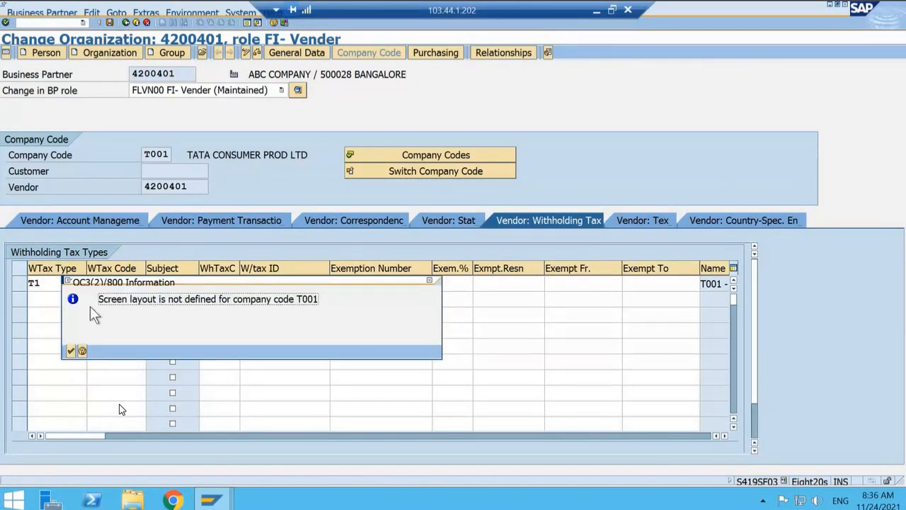
{"action": "left_click", "coordinate": [72, 352]}
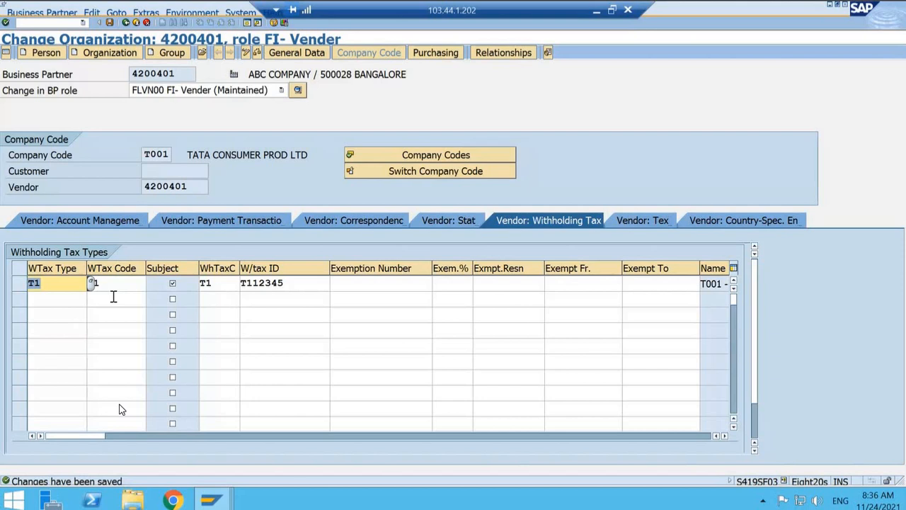
Step: Review the tax type, tax code, recipient type and withholding tax ID in the vendor's T1 row
{"action": "key", "text": "Tab"}
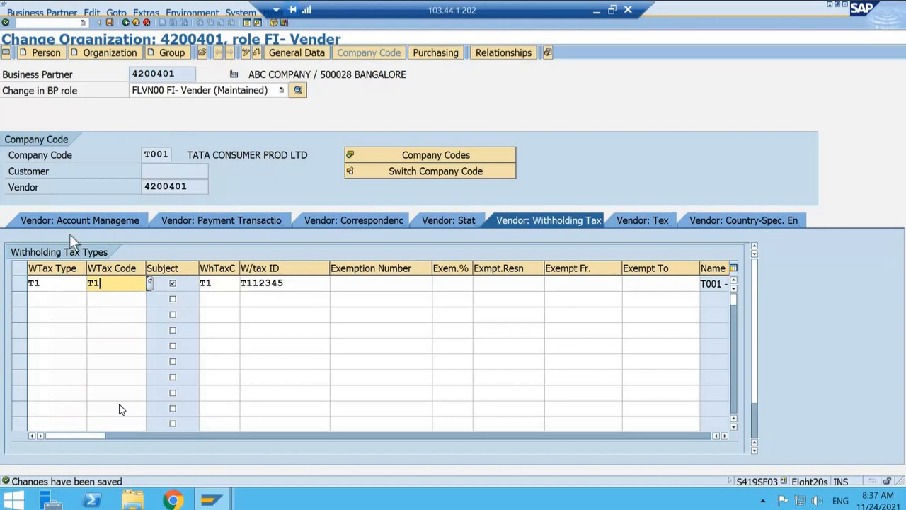
{"action": "left_click", "coordinate": [59, 285]}
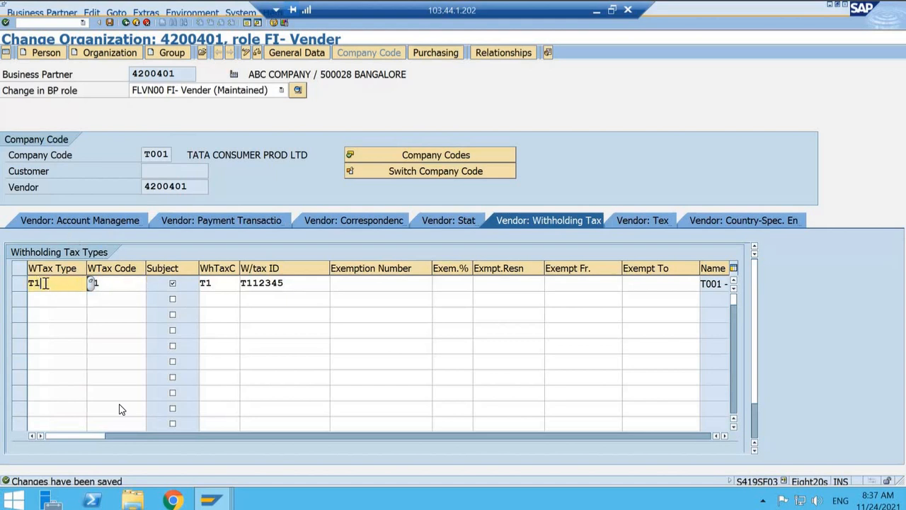
{"action": "left_click", "coordinate": [115, 283]}
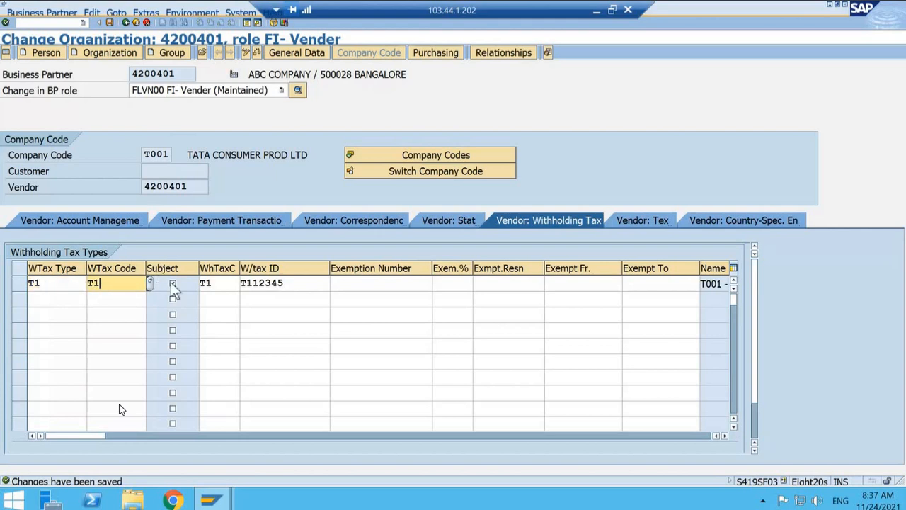
{"action": "left_click", "coordinate": [223, 282]}
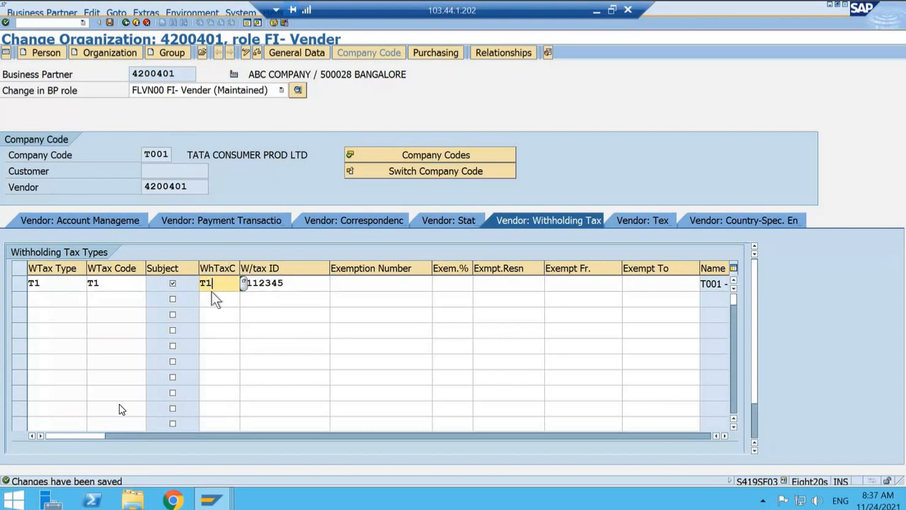
{"action": "left_click", "coordinate": [286, 283]}
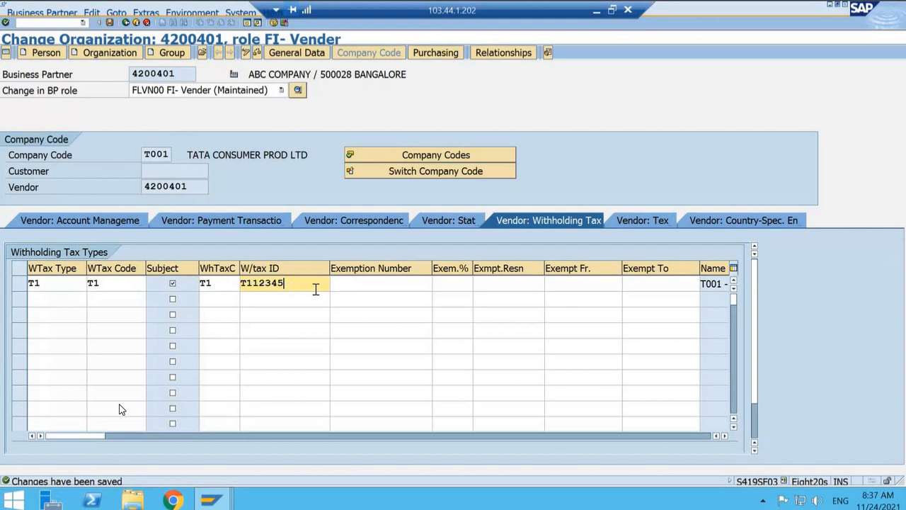
Step: Save the business partner, copy its number and open transaction FB60 in a new session
{"action": "left_click", "coordinate": [110, 22]}
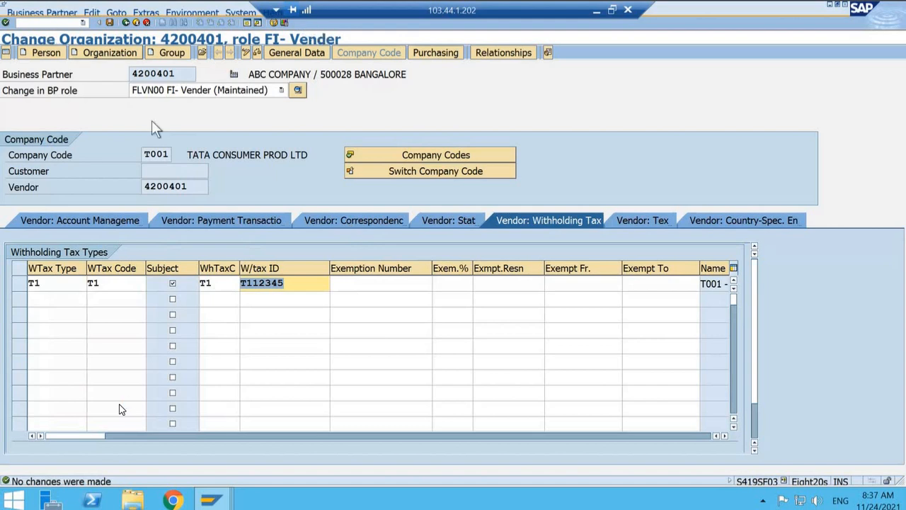
{"action": "left_click_drag", "start_coordinate": [188, 74], "coordinate": [120, 74]}
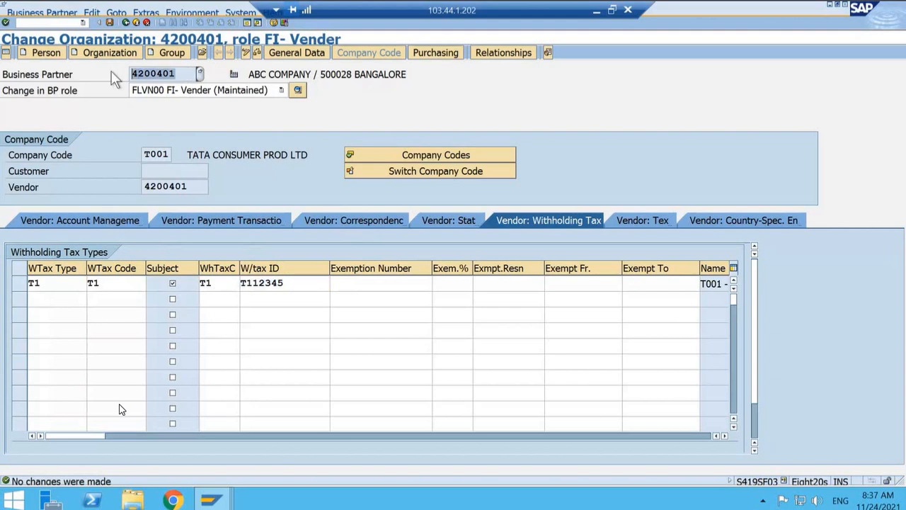
{"action": "key", "text": "ctrl+c"}
{"action": "left_click", "coordinate": [52, 23]}
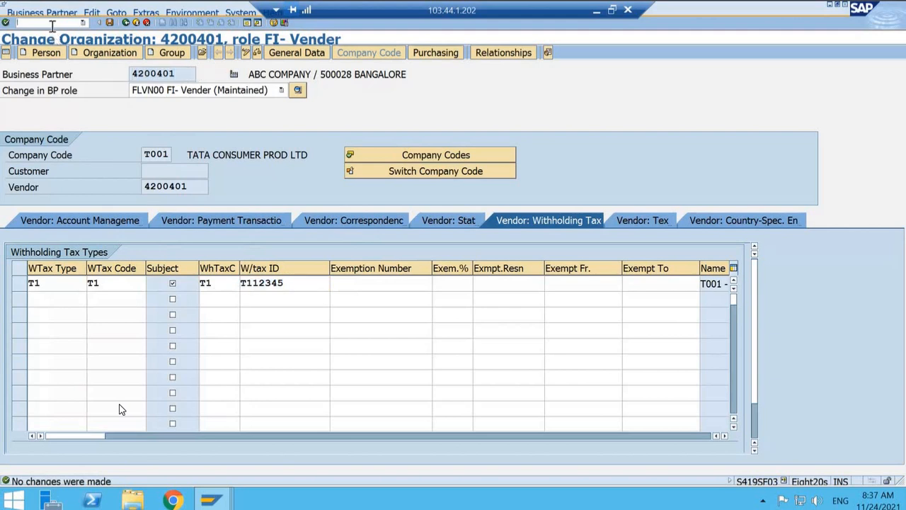
{"action": "type", "text": "/OFB60"}
{"action": "key", "text": "Return"}
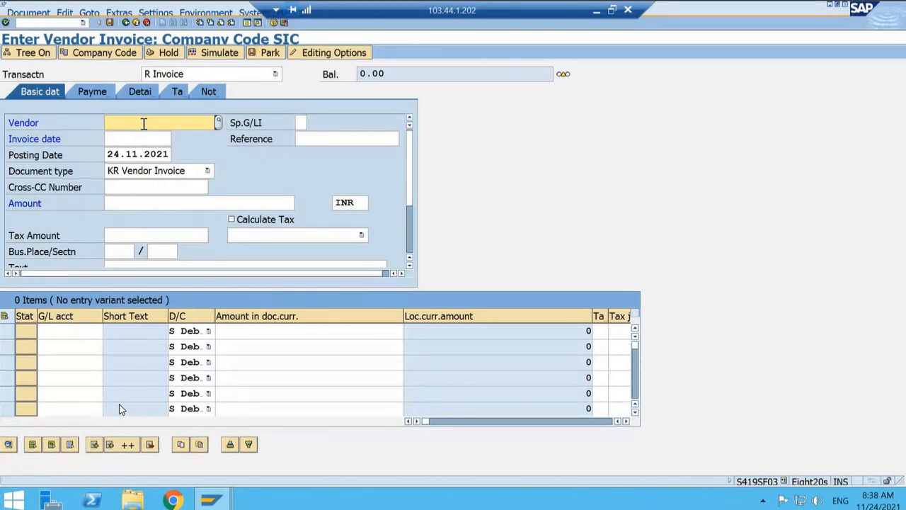
Step: Enter the copied vendor number for ABC COMPANY and the invoice date 01.11.2021 in the invoice header for company code SIC
{"action": "type", "text": "4200401"}
{"action": "double_click", "coordinate": [128, 121]}
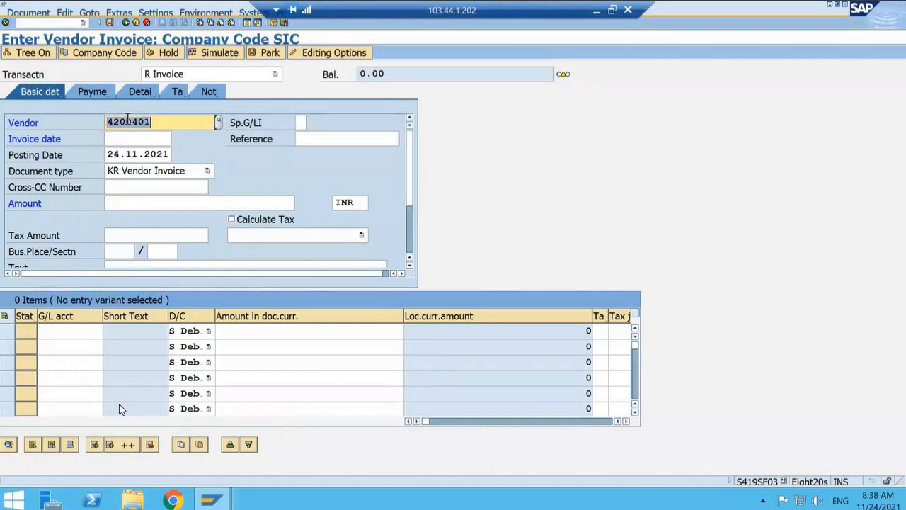
{"action": "key", "text": "Tab"}
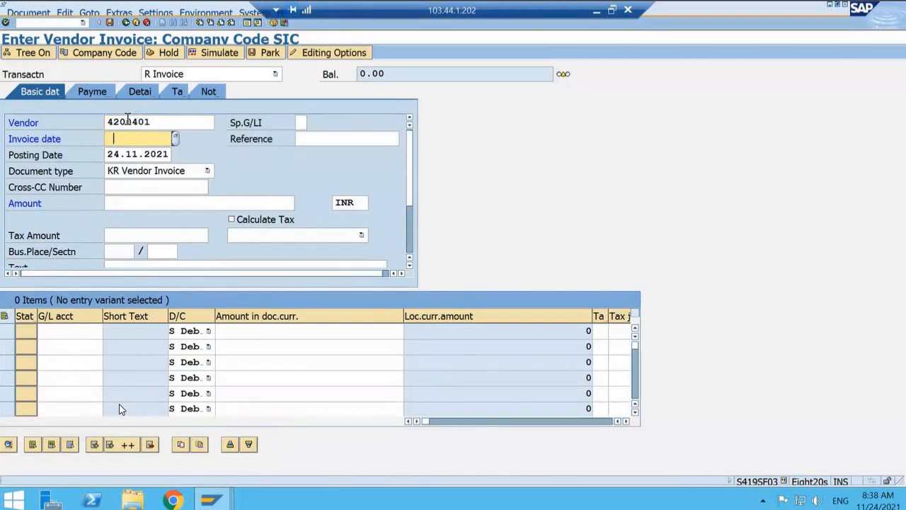
{"action": "left_click", "coordinate": [161, 137]}
{"action": "left_click", "coordinate": [175, 139]}
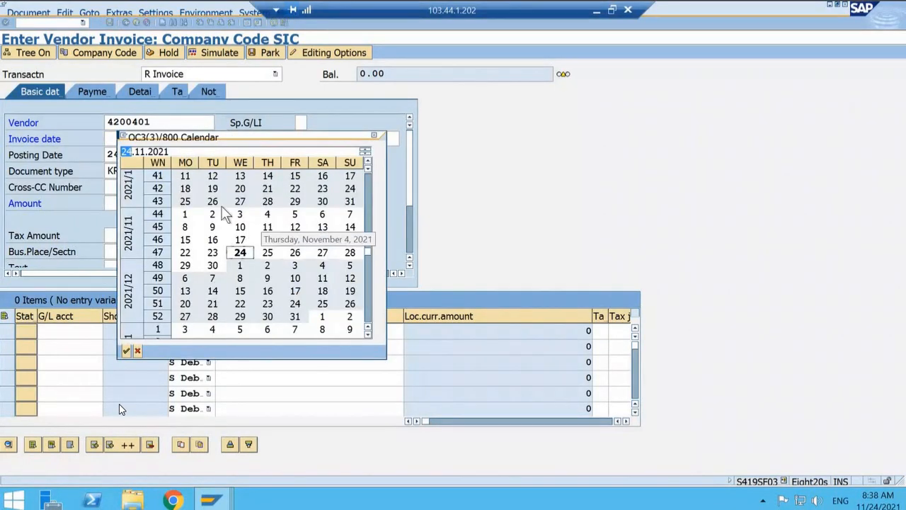
{"action": "double_click", "coordinate": [187, 215]}
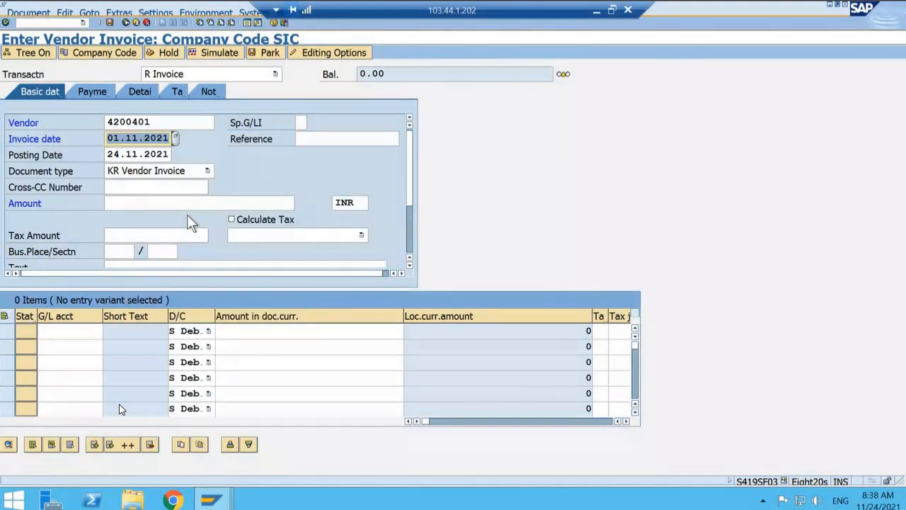
Step: Set the invoice reference to TEST011 and the amount to 10000 INR in the company code SIC entry
{"action": "left_click", "coordinate": [313, 145]}
{"action": "type", "text": "TEST010"}
{"action": "key", "text": "BackSpace"}
{"action": "type", "text": "1"}
{"action": "key", "text": "Tab"}
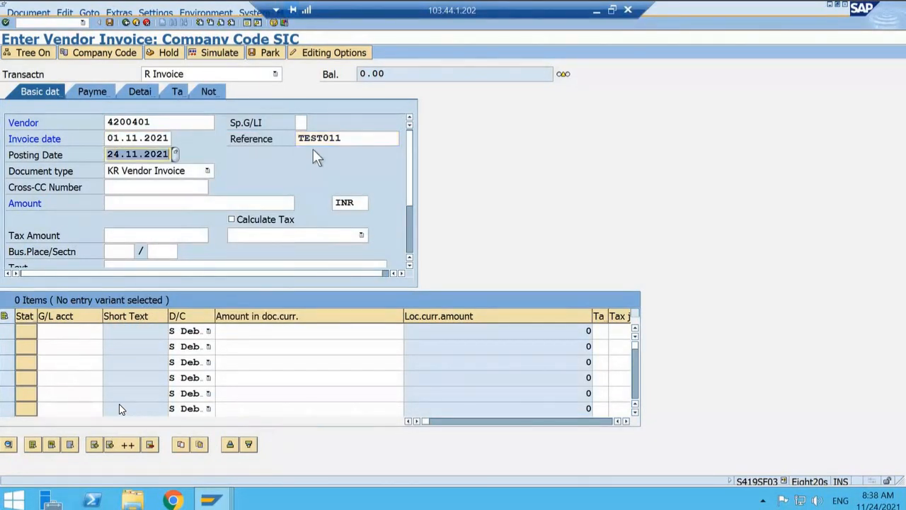
{"action": "left_click", "coordinate": [131, 202]}
{"action": "type", "text": "1000"}
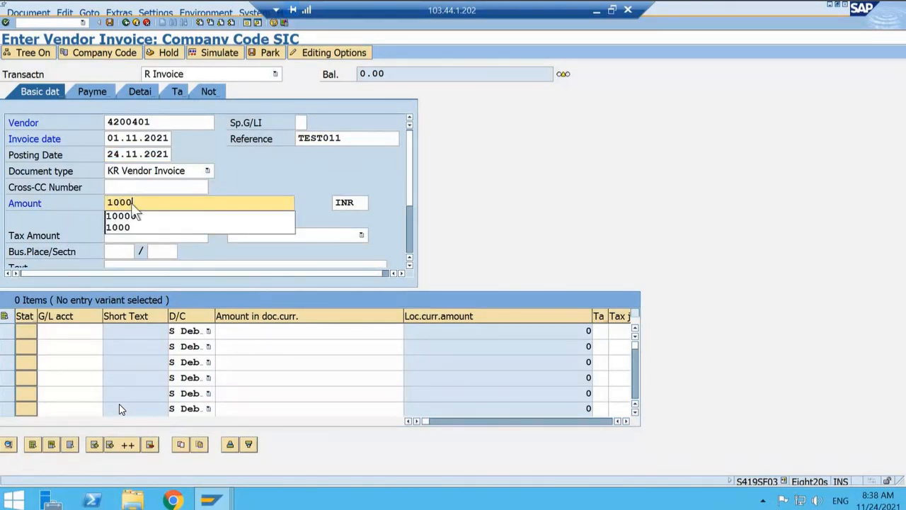
{"action": "type", "text": "0"}
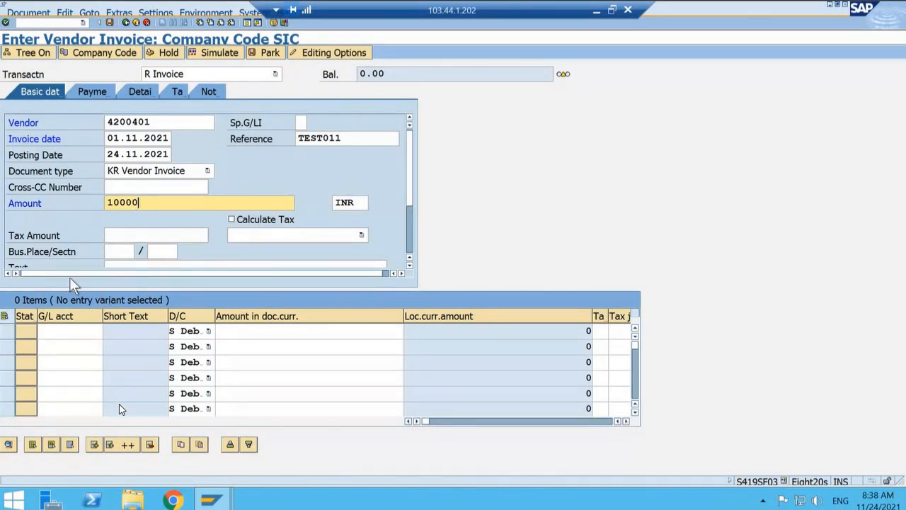
{"action": "left_click", "coordinate": [76, 331]}
{"action": "left_click", "coordinate": [108, 331]}
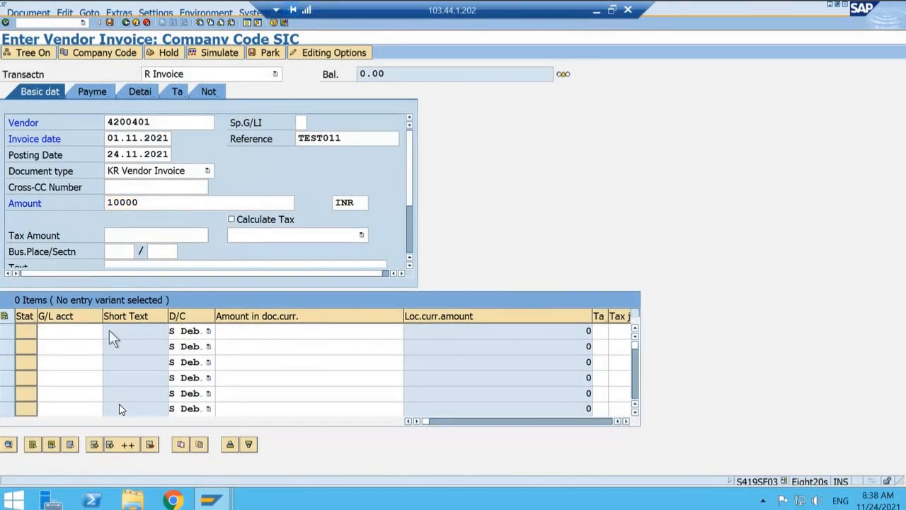
{"action": "key", "text": "Return"}
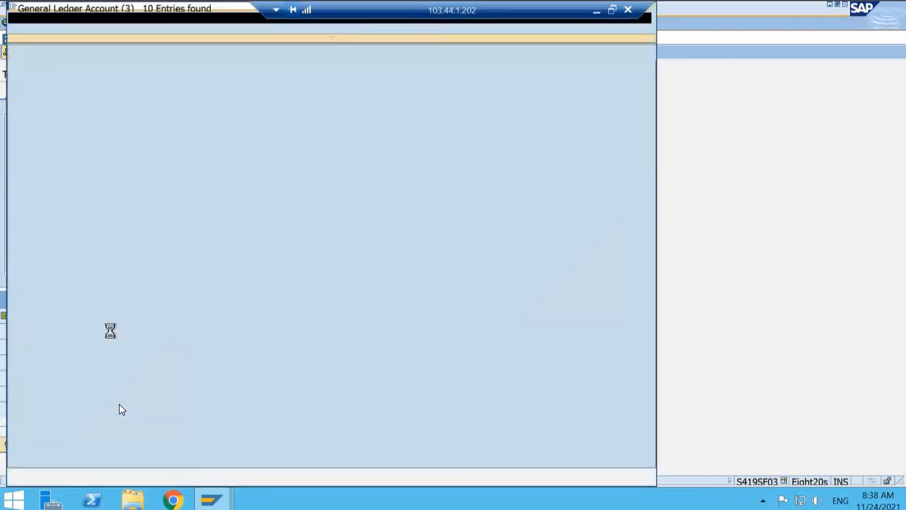
{"action": "key", "text": "Down"}
{"action": "key", "text": "Down"}
{"action": "key", "text": "Down"}
{"action": "key", "text": "Down"}
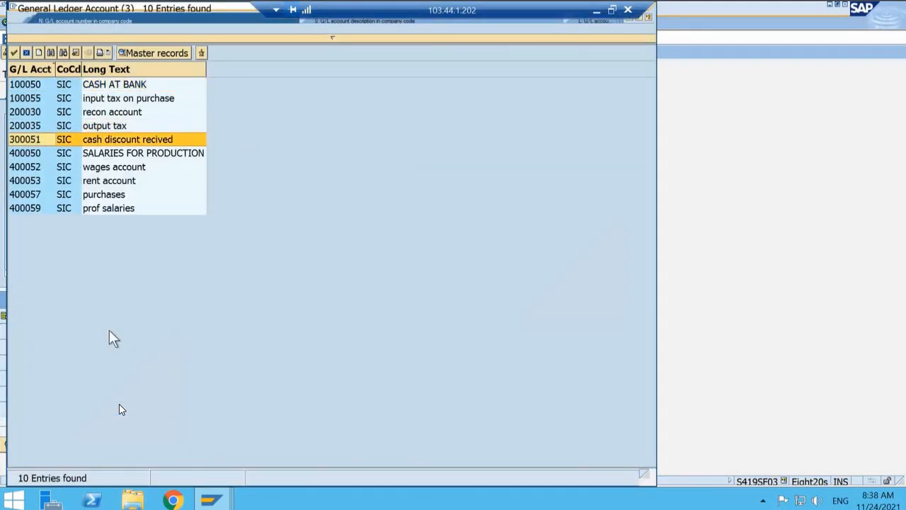
{"action": "left_click", "coordinate": [23, 53]}
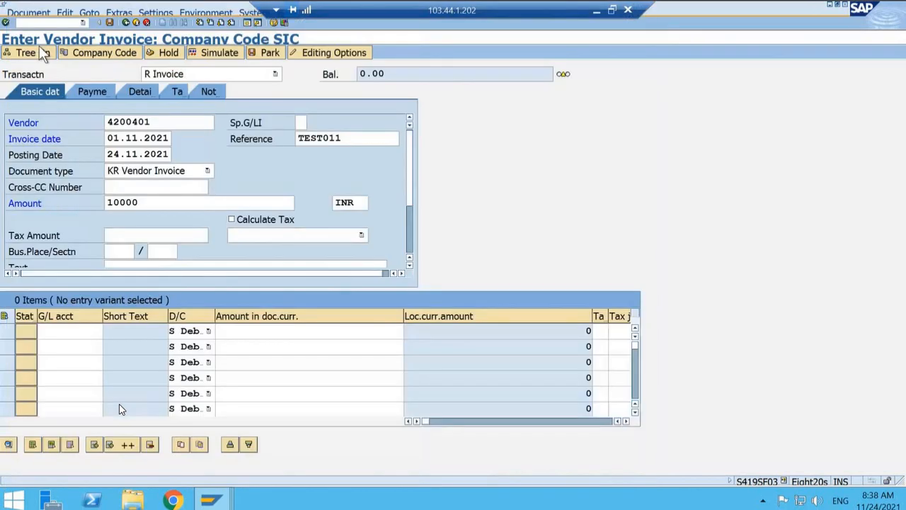
Step: Switch the vendor invoice entry to company code T001
{"action": "left_click", "coordinate": [84, 52]}
{"action": "key", "text": "BackSpace"}
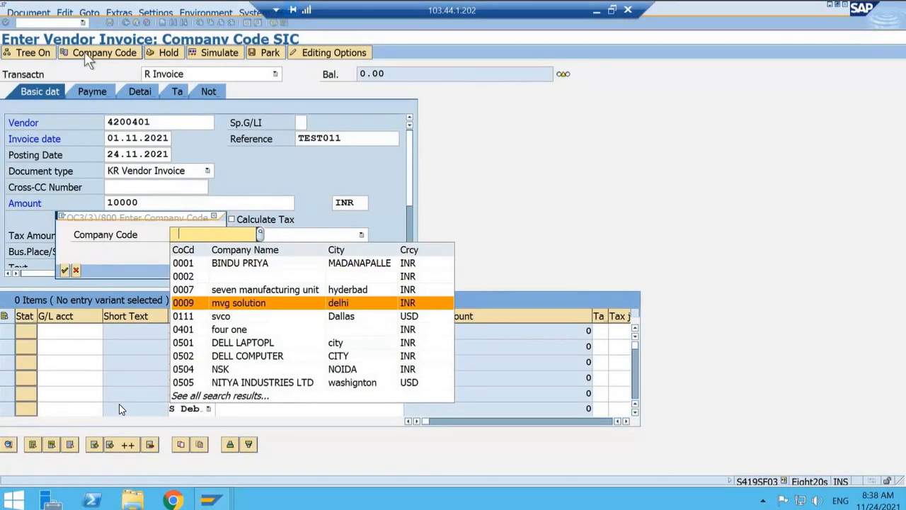
{"action": "type", "text": "T001"}
{"action": "key", "text": "Return"}
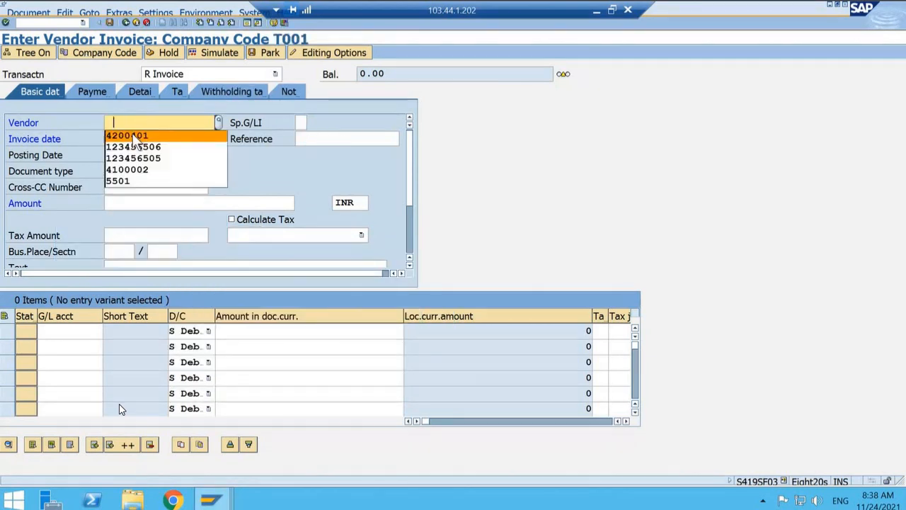
Step: Fill in the invoice header with vendor ABC COMPANY's number, invoice date 01.11.2021, reference TEST011 and amount 10000 INR
{"action": "left_click", "coordinate": [134, 138]}
{"action": "left_click", "coordinate": [134, 139]}
{"action": "type", "text": "01.11.2021"}
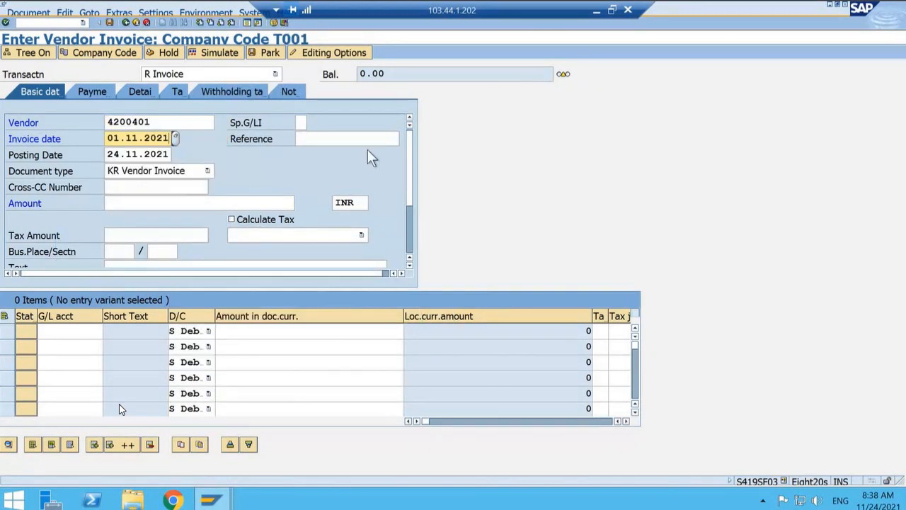
{"action": "left_click", "coordinate": [366, 138]}
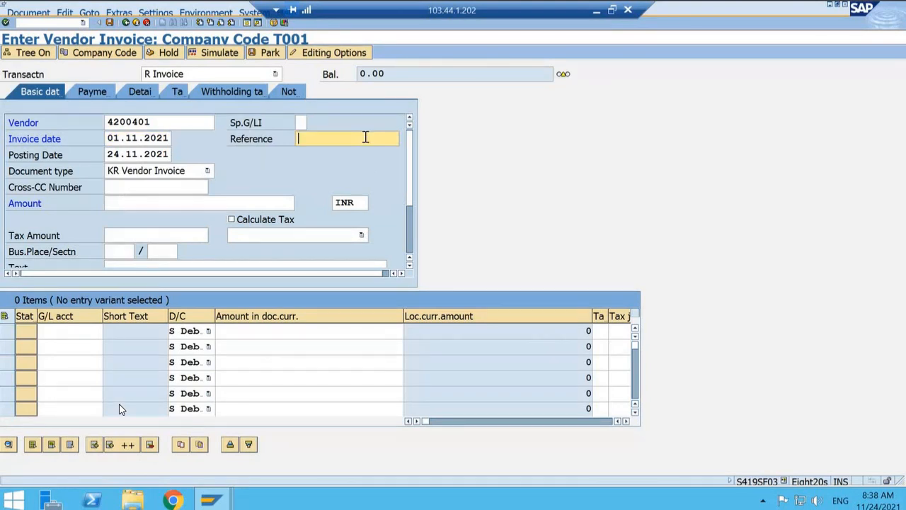
{"action": "type", "text": "TEST011"}
{"action": "left_click", "coordinate": [129, 204]}
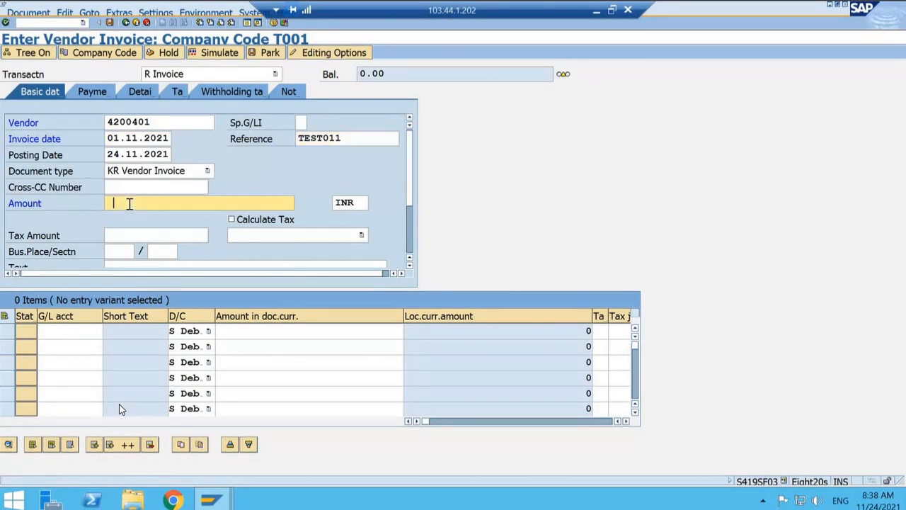
{"action": "type", "text": "10000"}
Step: Assign G/L account 400000 (Rent Account) to the first line item as a debit of 10000
{"action": "left_click", "coordinate": [65, 326]}
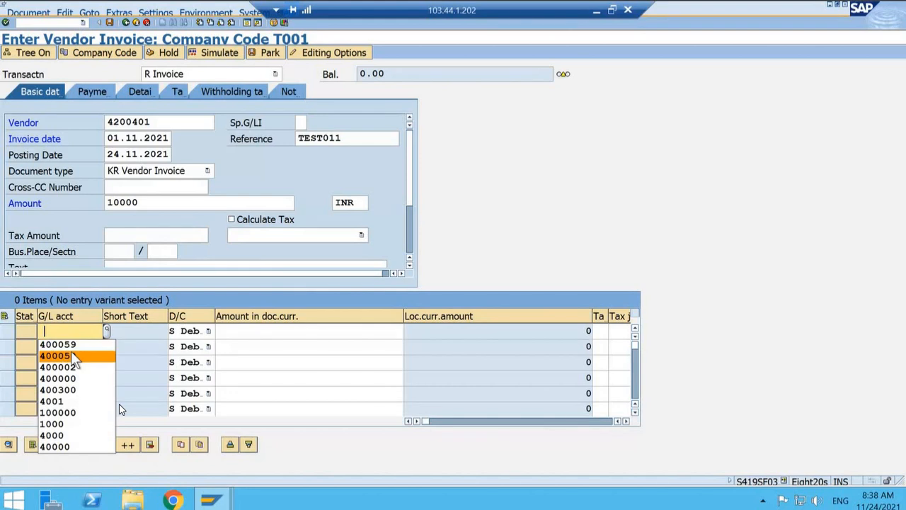
{"action": "left_click", "coordinate": [106, 331]}
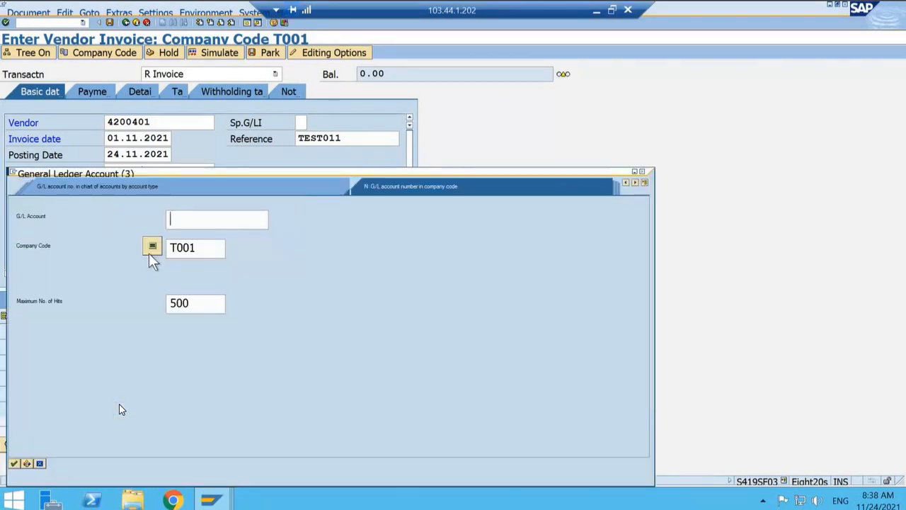
{"action": "key", "text": "Return"}
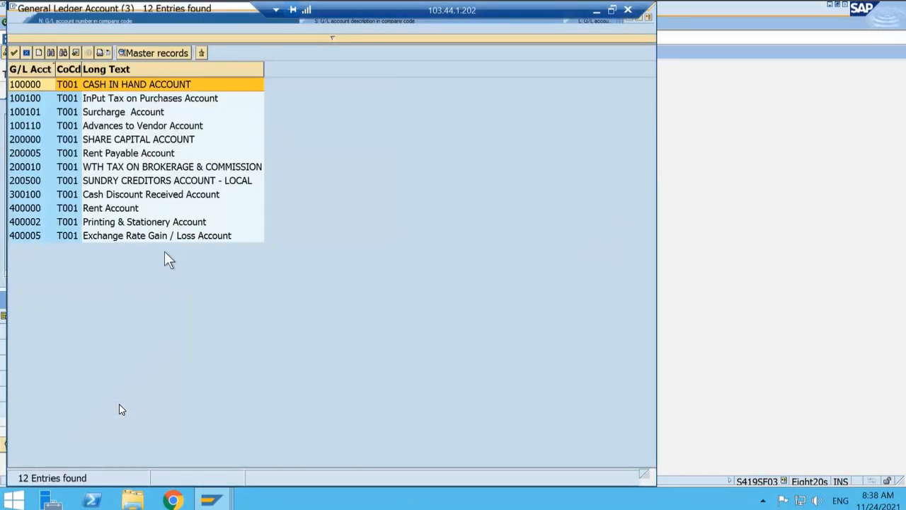
{"action": "double_click", "coordinate": [31, 208]}
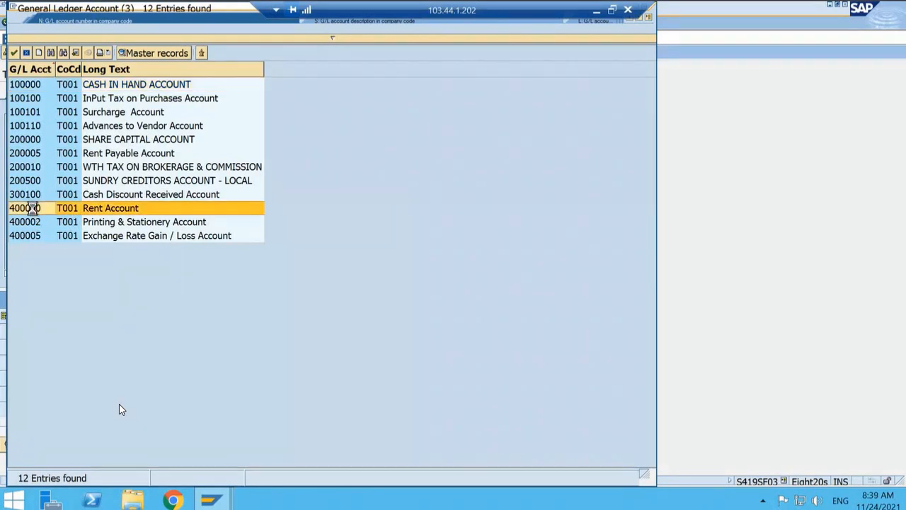
{"action": "left_click", "coordinate": [269, 333]}
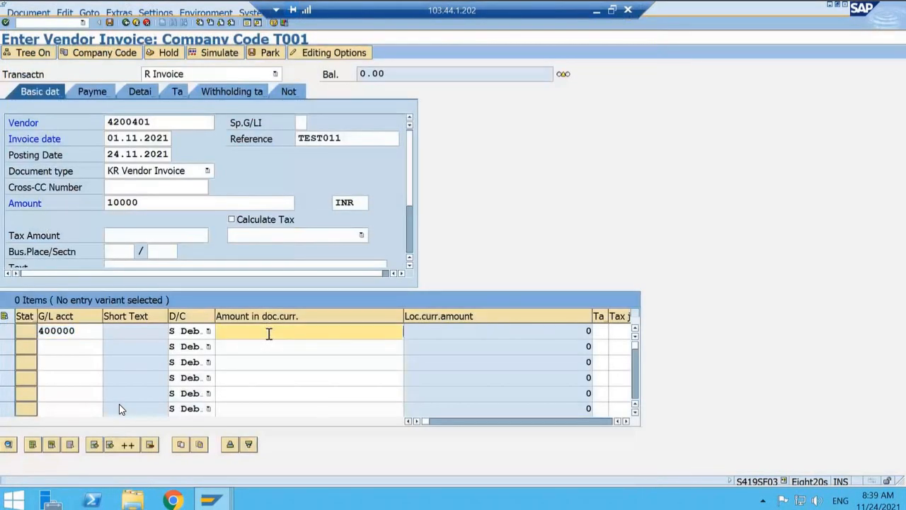
{"action": "left_click", "coordinate": [269, 333]}
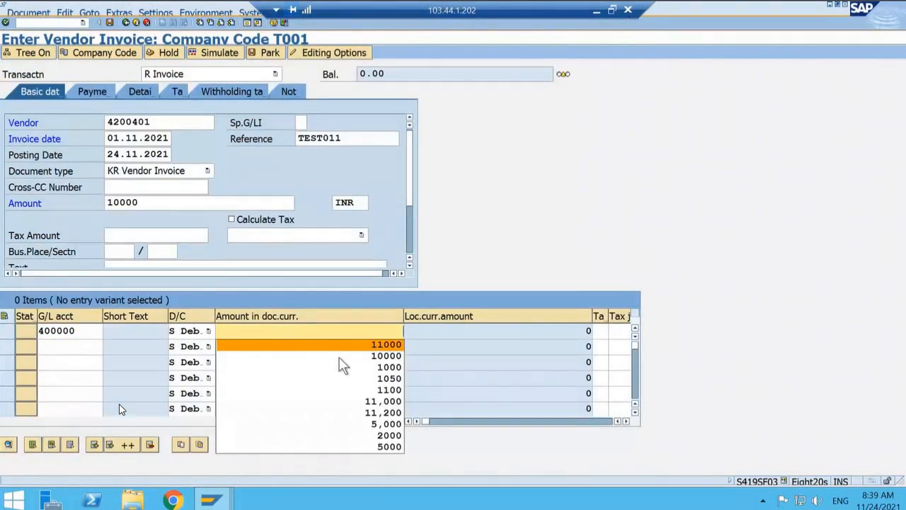
{"action": "left_click", "coordinate": [341, 356]}
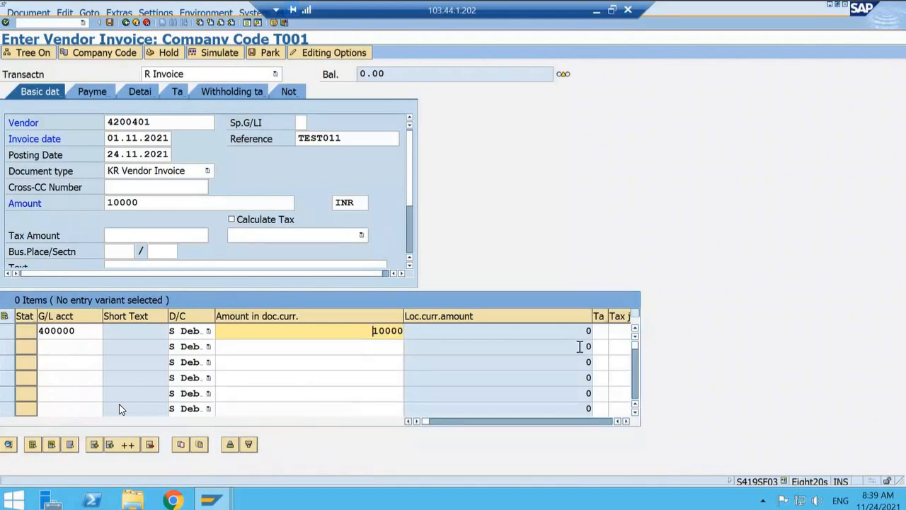
Step: Assign cost center CC1000 to the rent line item and validate the invoice entries
{"action": "key", "text": "Tab"}
{"action": "key", "text": "Tab"}
{"action": "key", "text": "Tab"}
{"action": "key", "text": "Tab"}
{"action": "key", "text": "Tab"}
{"action": "key", "text": "Tab"}
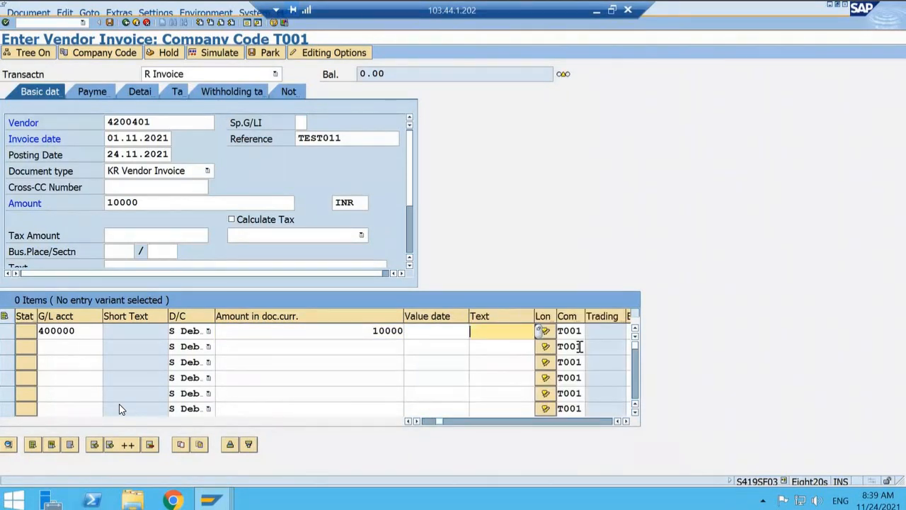
{"action": "key", "text": "Tab"}
{"action": "key", "text": "Tab"}
{"action": "key", "text": "Tab"}
{"action": "key", "text": "Tab"}
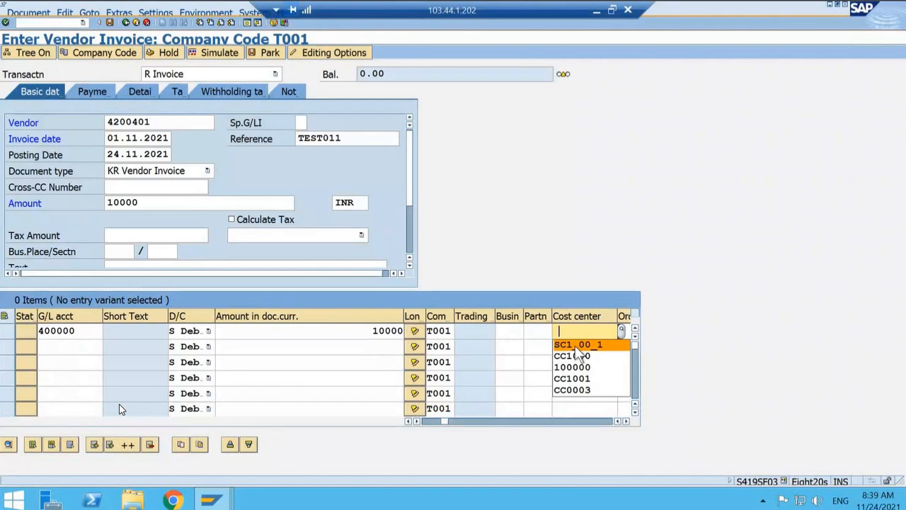
{"action": "type", "text": "CC1000"}
{"action": "key", "text": "Return"}
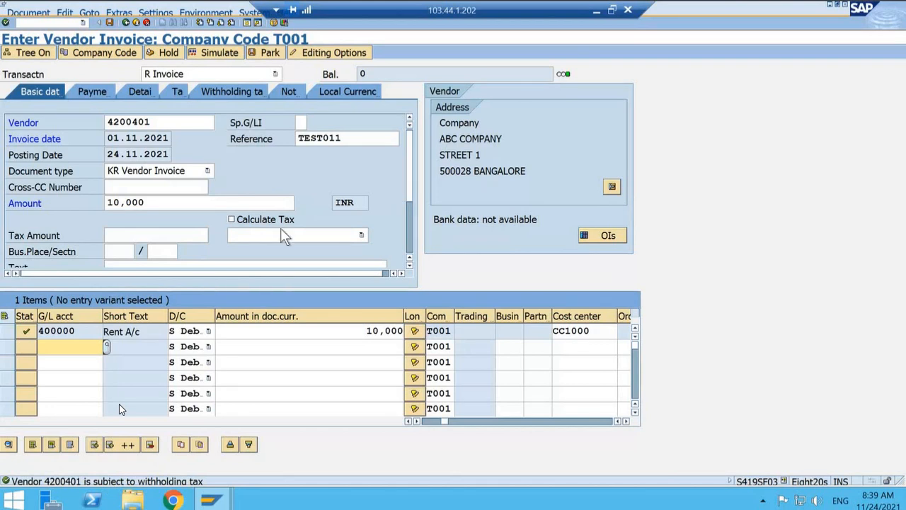
Step: Simulate the vendor invoice to examine its withholding tax posting, and return to the invoice entry
{"action": "left_click", "coordinate": [207, 50]}
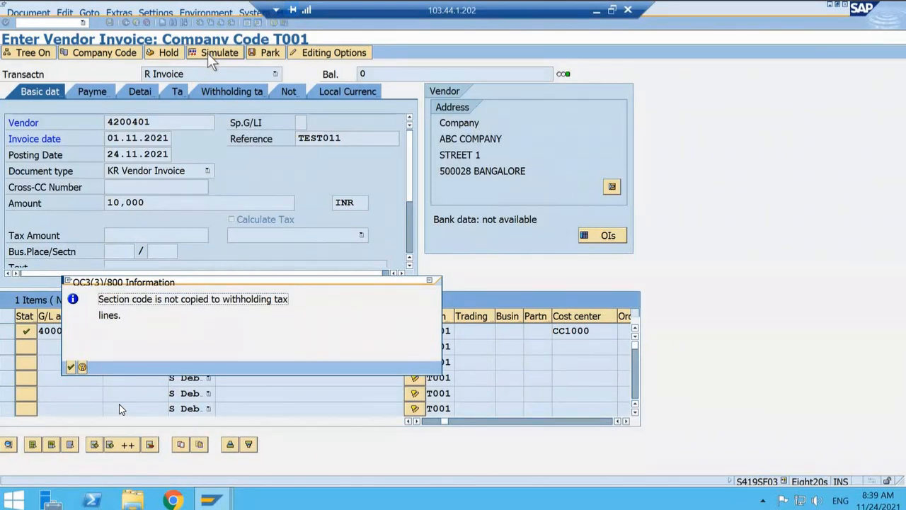
{"action": "left_click", "coordinate": [434, 285]}
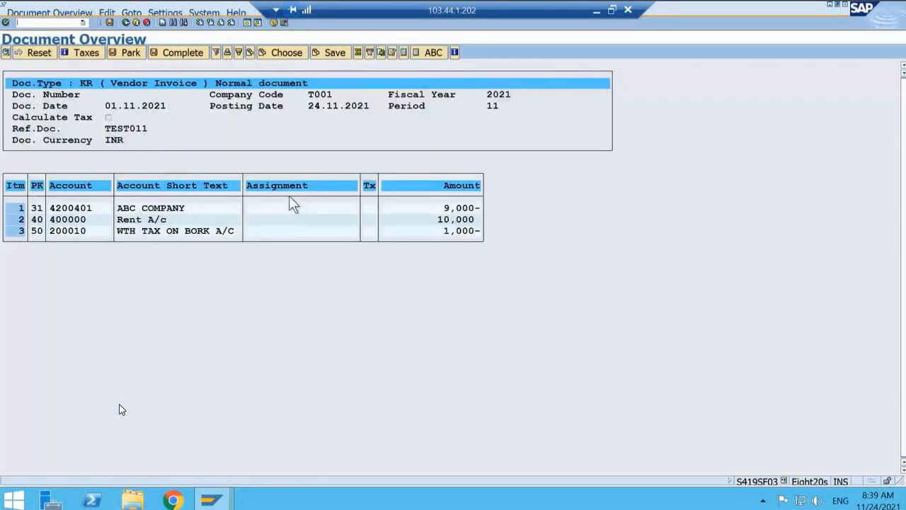
{"action": "left_click", "coordinate": [125, 22]}
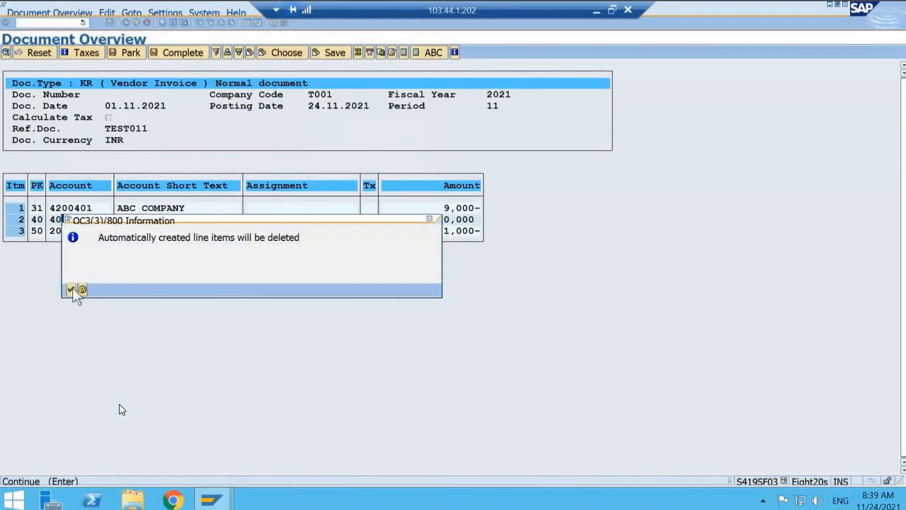
{"action": "left_click", "coordinate": [72, 289]}
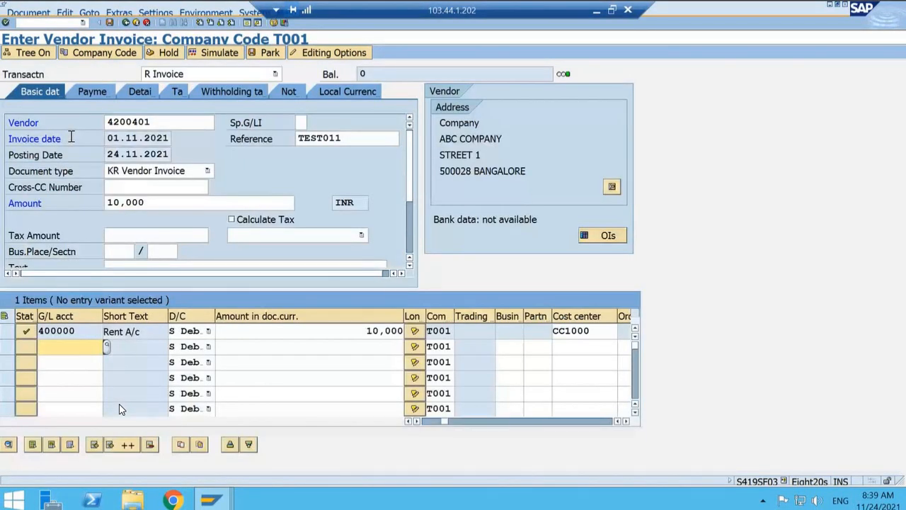
Step: Leave the vendor invoice transaction without posting the document
{"action": "left_click", "coordinate": [50, 23]}
{"action": "type", "text": "/N"}
{"action": "key", "text": "Return"}
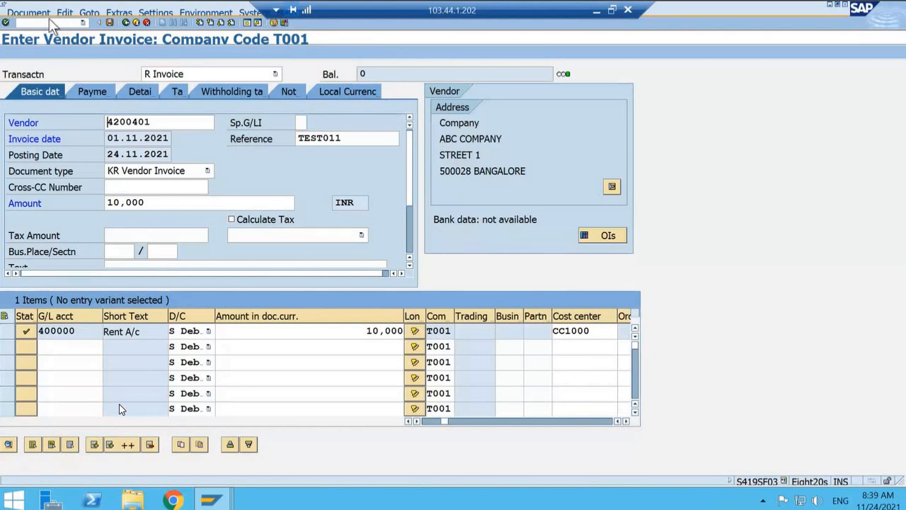
Step: Enter the invoice header for vendor ABC COMPANY with invoice date 01.11.2021, reference TEST011 and amount 10000 INR
{"action": "left_click", "coordinate": [159, 119]}
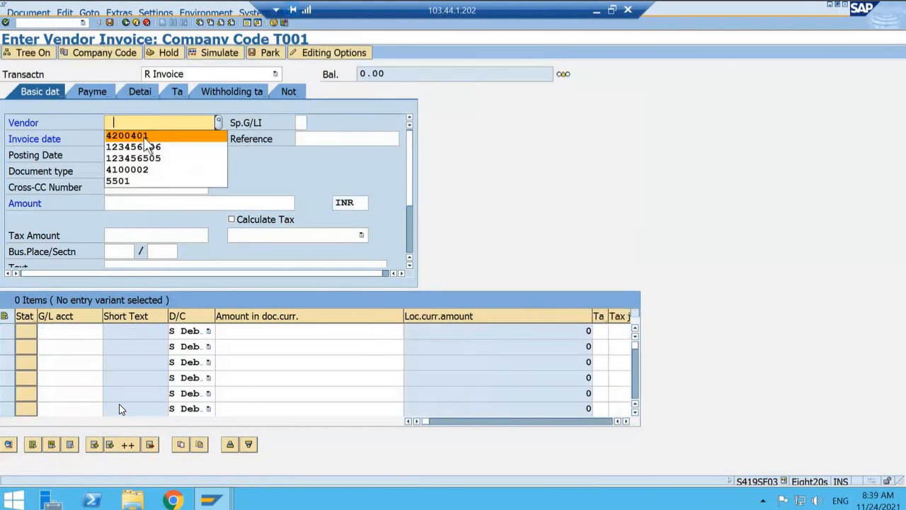
{"action": "left_click", "coordinate": [145, 136]}
{"action": "left_click", "coordinate": [142, 139]}
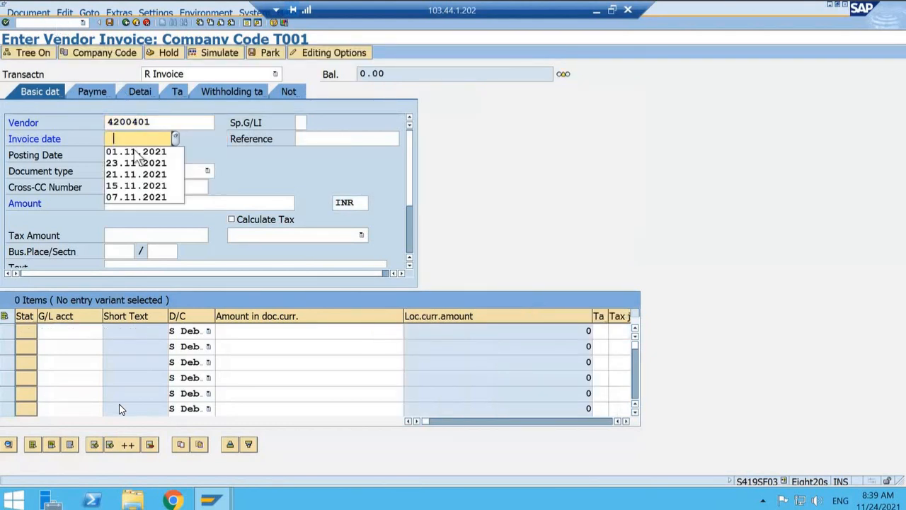
{"action": "left_click", "coordinate": [136, 152]}
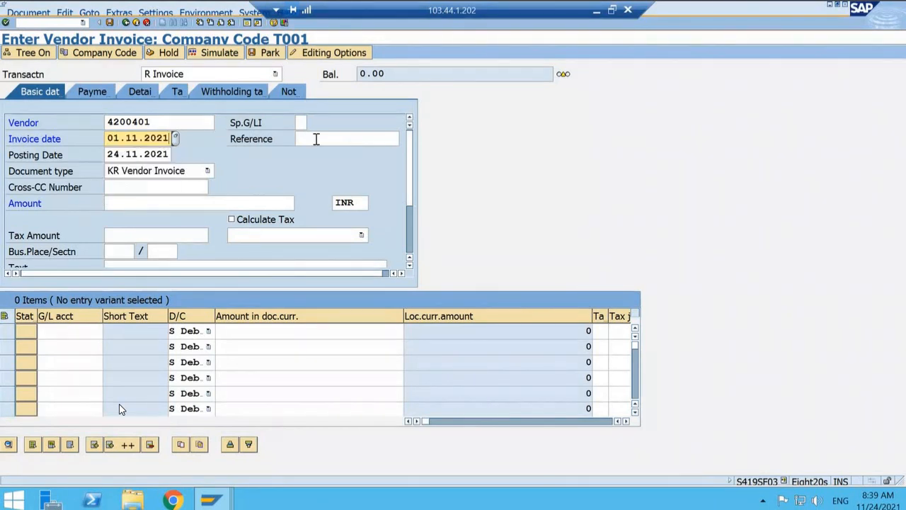
{"action": "left_click", "coordinate": [317, 139]}
{"action": "type", "text": "TEST011"}
{"action": "left_click", "coordinate": [120, 203]}
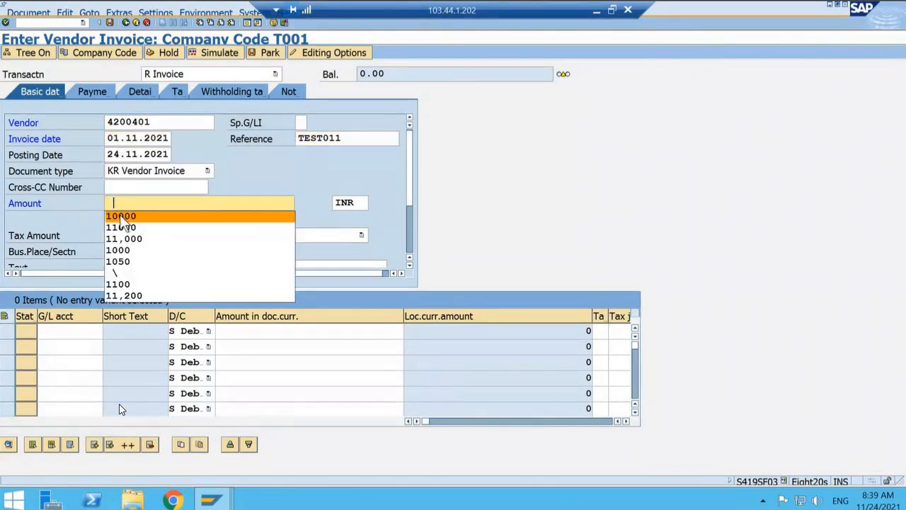
{"action": "left_click", "coordinate": [120, 216]}
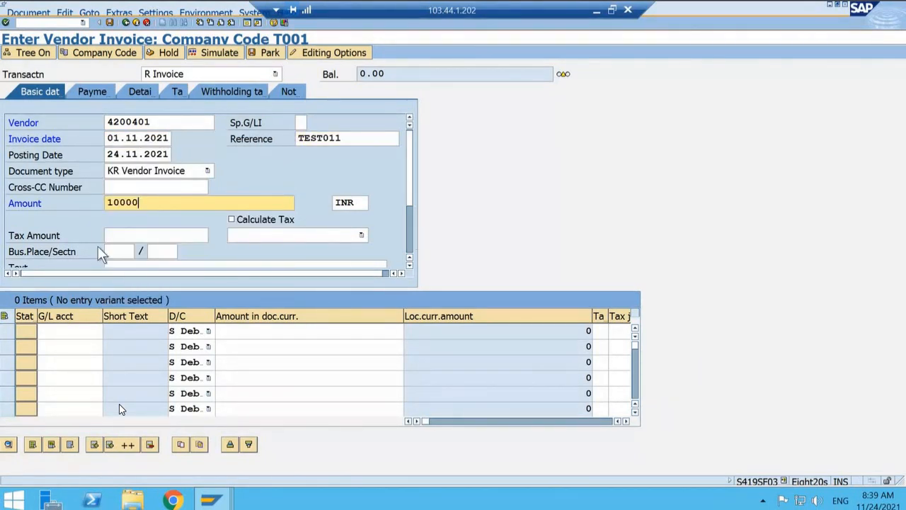
Step: Assign business place T001 and section code T001 to the vendor invoice
{"action": "left_click", "coordinate": [60, 252]}
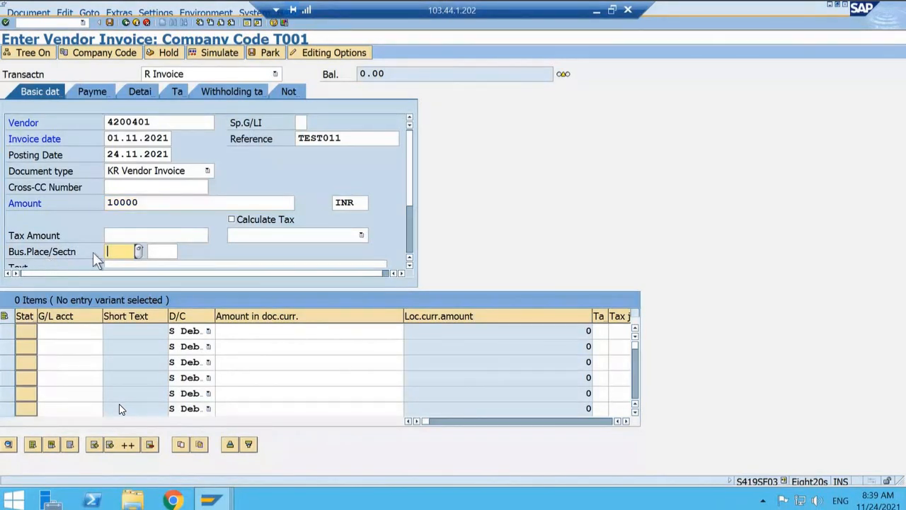
{"action": "left_click", "coordinate": [138, 253]}
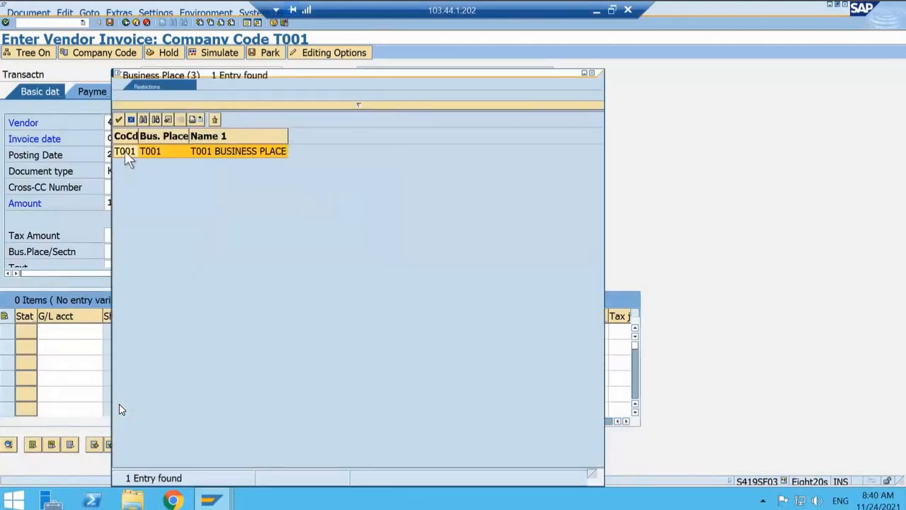
{"action": "double_click", "coordinate": [124, 151]}
{"action": "left_click", "coordinate": [162, 253]}
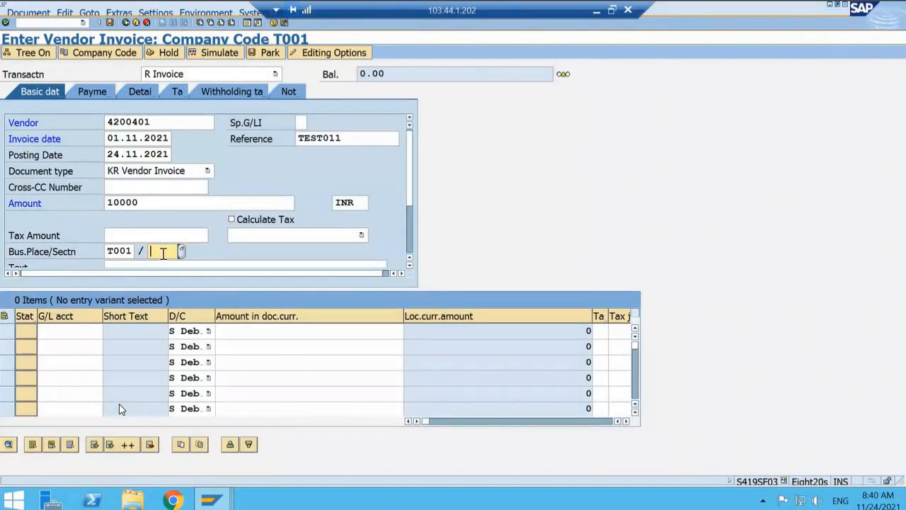
{"action": "left_click", "coordinate": [179, 253]}
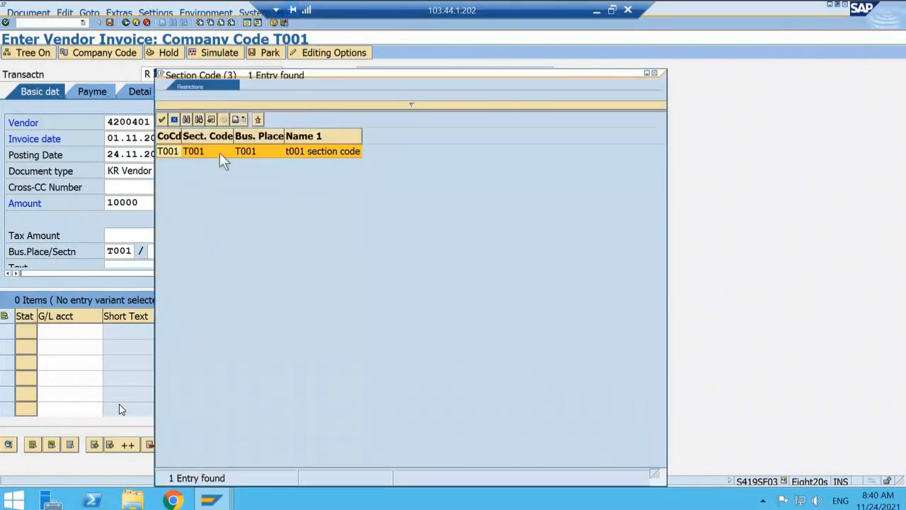
{"action": "double_click", "coordinate": [220, 153]}
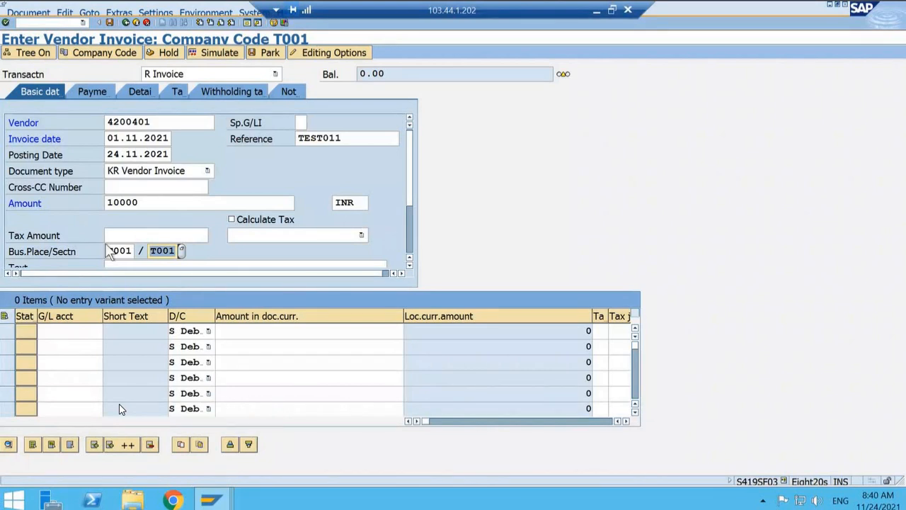
Step: Assign G/L account 400000 (Rent Account) to the first line item of the TEST011 invoice
{"action": "double_click", "coordinate": [81, 333]}
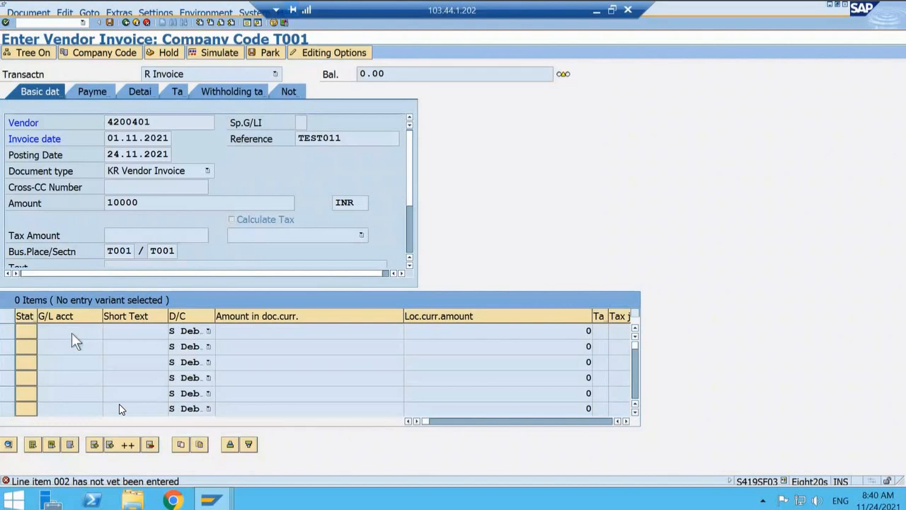
{"action": "key", "text": "Return"}
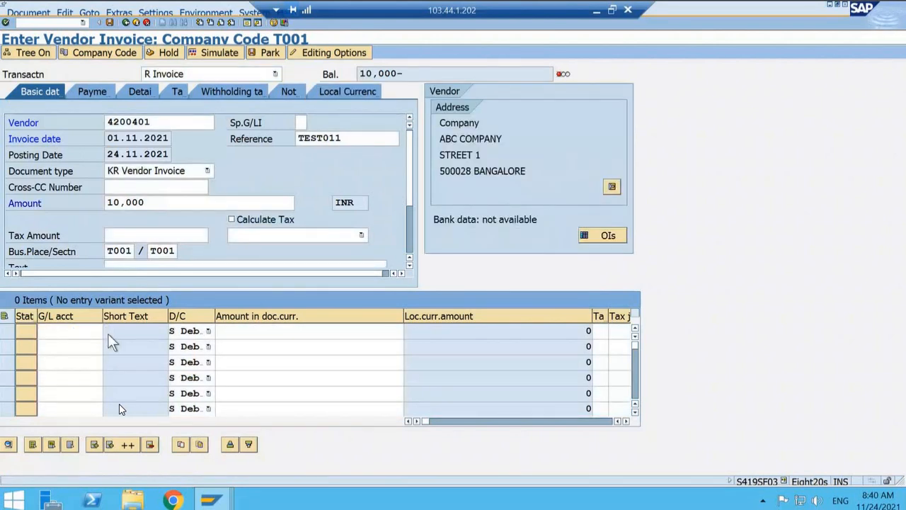
{"action": "key", "text": "F4"}
{"action": "key", "text": "Return"}
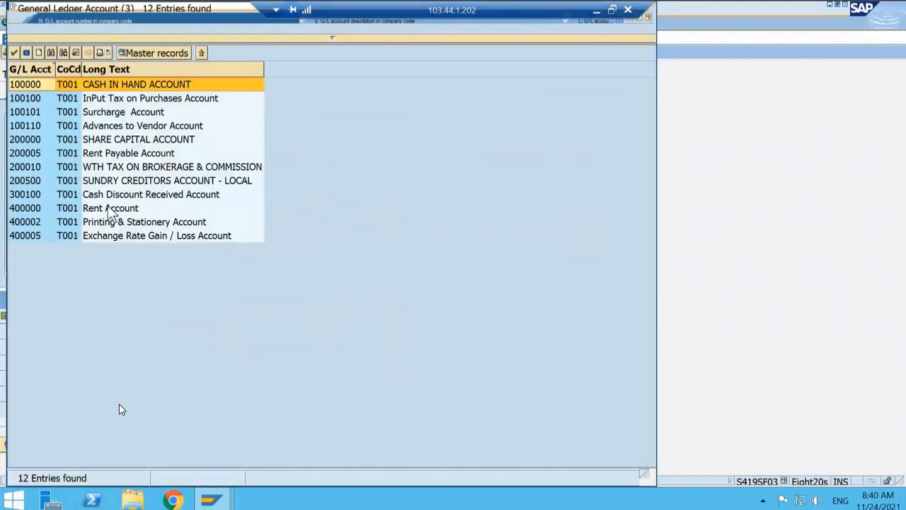
{"action": "key", "text": "Escape"}
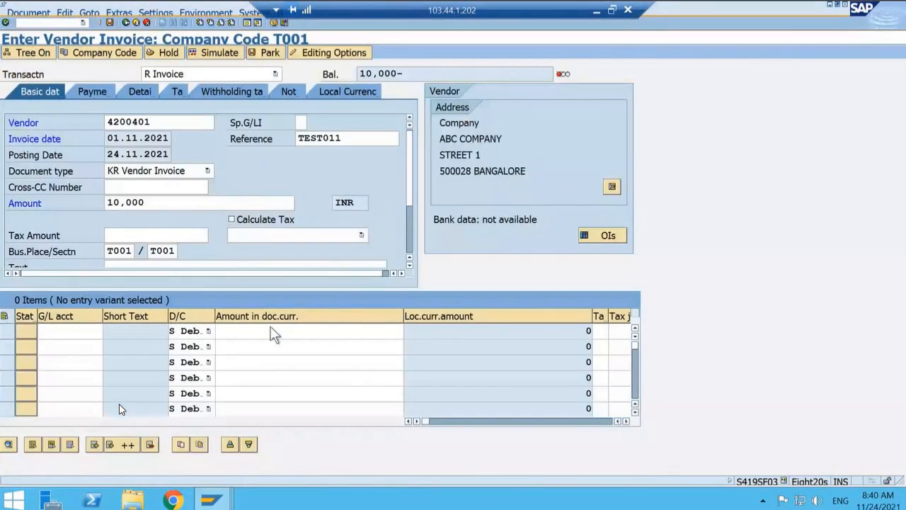
{"action": "type", "text": "400000"}
{"action": "left_click", "coordinate": [247, 331]}
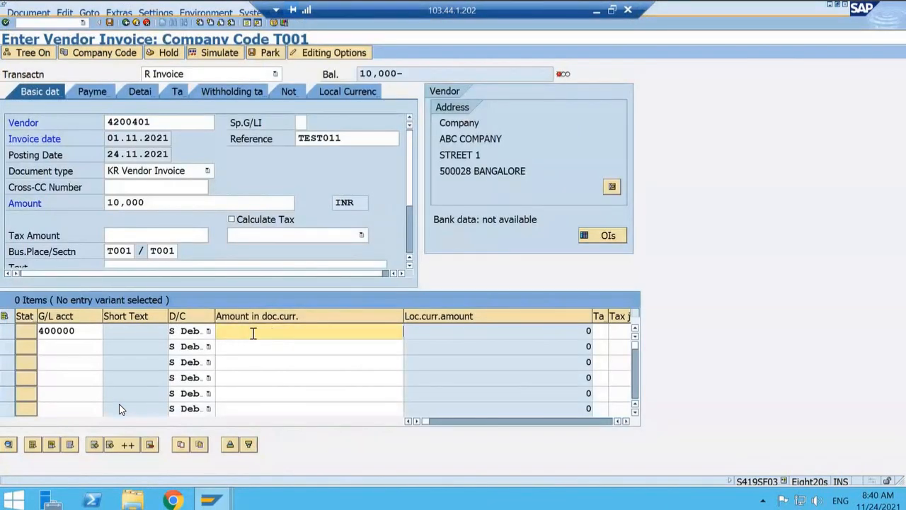
{"action": "double_click", "coordinate": [247, 331]}
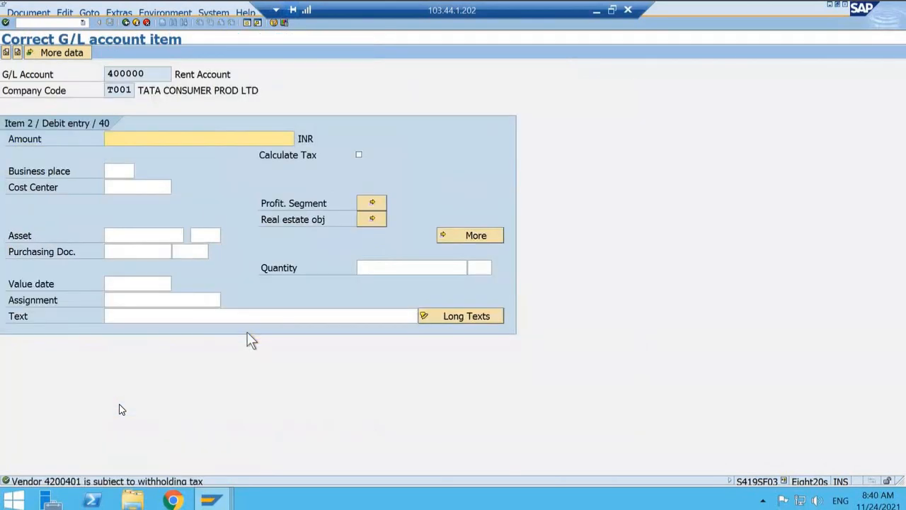
{"action": "left_click", "coordinate": [126, 22]}
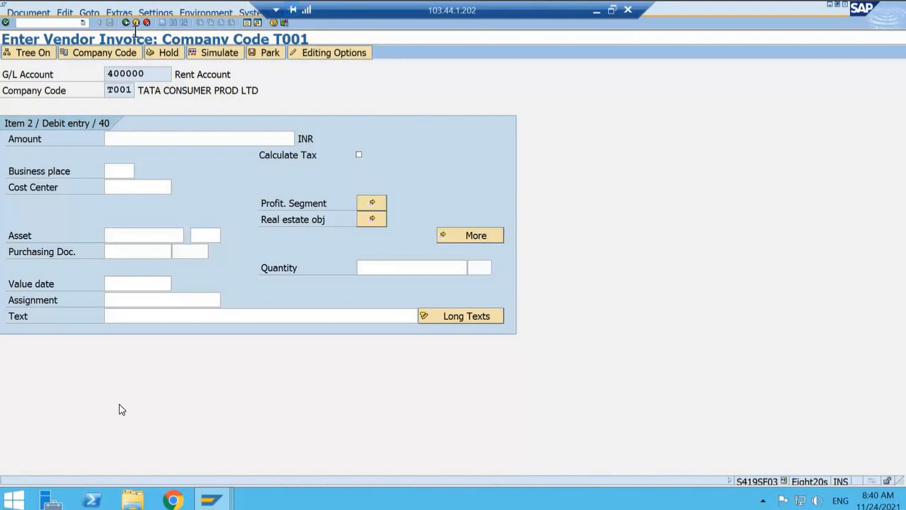
{"action": "left_click", "coordinate": [126, 22]}
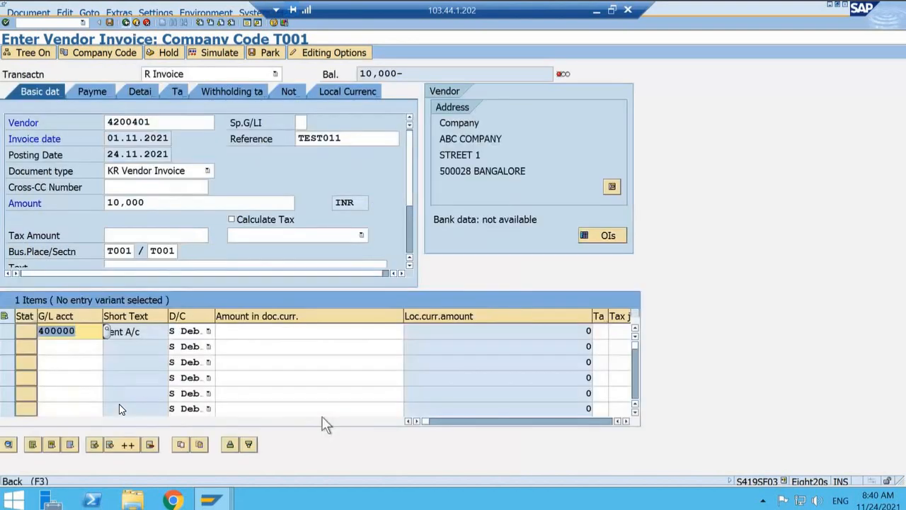
Step: Set the document currency amount of the rent line item to 10000
{"action": "left_click", "coordinate": [286, 337]}
{"action": "type", "text": "10"}
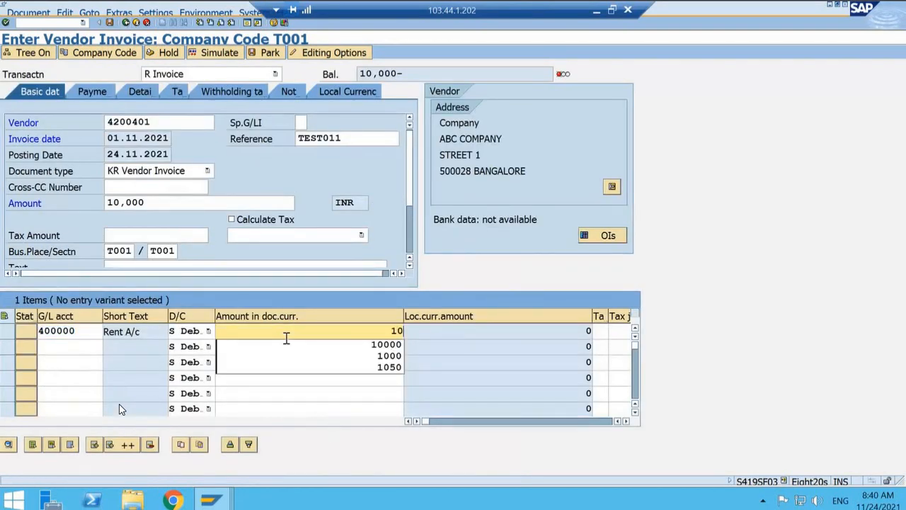
{"action": "type", "text": "000"}
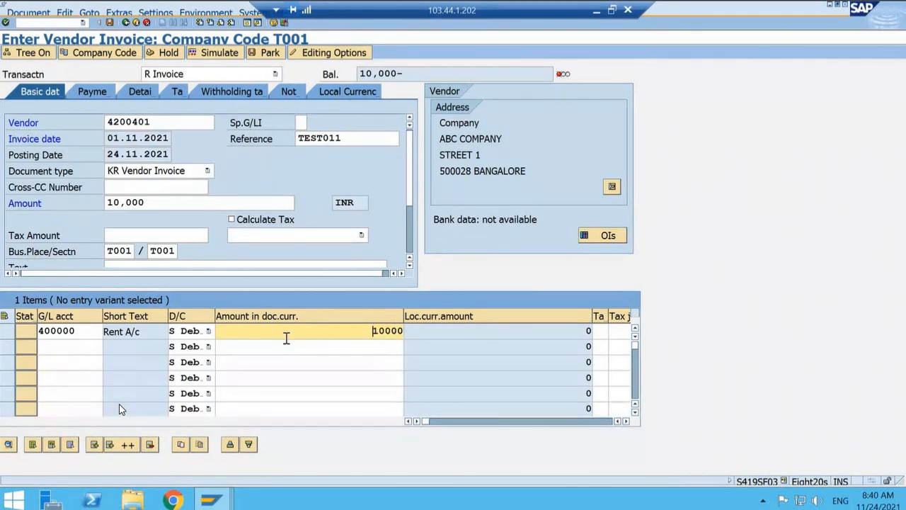
Step: Assign cost center CC1000 to the rent expense line and validate the invoice entries
{"action": "key", "text": "Tab"}
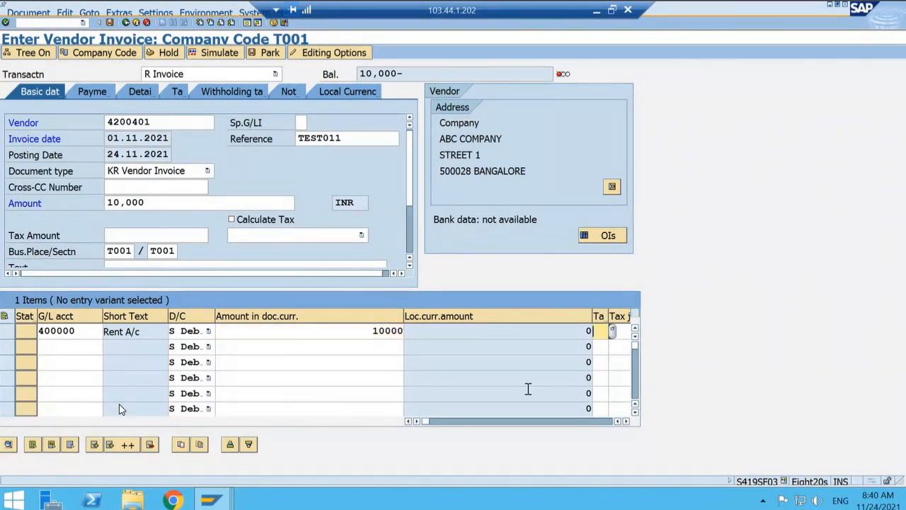
{"action": "key", "text": "Tab"}
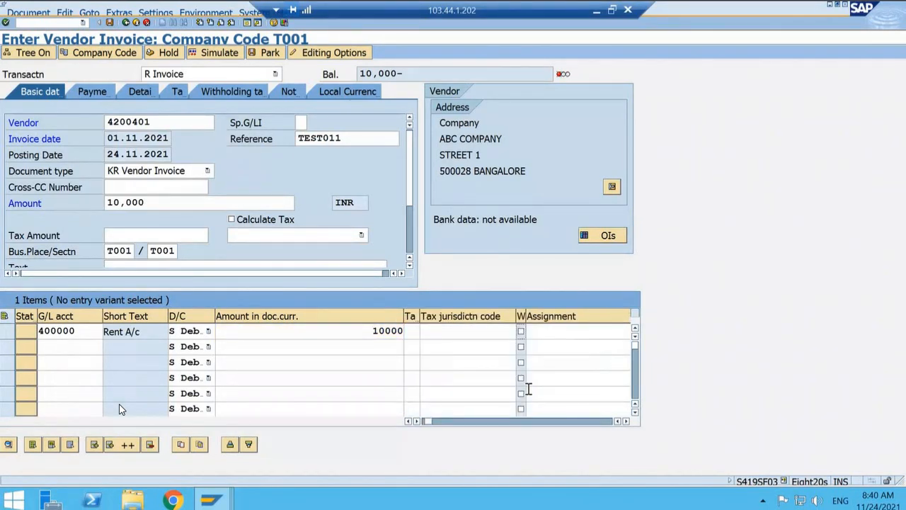
{"action": "left_click", "coordinate": [558, 333]}
{"action": "key", "text": "Tab"}
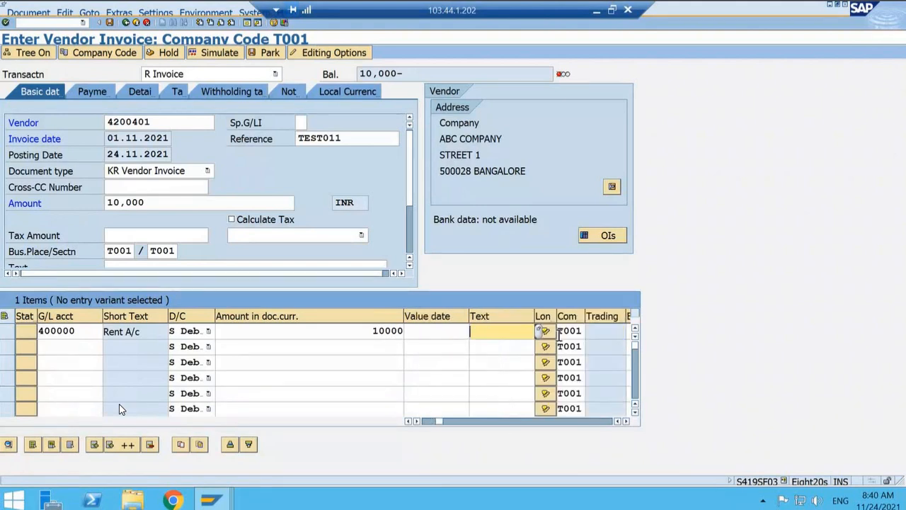
{"action": "left_click", "coordinate": [559, 331]}
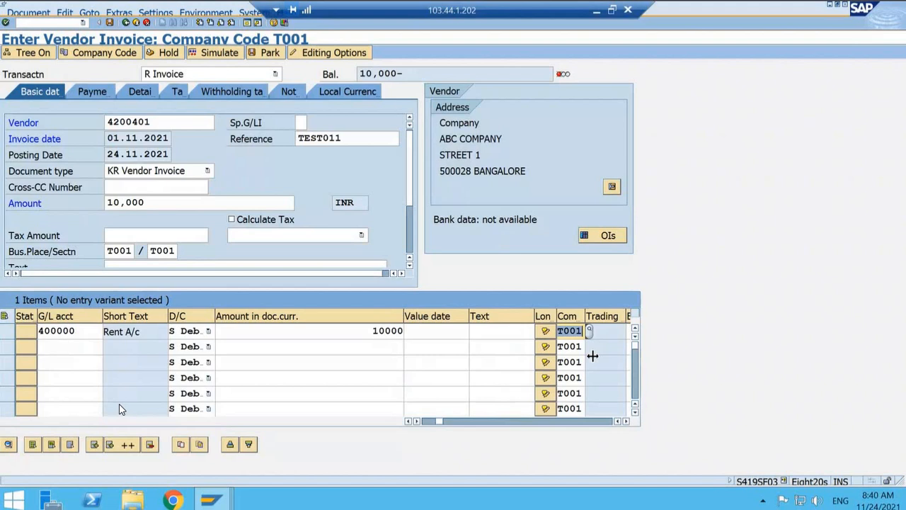
{"action": "key", "text": "Tab"}
{"action": "key", "text": "Tab"}
{"action": "key", "text": "Tab"}
{"action": "key", "text": "Tab"}
{"action": "key", "text": "Tab"}
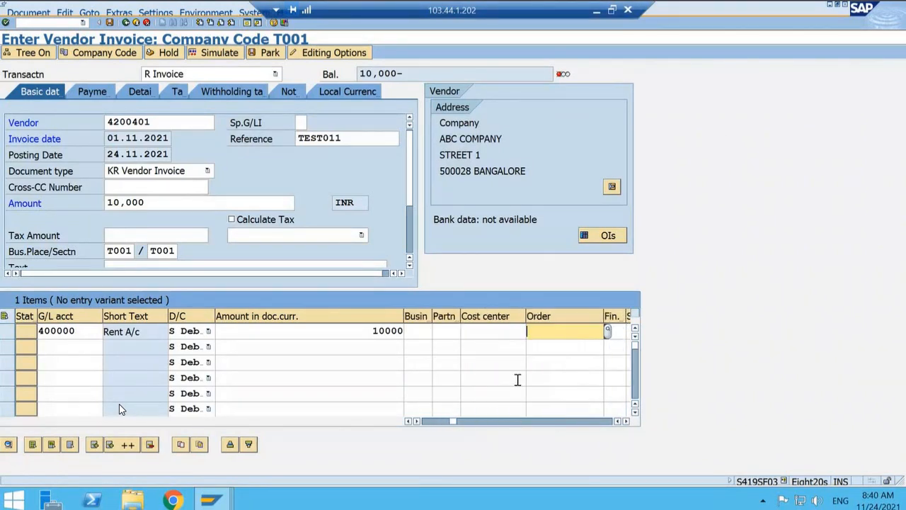
{"action": "left_click", "coordinate": [482, 331]}
{"action": "left_click", "coordinate": [481, 345]}
{"action": "key", "text": "Return"}
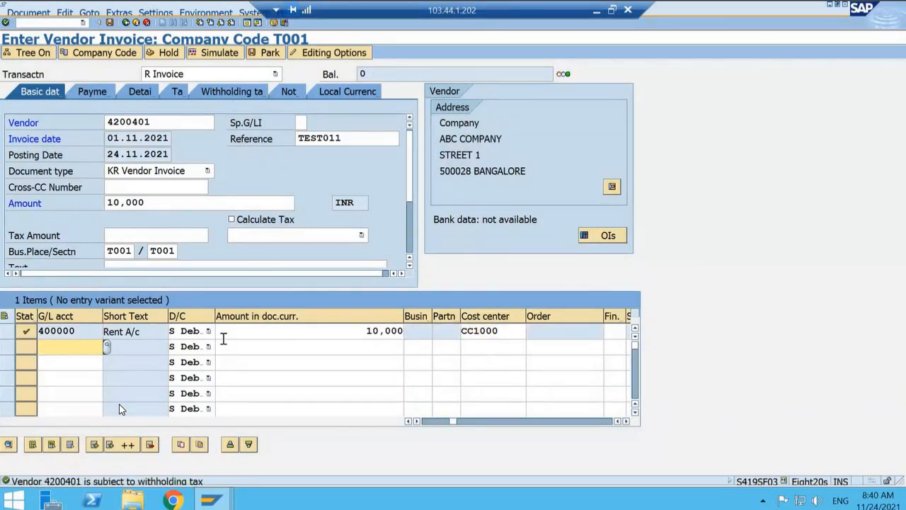
Step: Review the invoice's withholding tax code and simulated tax deduction, and post the vendor invoice document
{"action": "left_click", "coordinate": [232, 92]}
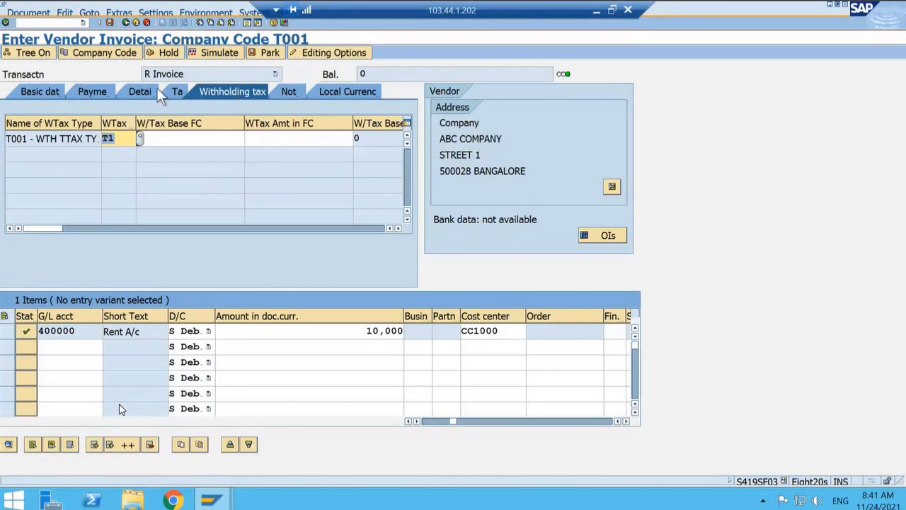
{"action": "left_click", "coordinate": [33, 96]}
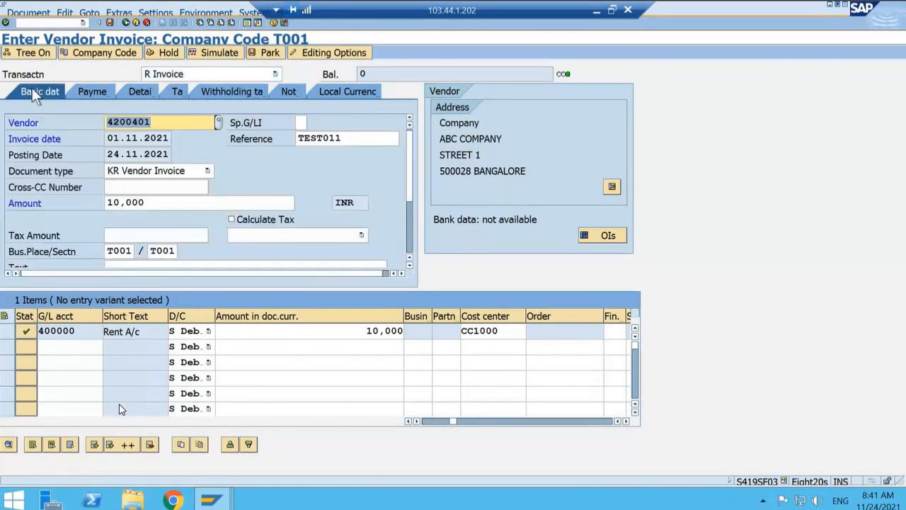
{"action": "left_click", "coordinate": [219, 56]}
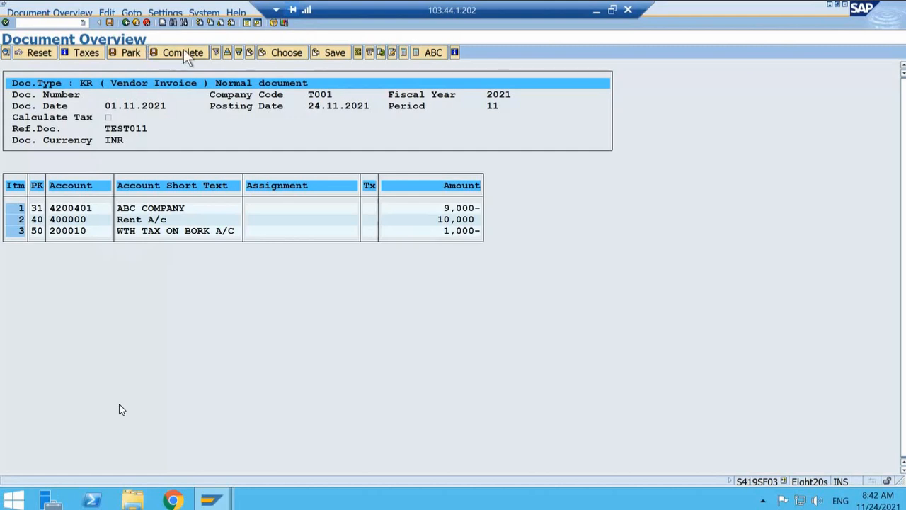
{"action": "left_click", "coordinate": [109, 23]}
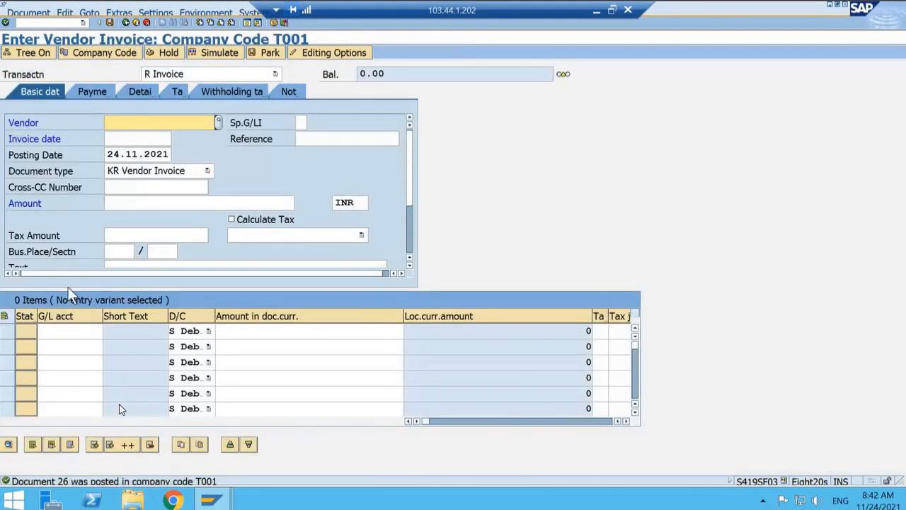
Step: Switch to the vendor invoice transaction that starts with the Enter Vendor Invoice: Header Data screen
{"action": "left_click", "coordinate": [38, 22]}
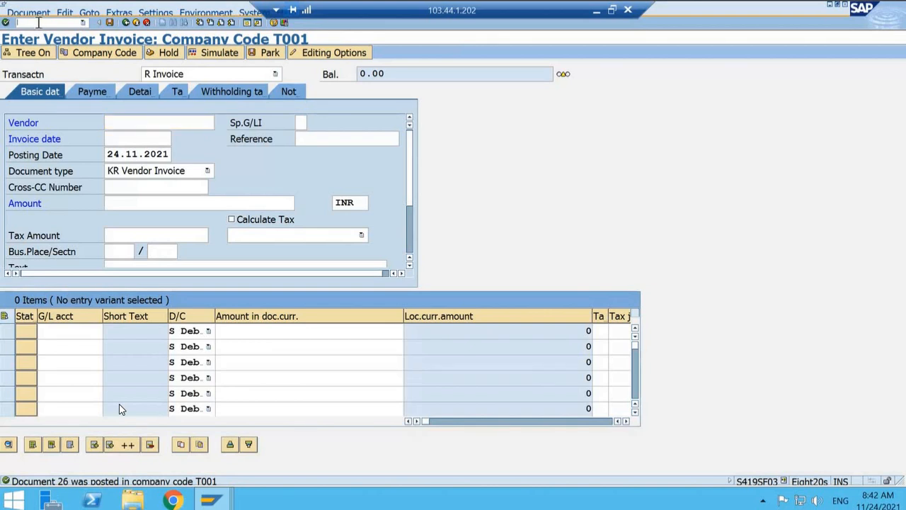
{"action": "type", "text": "/nF043"}
{"action": "key", "text": "BackSpace"}
{"action": "key", "text": "BackSpace"}
{"action": "key", "text": "BackSpace"}
{"action": "key", "text": "BackSpace"}
{"action": "key", "text": "BackSpace"}
{"action": "key", "text": "BackSpace"}
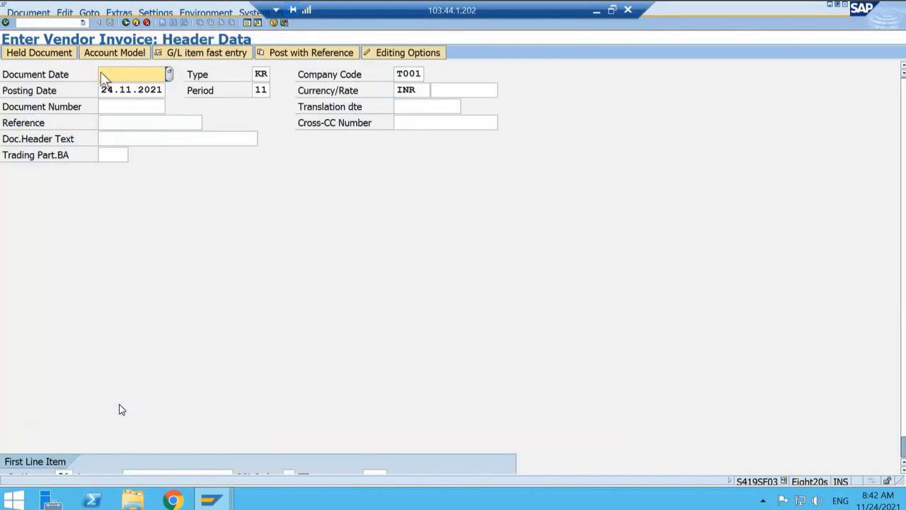
Step: Set the new invoice's document date to 22.11.2021 and its reference to Test2 in the header data
{"action": "left_click", "coordinate": [102, 73]}
{"action": "left_click", "coordinate": [132, 86]}
{"action": "left_click", "coordinate": [145, 124]}
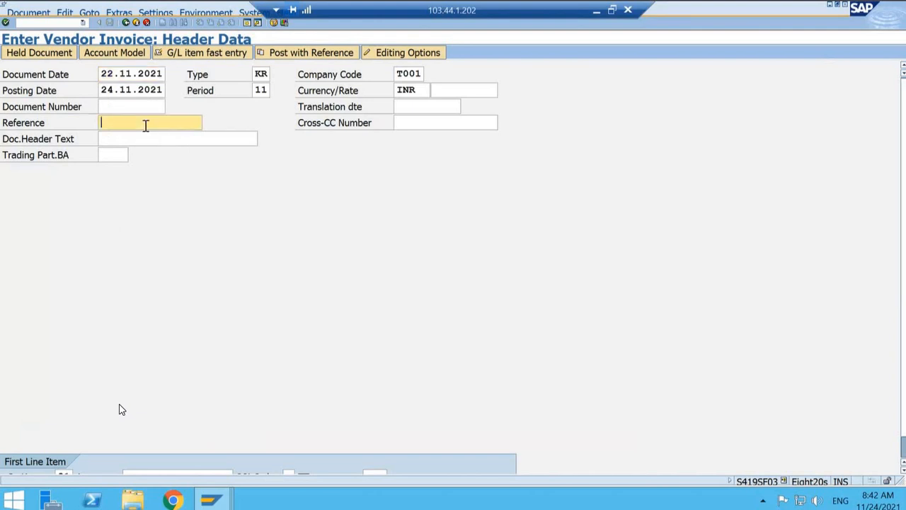
{"action": "left_click", "coordinate": [138, 138]}
{"action": "key", "text": "Tab"}
{"action": "key", "text": "Tab"}
{"action": "key", "text": "Tab"}
{"action": "key", "text": "Tab"}
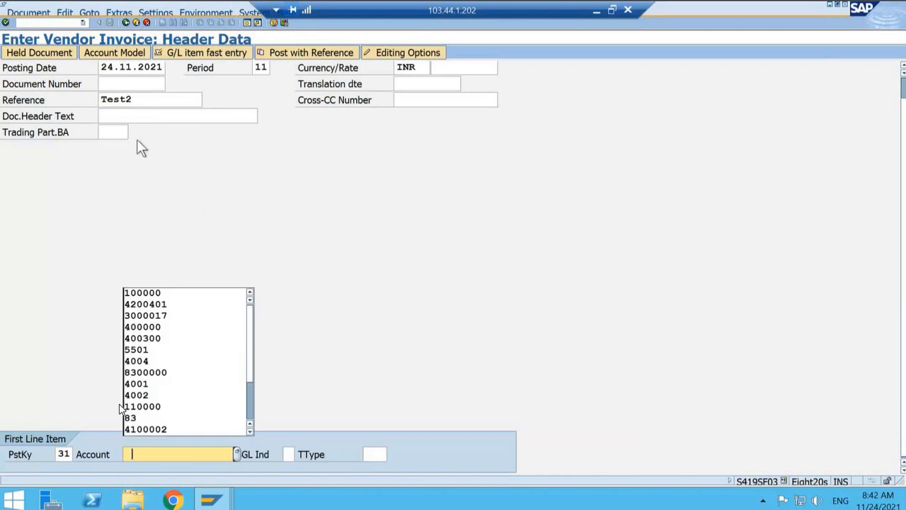
Step: Choose vendor ABC COMPANY as the first line item's account and enter 10000 as the invoice amount
{"action": "left_click", "coordinate": [155, 305]}
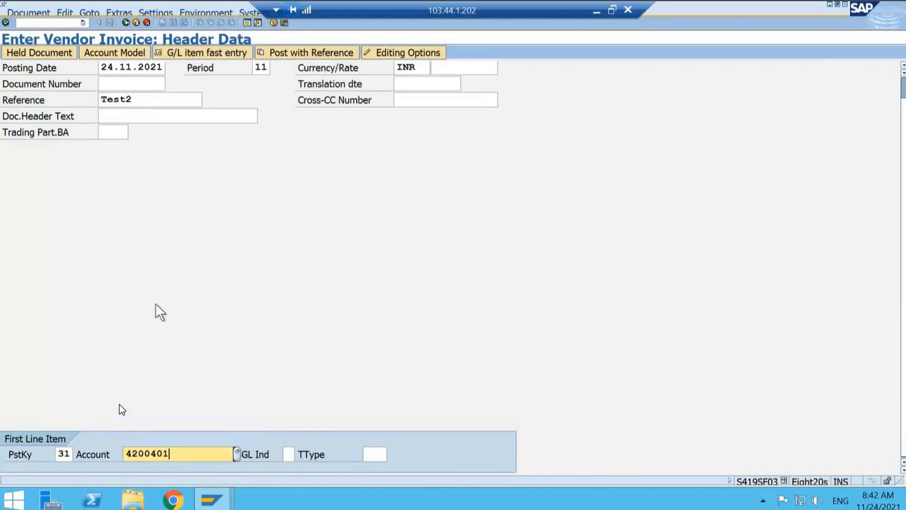
{"action": "key", "text": "Return"}
{"action": "type", "text": "10000"}
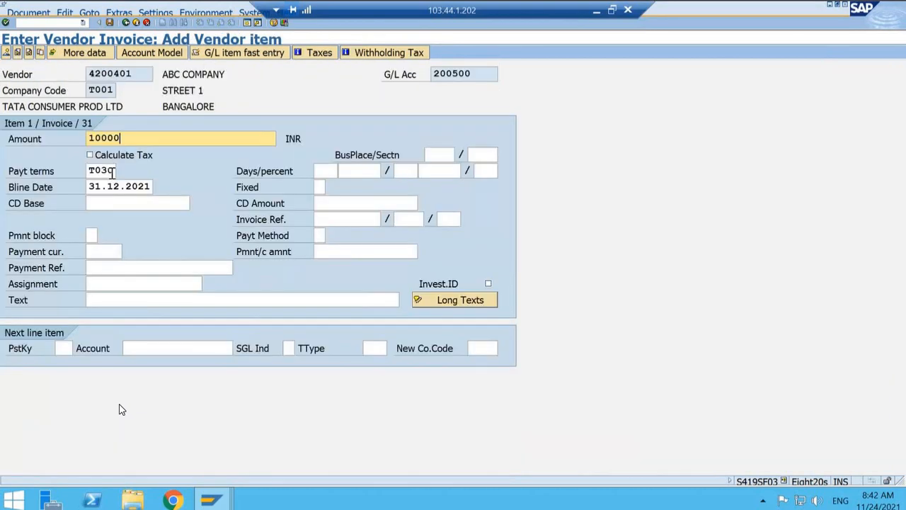
Step: Assign business place T001 and section code T001 to the vendor item and set its text to invoice
{"action": "left_click", "coordinate": [432, 154]}
{"action": "left_click", "coordinate": [459, 156]}
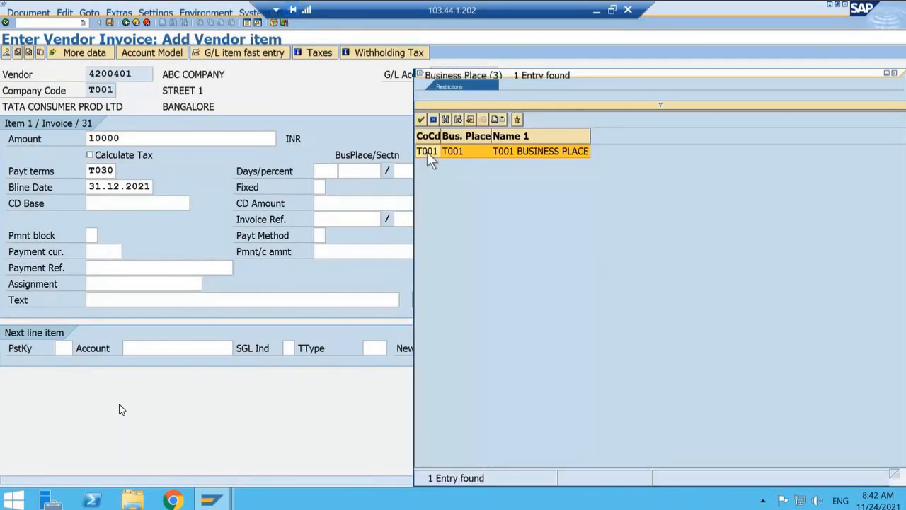
{"action": "double_click", "coordinate": [427, 151]}
{"action": "left_click", "coordinate": [486, 156]}
{"action": "left_click", "coordinate": [501, 154]}
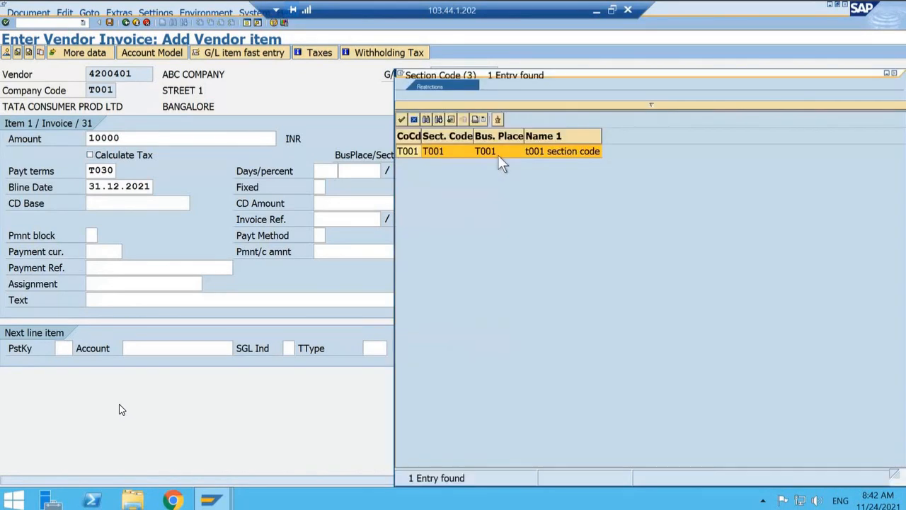
{"action": "double_click", "coordinate": [408, 153]}
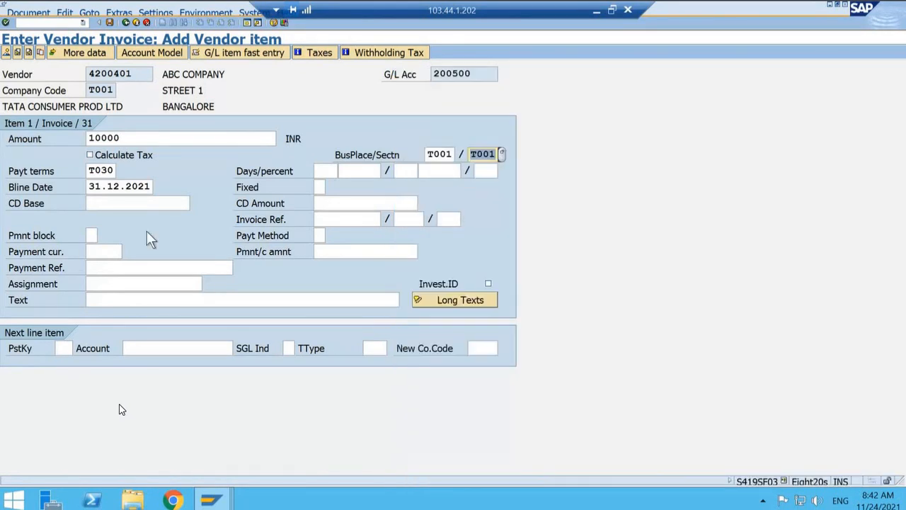
{"action": "left_click", "coordinate": [113, 303]}
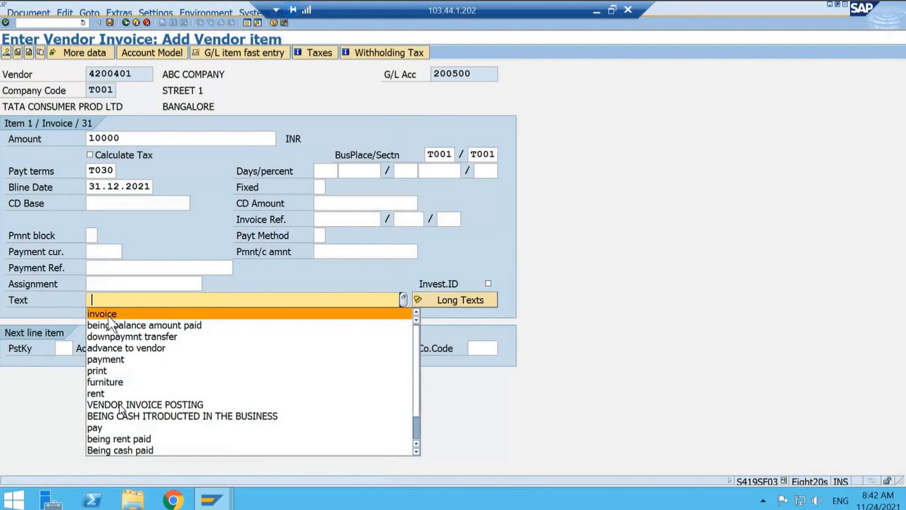
{"action": "left_click", "coordinate": [110, 315]}
Step: Set the next line item to posting key 40 with the Rent Account, and bring up the withholding tax information
{"action": "left_click", "coordinate": [64, 347]}
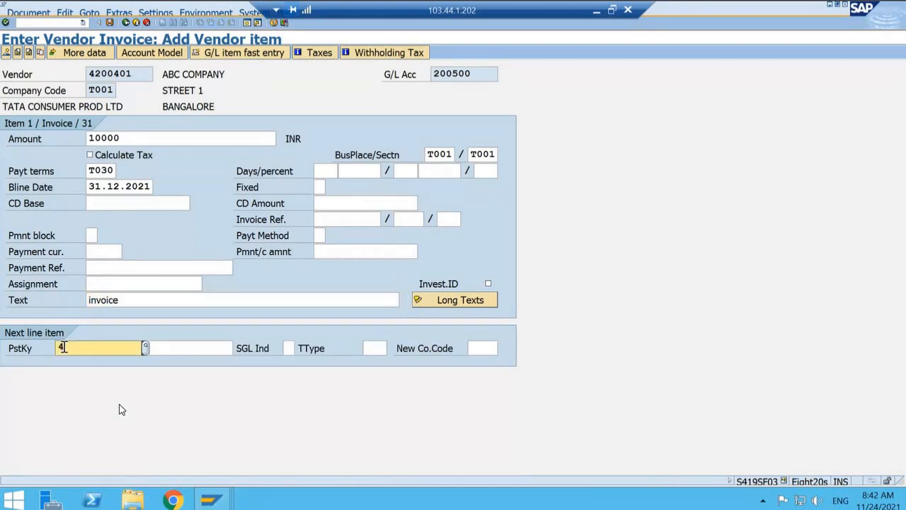
{"action": "type", "text": "40"}
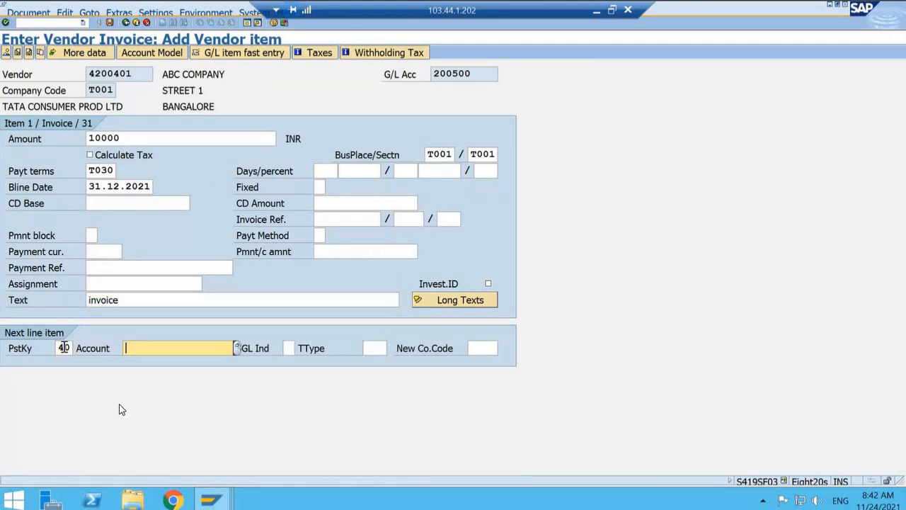
{"action": "left_click", "coordinate": [238, 348]}
{"action": "key", "text": "Return"}
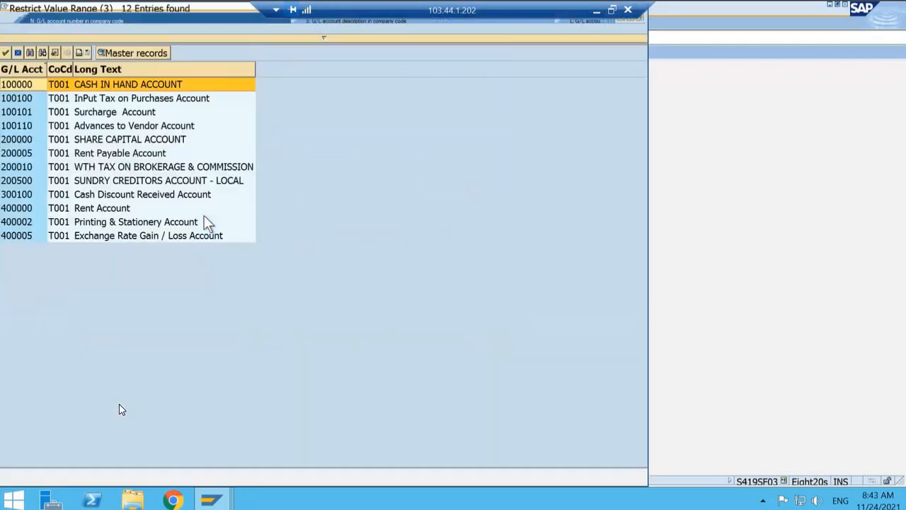
{"action": "left_click", "coordinate": [111, 212]}
{"action": "double_click", "coordinate": [109, 211]}
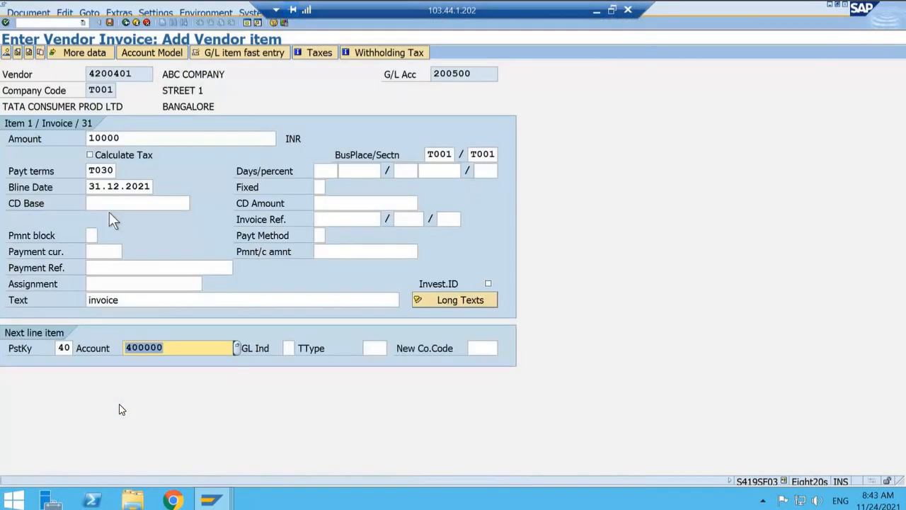
{"action": "key", "text": "Return"}
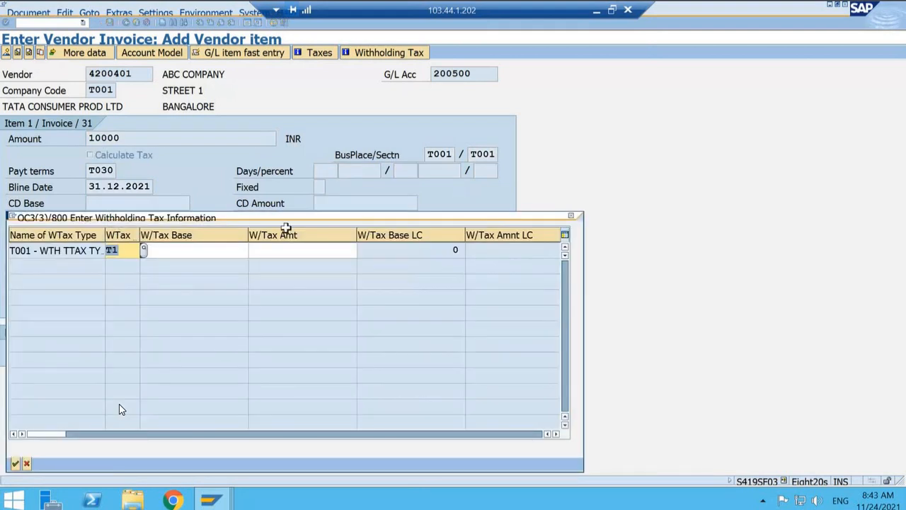
{"action": "left_click_drag", "start_coordinate": [317, 218], "coordinate": [503, 154]}
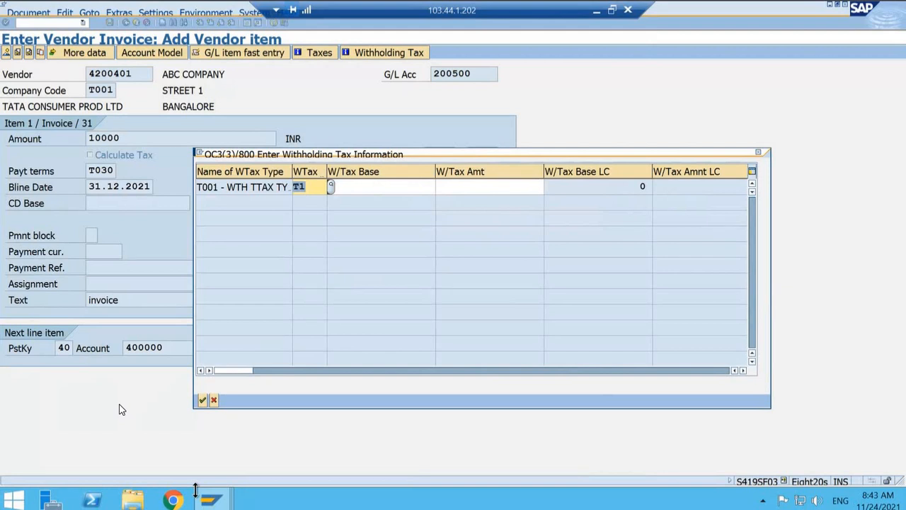
Step: Switch to the Display IMG session and collapse the India branch under Tax on Goods Movements
{"action": "mouse_move", "coordinate": [210, 499]}
{"action": "left_click", "coordinate": [258, 460]}
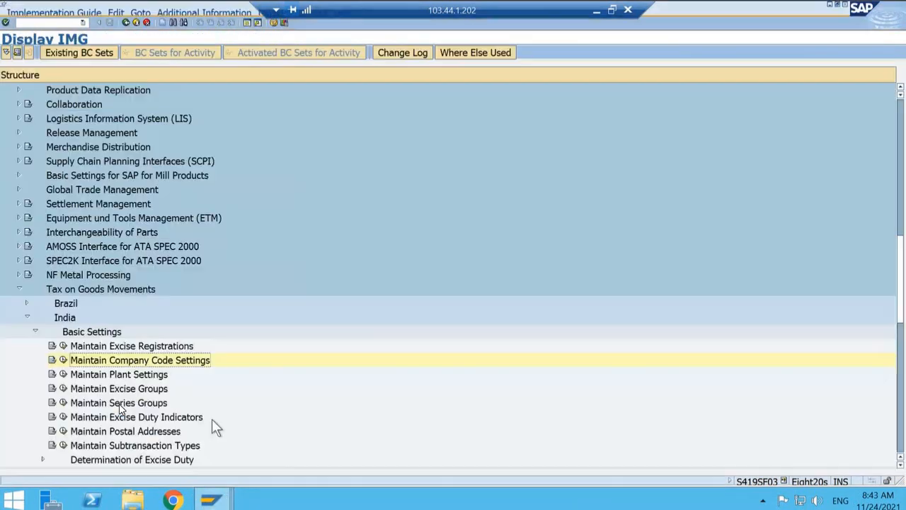
{"action": "key", "text": "Up"}
{"action": "key", "text": "Up"}
{"action": "key", "text": "Up"}
{"action": "key", "text": "Up"}
{"action": "key", "text": "Up"}
{"action": "key", "text": "Up"}
{"action": "key", "text": "Up"}
{"action": "key", "text": "Up"}
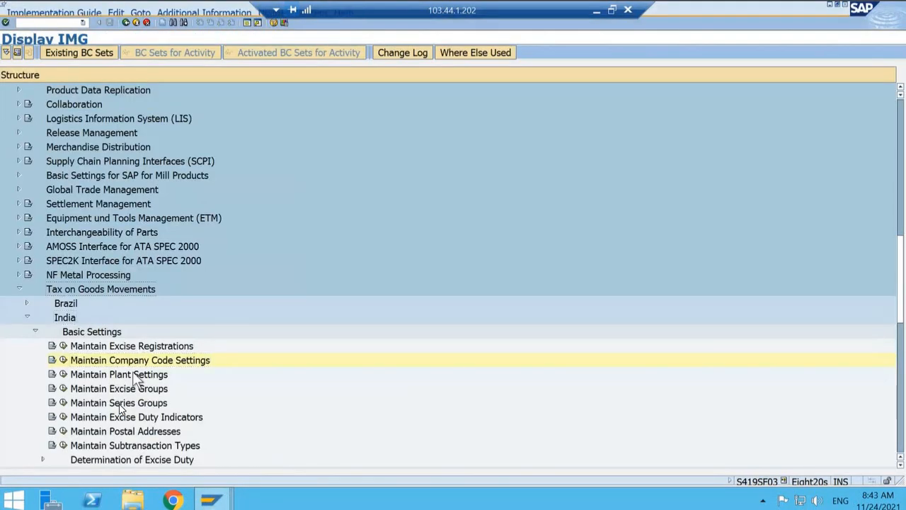
{"action": "key", "text": "Down"}
{"action": "key", "text": "Down"}
{"action": "key", "text": "Down"}
{"action": "key", "text": "Down"}
{"action": "key", "text": "Down"}
{"action": "key", "text": "Left"}
{"action": "key", "text": "Up"}
{"action": "key", "text": "Up"}
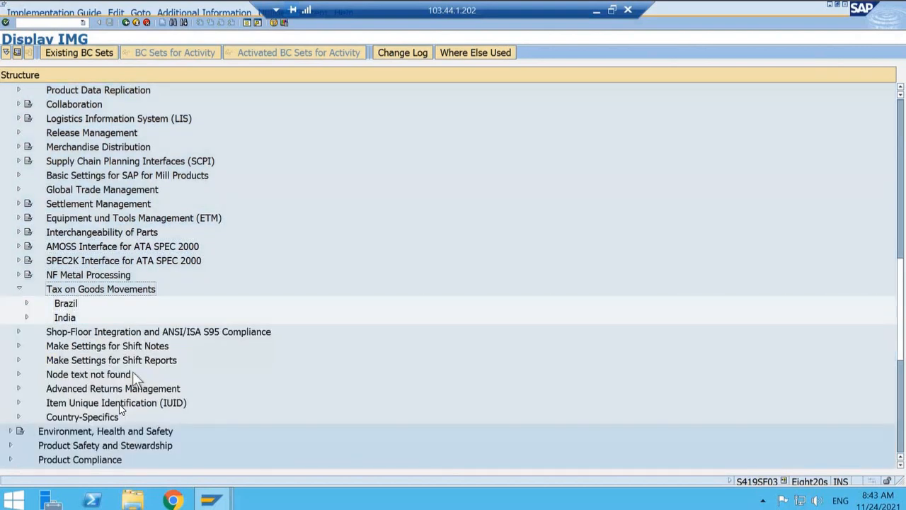
Step: Collapse the Tax on Goods Movements and Logistics - General branches of the implementation guide
{"action": "key", "text": "Left"}
{"action": "key", "text": "Up"}
{"action": "key", "text": "Up"}
{"action": "key", "text": "Up"}
{"action": "key", "text": "Left"}
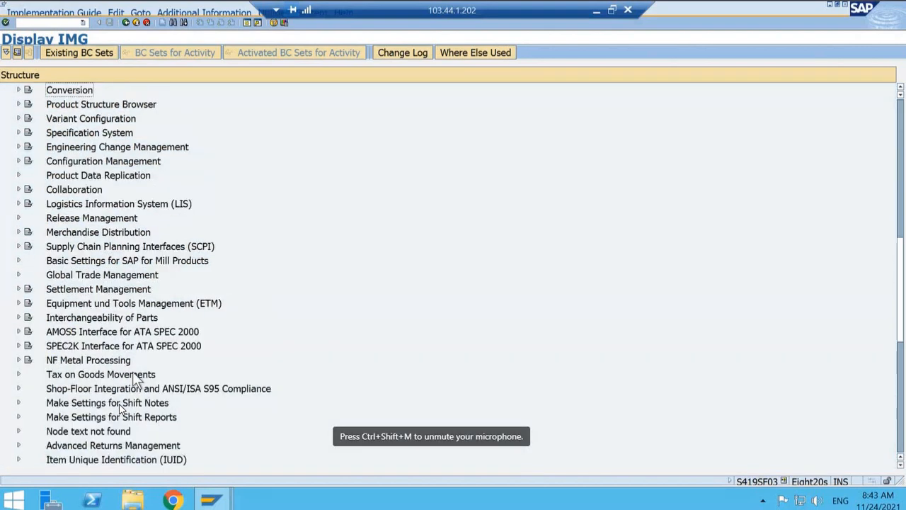
{"action": "key", "text": "Left"}
Step: Expand the Financial Accounting branch of the implementation guide
{"action": "key", "text": "Up"}
{"action": "key", "text": "Up"}
{"action": "key", "text": "Up"}
{"action": "key", "text": "Up"}
{"action": "key", "text": "Up"}
{"action": "key", "text": "Up"}
{"action": "key", "text": "Up"}
{"action": "key", "text": "Up"}
{"action": "key", "text": "Up"}
{"action": "key", "text": "Up"}
{"action": "key", "text": "Up"}
{"action": "key", "text": "Up"}
{"action": "key", "text": "Up"}
{"action": "key", "text": "Up"}
{"action": "key", "text": "Up"}
{"action": "key", "text": "Up"}
{"action": "key", "text": "Up"}
{"action": "key", "text": "Up"}
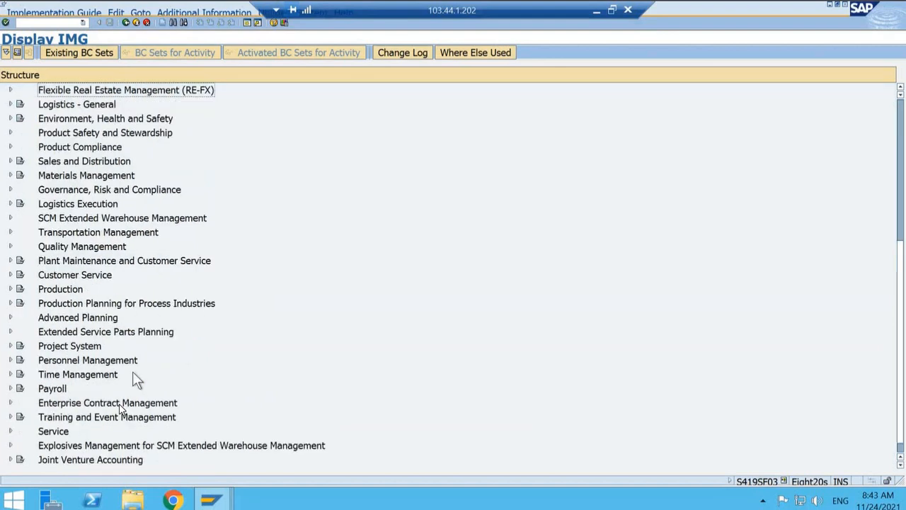
{"action": "key", "text": "Down"}
{"action": "key", "text": "Down"}
{"action": "key", "text": "Down"}
{"action": "key", "text": "Down"}
{"action": "key", "text": "Down"}
{"action": "key", "text": "Down"}
{"action": "key", "text": "Down"}
{"action": "key", "text": "Down"}
{"action": "key", "text": "Down"}
{"action": "key", "text": "Down"}
{"action": "key", "text": "Down"}
{"action": "key", "text": "Down"}
{"action": "key", "text": "Down"}
{"action": "key", "text": "Down"}
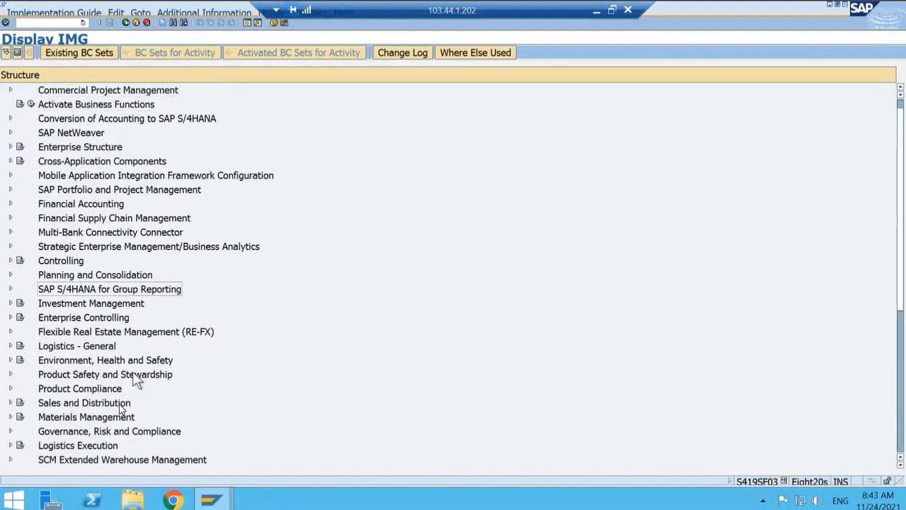
{"action": "key", "text": "Up"}
{"action": "key", "text": "Up"}
{"action": "key", "text": "Up"}
{"action": "key", "text": "Up"}
{"action": "key", "text": "Up"}
{"action": "key", "text": "Up"}
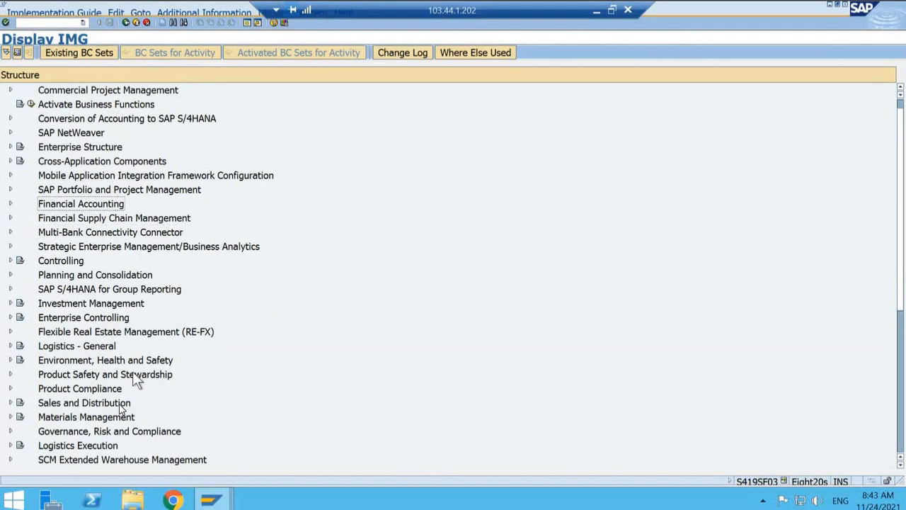
{"action": "key", "text": "Right"}
{"action": "key", "text": "Down"}
{"action": "key", "text": "Down"}
{"action": "key", "text": "Down"}
{"action": "key", "text": "Down"}
{"action": "key", "text": "Down"}
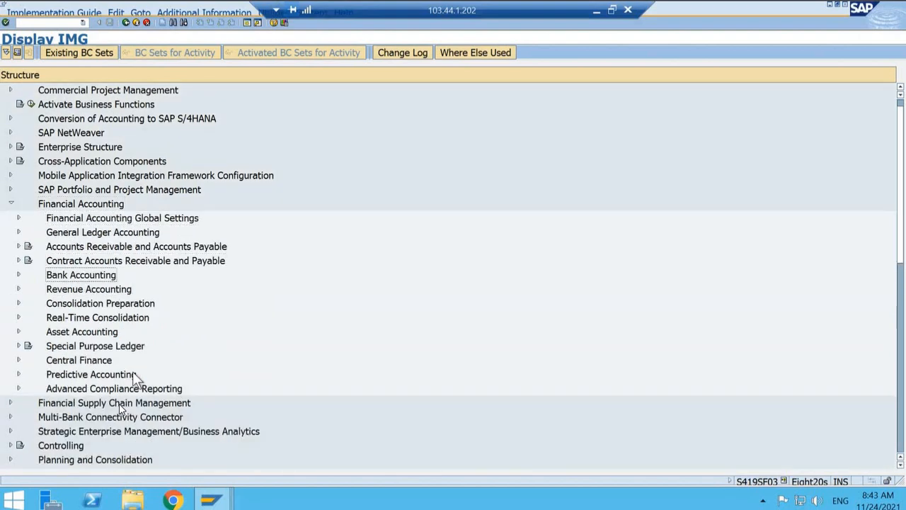
{"action": "key", "text": "Up"}
{"action": "key", "text": "Up"}
{"action": "key", "text": "Right"}
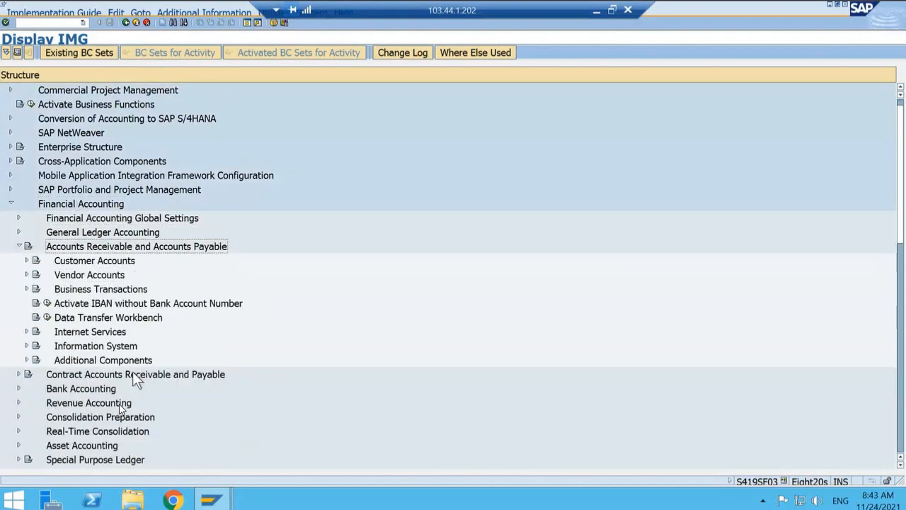
{"action": "key", "text": "Left"}
Step: Expand Financial Accounting Global Settings down through Withholding Tax to the Extended Withholding Tax activities
{"action": "key", "text": "Up"}
{"action": "key", "text": "Up"}
{"action": "key", "text": "Right"}
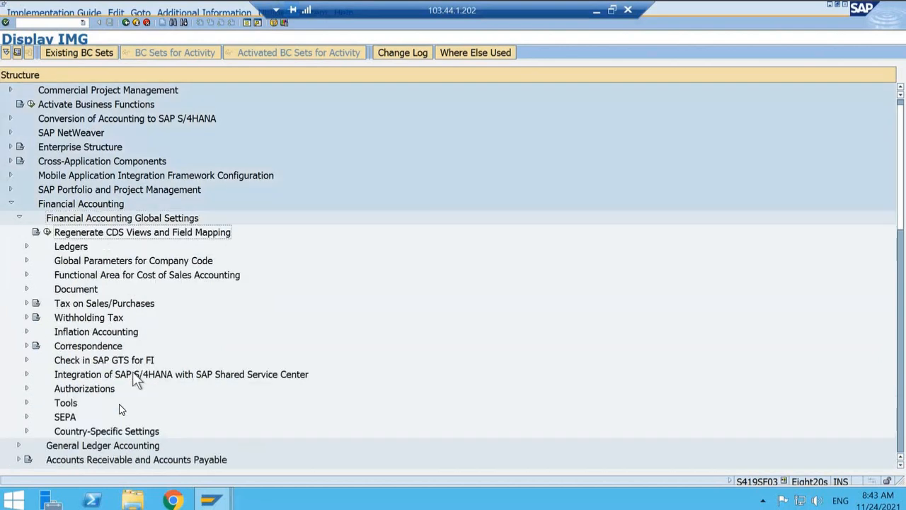
{"action": "key", "text": "Down"}
{"action": "key", "text": "Down"}
{"action": "key", "text": "Down"}
{"action": "key", "text": "Down"}
{"action": "key", "text": "Down"}
{"action": "key", "text": "Down"}
{"action": "key", "text": "Down"}
{"action": "key", "text": "Right"}
{"action": "key", "text": "Down"}
{"action": "key", "text": "Down"}
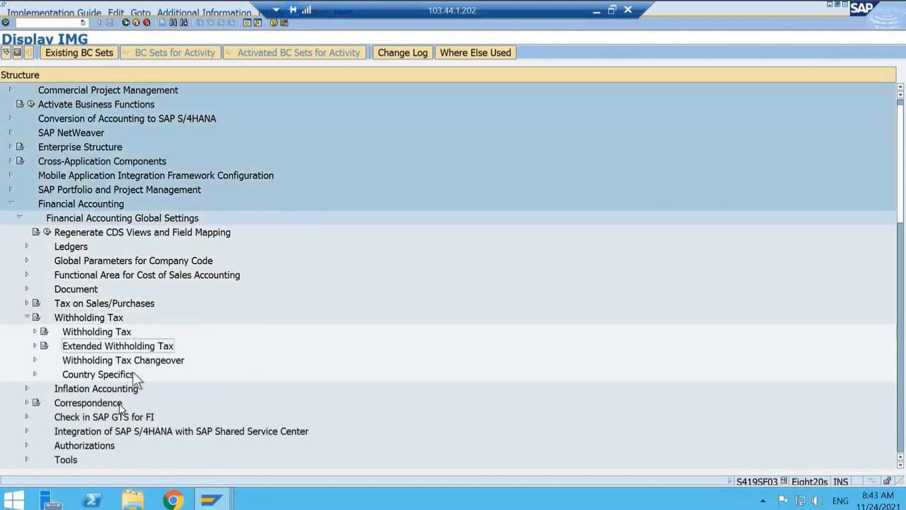
{"action": "key", "text": "Right"}
{"action": "key", "text": "Down"}
{"action": "key", "text": "Down"}
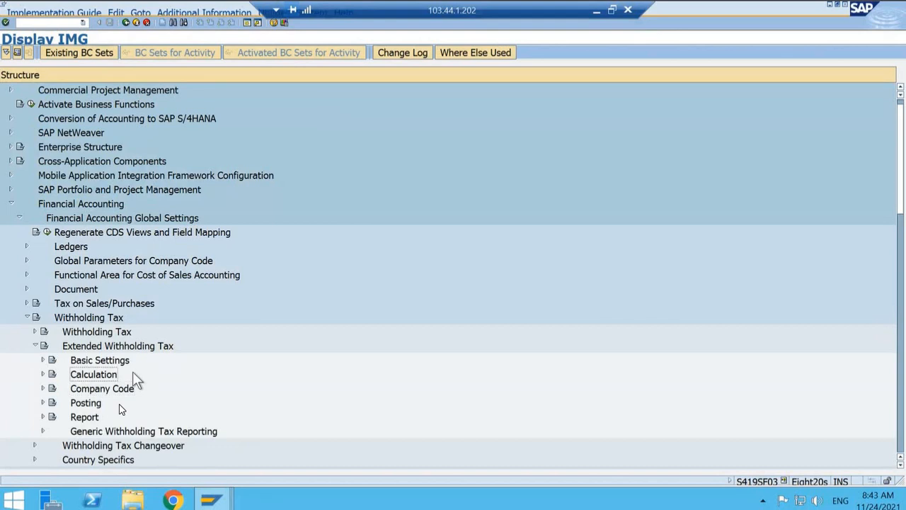
{"action": "key", "text": "Up"}
{"action": "key", "text": "Right"}
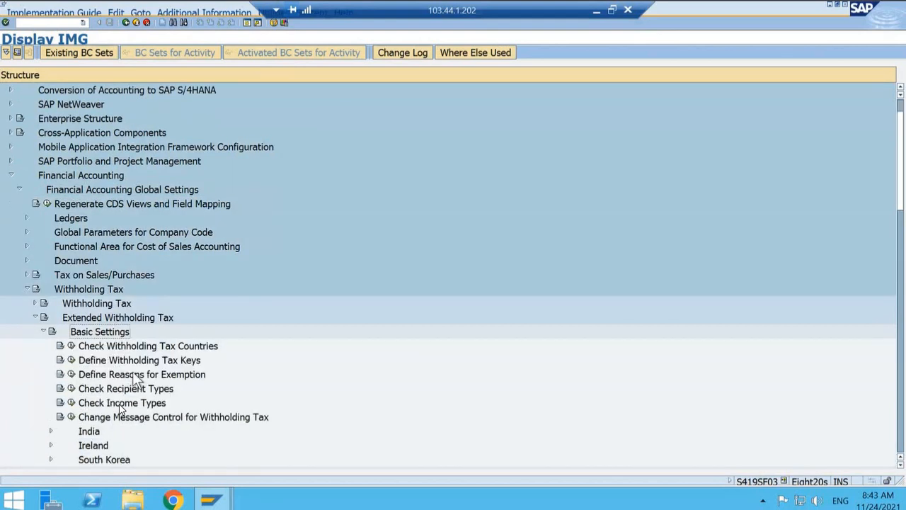
{"action": "key", "text": "Left"}
{"action": "key", "text": "Down"}
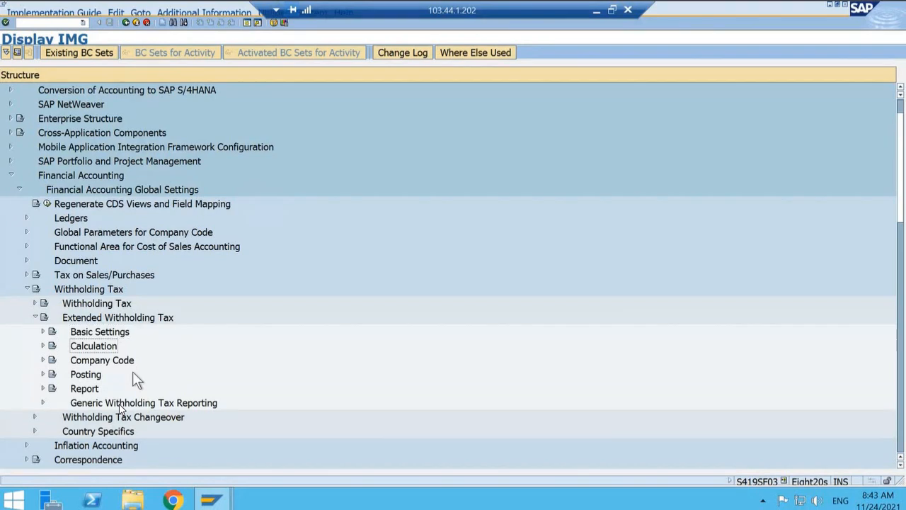
Step: Under Calculation and Withholding Tax Type, open Define Withholding Tax Type for Invoice Posting for country IN
{"action": "key", "text": "Right"}
{"action": "key", "text": "Down"}
{"action": "key", "text": "Right"}
{"action": "key", "text": "Down"}
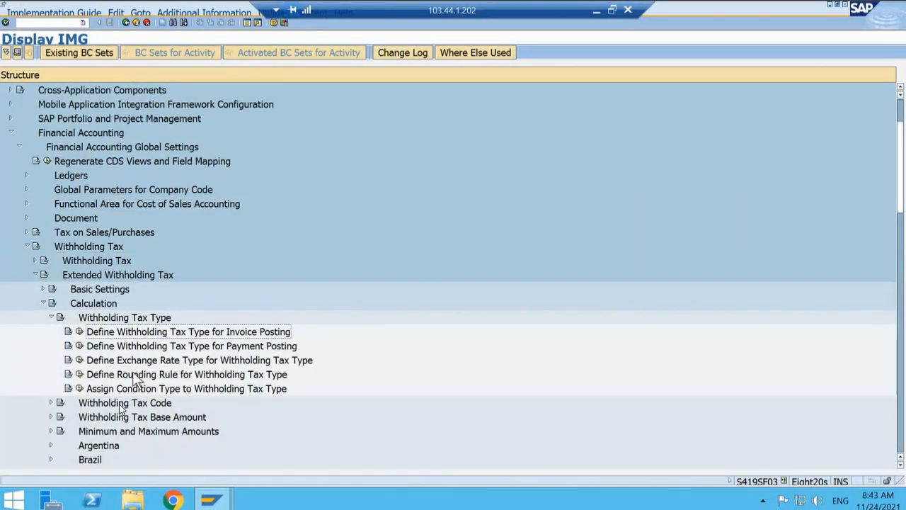
{"action": "key", "text": "Left"}
{"action": "key", "text": "Return"}
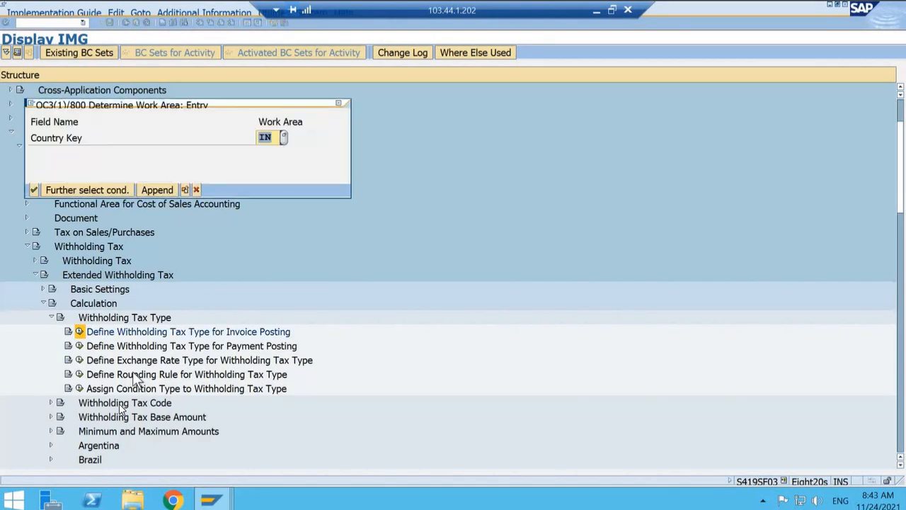
{"action": "key", "text": "Return"}
Step: Open the details of withholding tax type T1 and examine its Control settings for manual tax base and amount
{"action": "left_click", "coordinate": [15, 311]}
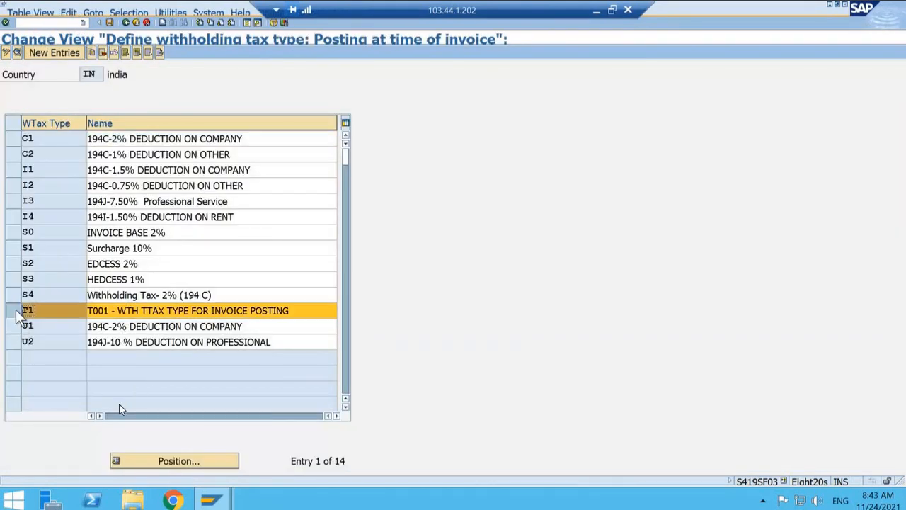
{"action": "left_click", "coordinate": [17, 53]}
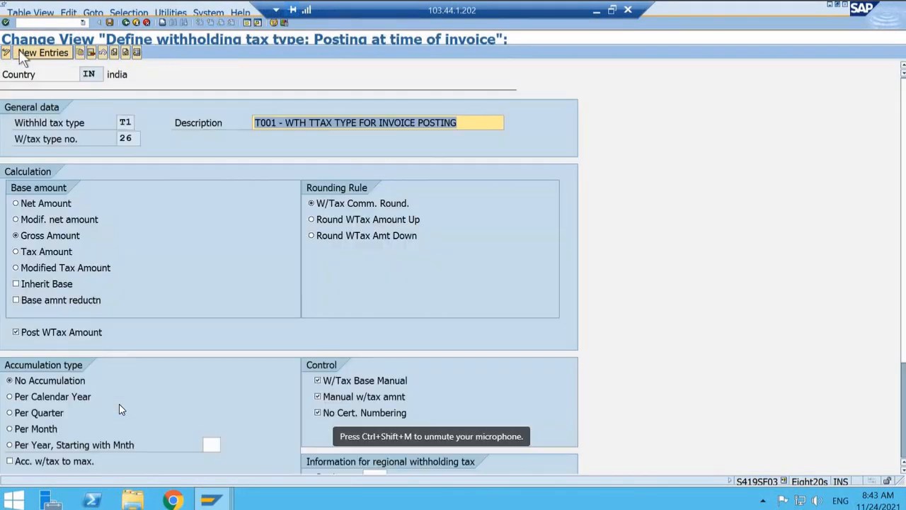
{"action": "scroll", "coordinate": [457, 339], "scroll_direction": "down", "scroll_amount": 2}
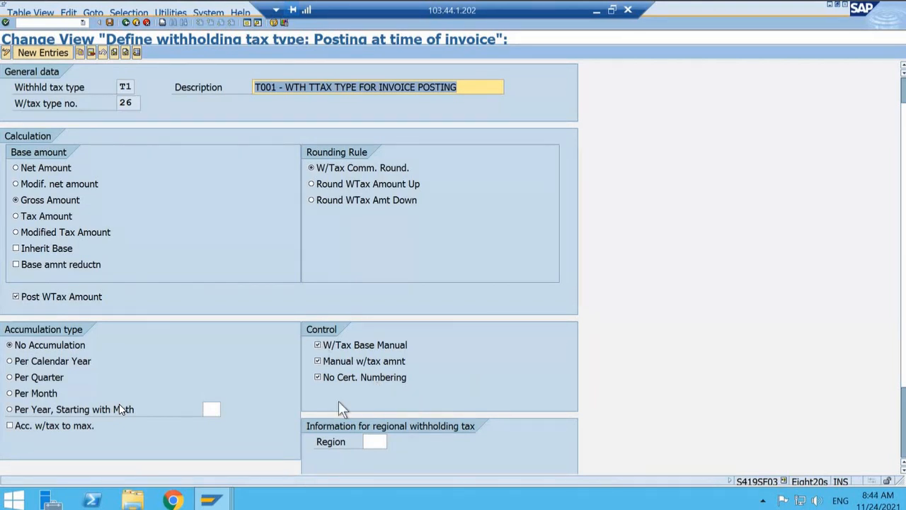
{"action": "left_click", "coordinate": [318, 345]}
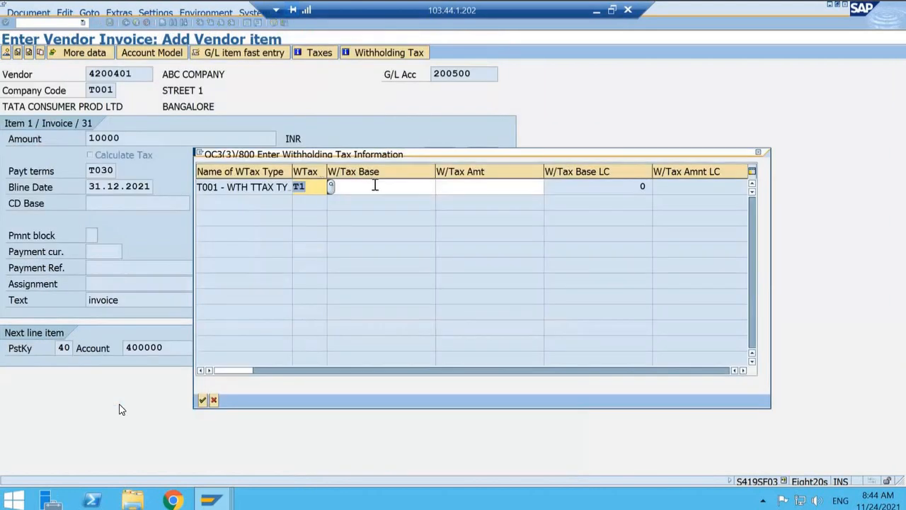
Step: Compare the invoice's withholding tax base and amount entry fields with the manual-entry settings of tax type T1
{"action": "left_click", "coordinate": [375, 185]}
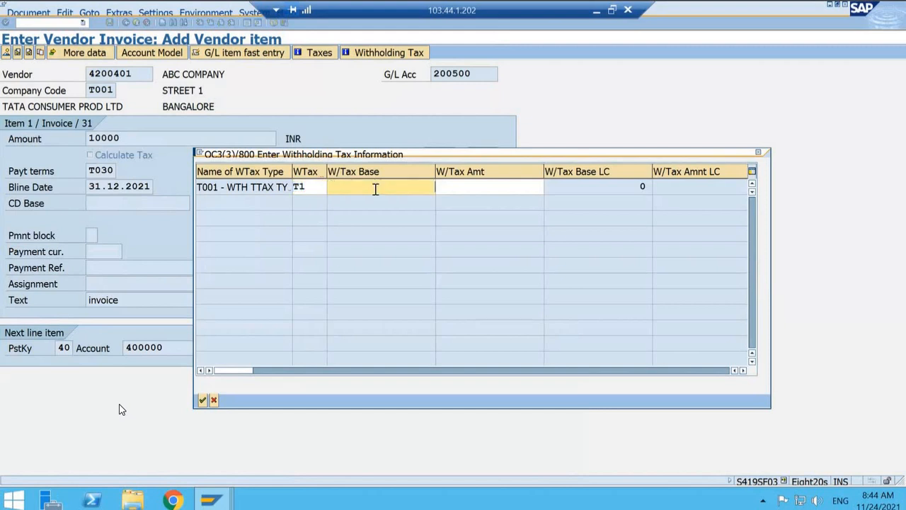
{"action": "left_click", "coordinate": [465, 187]}
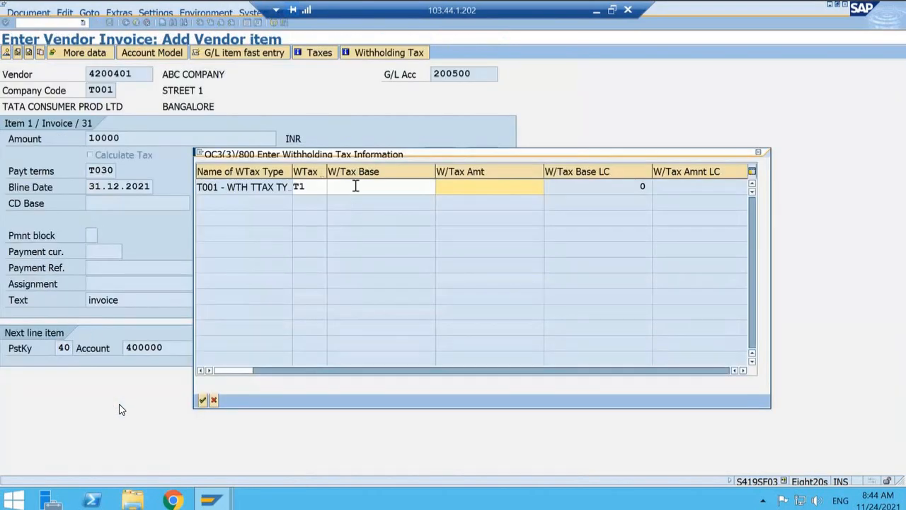
{"action": "left_click", "coordinate": [476, 185]}
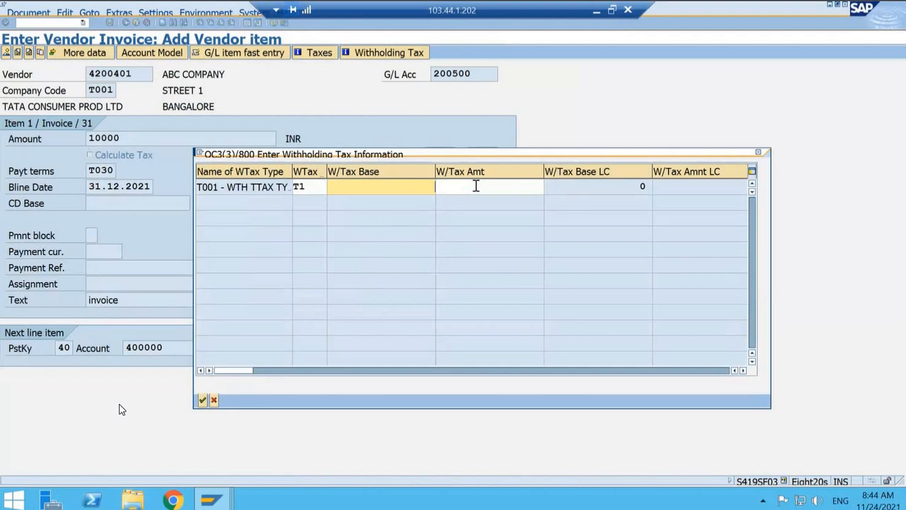
Step: Check the vendor item's withholding tax base and amount fields for manual entry against tax type T1's Control settings
{"action": "left_click", "coordinate": [396, 192]}
{"action": "left_click", "coordinate": [470, 190]}
{"action": "left_click", "coordinate": [398, 190]}
{"action": "left_click", "coordinate": [464, 188]}
{"action": "key", "text": "alt+Tab"}
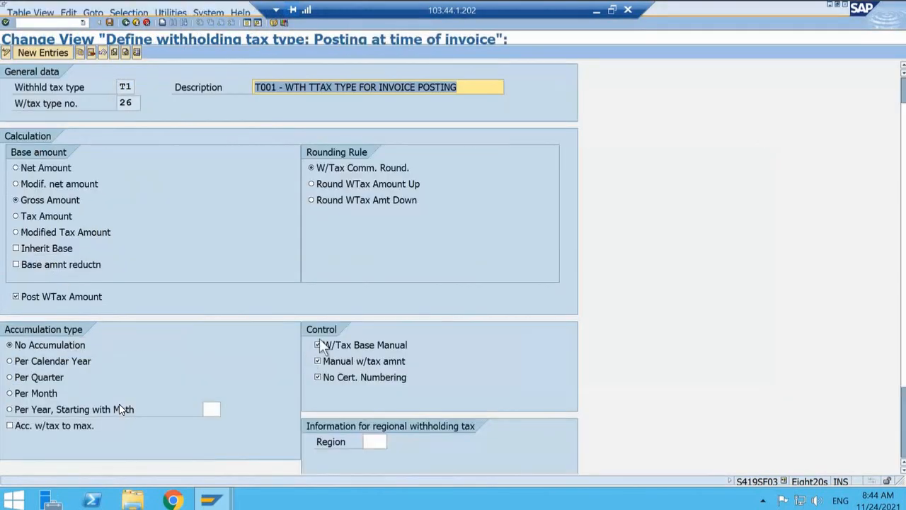
{"action": "key", "text": "alt+Tab"}
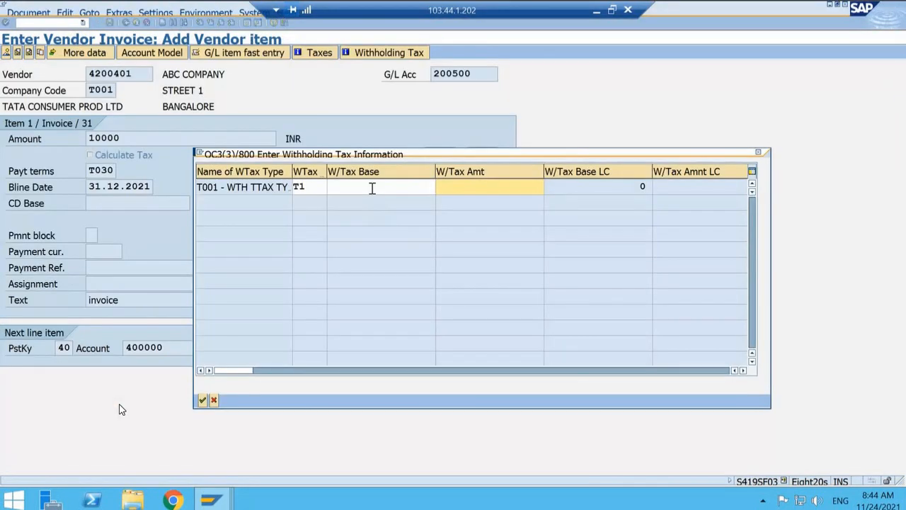
{"action": "left_click", "coordinate": [467, 188]}
{"action": "left_click", "coordinate": [415, 188]}
{"action": "left_click", "coordinate": [464, 188]}
{"action": "left_click", "coordinate": [401, 190]}
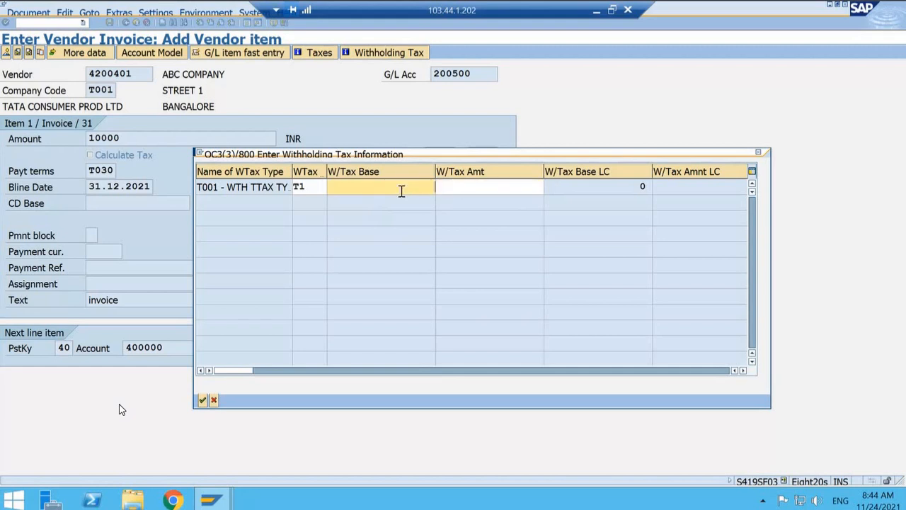
{"action": "left_click", "coordinate": [468, 189]}
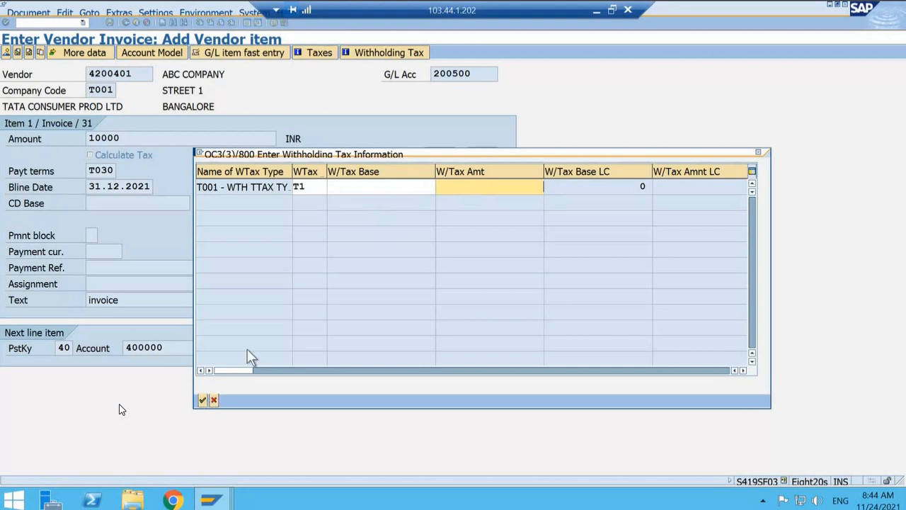
Step: Accept the withholding tax entry with base and amount blank, and enter 10000 with cost center 100000 for the rent item
{"action": "left_click", "coordinate": [202, 400]}
{"action": "left_click", "coordinate": [149, 139]}
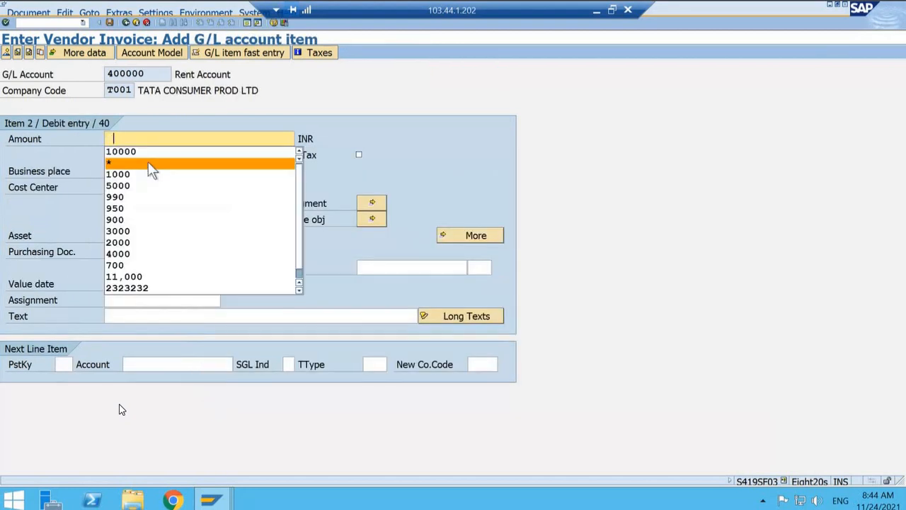
{"action": "left_click", "coordinate": [142, 149]}
{"action": "left_click", "coordinate": [126, 186]}
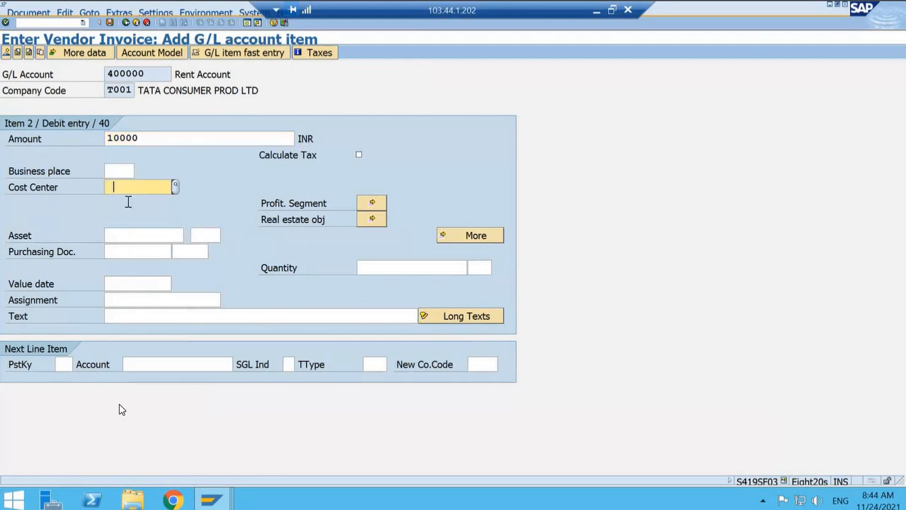
{"action": "left_click", "coordinate": [143, 211]}
{"action": "key", "text": "Return"}
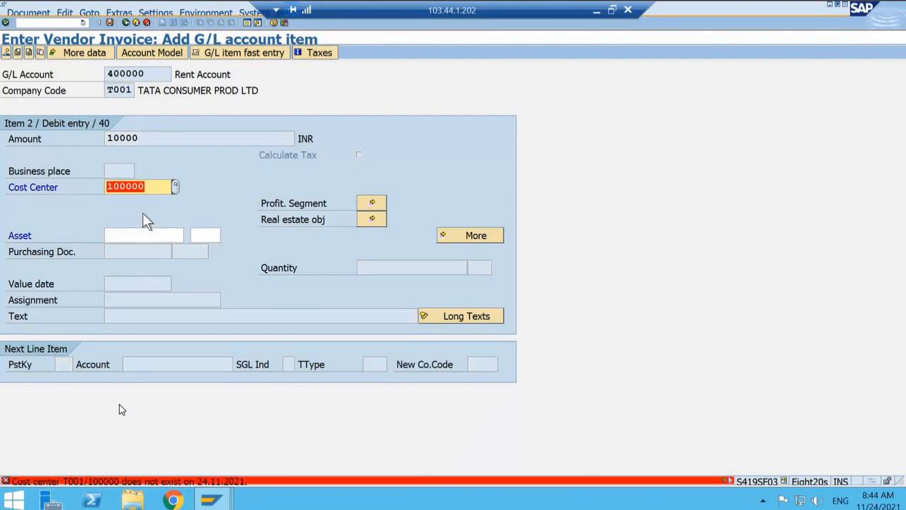
Step: Look up company code T001's cost centers without the controlling area filter and assign CC1000 to the rent item
{"action": "left_click", "coordinate": [176, 186]}
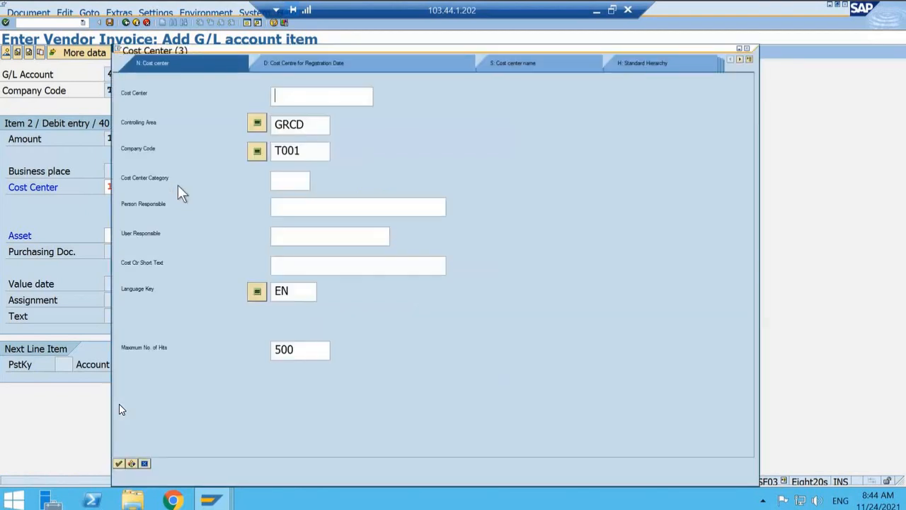
{"action": "left_click", "coordinate": [311, 126]}
{"action": "key", "text": "BackSpace"}
{"action": "key", "text": "BackSpace"}
{"action": "key", "text": "BackSpace"}
{"action": "key", "text": "BackSpace"}
{"action": "key", "text": "Return"}
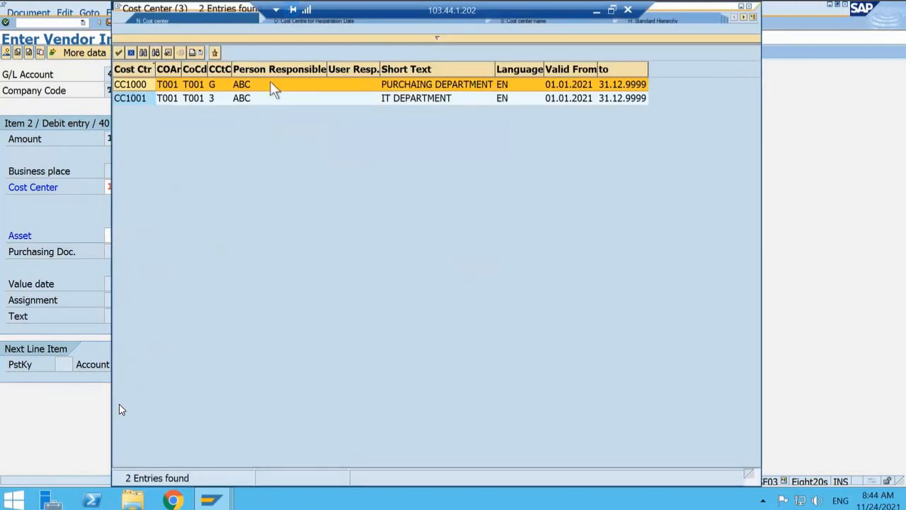
{"action": "double_click", "coordinate": [270, 83]}
{"action": "key", "text": "Return"}
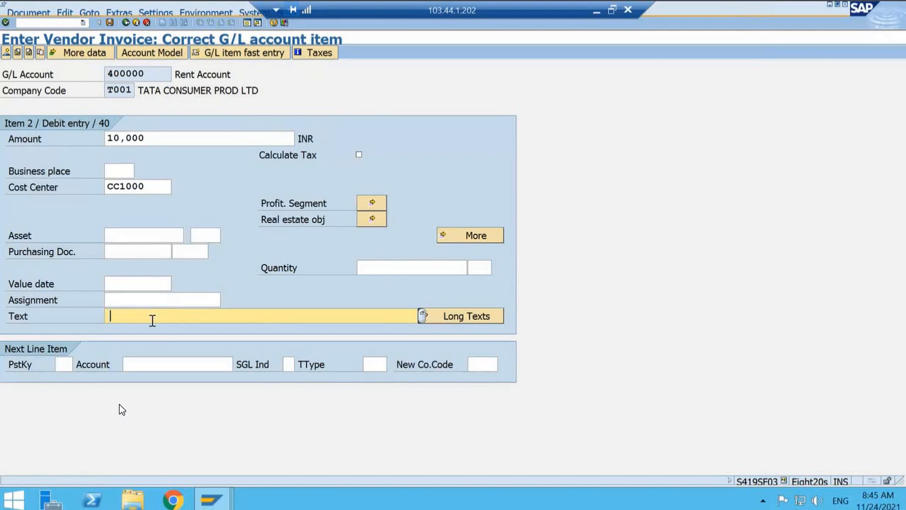
Step: Set the rent item's text to TEST and simulate the vendor invoice from the document overview
{"action": "type", "text": "TEST"}
{"action": "key", "text": "Return"}
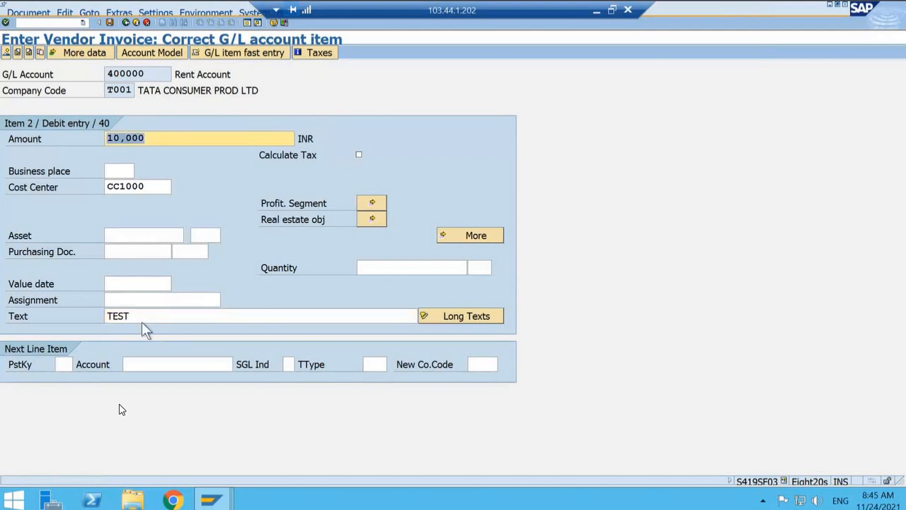
{"action": "left_click", "coordinate": [6, 53]}
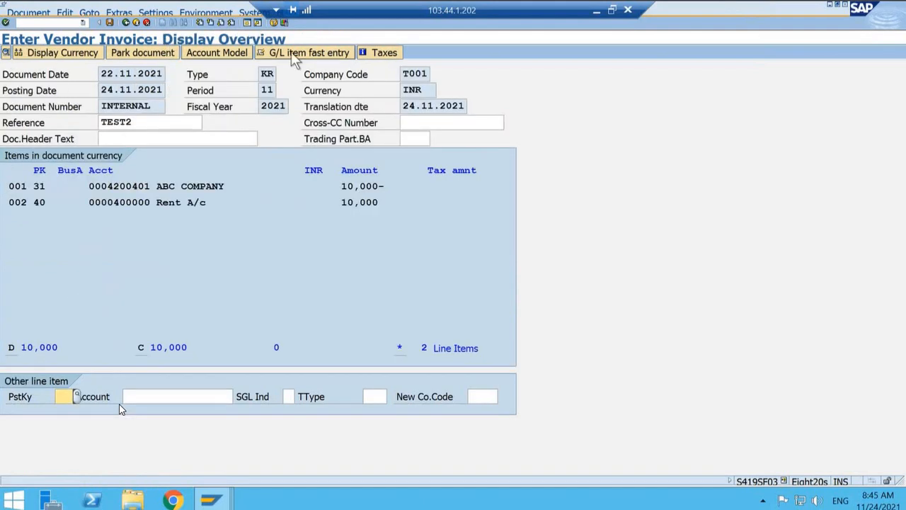
{"action": "left_click", "coordinate": [23, 12]}
{"action": "left_click", "coordinate": [39, 56]}
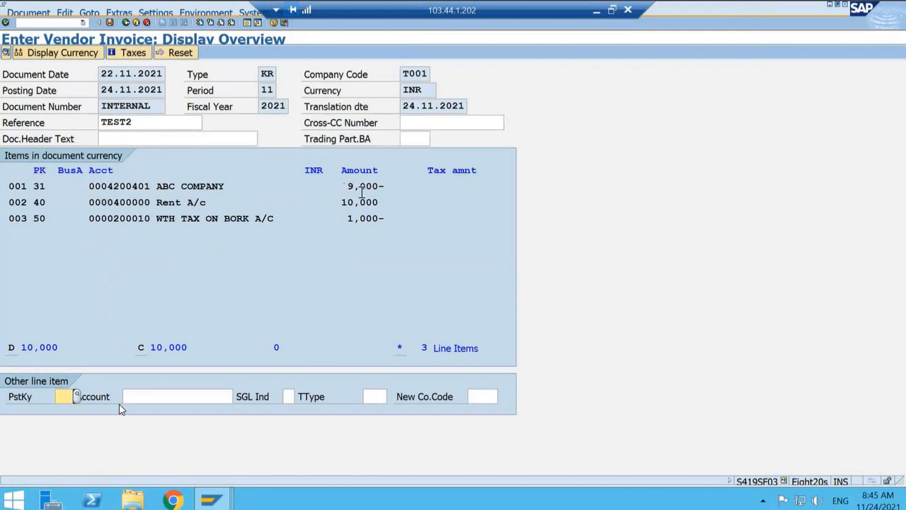
Step: In the configuration session, open Define Withholding Tax Codes for country IN under Calculation and Withholding Tax Code
{"action": "left_click", "coordinate": [223, 501]}
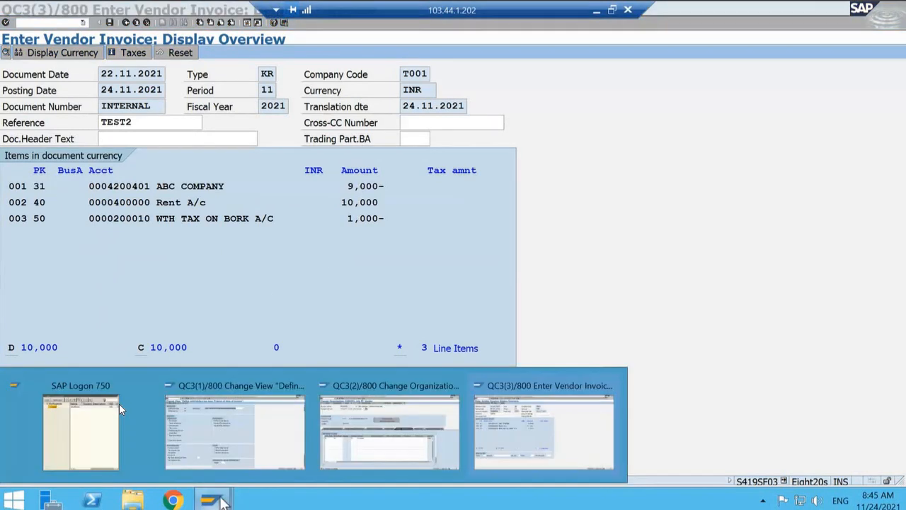
{"action": "left_click", "coordinate": [260, 443]}
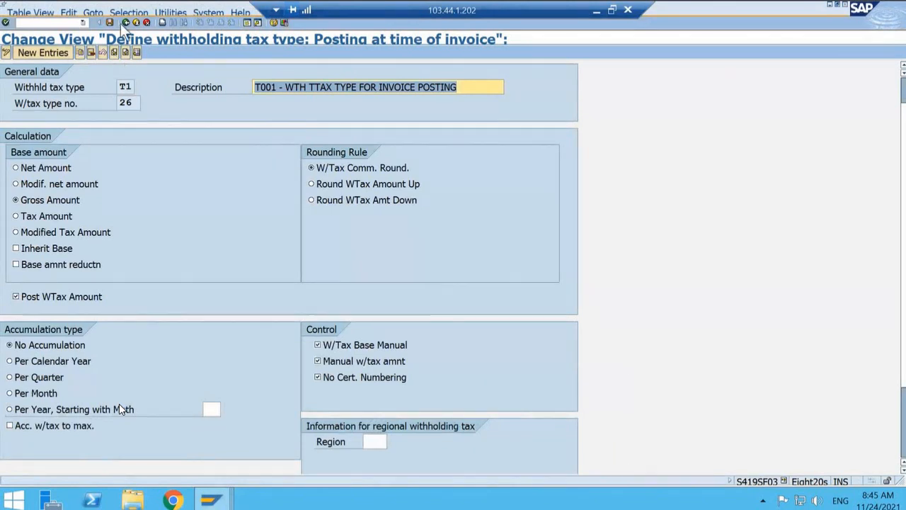
{"action": "left_click", "coordinate": [126, 22]}
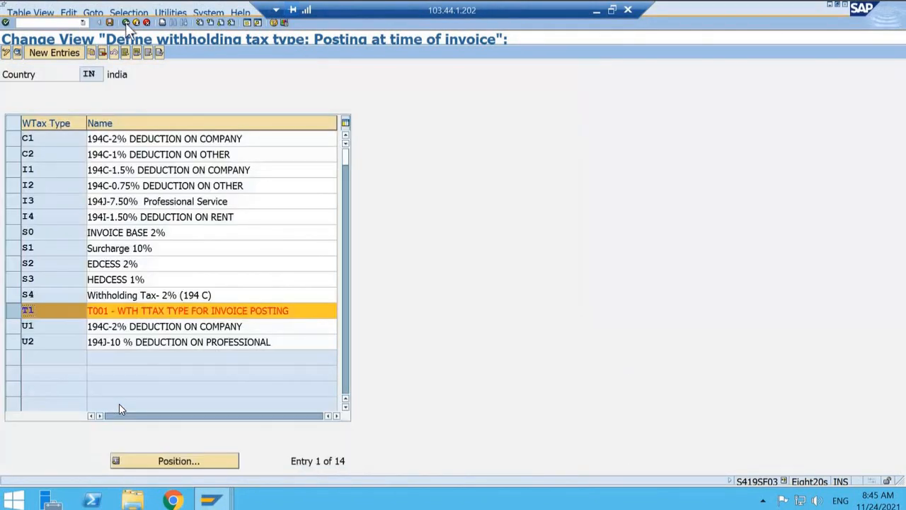
{"action": "left_click", "coordinate": [125, 22]}
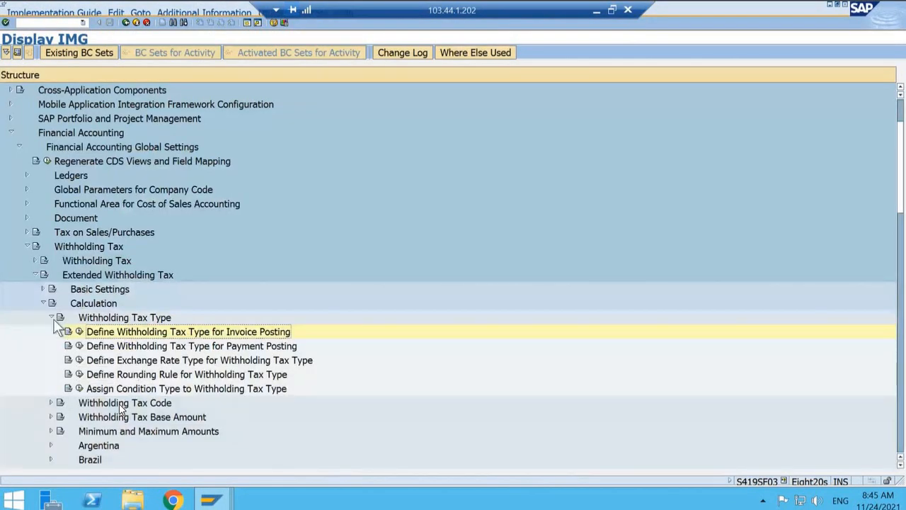
{"action": "left_click", "coordinate": [52, 403]}
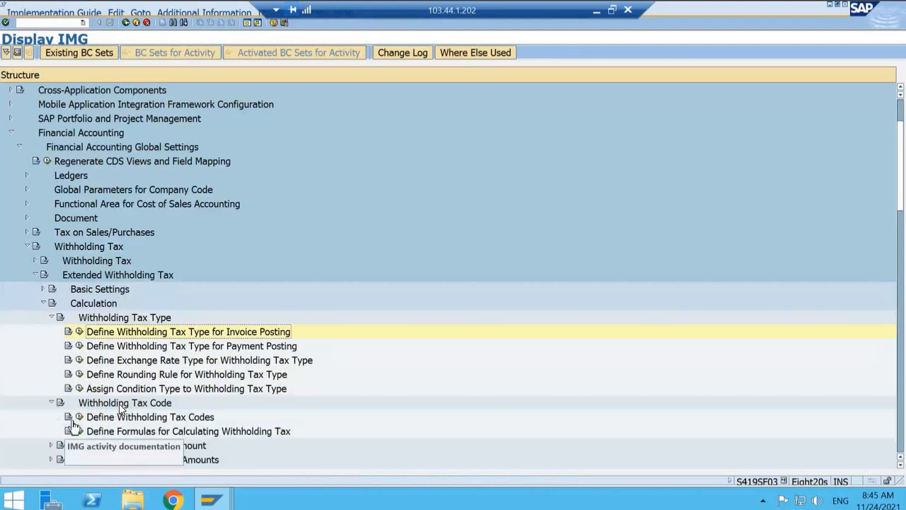
{"action": "left_click", "coordinate": [79, 417]}
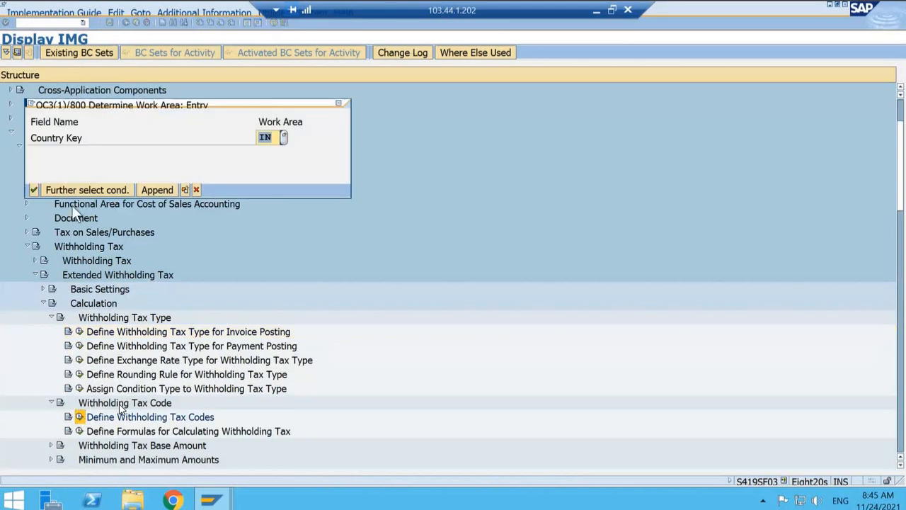
{"action": "left_click", "coordinate": [34, 189]}
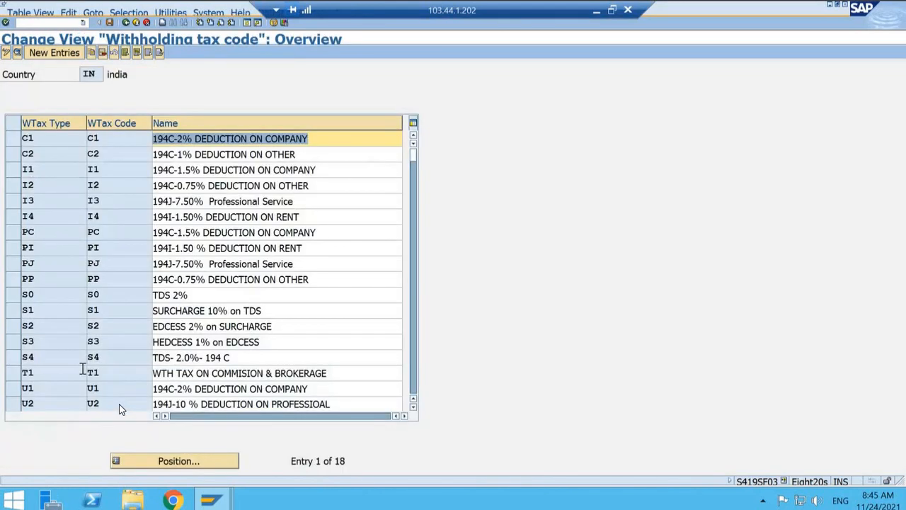
Step: Open the details of withholding tax code T1 and compare its tax rate with the simulated invoice amounts
{"action": "left_click", "coordinate": [14, 373]}
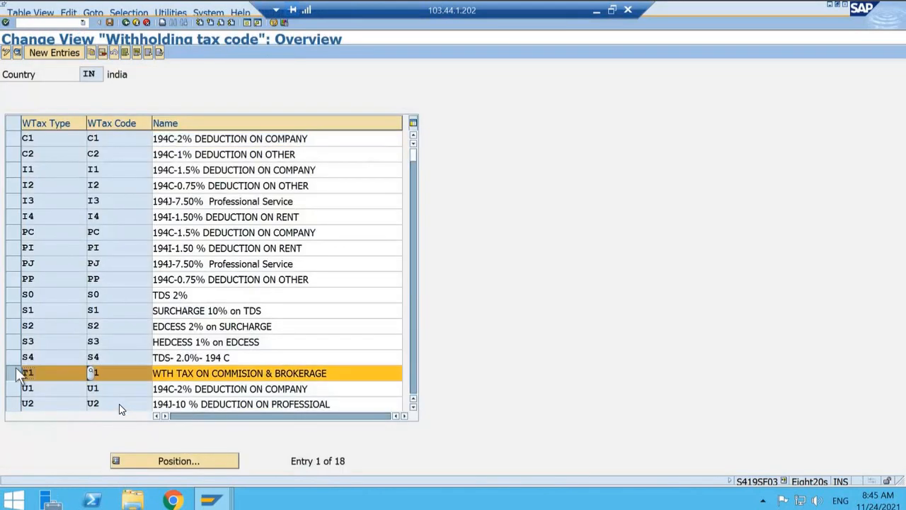
{"action": "left_click", "coordinate": [16, 51]}
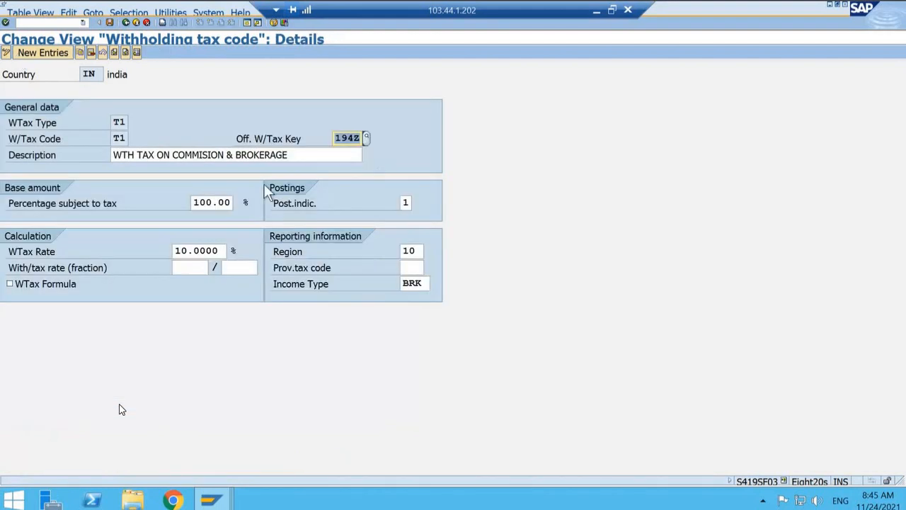
{"action": "left_click", "coordinate": [188, 251]}
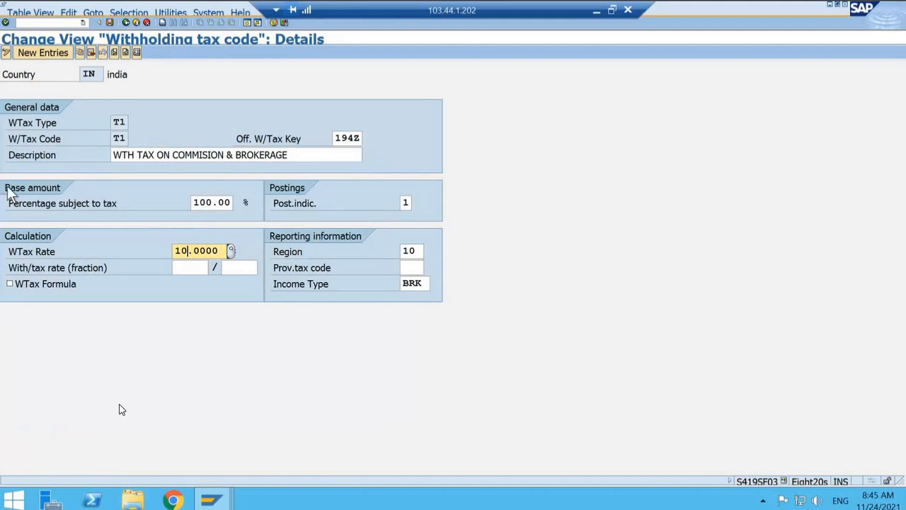
{"action": "key", "text": "alt+Tab"}
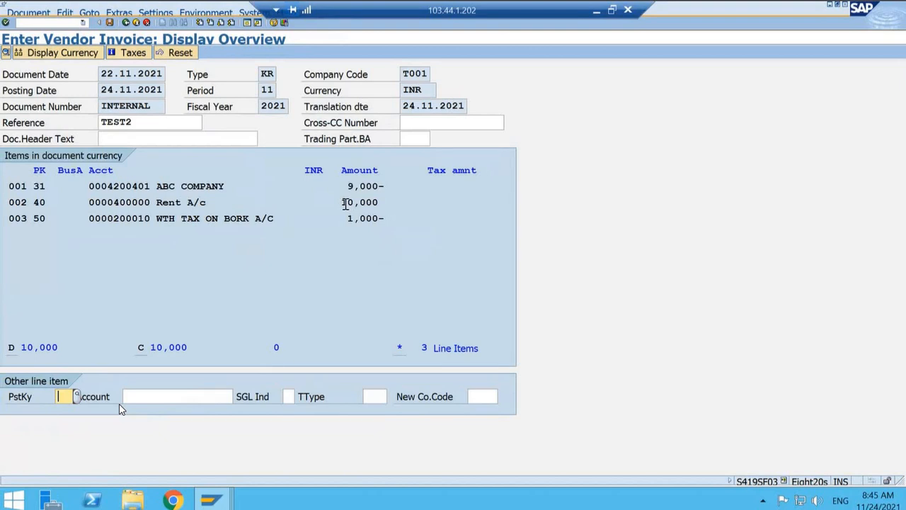
{"action": "key", "text": "alt+Tab"}
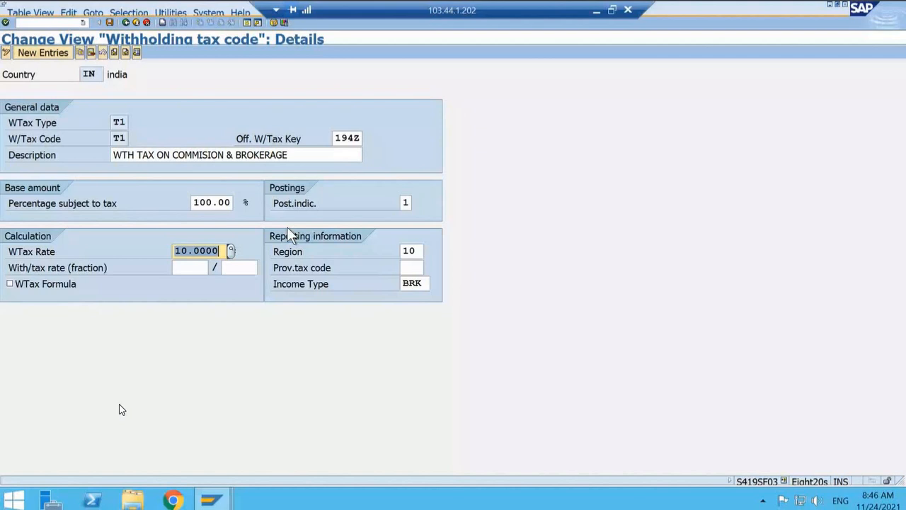
Step: Examine the available posting indicators for withholding tax code T1 and close the list without changing the selection
{"action": "left_click", "coordinate": [409, 205]}
{"action": "key", "text": "F4"}
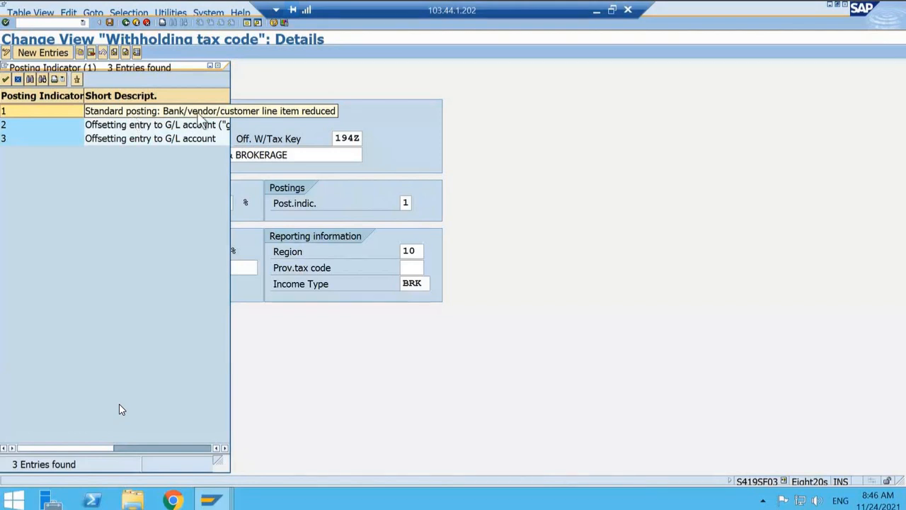
{"action": "left_click", "coordinate": [219, 113]}
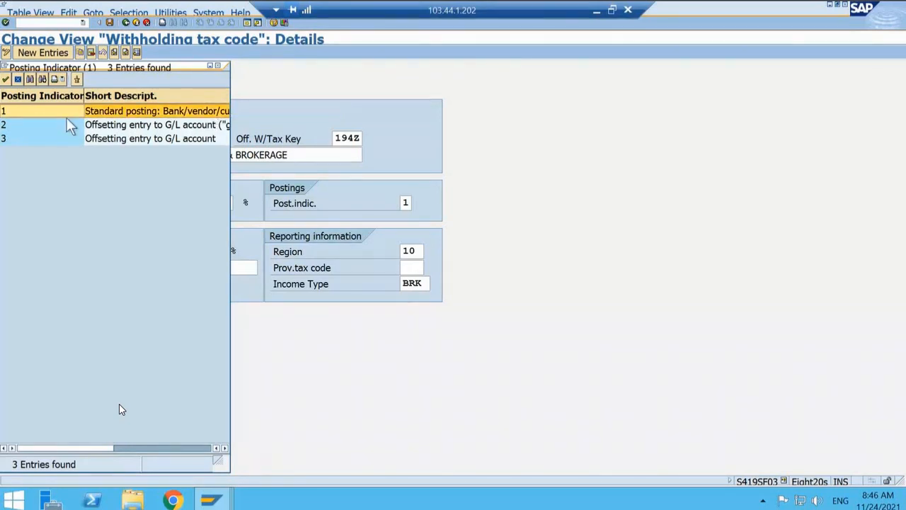
{"action": "left_click", "coordinate": [223, 71]}
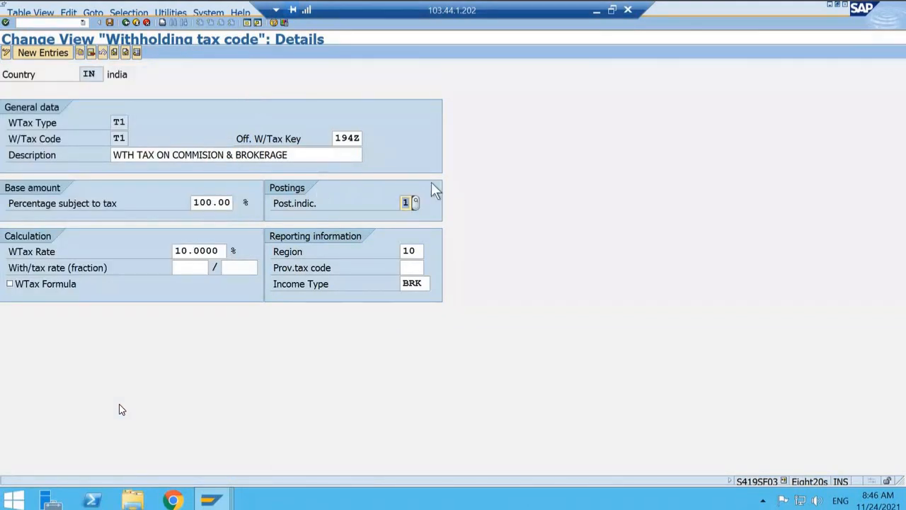
Step: Compare the simulated invoice's vendor and withholding tax line amounts with T1's posting indicator, and return to the tax code details
{"action": "key", "text": "alt+Tab"}
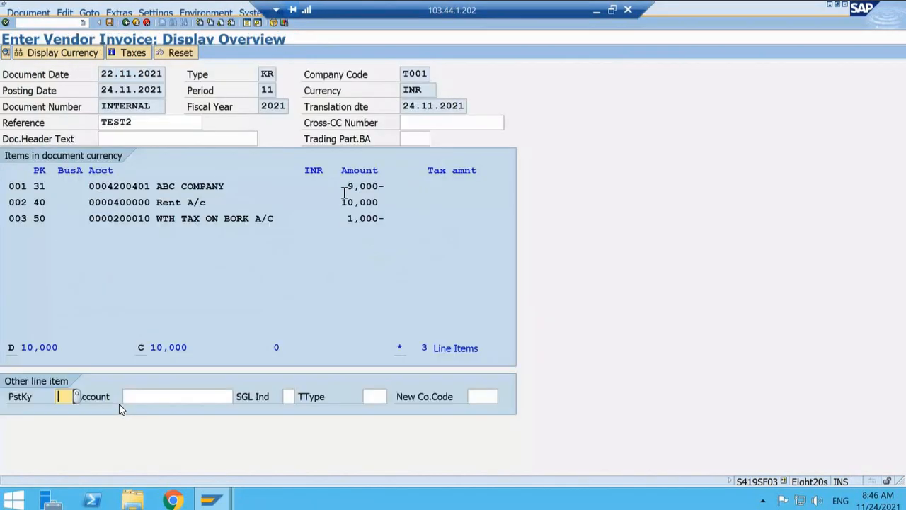
{"action": "left_click", "coordinate": [347, 187]}
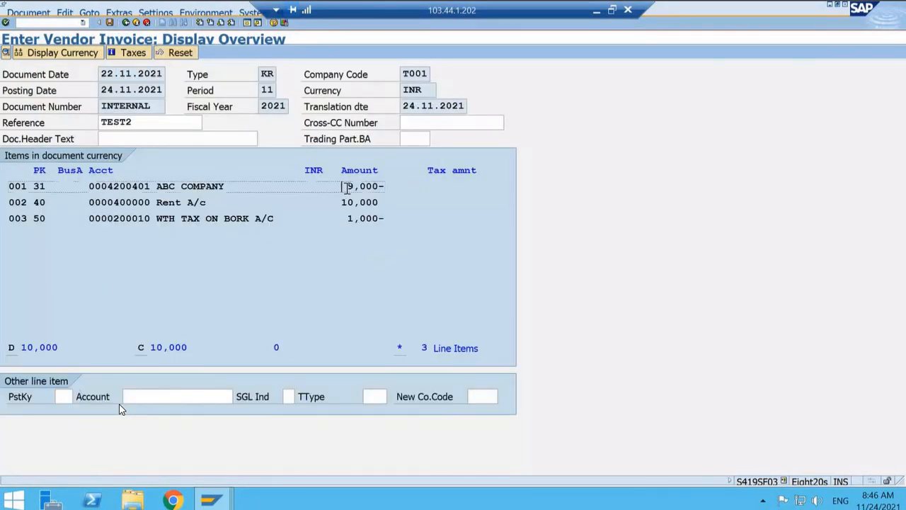
{"action": "left_click_drag", "start_coordinate": [347, 188], "coordinate": [385, 188]}
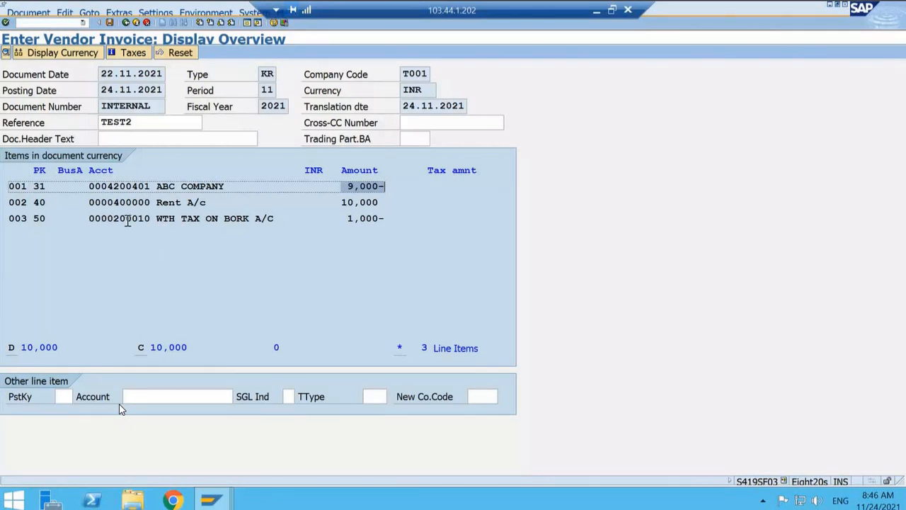
{"action": "left_click_drag", "start_coordinate": [347, 219], "coordinate": [386, 221]}
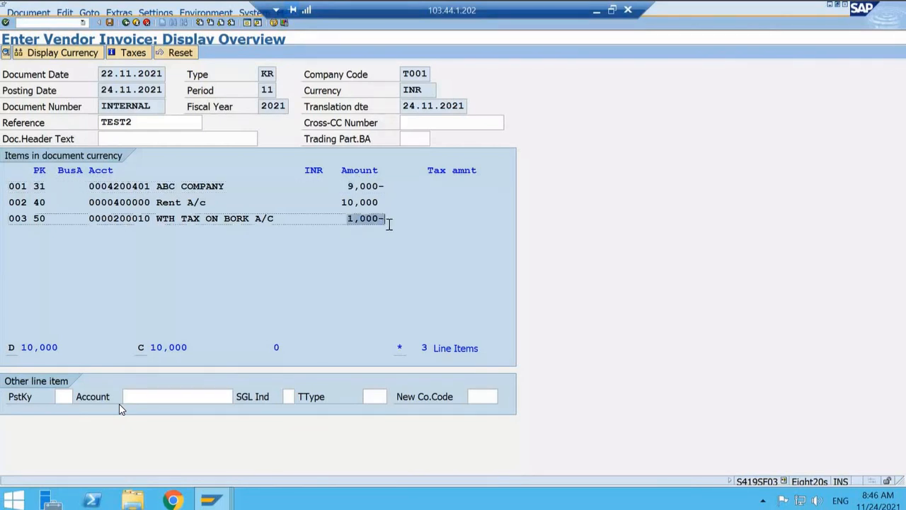
{"action": "left_click", "coordinate": [214, 501]}
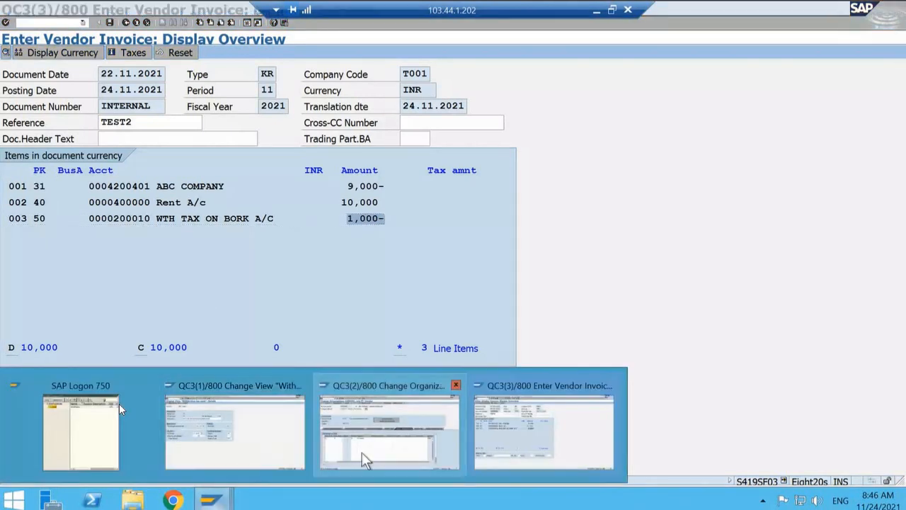
{"action": "mouse_move", "coordinate": [259, 453]}
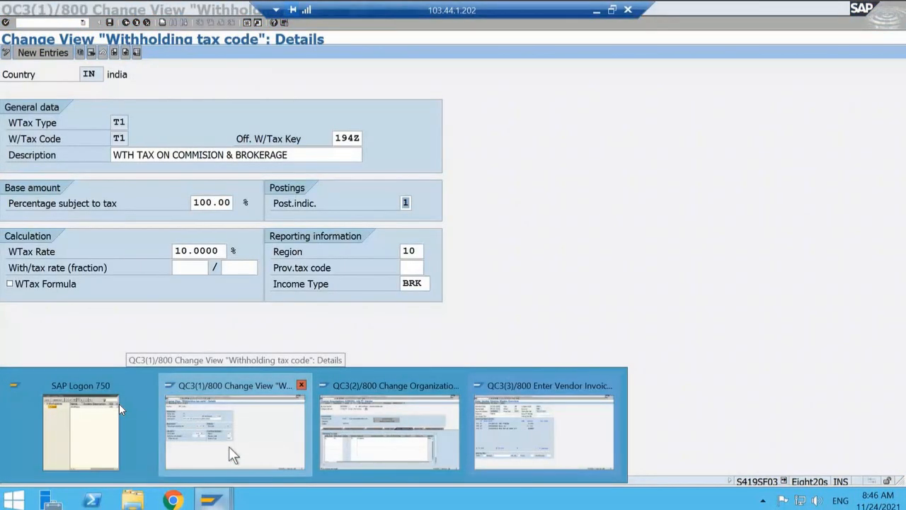
{"action": "left_click", "coordinate": [228, 446]}
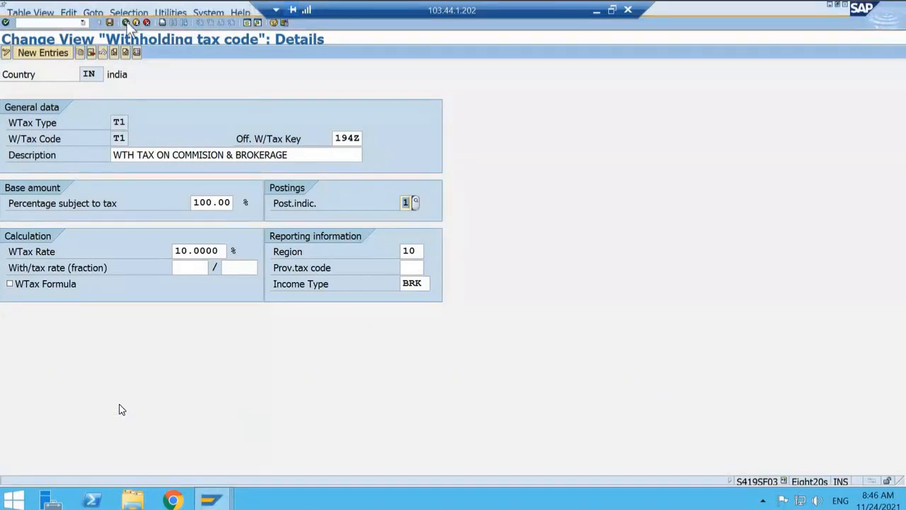
Step: Leave the withholding tax code settings and open the account assignment for withholding tax under Posting for chart of accounts T001
{"action": "left_click", "coordinate": [126, 22]}
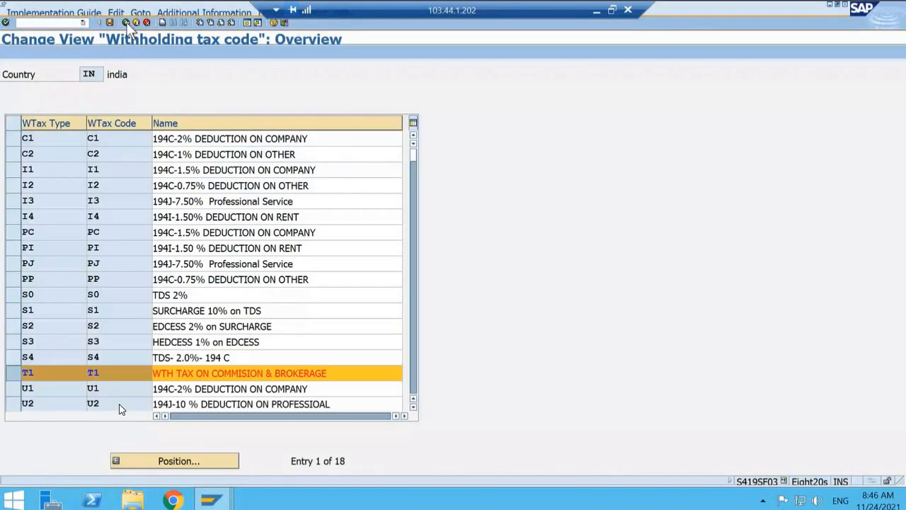
{"action": "left_click", "coordinate": [126, 22]}
{"action": "scroll", "coordinate": [46, 428], "scroll_direction": "down", "scroll_amount": 2}
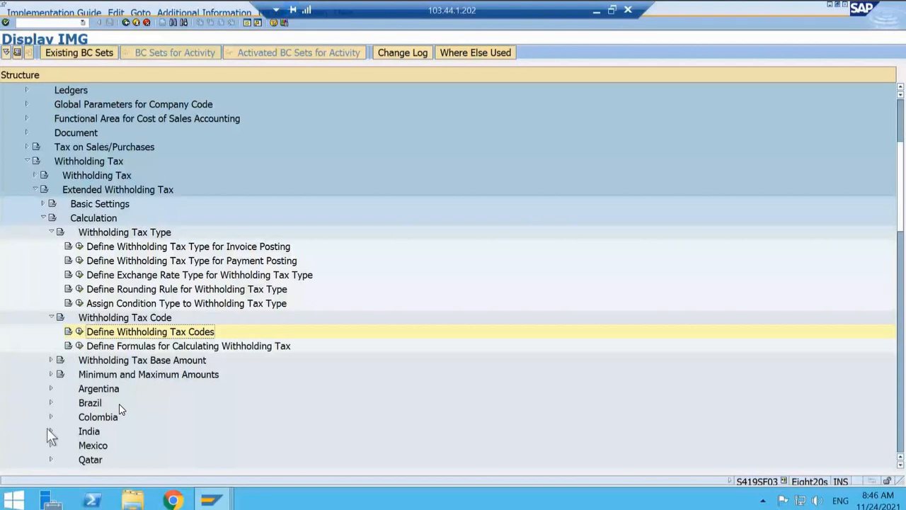
{"action": "left_click", "coordinate": [52, 232]}
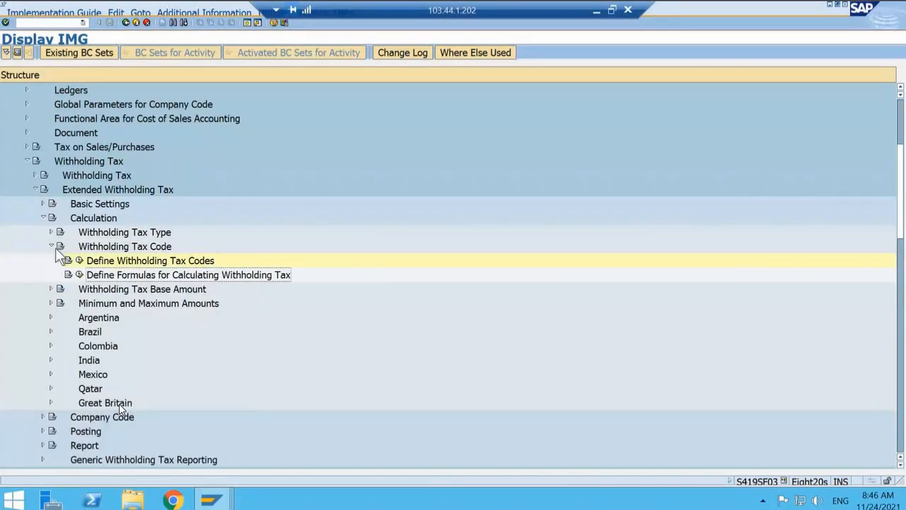
{"action": "left_click", "coordinate": [54, 247]}
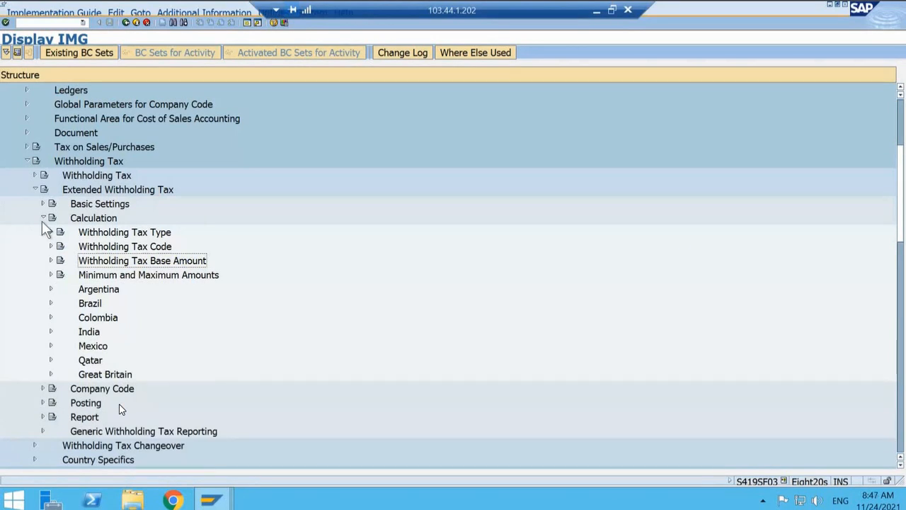
{"action": "left_click", "coordinate": [41, 220]}
{"action": "left_click", "coordinate": [42, 246]}
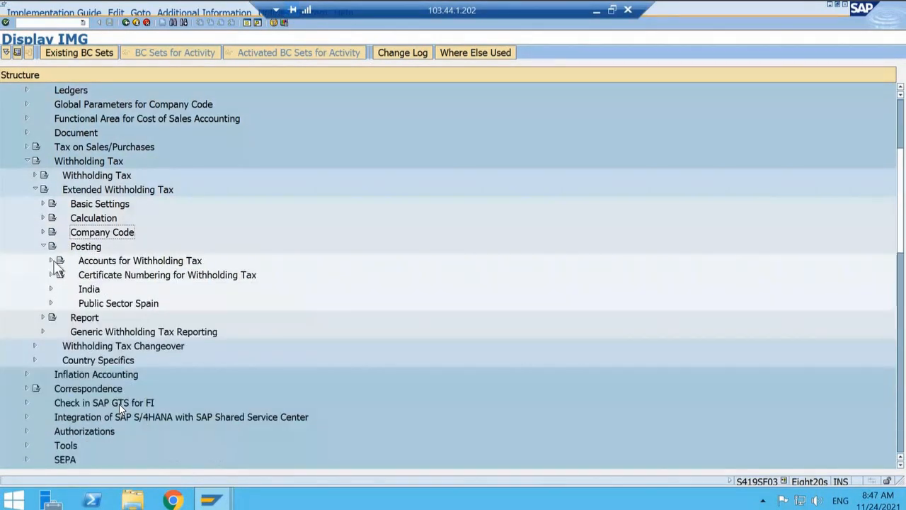
{"action": "left_click", "coordinate": [51, 260]}
{"action": "left_click", "coordinate": [78, 275]}
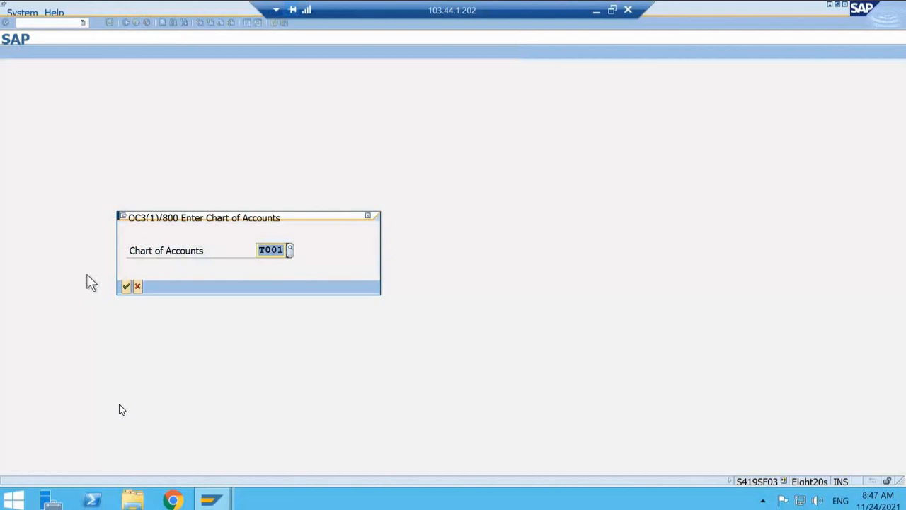
{"action": "key", "text": "Return"}
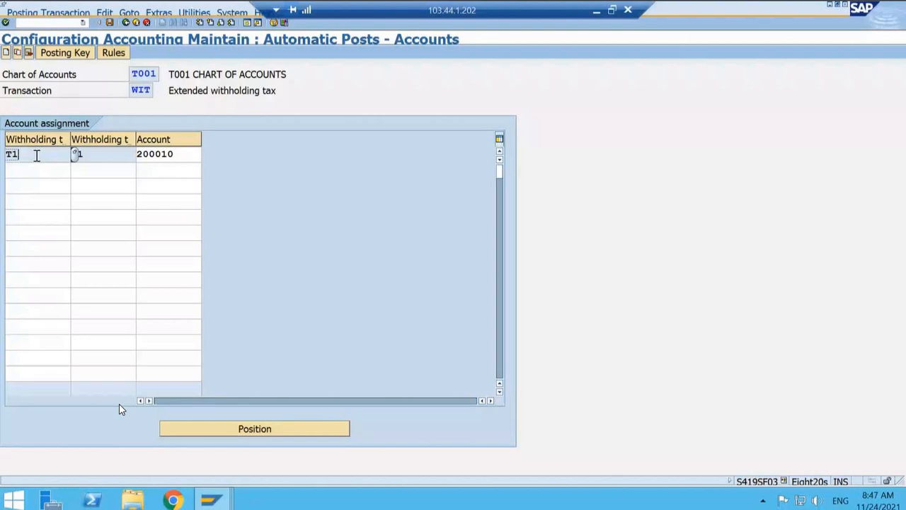
Step: Switch to the vendor invoice session, post invoice TEST2 and display the posted document
{"action": "key", "text": "alt+Tab"}
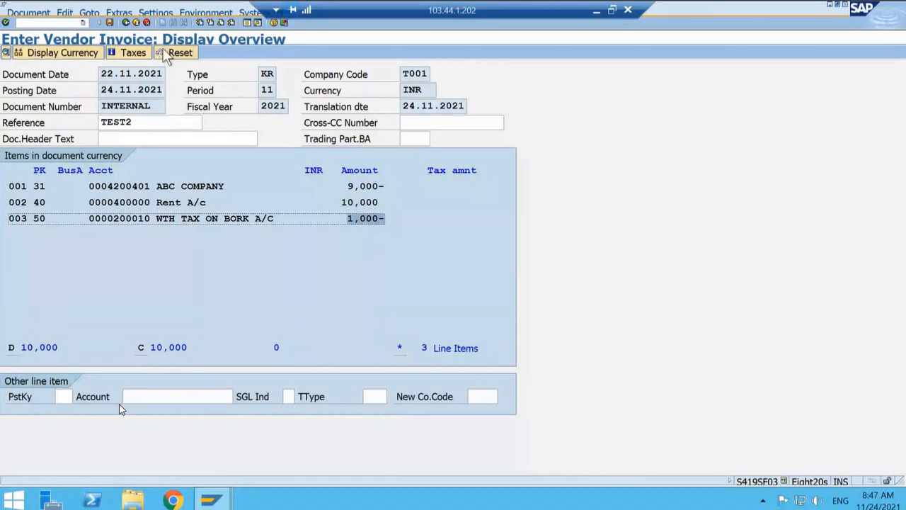
{"action": "left_click", "coordinate": [109, 23]}
{"action": "left_click", "coordinate": [28, 13]}
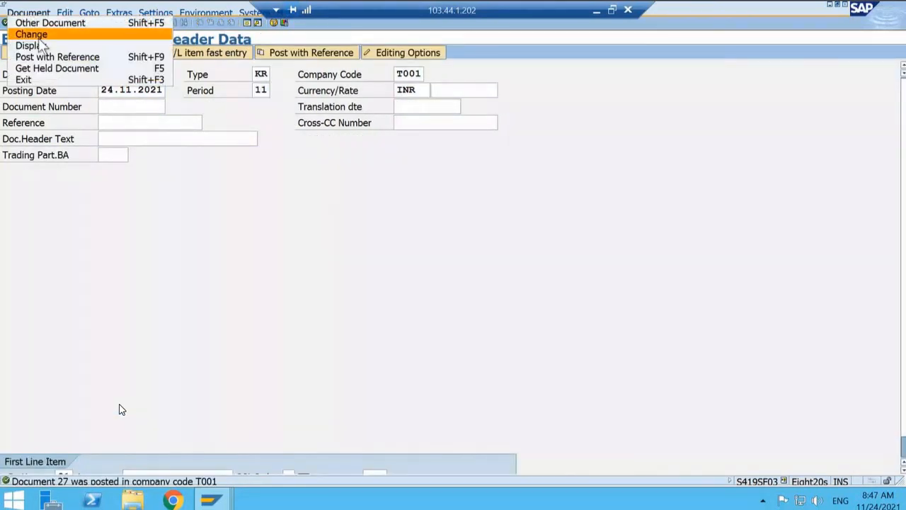
{"action": "left_click", "coordinate": [41, 44]}
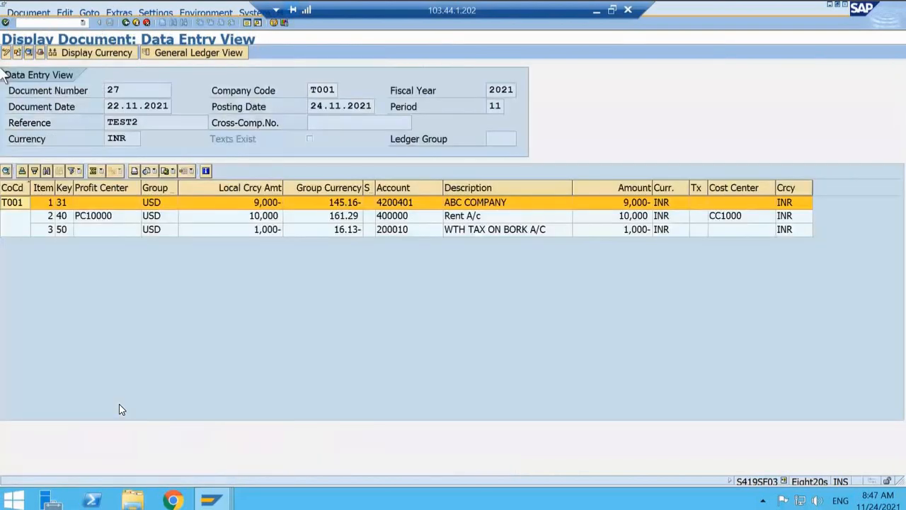
Step: Open the ABC COMPANY line item, examine its withholding tax data, and return to the document's data entry view
{"action": "left_click", "coordinate": [270, 207]}
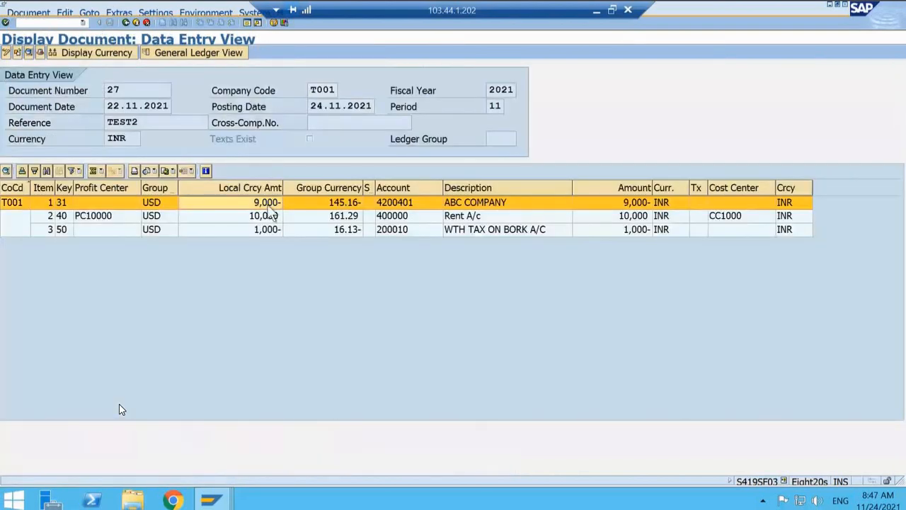
{"action": "double_click", "coordinate": [269, 205]}
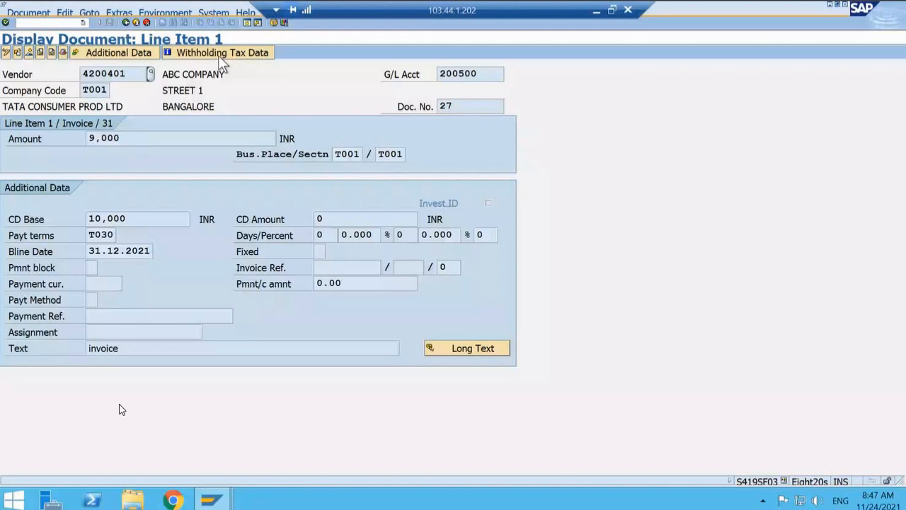
{"action": "left_click", "coordinate": [218, 55]}
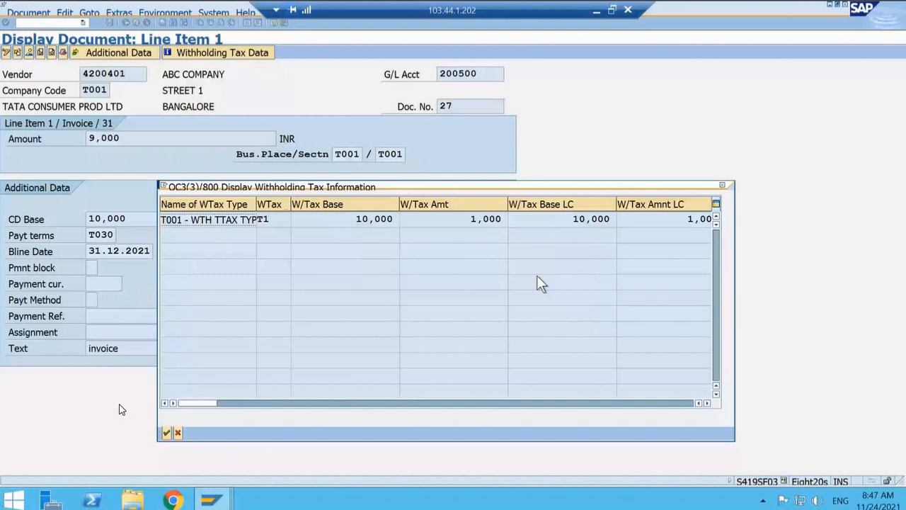
{"action": "left_click", "coordinate": [707, 403]}
{"action": "key", "text": "Escape"}
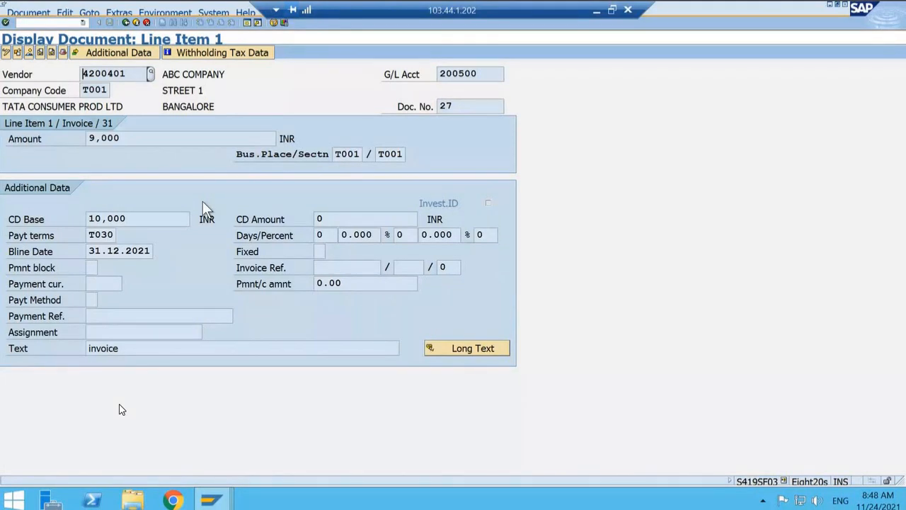
{"action": "left_click", "coordinate": [126, 24]}
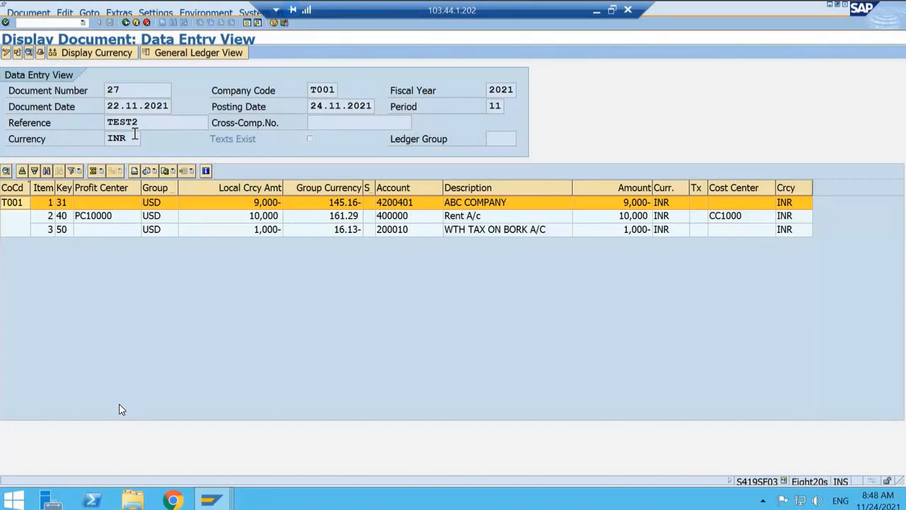
Step: Switch to the ABC COMPANY business partner session and review the T1 entry among the vendor's withholding tax types
{"action": "left_click", "coordinate": [210, 500]}
{"action": "left_click", "coordinate": [389, 432]}
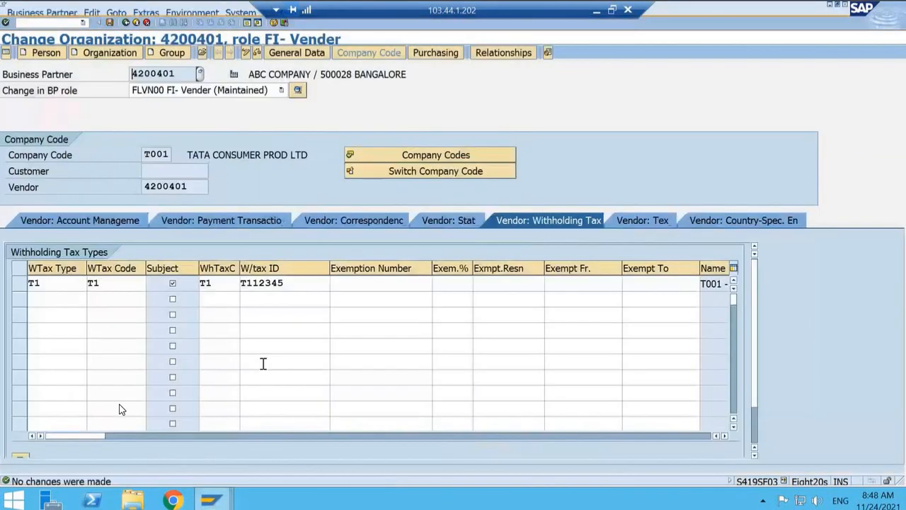
{"action": "left_click", "coordinate": [67, 298]}
{"action": "left_click", "coordinate": [65, 308]}
{"action": "key", "text": "Down"}
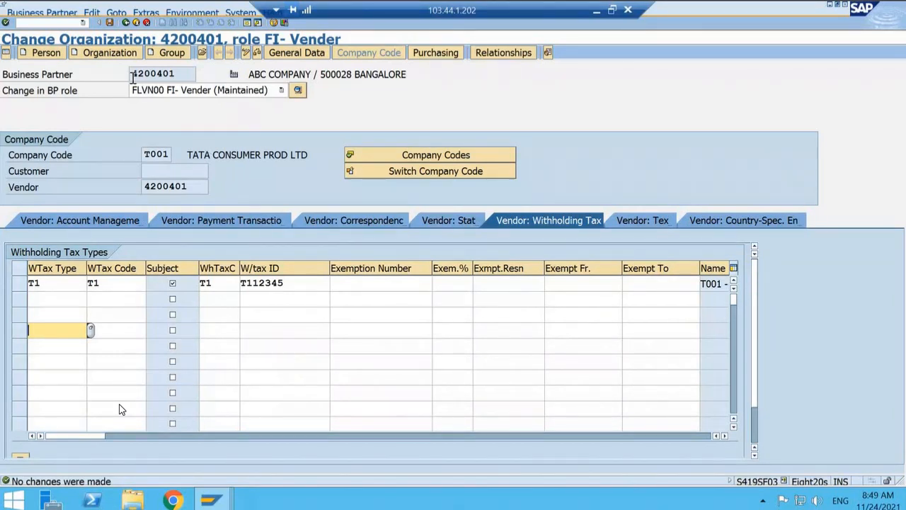
{"action": "left_click_drag", "start_coordinate": [131, 77], "coordinate": [181, 71]}
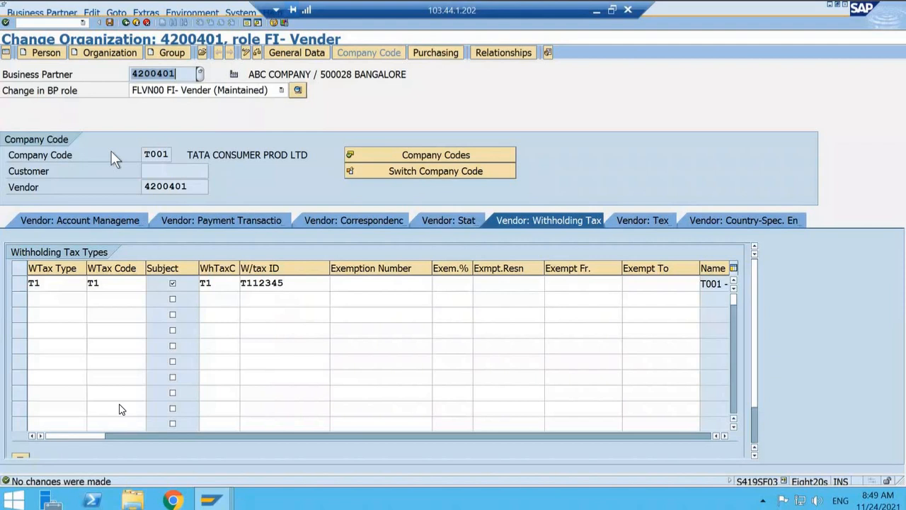
{"action": "left_click", "coordinate": [71, 281]}
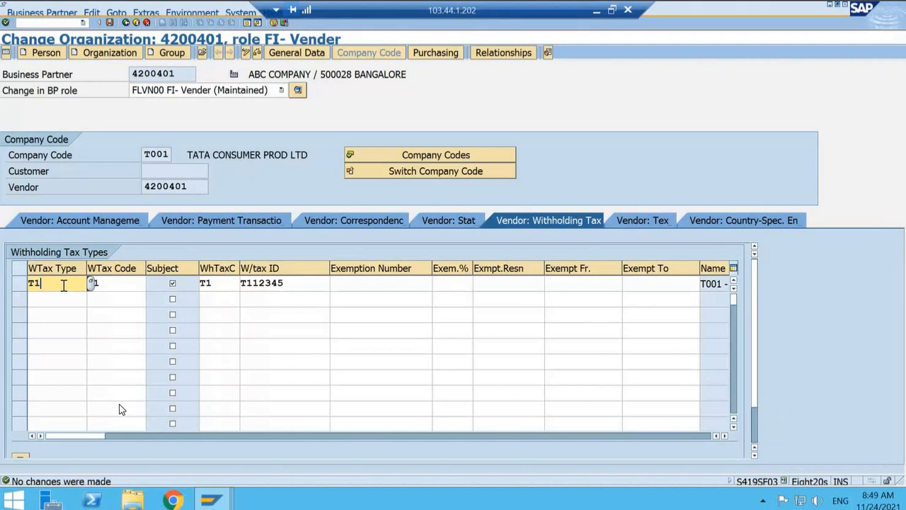
Step: Return to the posted TEST2 invoice and compare its withholding tax line with the ABC COMPANY vendor line
{"action": "key", "text": "alt+Tab"}
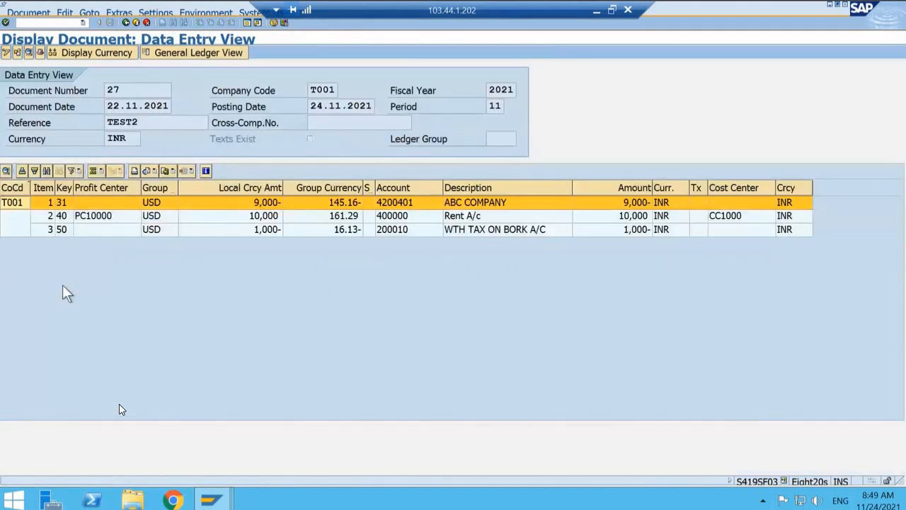
{"action": "left_click", "coordinate": [491, 230]}
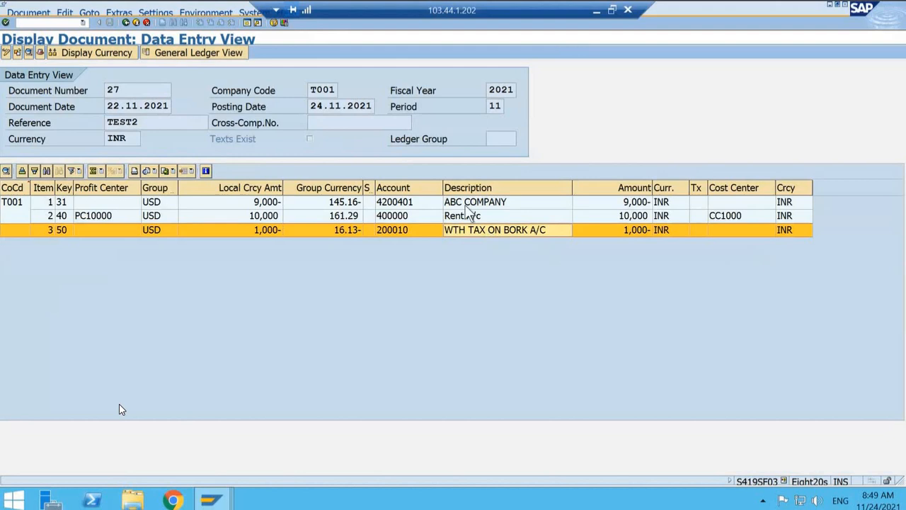
{"action": "left_click", "coordinate": [465, 202]}
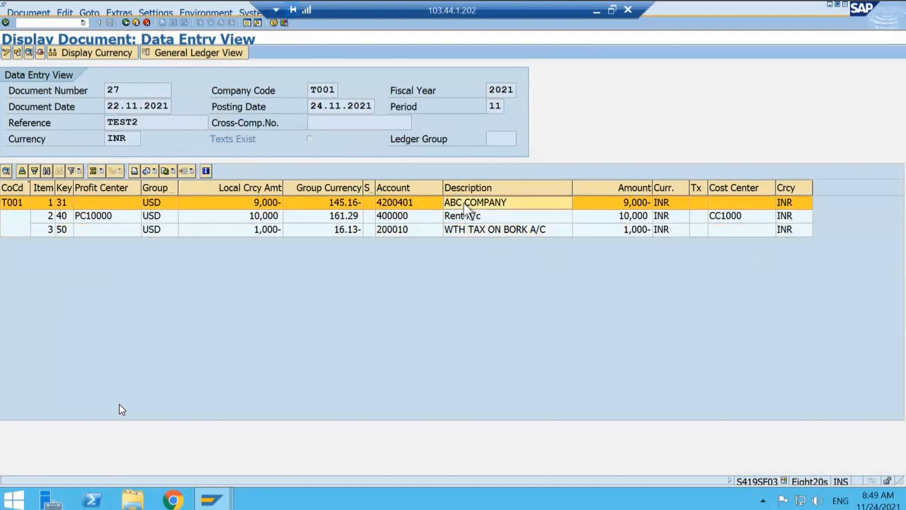
Step: Go back to the vendor invoice header entry and request the display of the last posted document again
{"action": "left_click", "coordinate": [100, 49]}
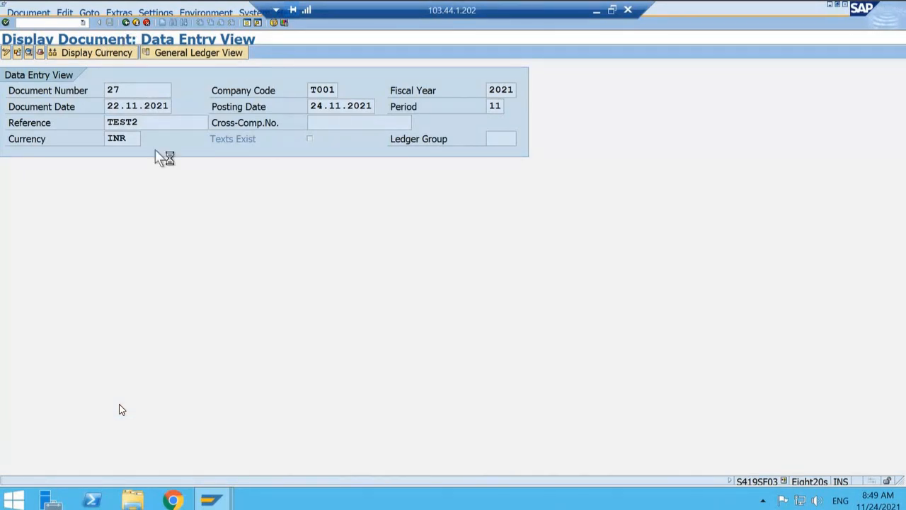
{"action": "left_click", "coordinate": [36, 14]}
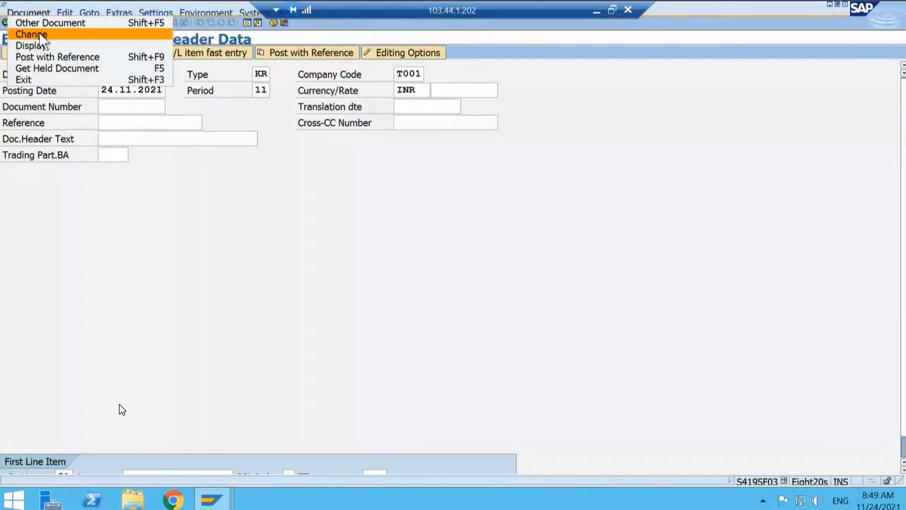
{"action": "left_click", "coordinate": [44, 43]}
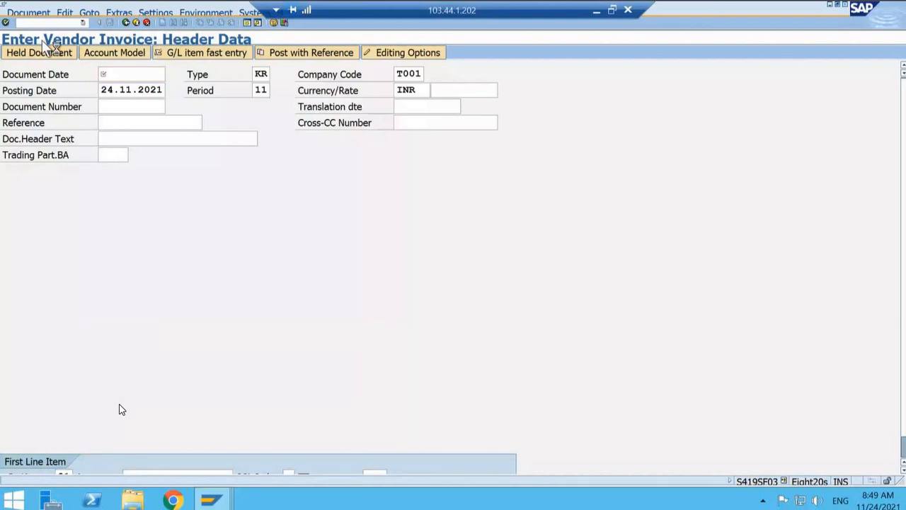
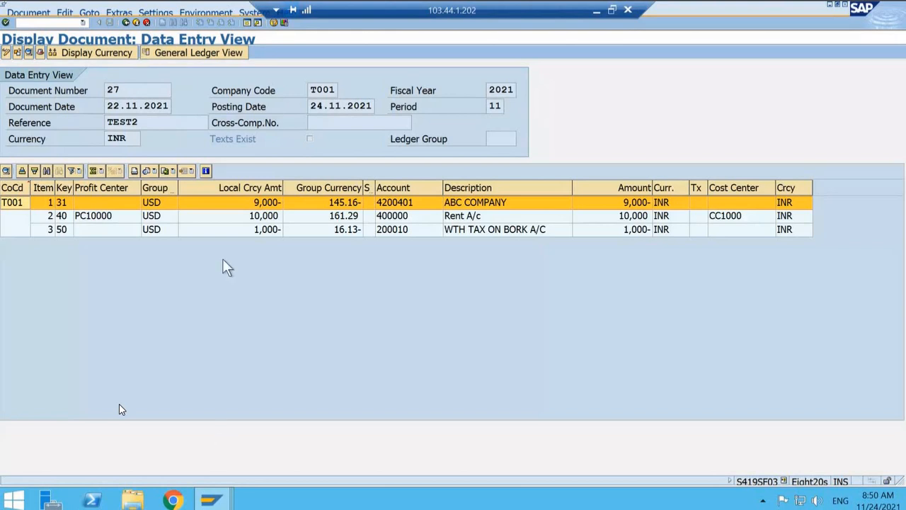
Step: Switch to the Microsoft Teams meeting, look through its participant list, and return to the remote SAP session
{"action": "left_click", "coordinate": [599, 13]}
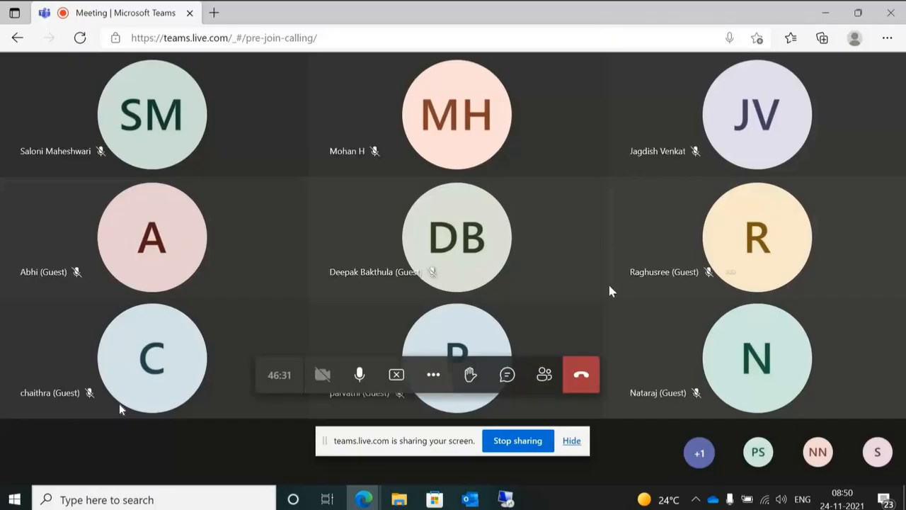
{"action": "left_click", "coordinate": [544, 377]}
{"action": "scroll", "coordinate": [753, 247], "scroll_direction": "down", "scroll_amount": 3}
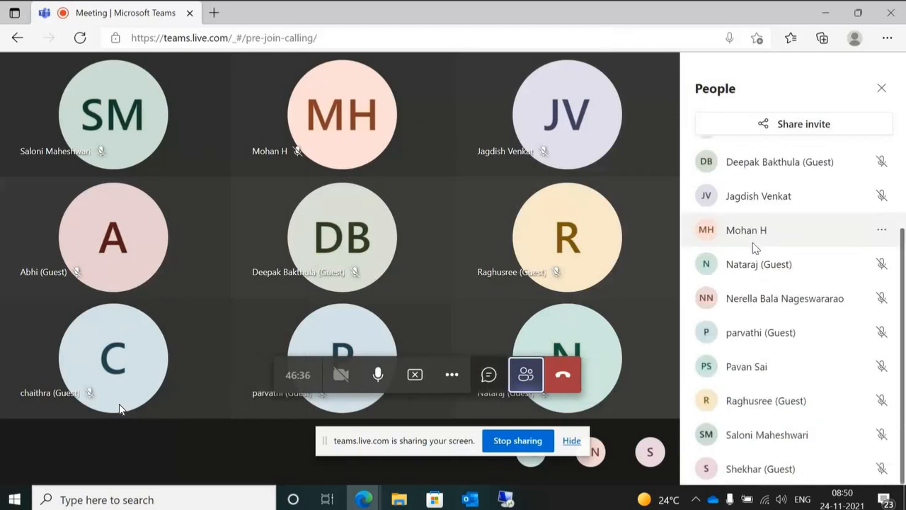
{"action": "key", "text": "alt+Tab"}
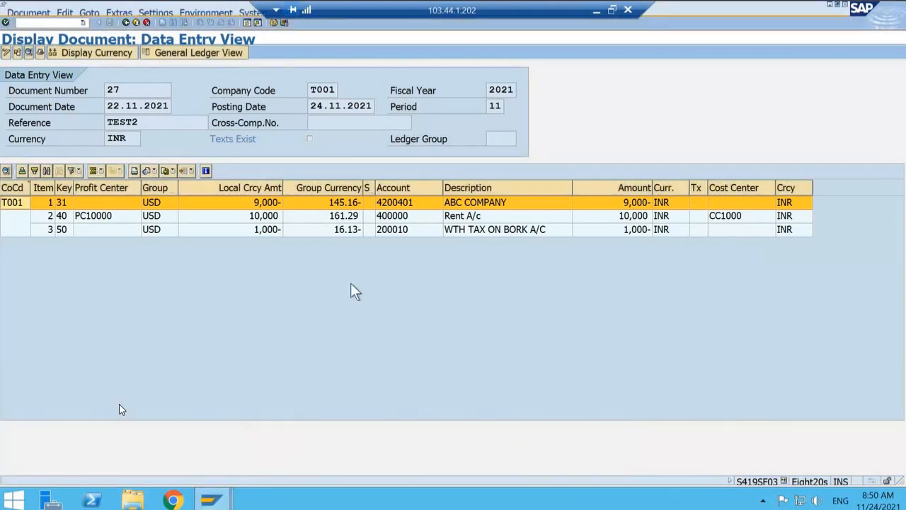
Step: Leave the posted invoice and the WIT account assignment, and collapse Accounts for Withholding Tax in the implementation guide
{"action": "left_click", "coordinate": [127, 22]}
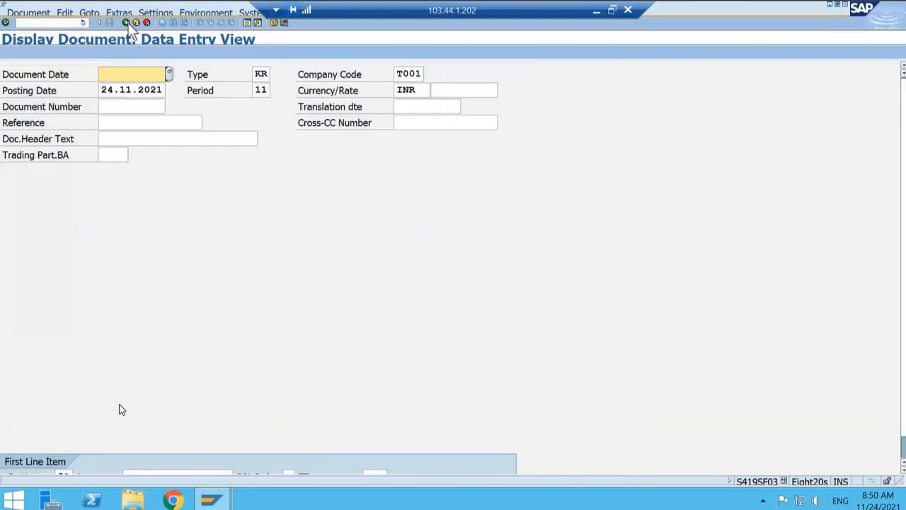
{"action": "left_click", "coordinate": [227, 503]}
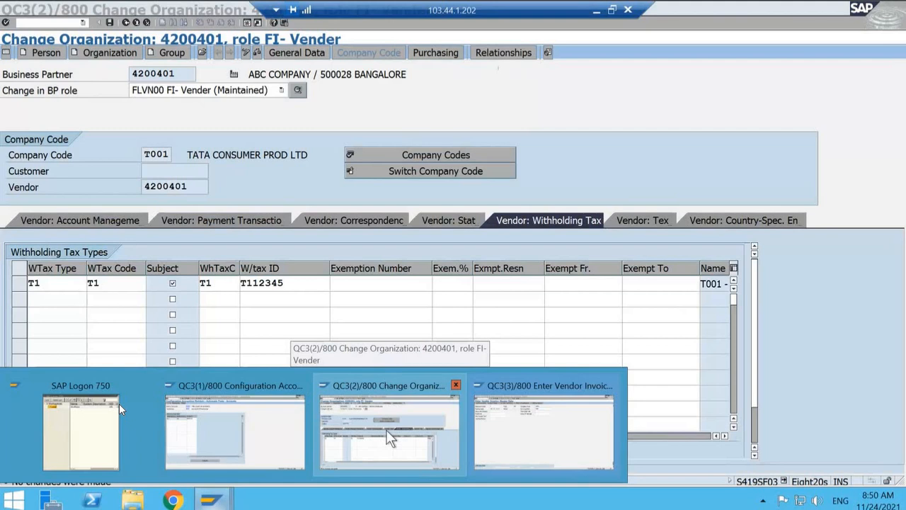
{"action": "mouse_move", "coordinate": [264, 443]}
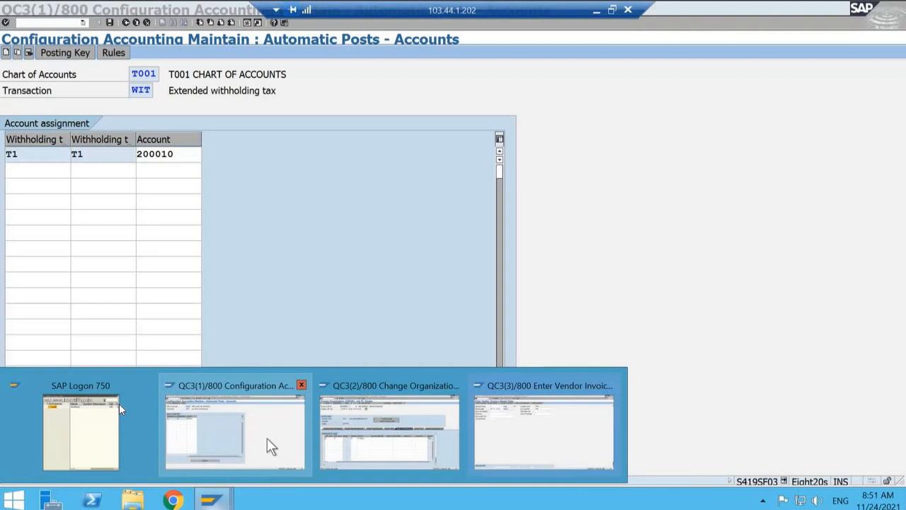
{"action": "left_click", "coordinate": [267, 438]}
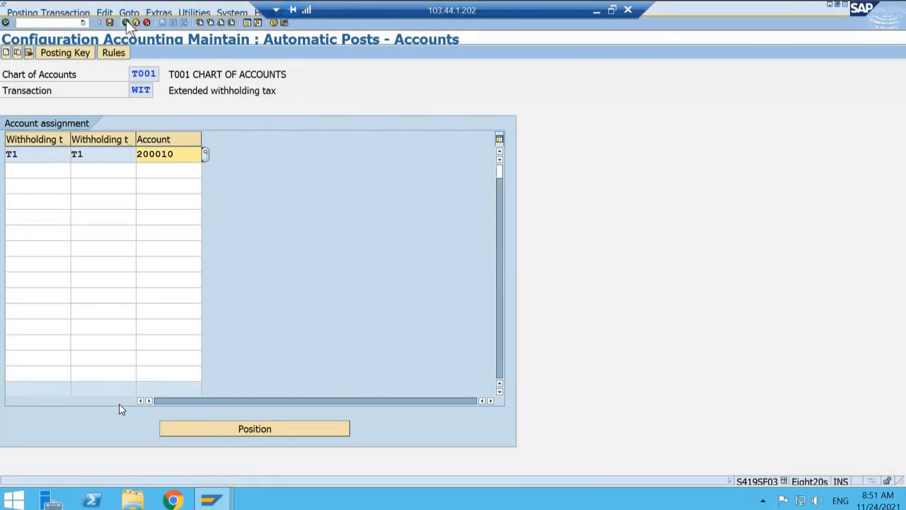
{"action": "left_click", "coordinate": [126, 21]}
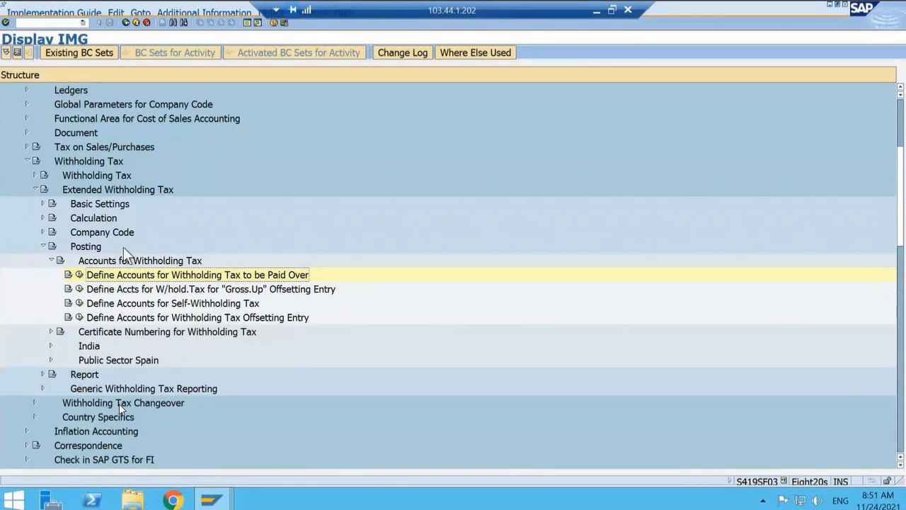
{"action": "left_click", "coordinate": [52, 261]}
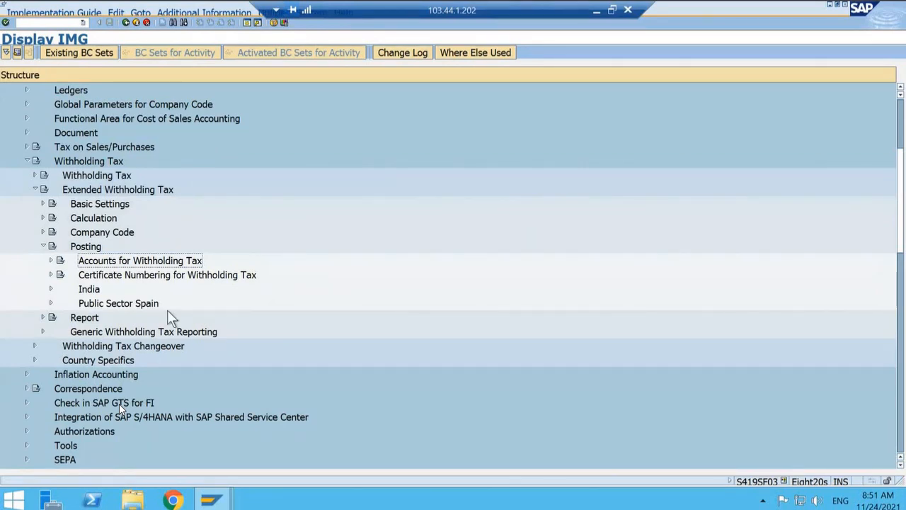
Step: Switch to the ABC COMPANY business partner session and look through the vendor tax data in its general data
{"action": "left_click", "coordinate": [209, 502]}
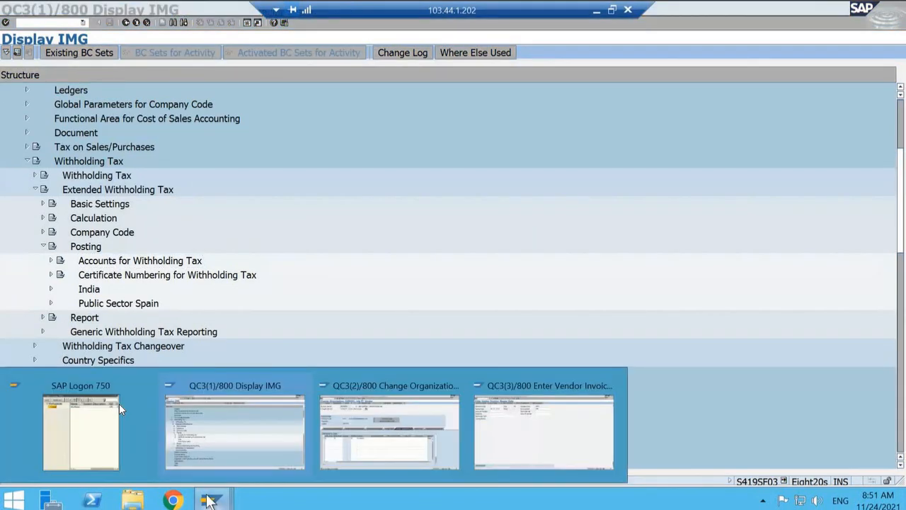
{"action": "left_click", "coordinate": [368, 431]}
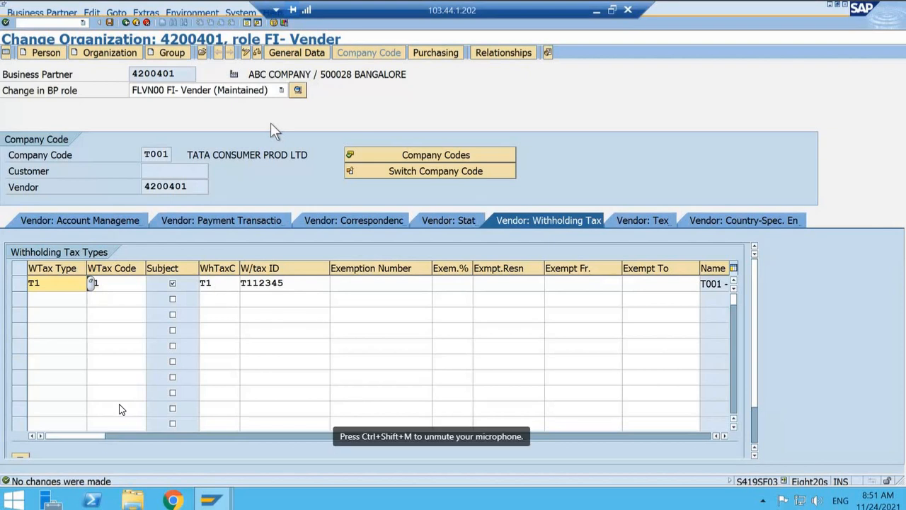
{"action": "left_click", "coordinate": [292, 56]}
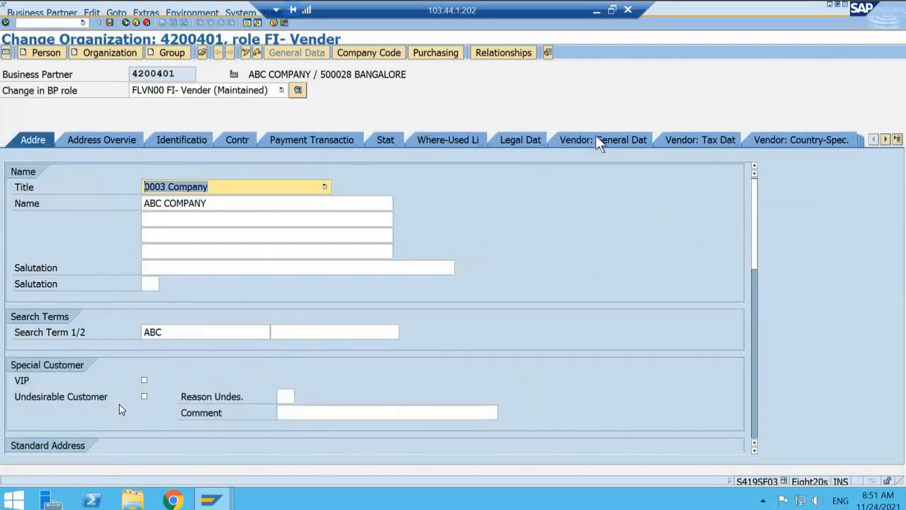
{"action": "left_click", "coordinate": [596, 139]}
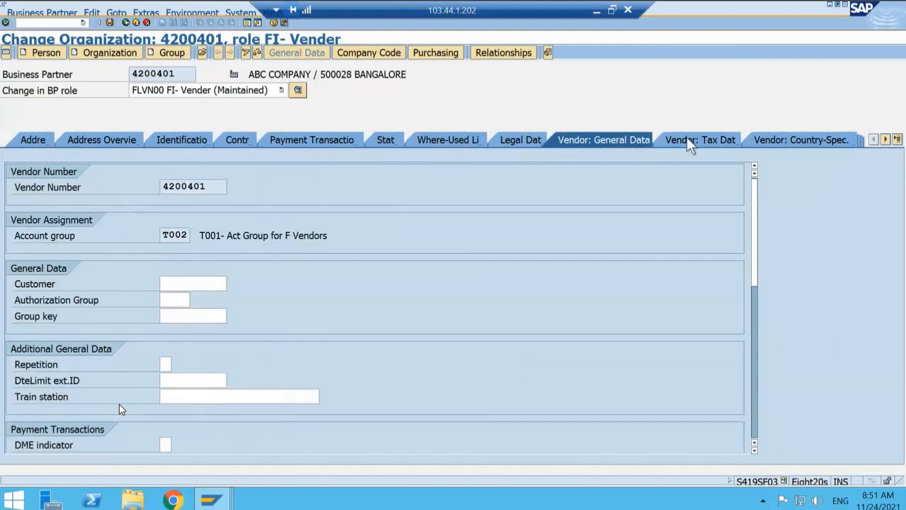
{"action": "left_click", "coordinate": [687, 142]}
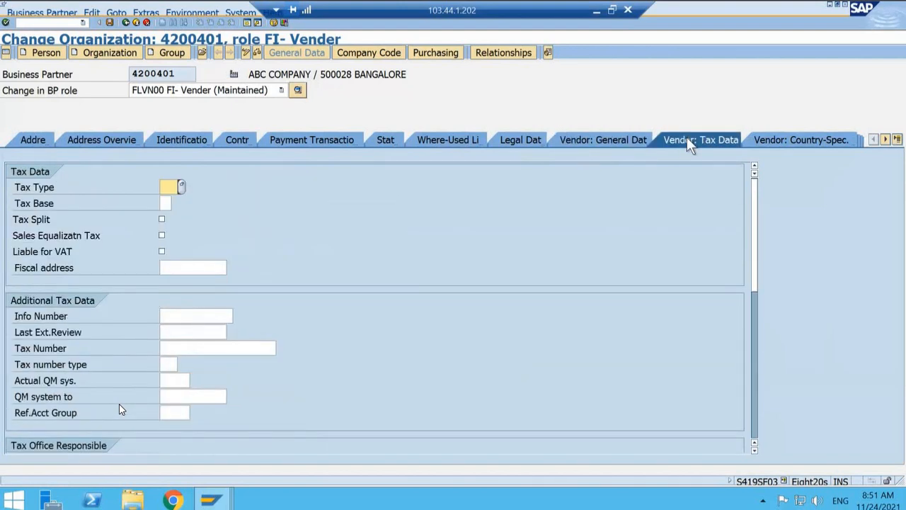
{"action": "left_click", "coordinate": [756, 364]}
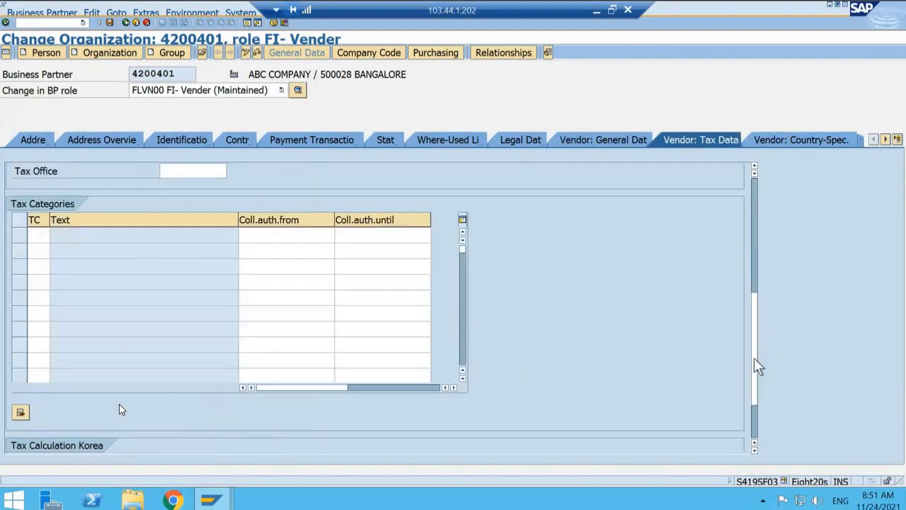
{"action": "left_click", "coordinate": [753, 420]}
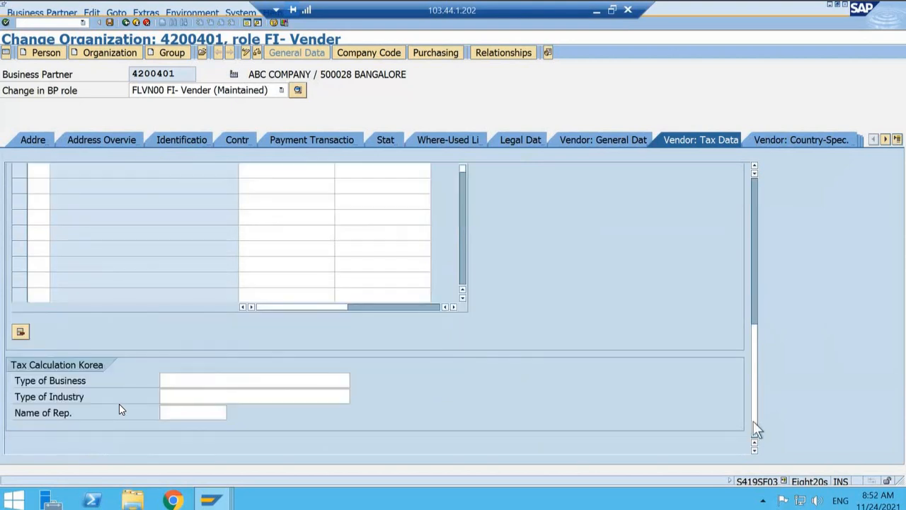
{"action": "left_click", "coordinate": [757, 266]}
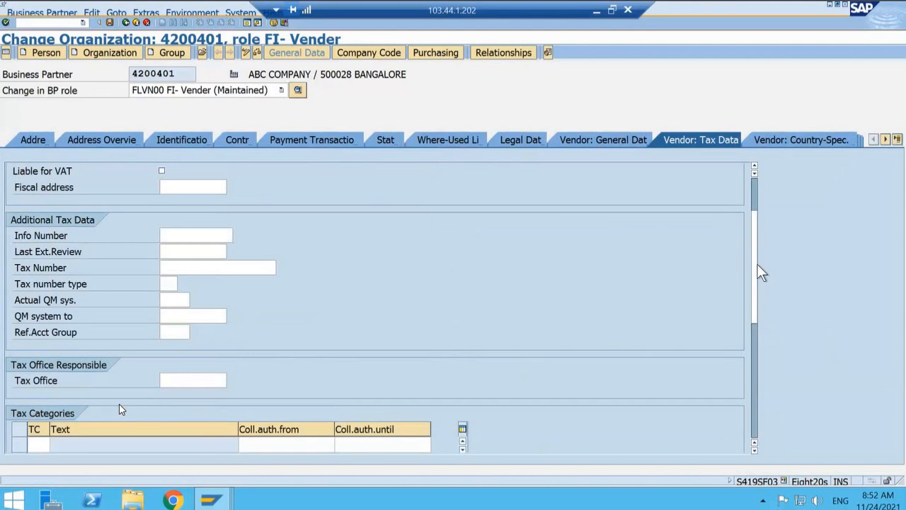
{"action": "left_click", "coordinate": [754, 191]}
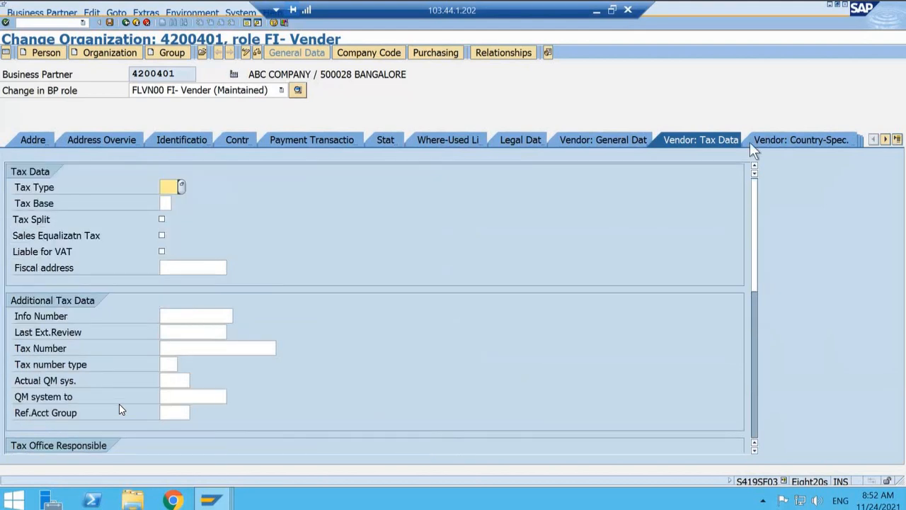
Step: Look through the vendor general data and legal data of ABC COMPANY for the tax registration fields
{"action": "left_click", "coordinate": [606, 145]}
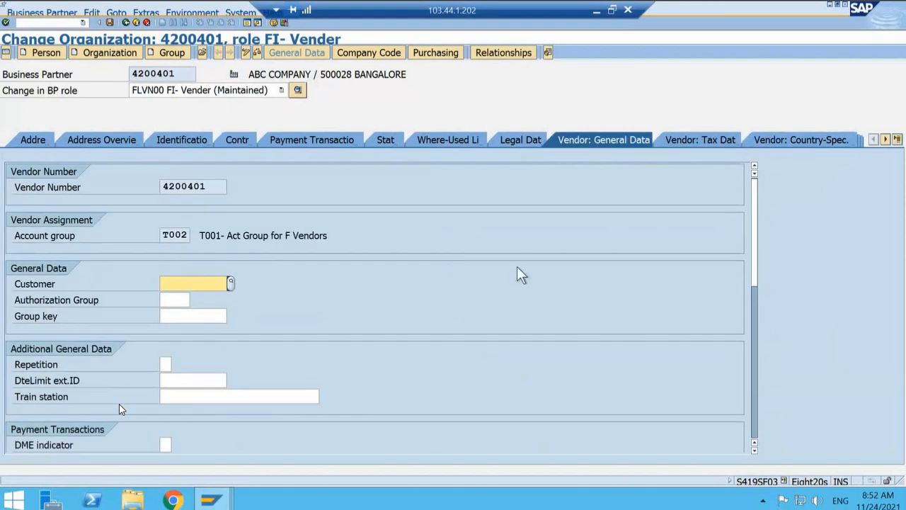
{"action": "left_click", "coordinate": [758, 369]}
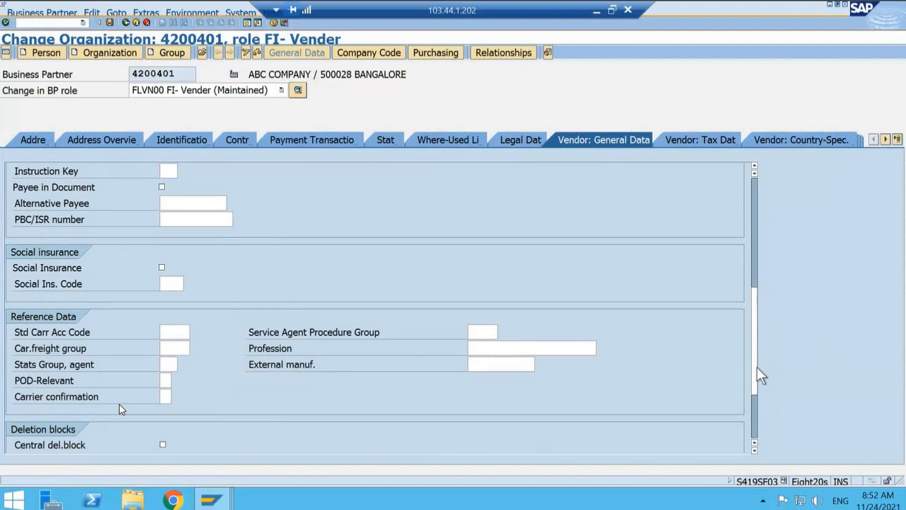
{"action": "left_click", "coordinate": [754, 409]}
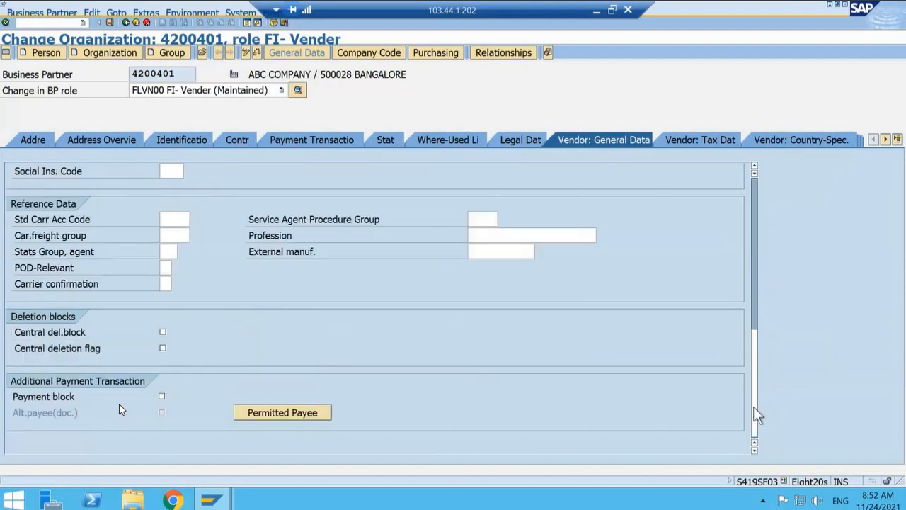
{"action": "left_click", "coordinate": [516, 140]}
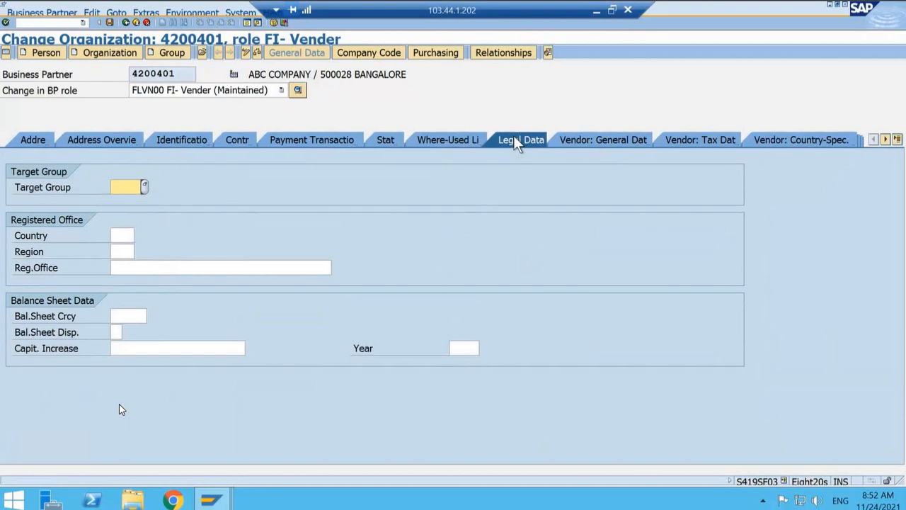
Step: Open the vendor's country-specific data and examine the PAN and PAN Reference fields for Indian withholding tax
{"action": "left_click", "coordinate": [781, 142]}
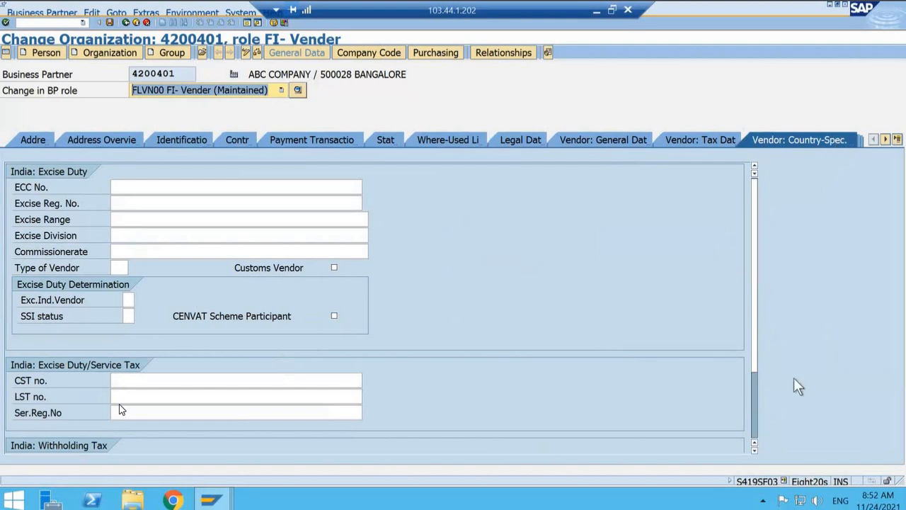
{"action": "left_click", "coordinate": [754, 451]}
{"action": "left_click", "coordinate": [754, 451]}
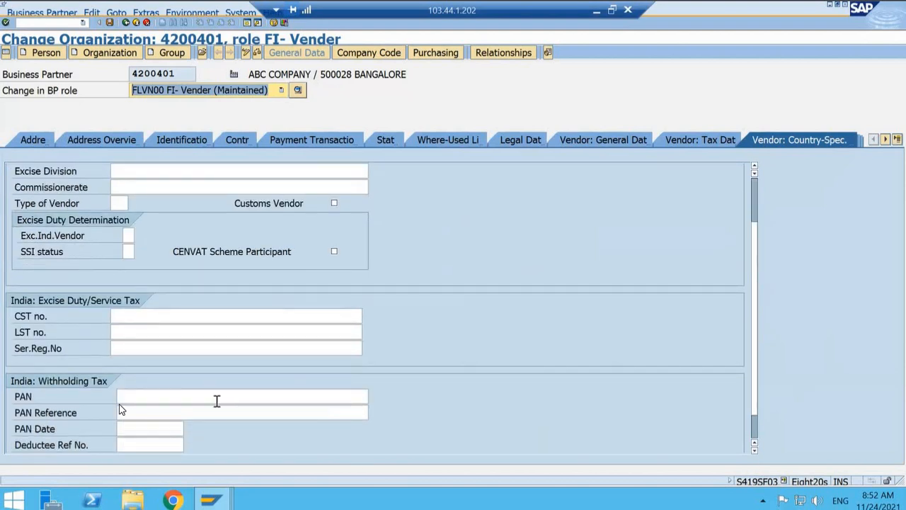
{"action": "left_click", "coordinate": [212, 400]}
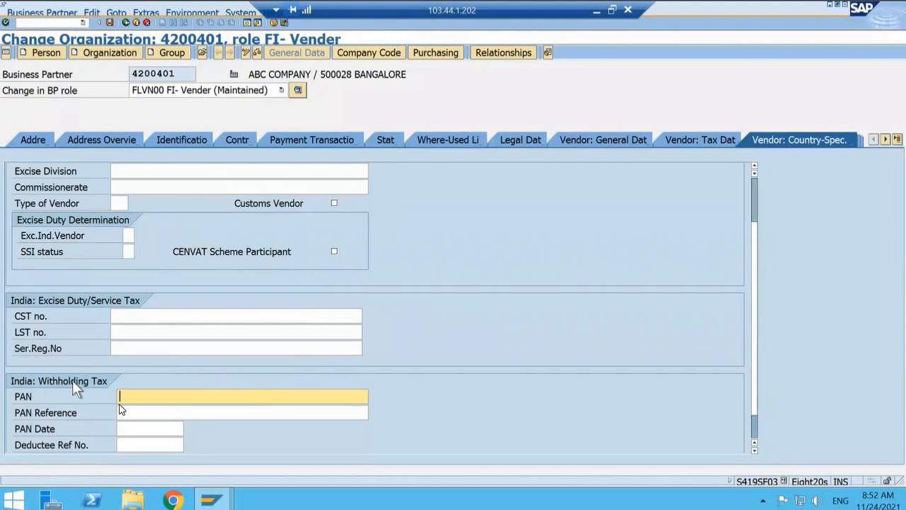
{"action": "left_click", "coordinate": [133, 411]}
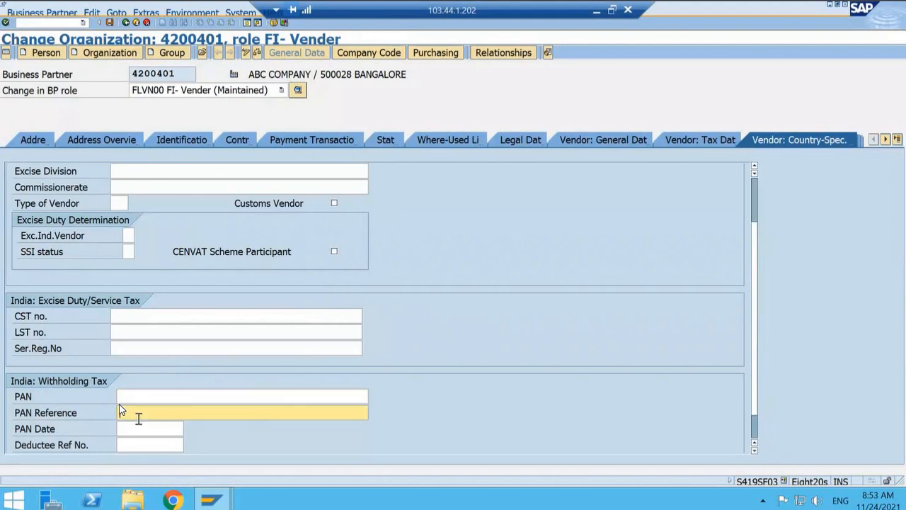
{"action": "left_click", "coordinate": [137, 396]}
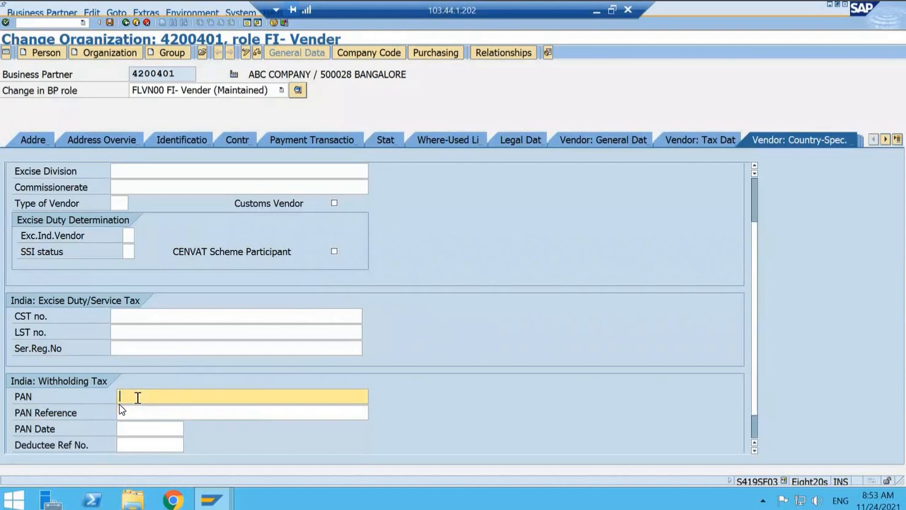
Step: Exit the ABC COMPANY business partner maintenance and switch to the Display IMG session
{"action": "left_click", "coordinate": [126, 22]}
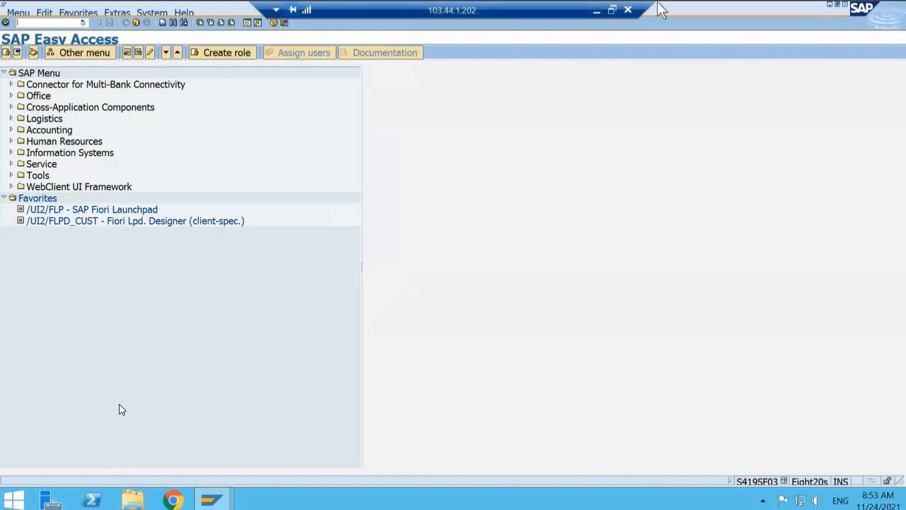
{"action": "left_click", "coordinate": [225, 502]}
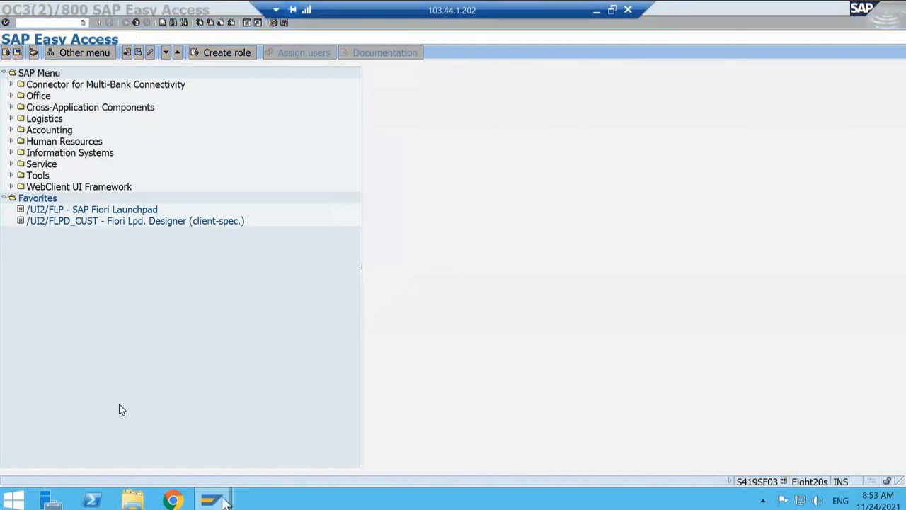
{"action": "mouse_move", "coordinate": [225, 501]}
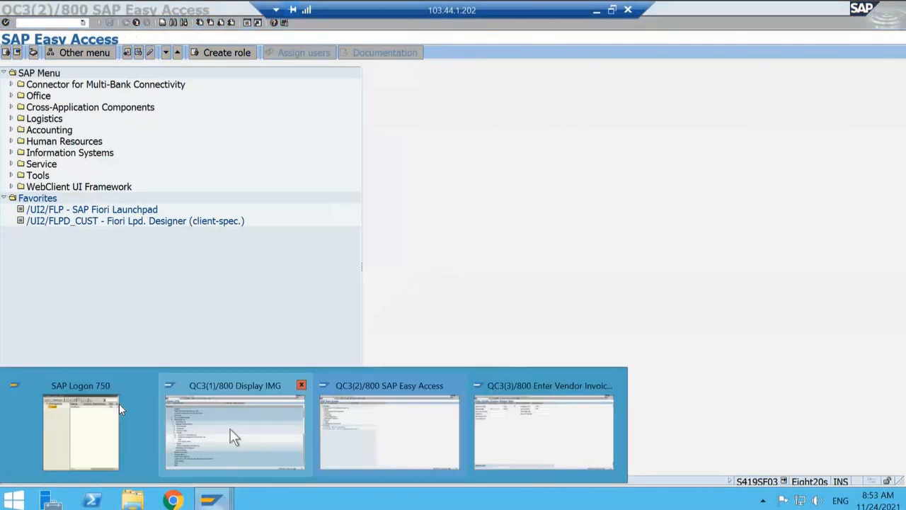
{"action": "mouse_move", "coordinate": [231, 428]}
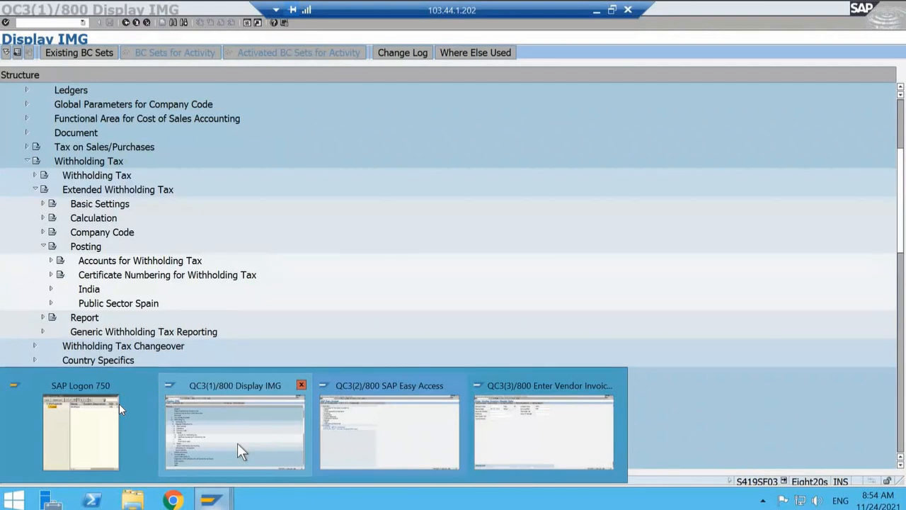
{"action": "left_click", "coordinate": [238, 443]}
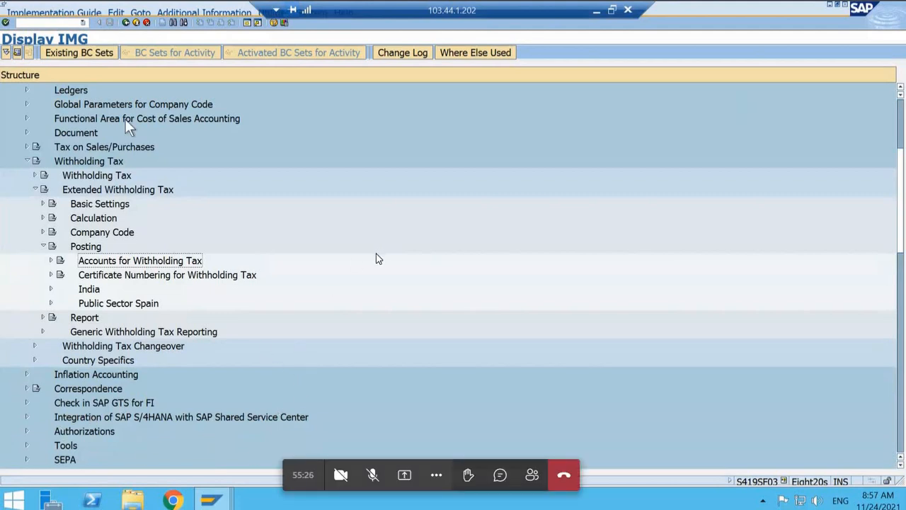
{"action": "left_click", "coordinate": [223, 12]}
{"action": "left_click", "coordinate": [141, 13]}
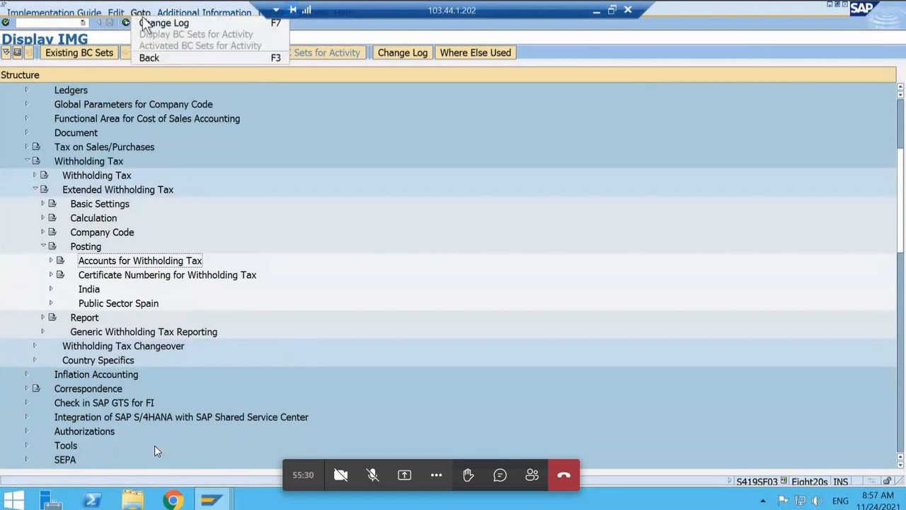